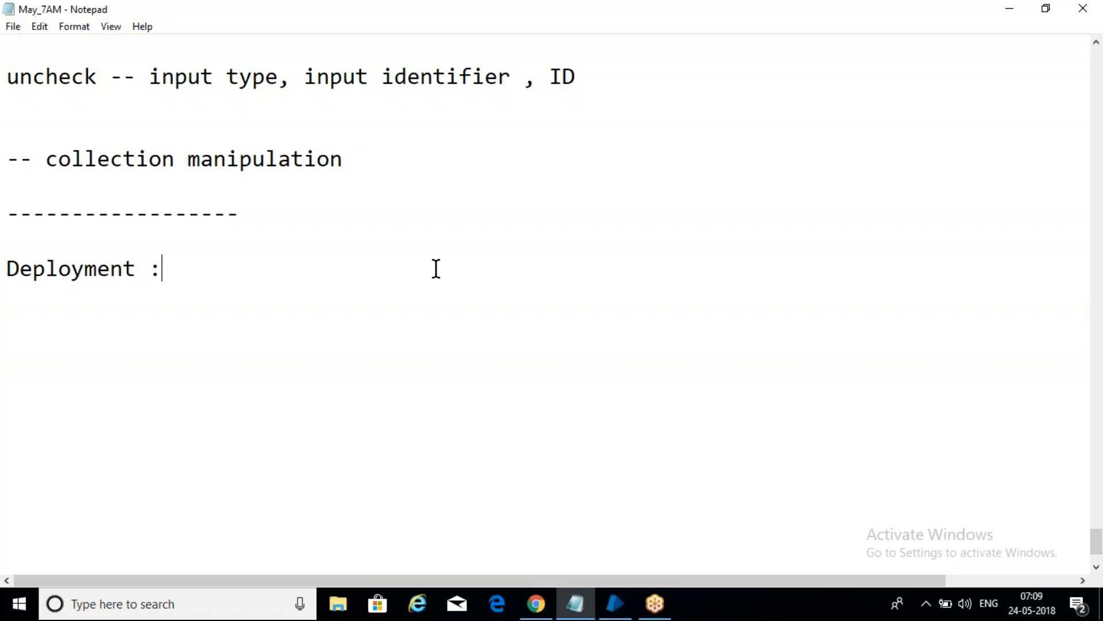
Step: Add the lines "live", "production" and "-- admin" beneath the "Deployment :" heading in the notes
{"action": "key", "text": "Return"}
{"action": "key", "text": "Return"}
{"action": "type", "text": "live"}
{"action": "key", "text": "Return"}
{"action": "key", "text": "Return"}
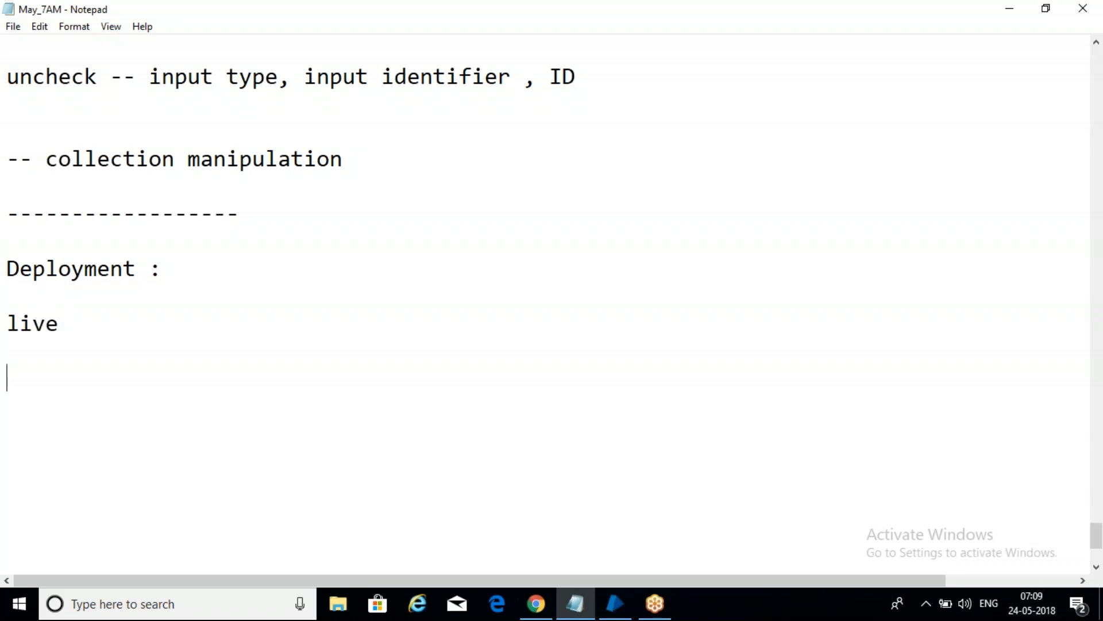
{"action": "type", "text": "production"}
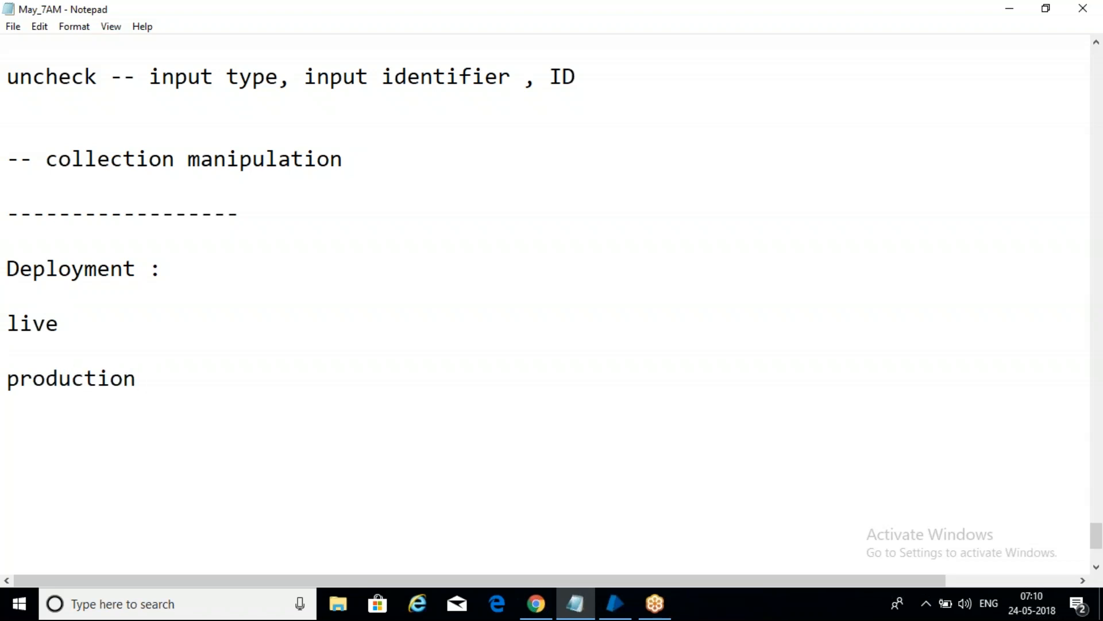
{"action": "key", "text": "Return"}
{"action": "type", "text": "-- admin"}
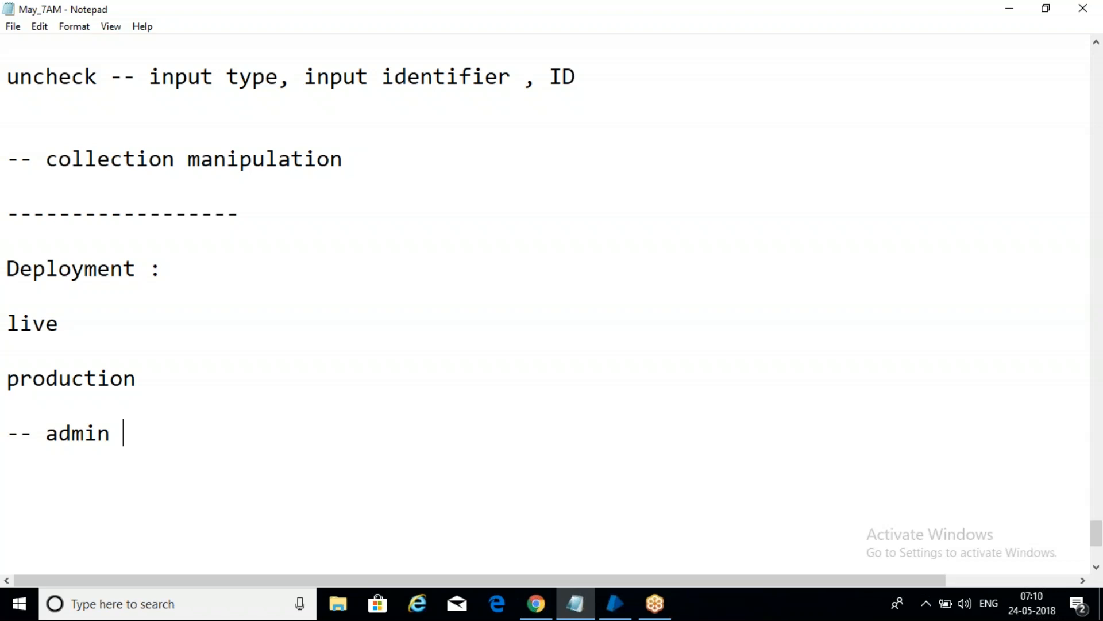
Step: Switch to Blue Prism and look through its Control, Releases, System, Dashboard and Studio areas
{"action": "left_click", "coordinate": [615, 603]}
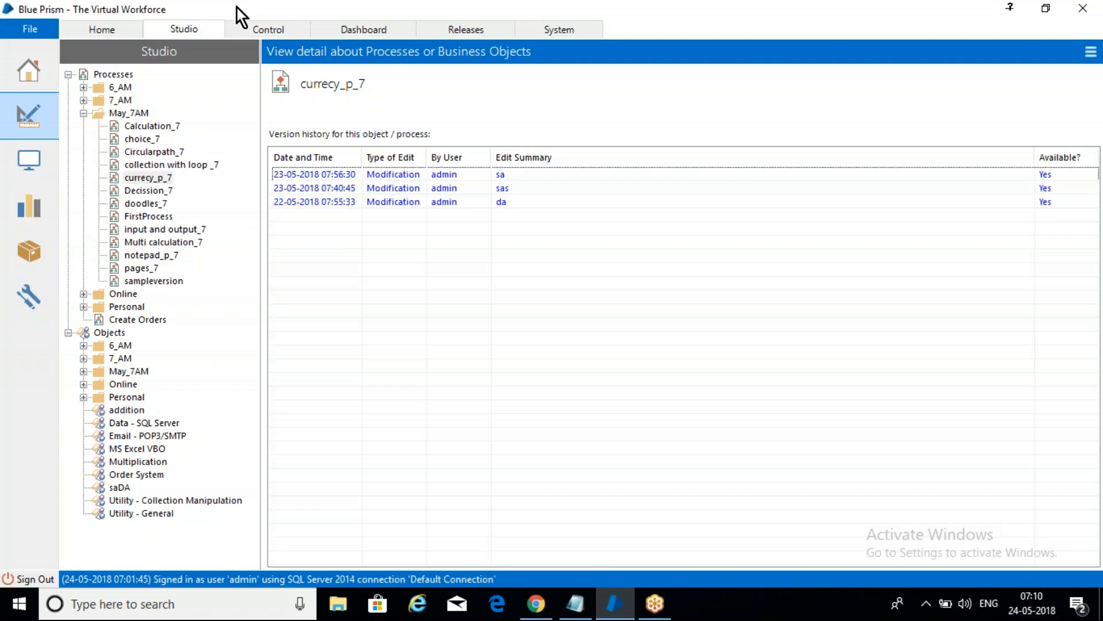
{"action": "left_click", "coordinate": [259, 25]}
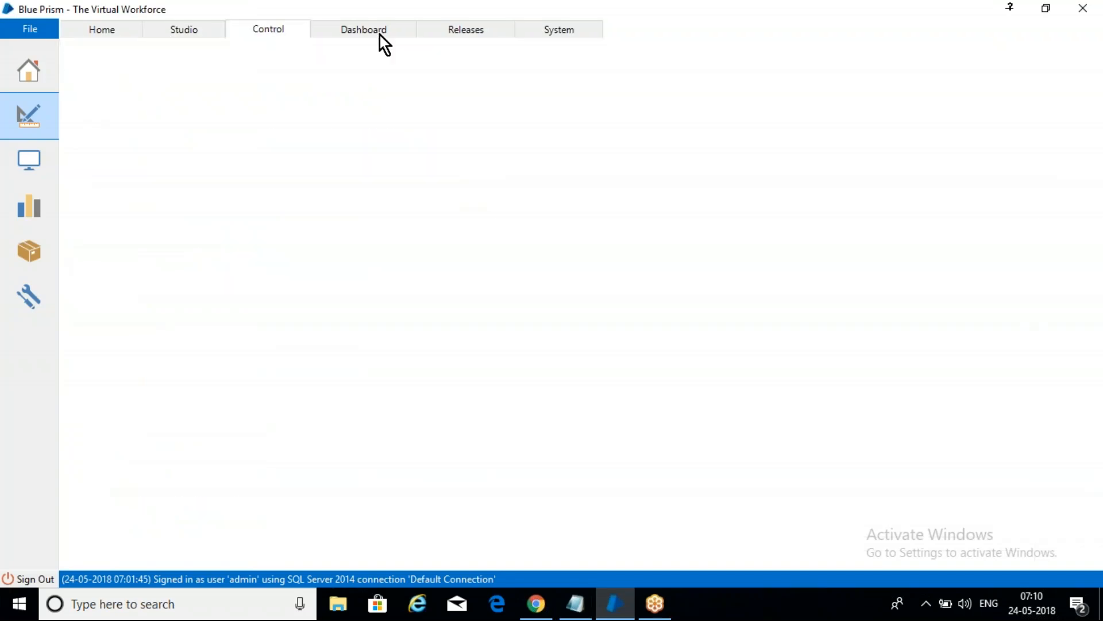
{"action": "left_click", "coordinate": [465, 32]}
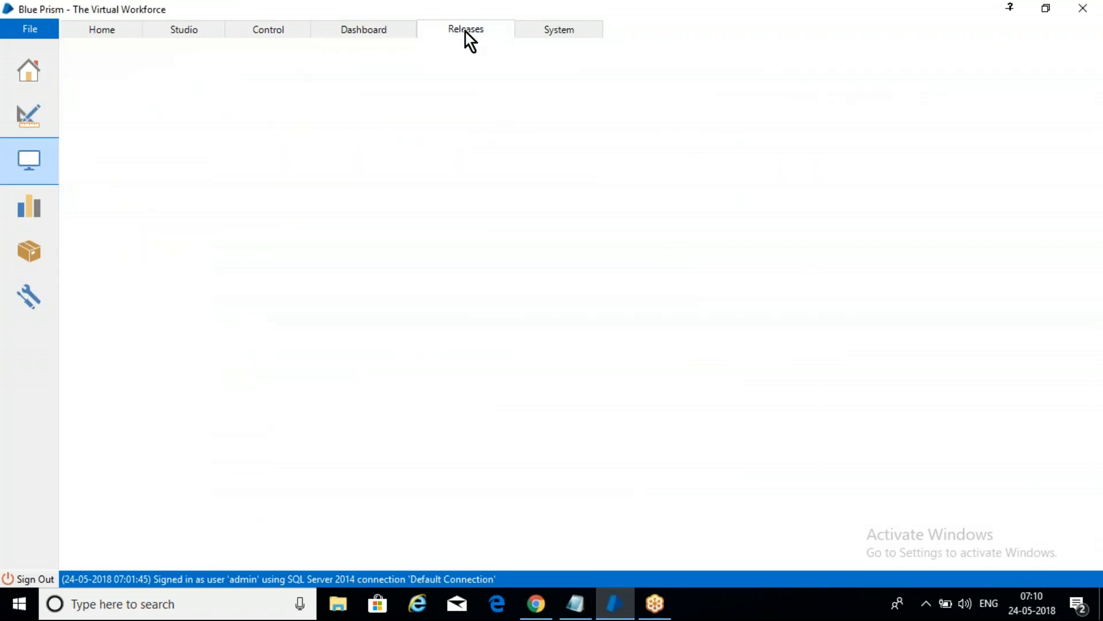
{"action": "left_click", "coordinate": [547, 33]}
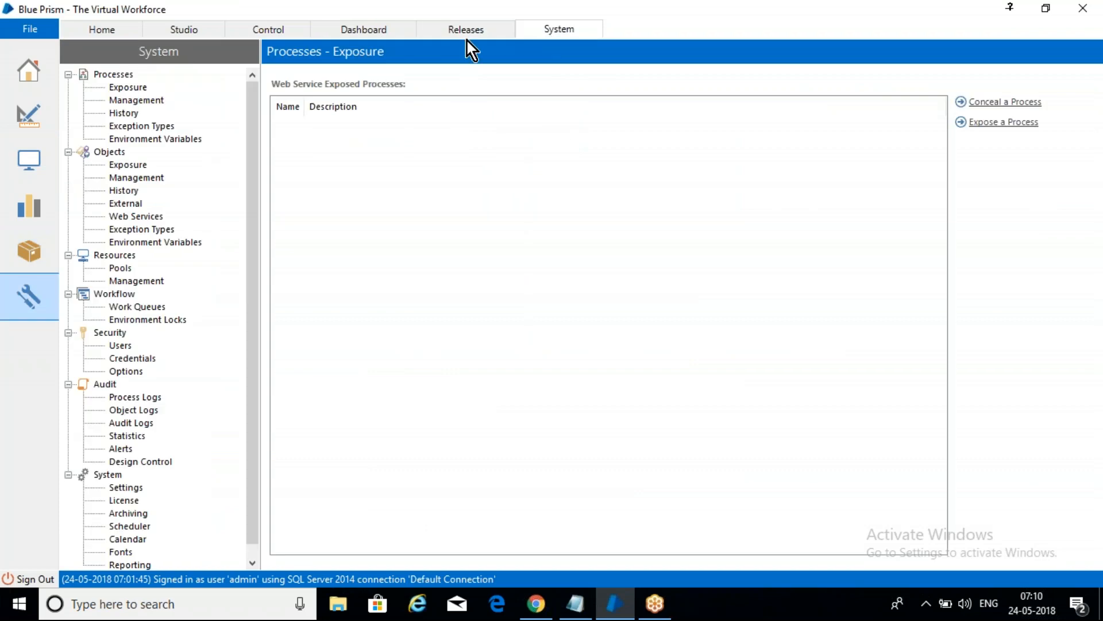
{"action": "left_click", "coordinate": [463, 29]}
{"action": "left_click", "coordinate": [339, 26]}
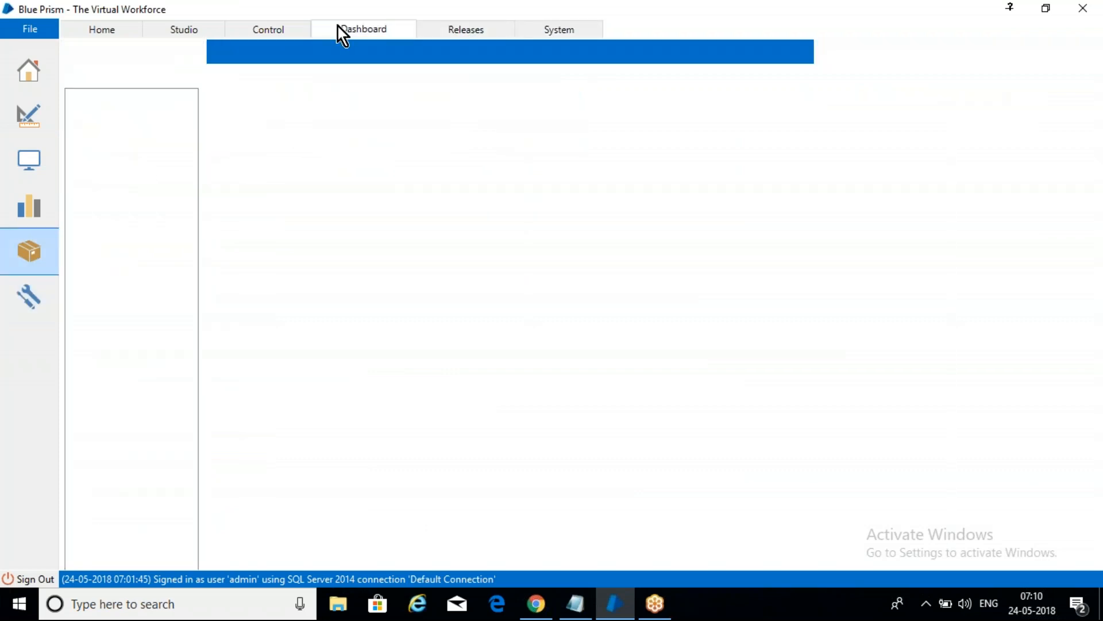
{"action": "left_click", "coordinate": [293, 27]}
{"action": "left_click", "coordinate": [171, 29]}
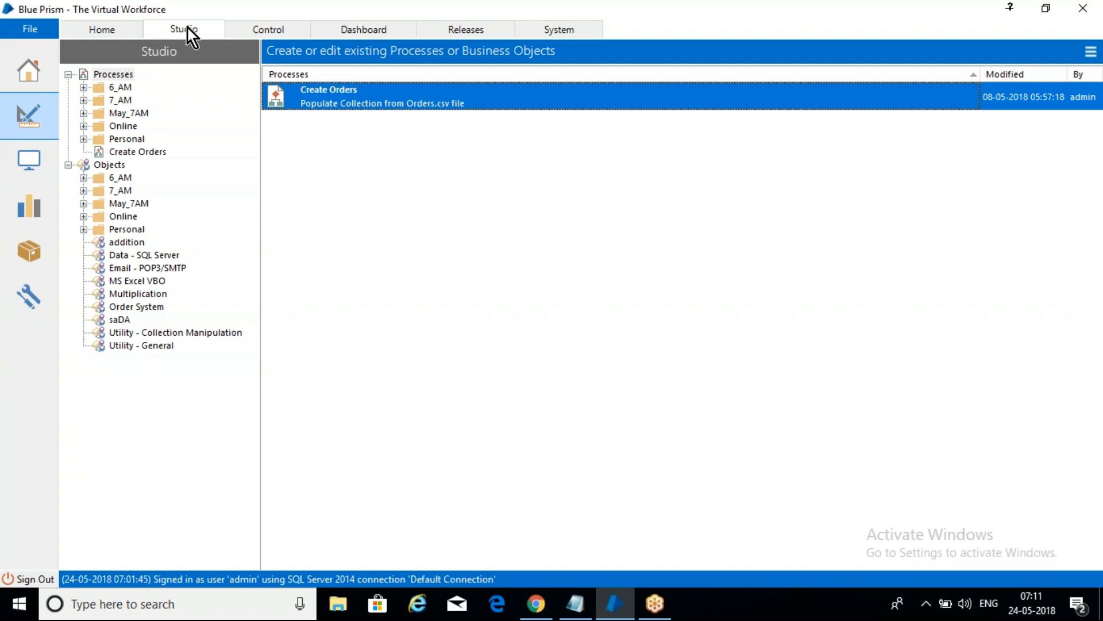
Step: Open the admin user's settings in the system security users and view the assigned roles and permissions
{"action": "left_click", "coordinate": [566, 27]}
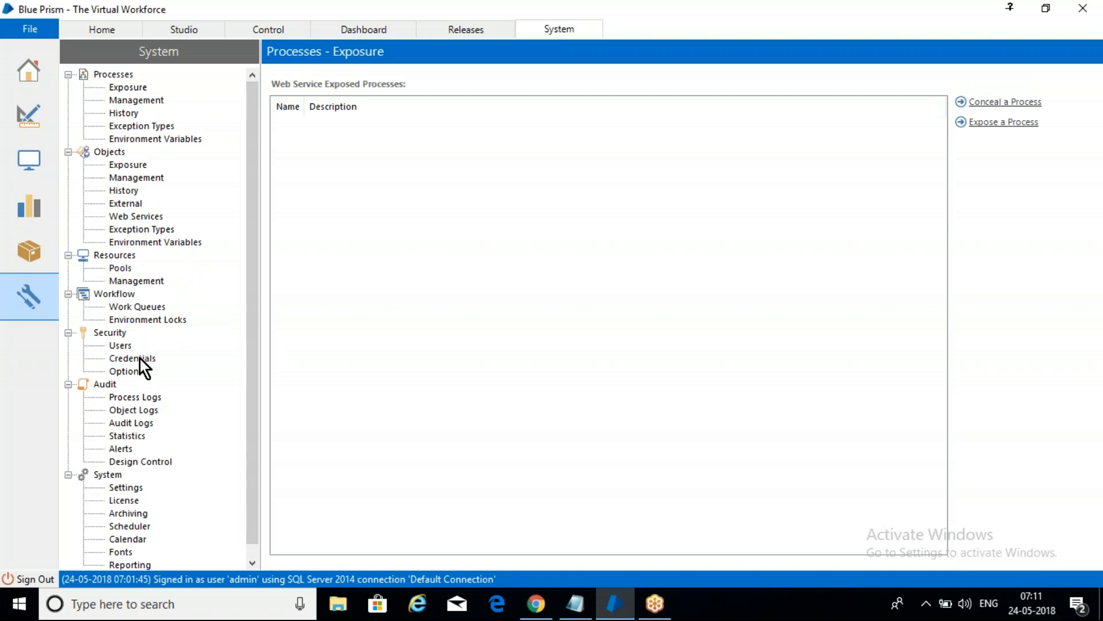
{"action": "left_click", "coordinate": [121, 346]}
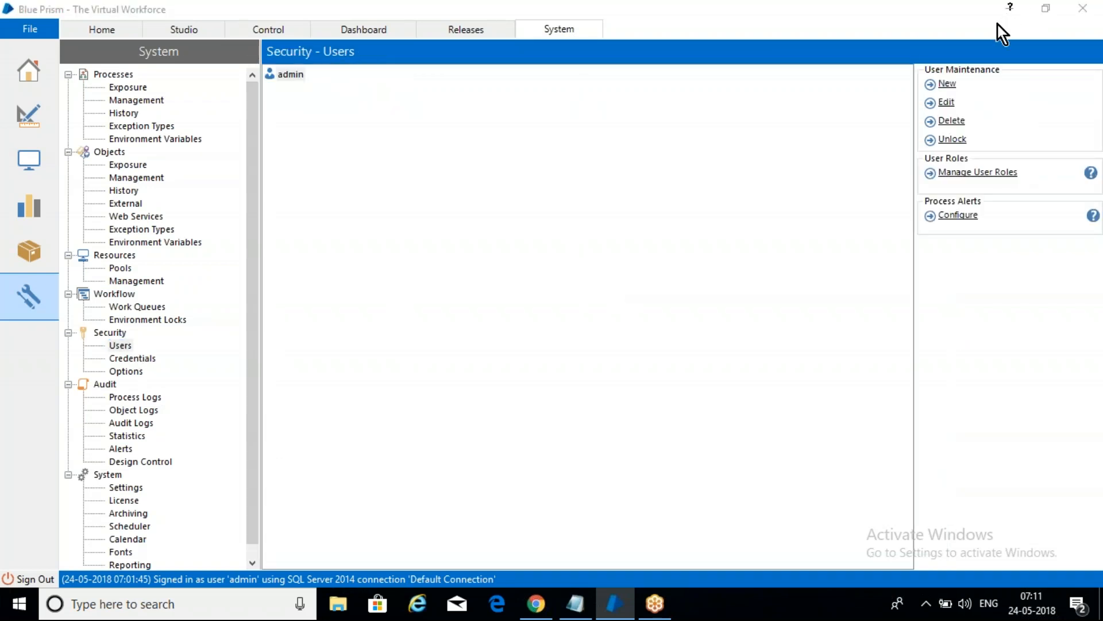
{"action": "left_click", "coordinate": [946, 103]}
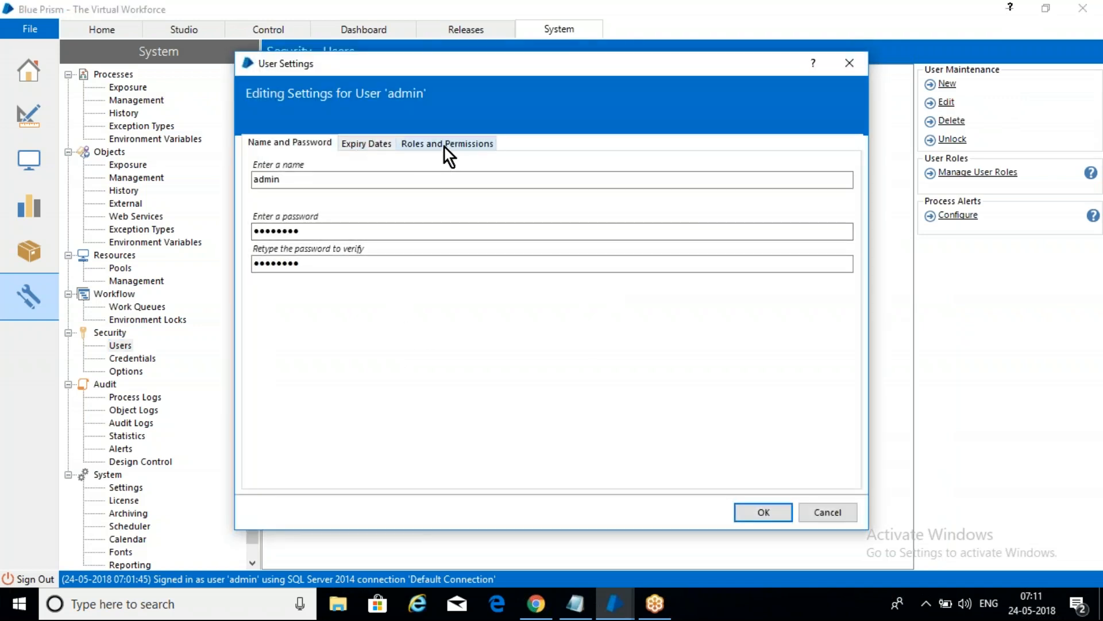
{"action": "left_click", "coordinate": [443, 147]}
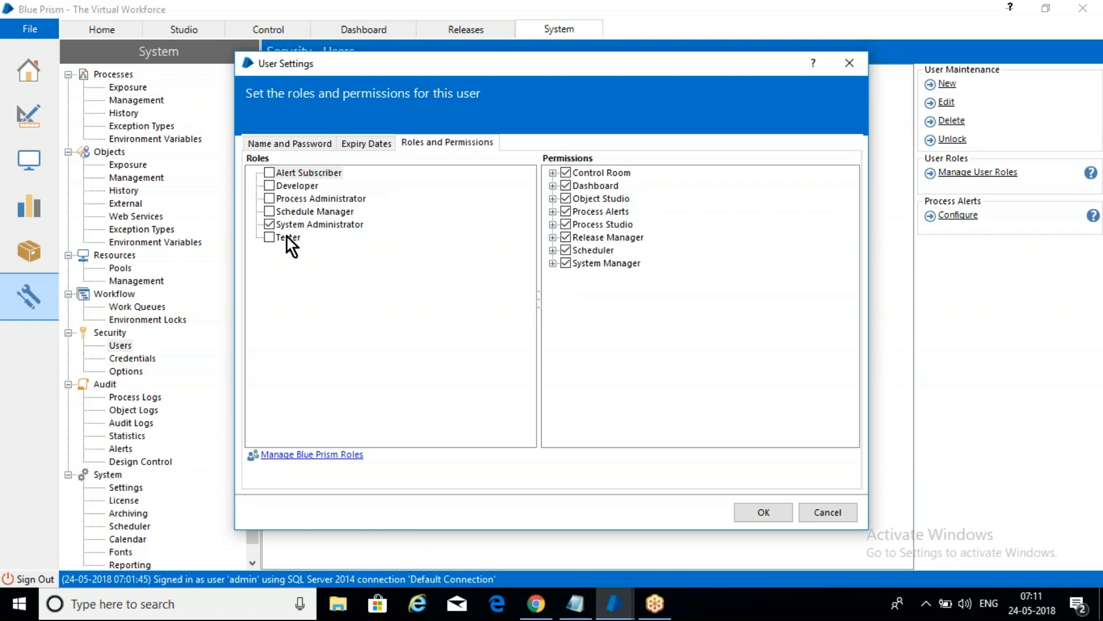
Step: Try out different Developer, Process Administrator and System Administrator role selections for the admin user, and discard the changes
{"action": "left_click", "coordinate": [270, 224]}
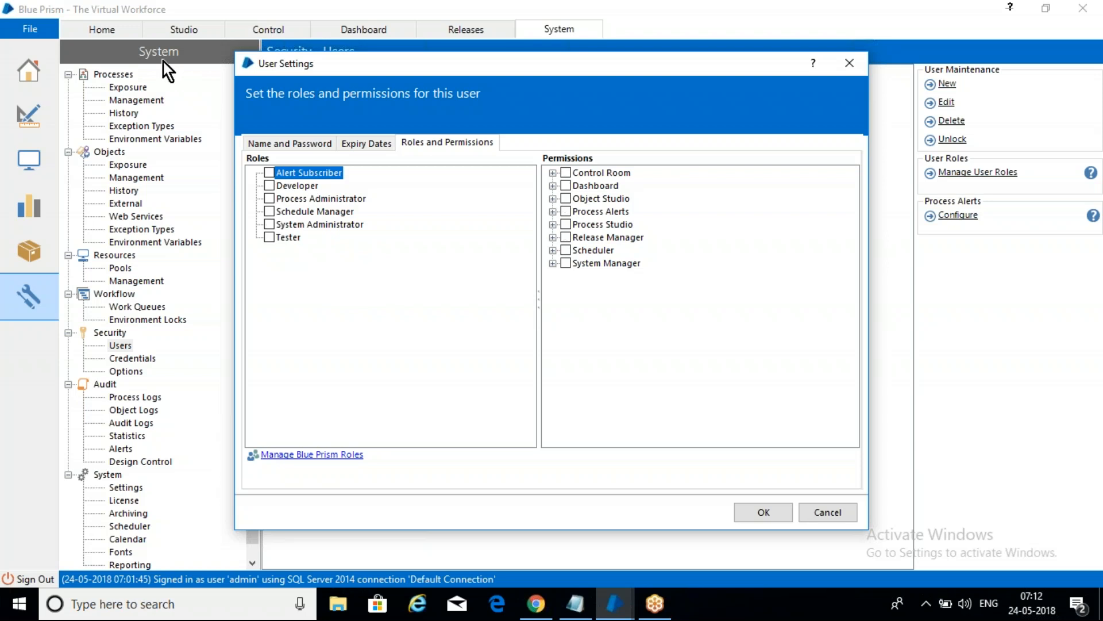
{"action": "left_click", "coordinate": [270, 186]}
{"action": "left_click", "coordinate": [270, 199]}
{"action": "left_click", "coordinate": [269, 224]}
{"action": "left_click", "coordinate": [825, 511]}
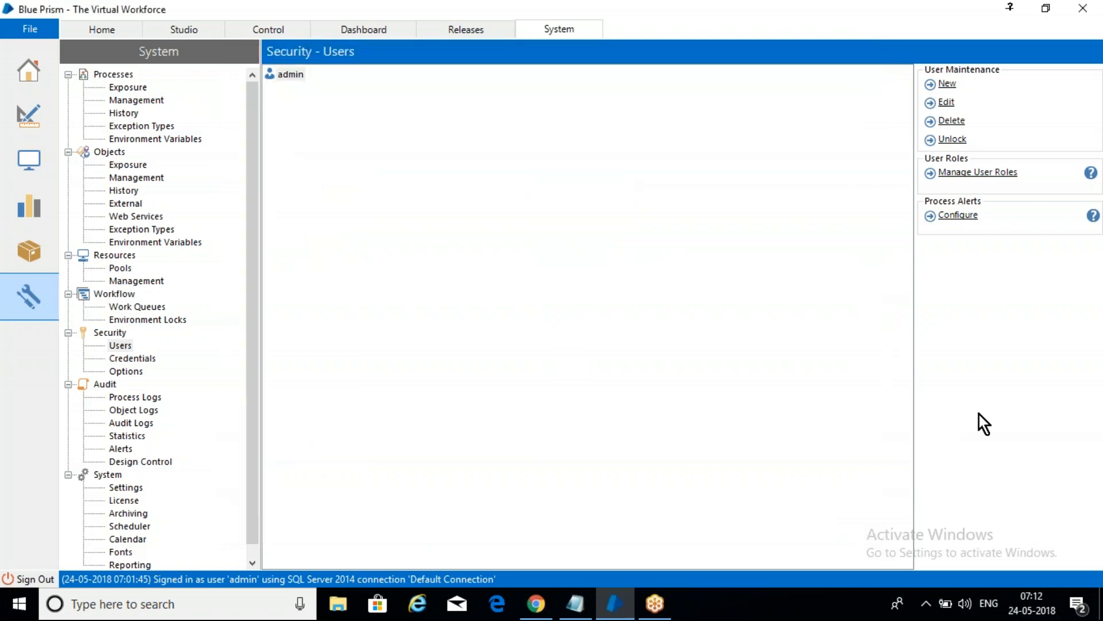
Step: Return to the Studio view, switch to Notepad and start a new line below "-- admin"
{"action": "left_click", "coordinate": [187, 32]}
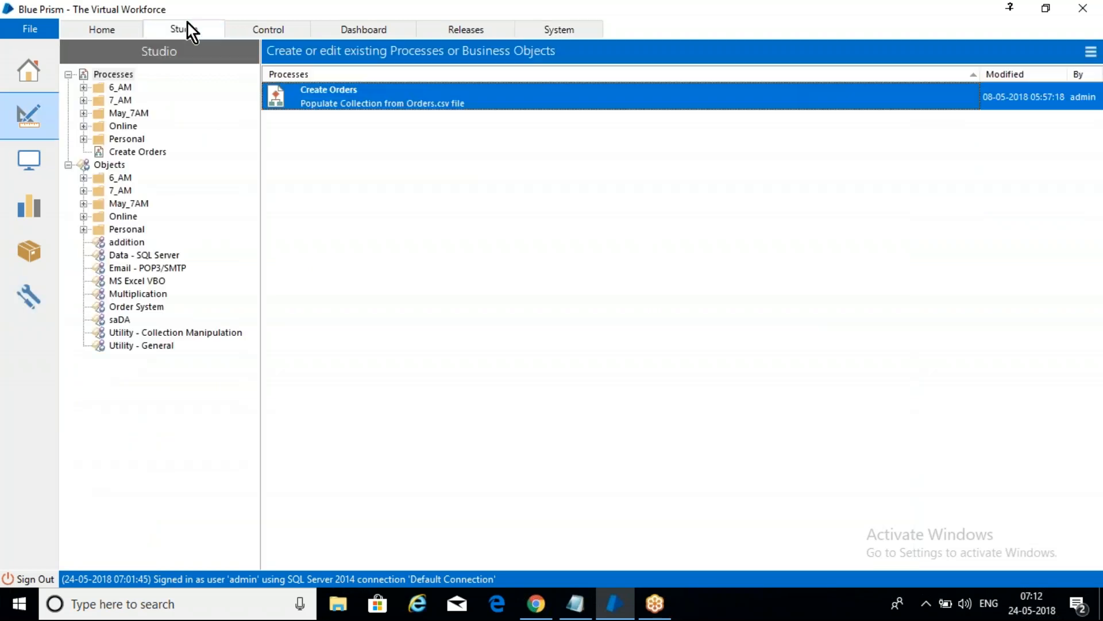
{"action": "left_click", "coordinate": [576, 605]}
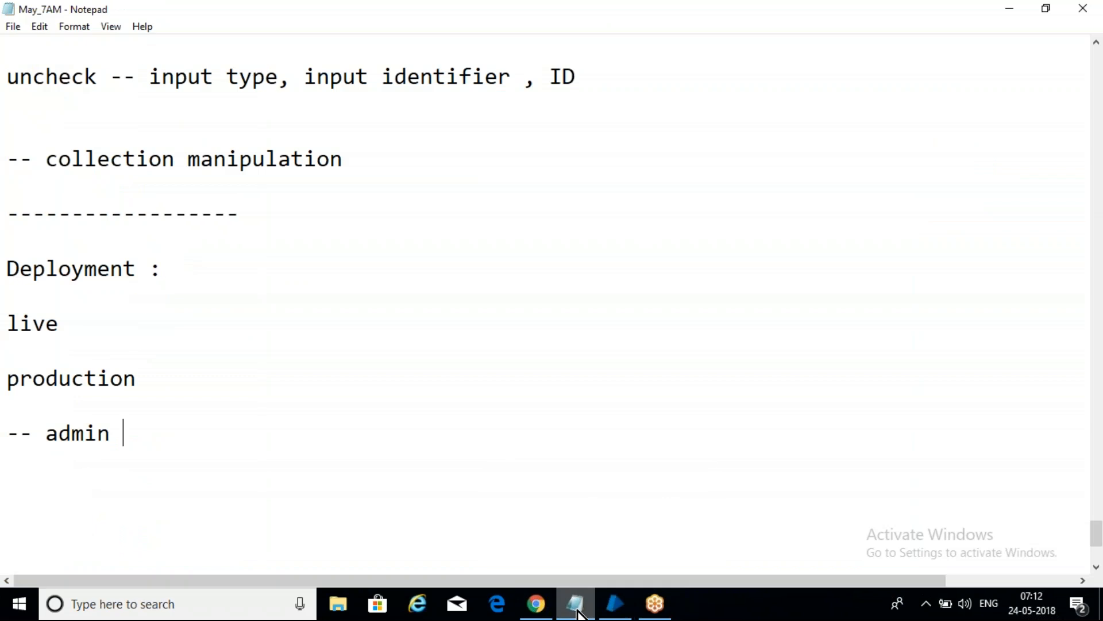
{"action": "key", "text": "Return"}
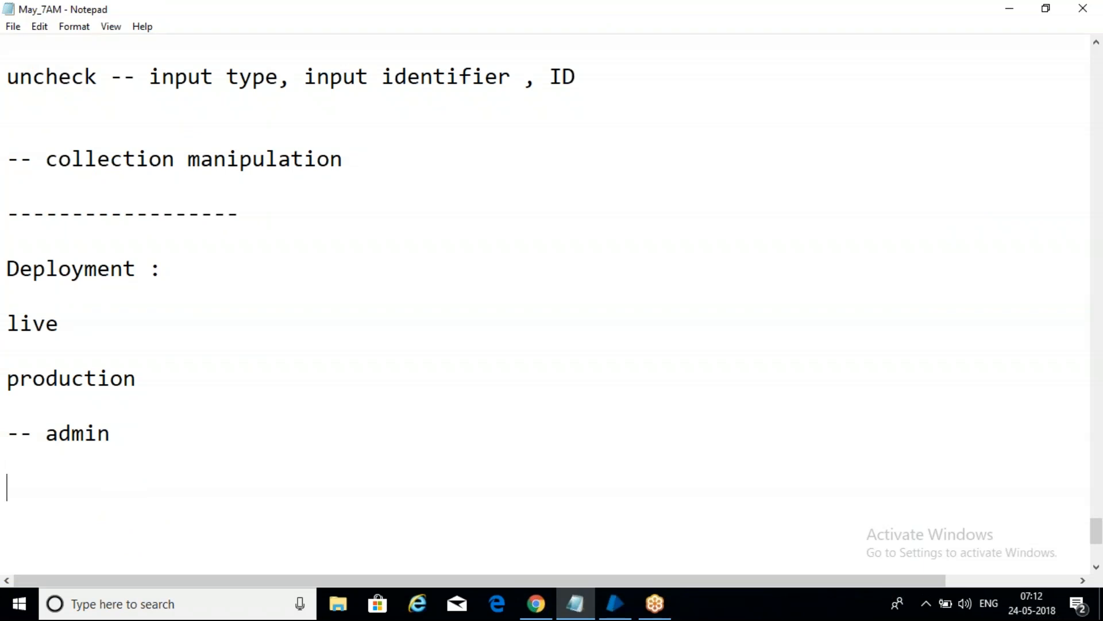
Step: Switch to Blue Prism and open the Calculation_7 process from the May_7AM process folder
{"action": "left_click", "coordinate": [615, 604]}
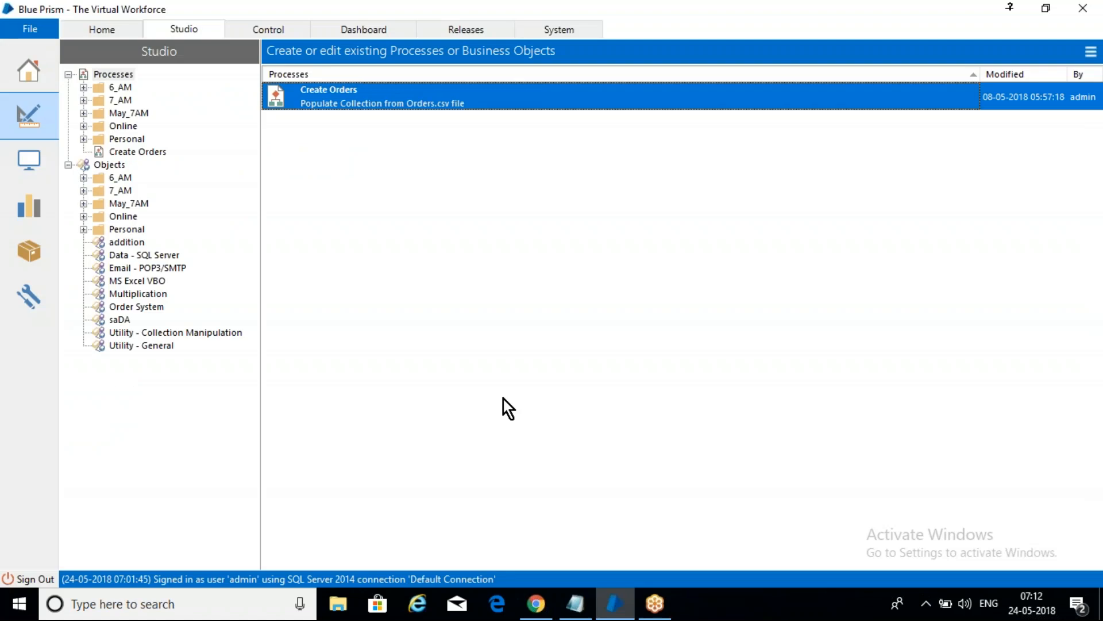
{"action": "left_click", "coordinate": [84, 113]}
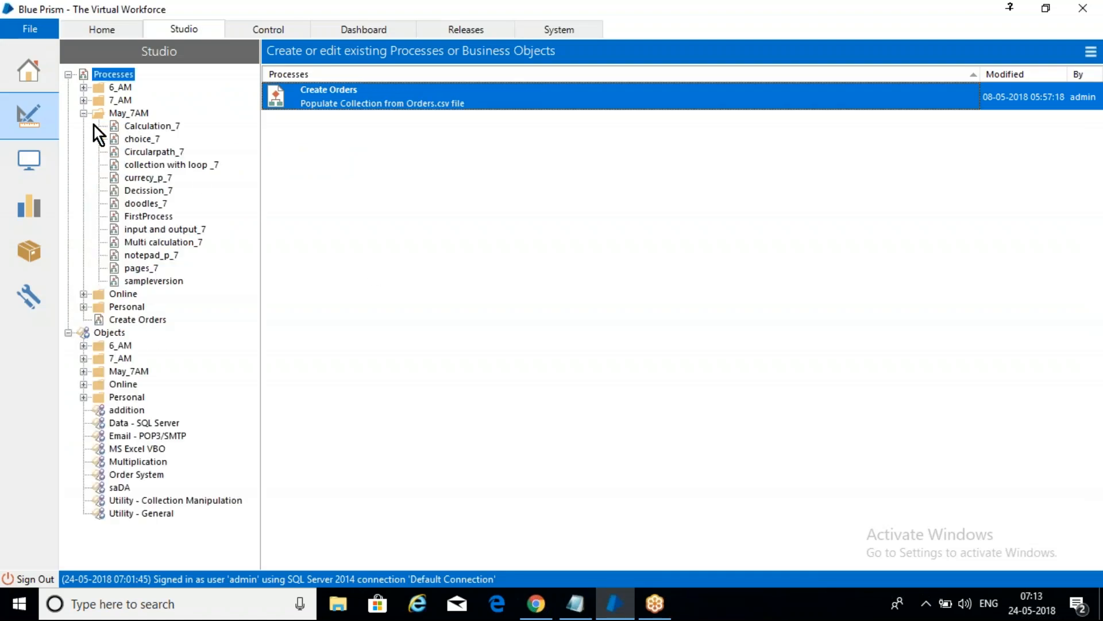
{"action": "double_click", "coordinate": [152, 128]}
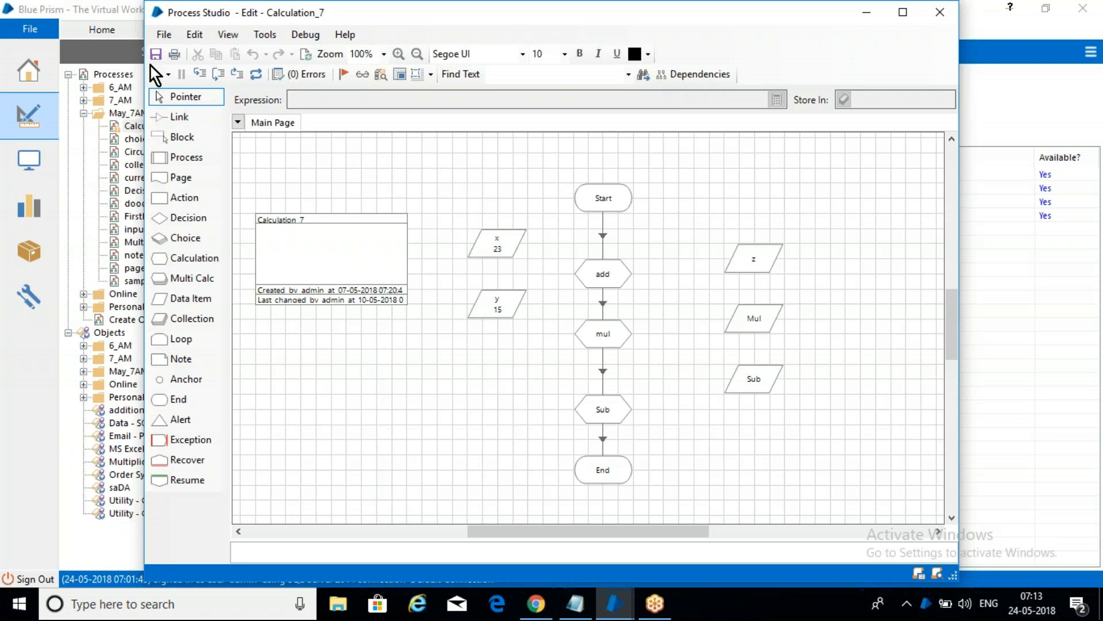
{"action": "left_click", "coordinate": [1028, 415]}
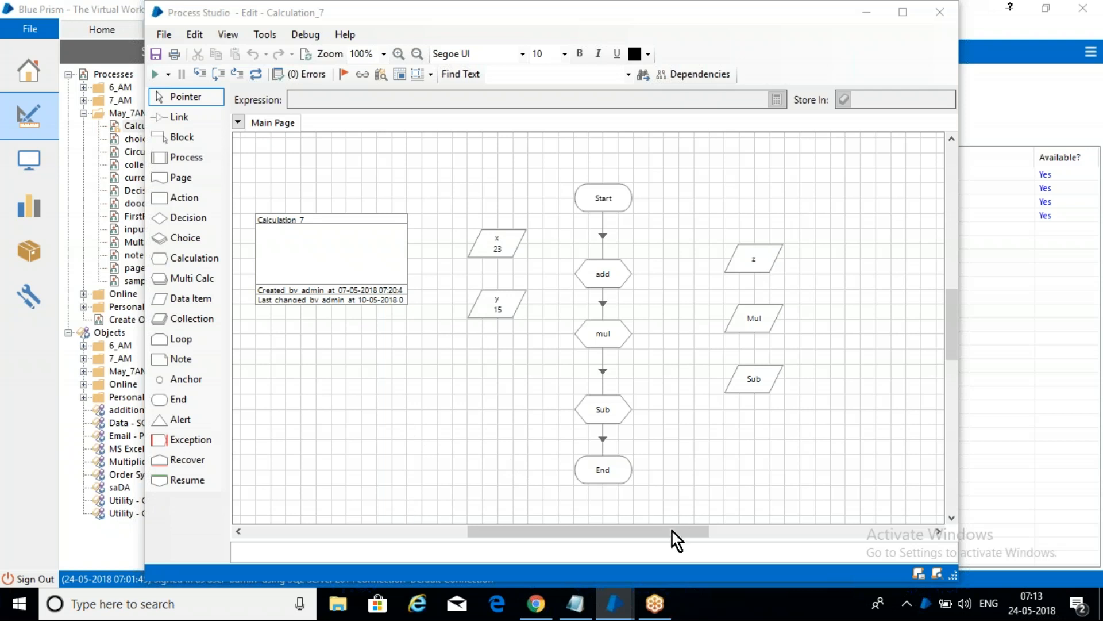
Step: Switch to Notepad and add the line "-- 1 -- publish bot" below "-- admin"
{"action": "mouse_move", "coordinate": [614, 604]}
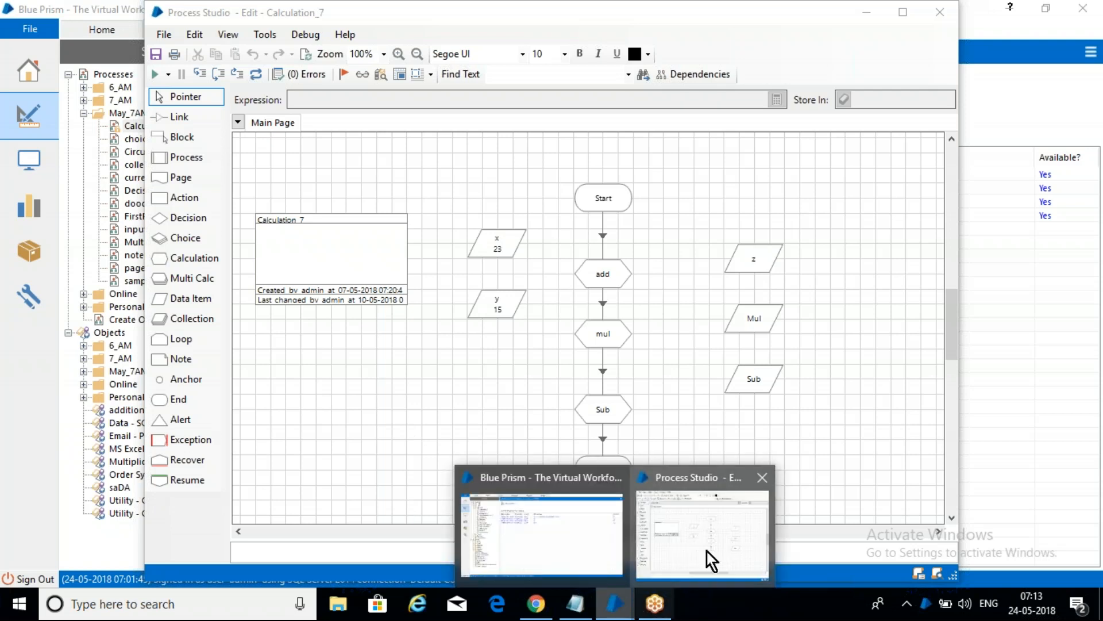
{"action": "left_click", "coordinate": [589, 598]}
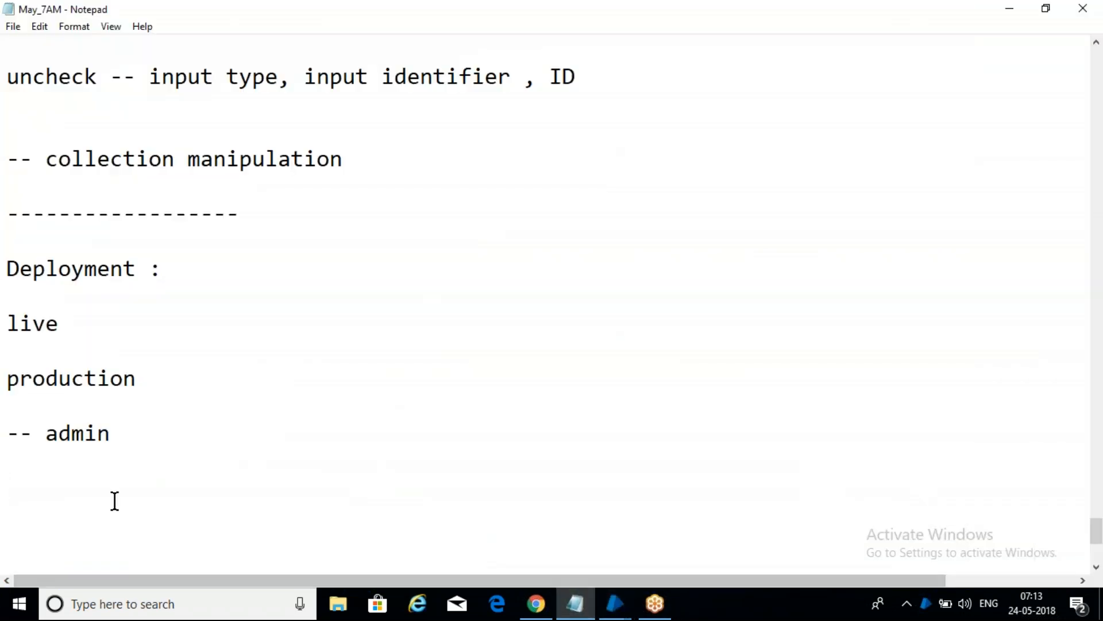
{"action": "left_click", "coordinate": [109, 485]}
{"action": "key", "text": "Return"}
{"action": "key", "text": "Return"}
{"action": "left_click", "coordinate": [32, 431]}
{"action": "type", "text": "-- 1 --"}
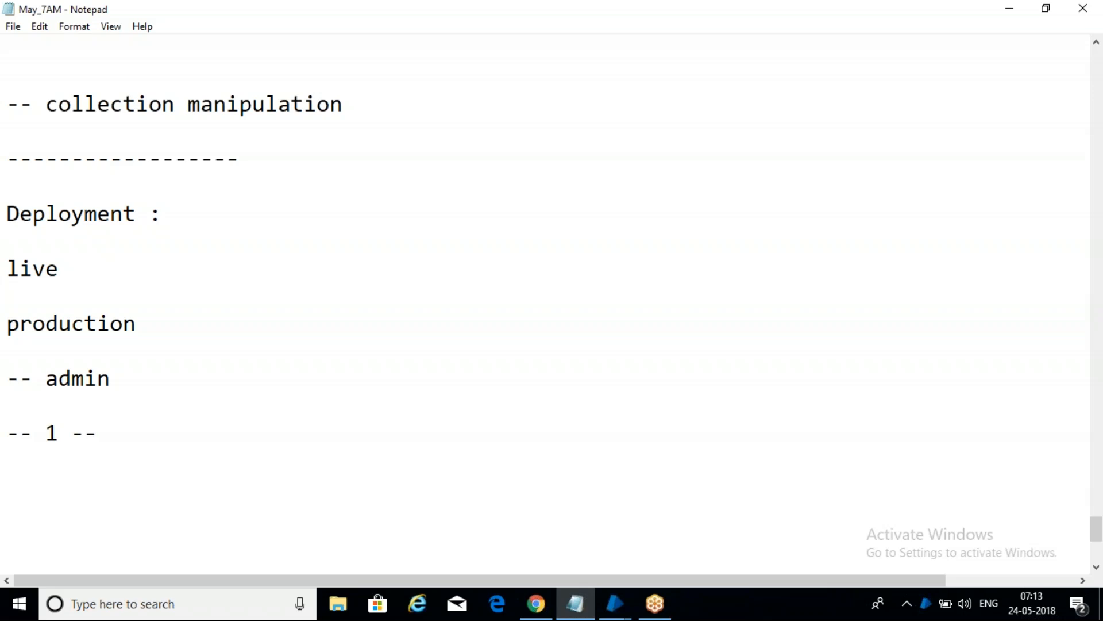
{"action": "type", "text": "publish bot"}
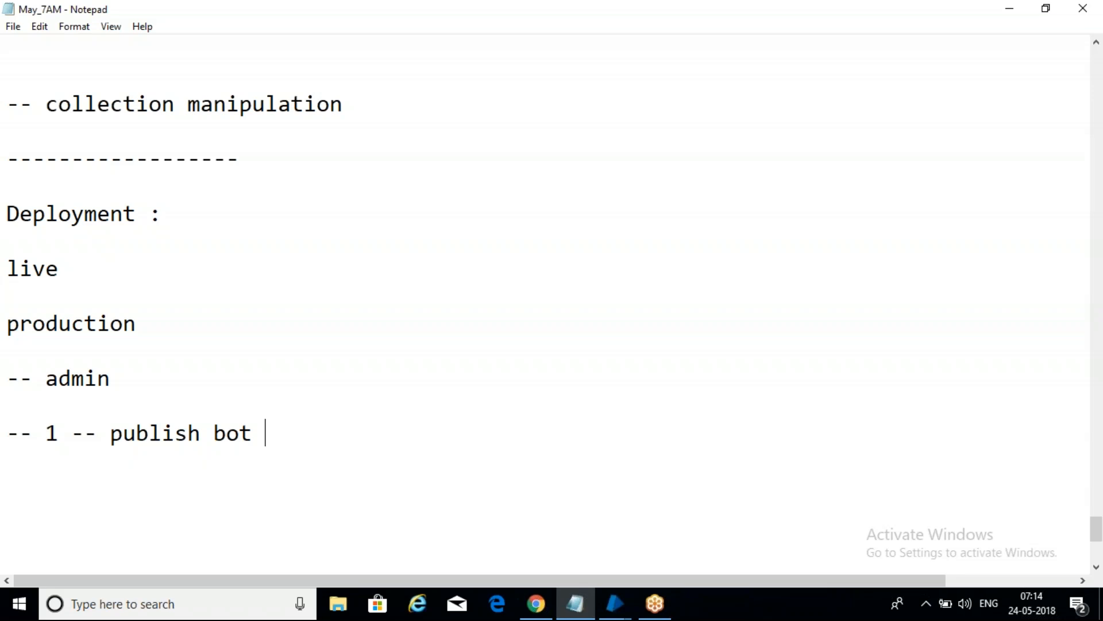
Step: Add the heading "control room :" below the publish bot line
{"action": "key", "text": "Return"}
{"action": "type", "text": "control "}
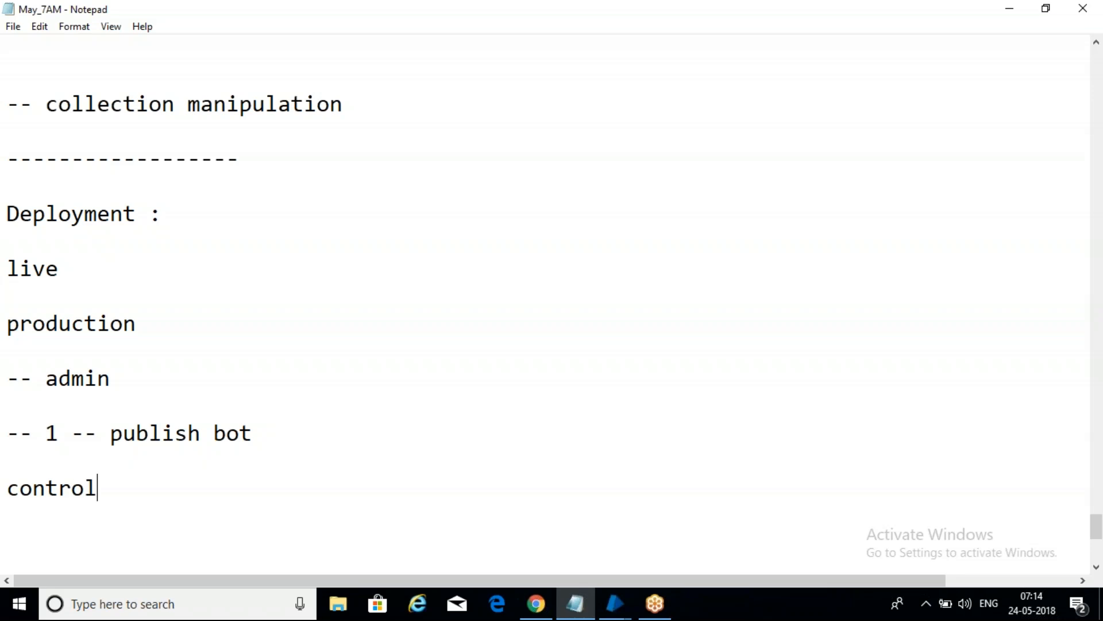
{"action": "type", "text": "room :"}
{"action": "key", "text": "Return"}
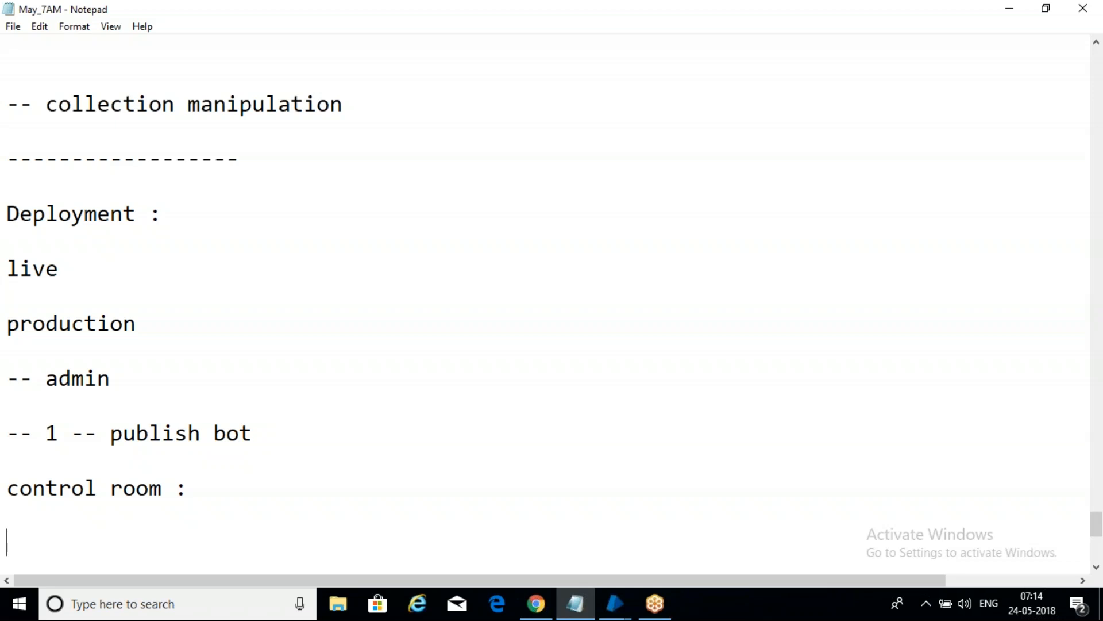
Step: Write the note "available process --- published bots" under the control room heading
{"action": "type", "text": "avai"}
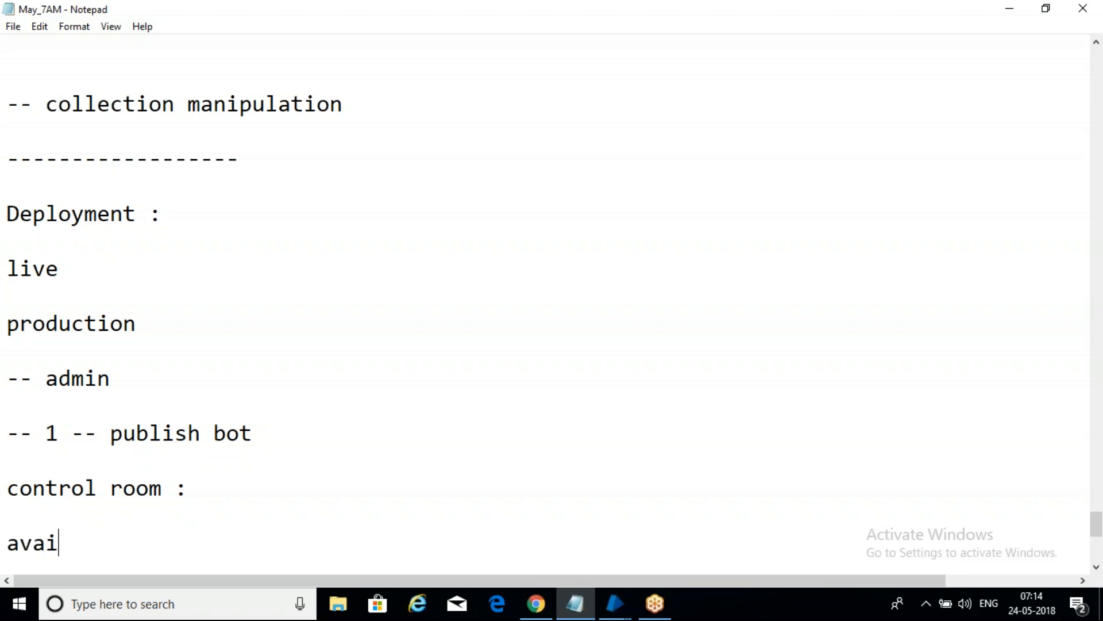
{"action": "type", "text": "lable pro"}
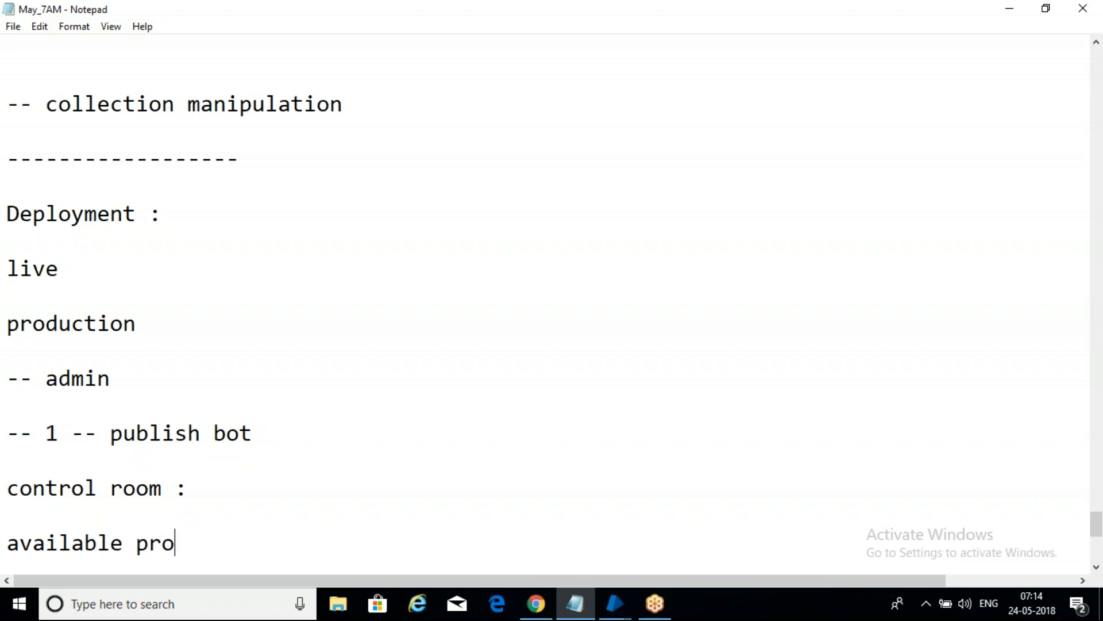
{"action": "type", "text": "cess ---"}
{"action": "type", "text": "p"}
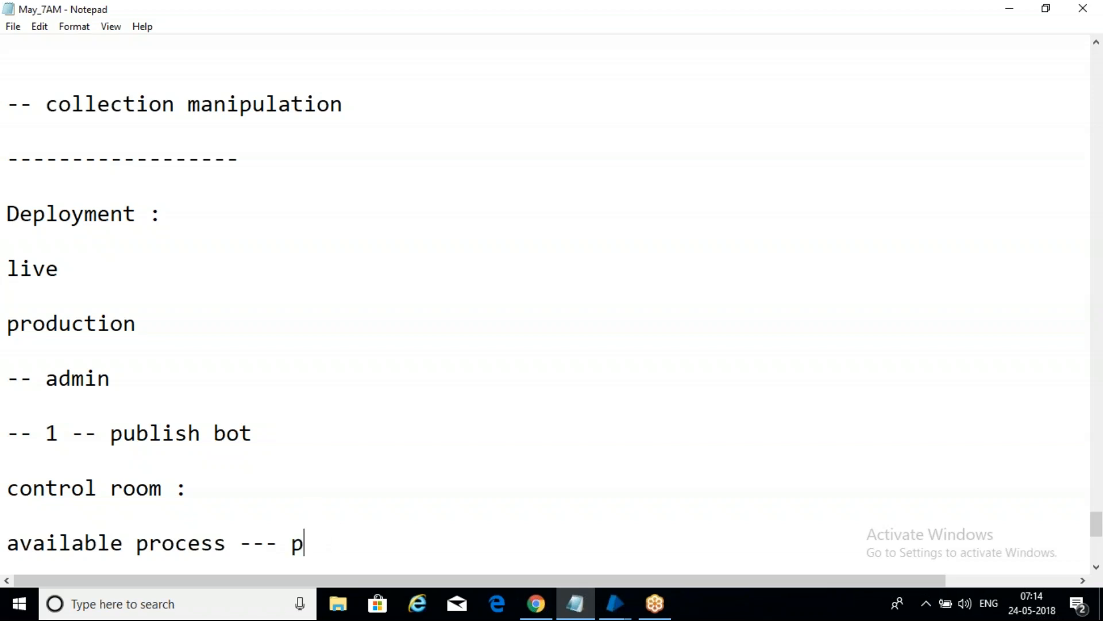
{"action": "type", "text": "ublishe"}
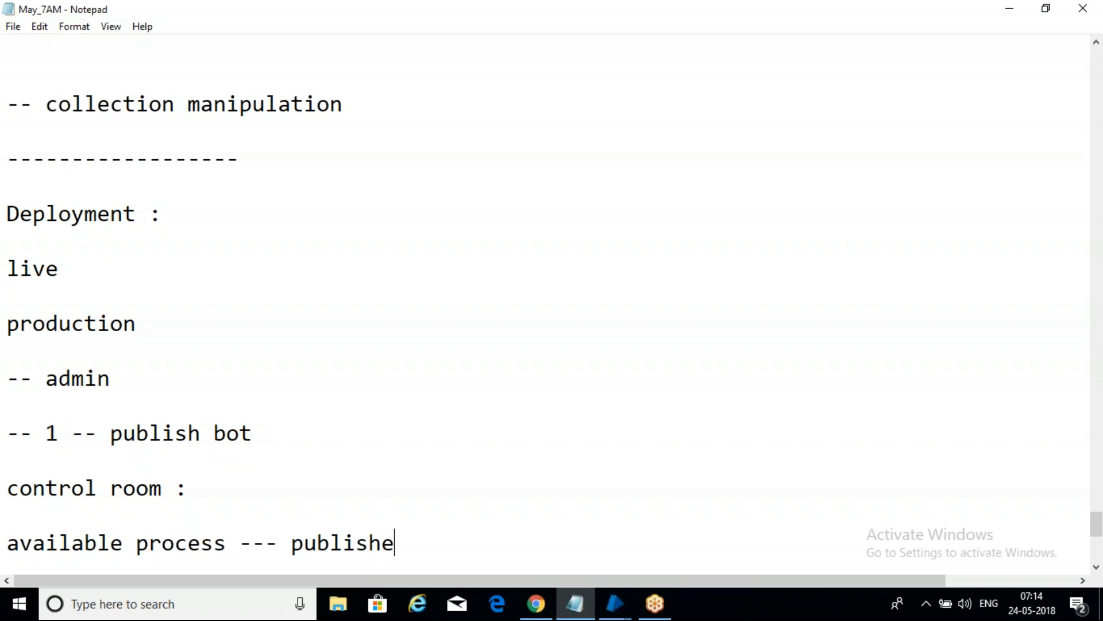
{"action": "type", "text": "d bots"}
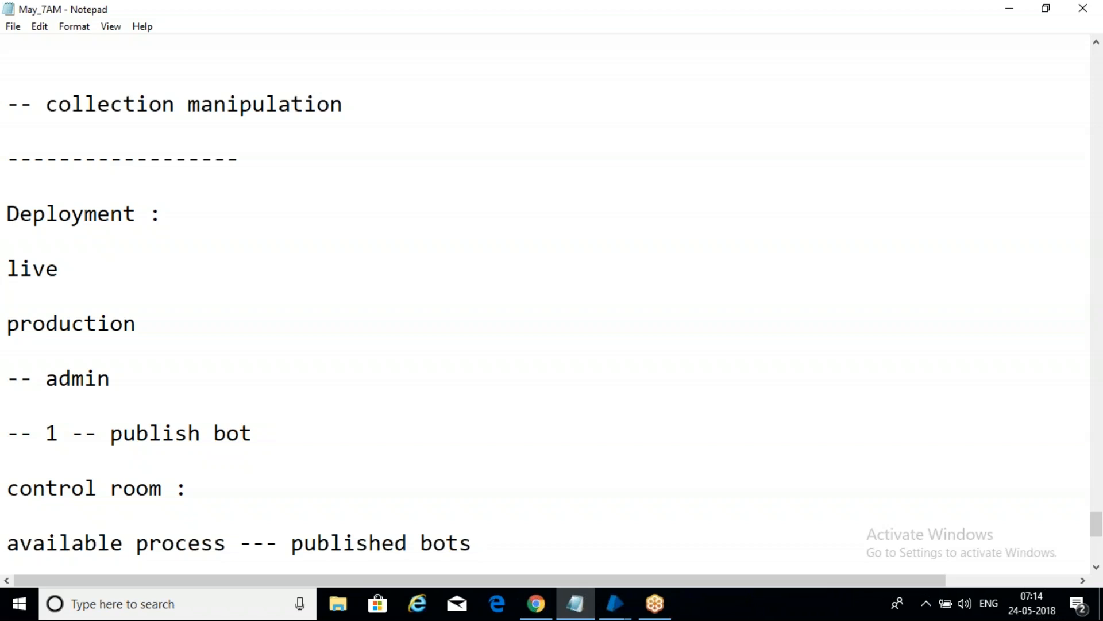
Step: Add the line "available resources --- servers" below the available process note
{"action": "key", "text": "Return"}
{"action": "key", "text": "Return"}
{"action": "type", "text": "ava"}
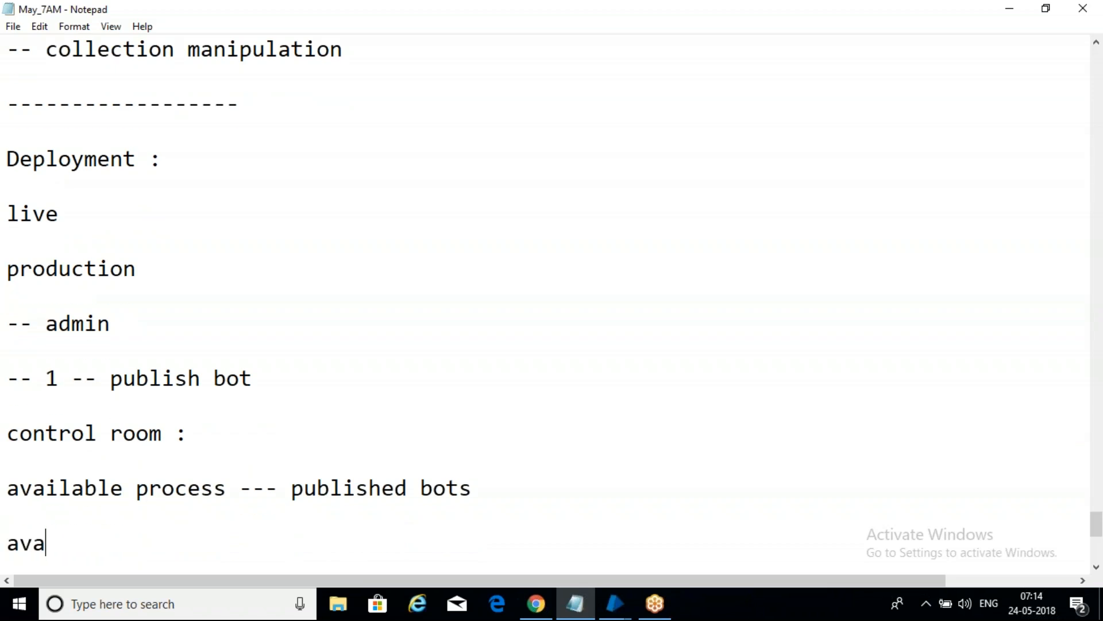
{"action": "type", "text": "ilable reso"}
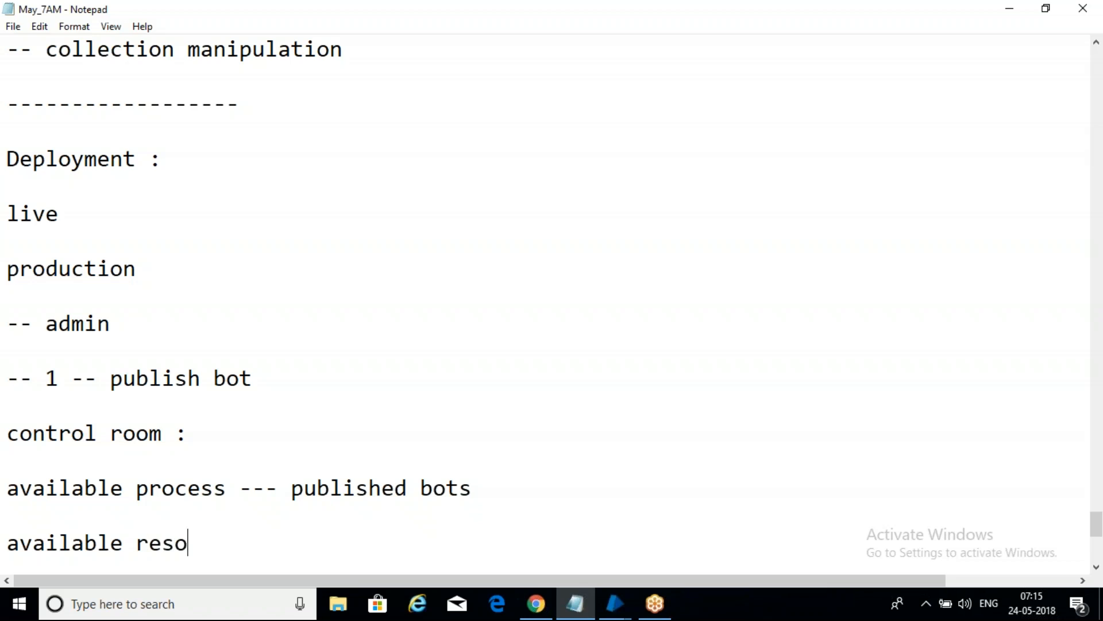
{"action": "type", "text": "urces"}
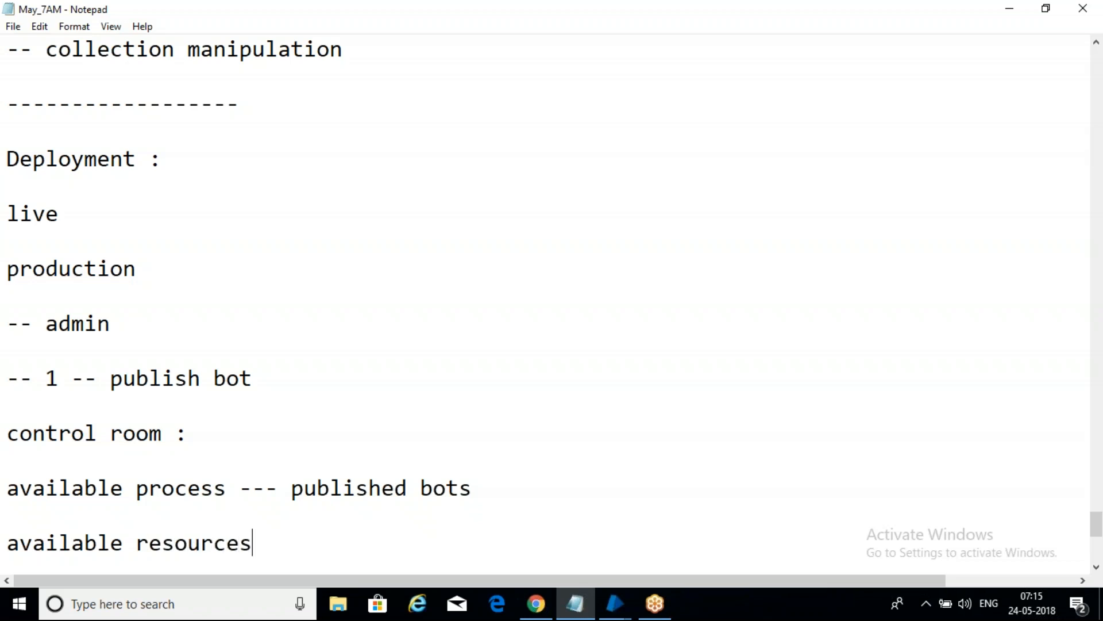
{"action": "type", "text": " --- servers"}
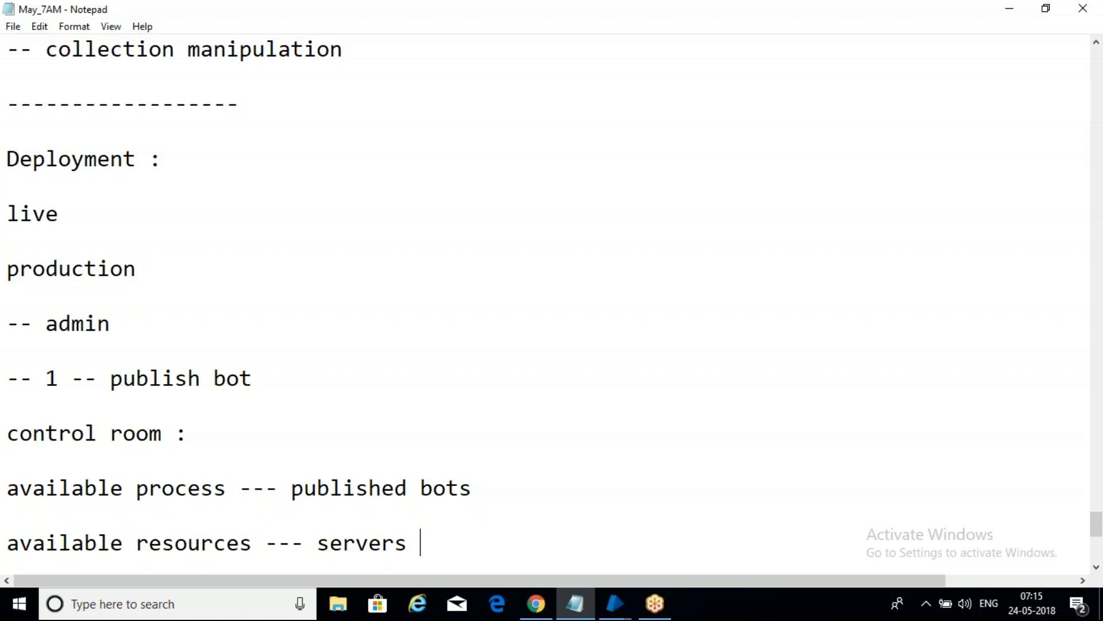
Step: Add the line "environment ---" below the available resources note
{"action": "key", "text": "Return"}
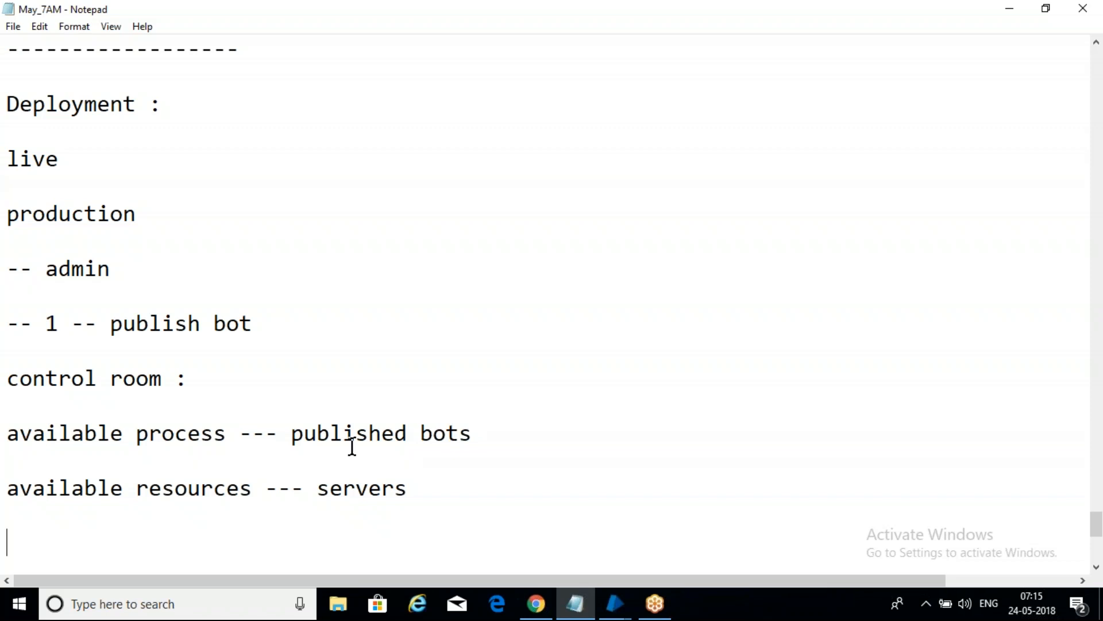
{"action": "left_click", "coordinate": [435, 495]}
{"action": "key", "text": "Return"}
{"action": "key", "text": "Return"}
{"action": "left_click", "coordinate": [1026, 424]}
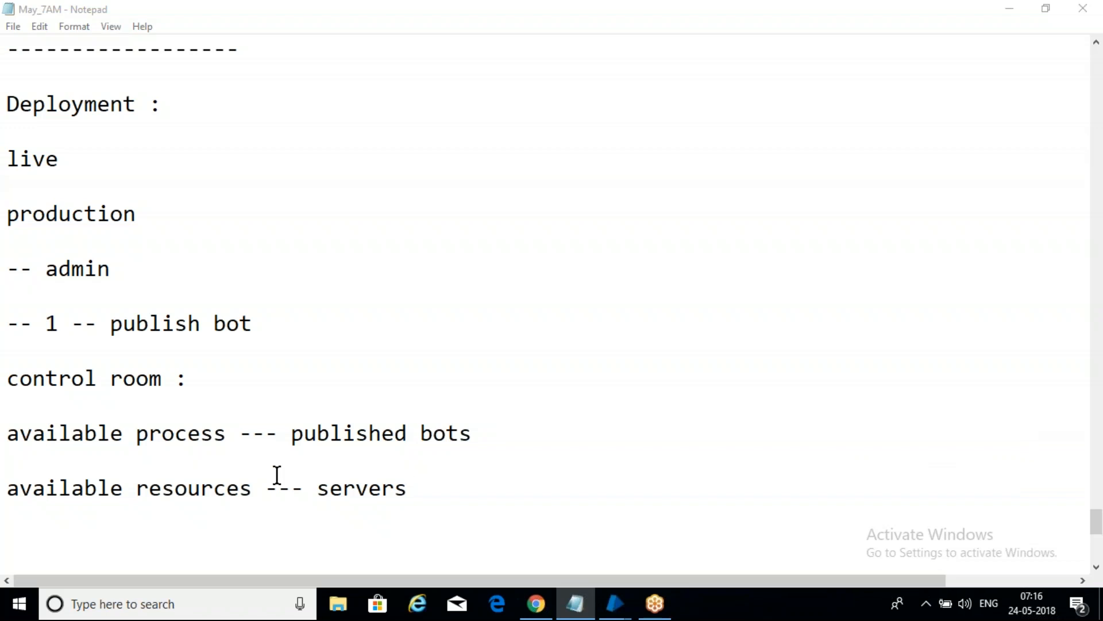
{"action": "left_click", "coordinate": [478, 487]}
{"action": "key", "text": "Return"}
{"action": "key", "text": "Return"}
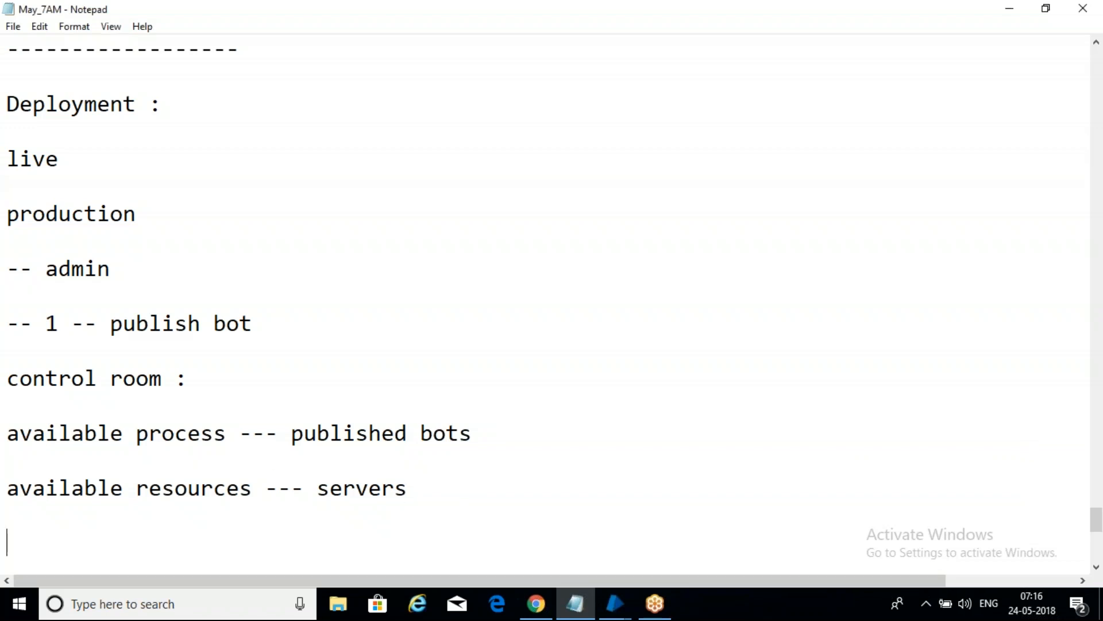
{"action": "left_click_drag", "start_coordinate": [329, 487], "coordinate": [446, 467]}
{"action": "left_click", "coordinate": [414, 489]}
{"action": "key", "text": "Return"}
{"action": "key", "text": "Return"}
{"action": "type", "text": "envi"}
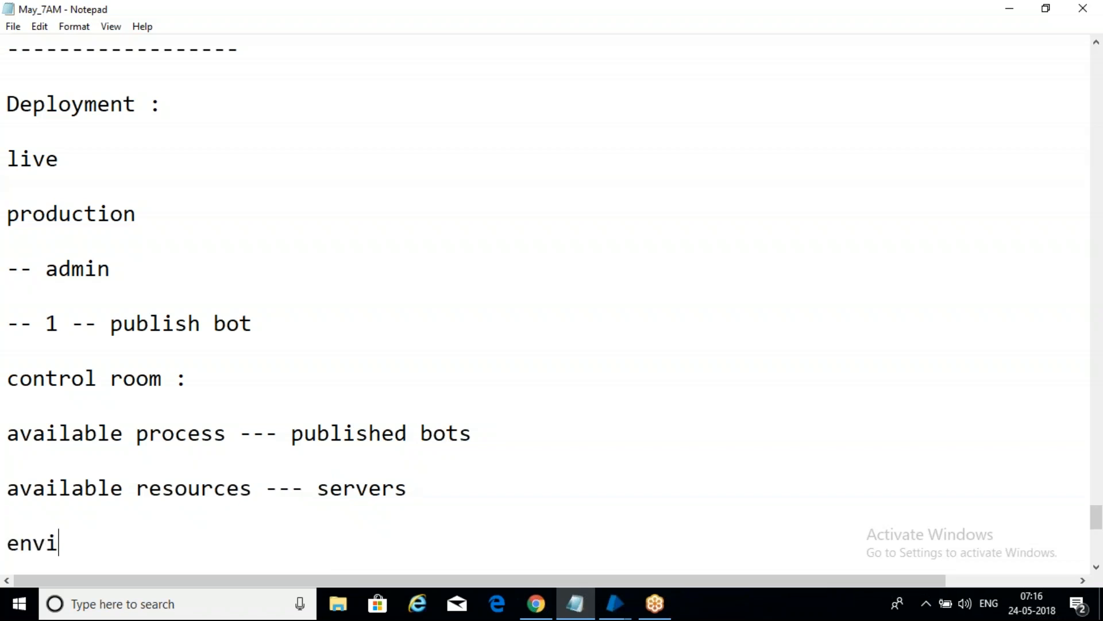
{"action": "type", "text": "ronme"}
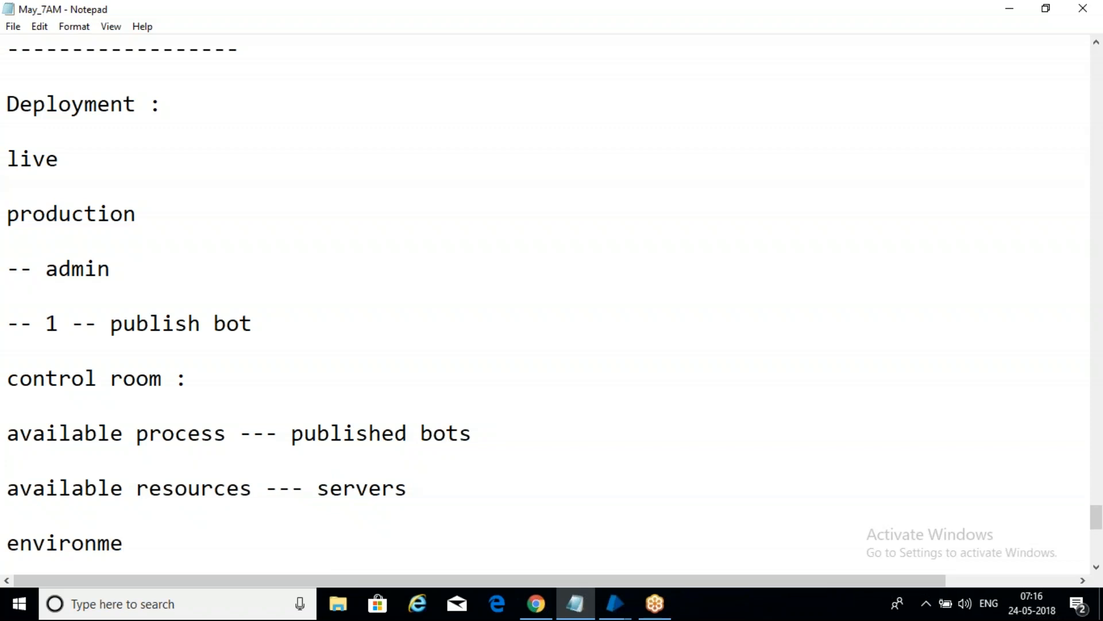
{"action": "type", "text": "nt ---"}
Step: Add the line "pending ---" below the environment line
{"action": "left_click", "coordinate": [237, 539]}
{"action": "key", "text": "Return"}
{"action": "key", "text": "Return"}
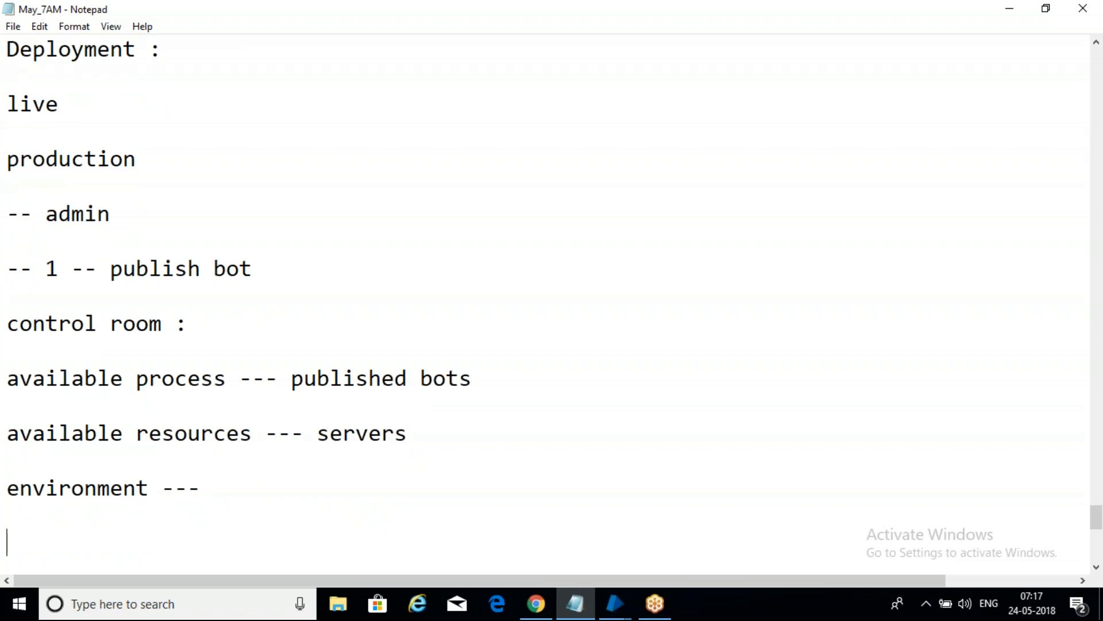
{"action": "type", "text": "pend"}
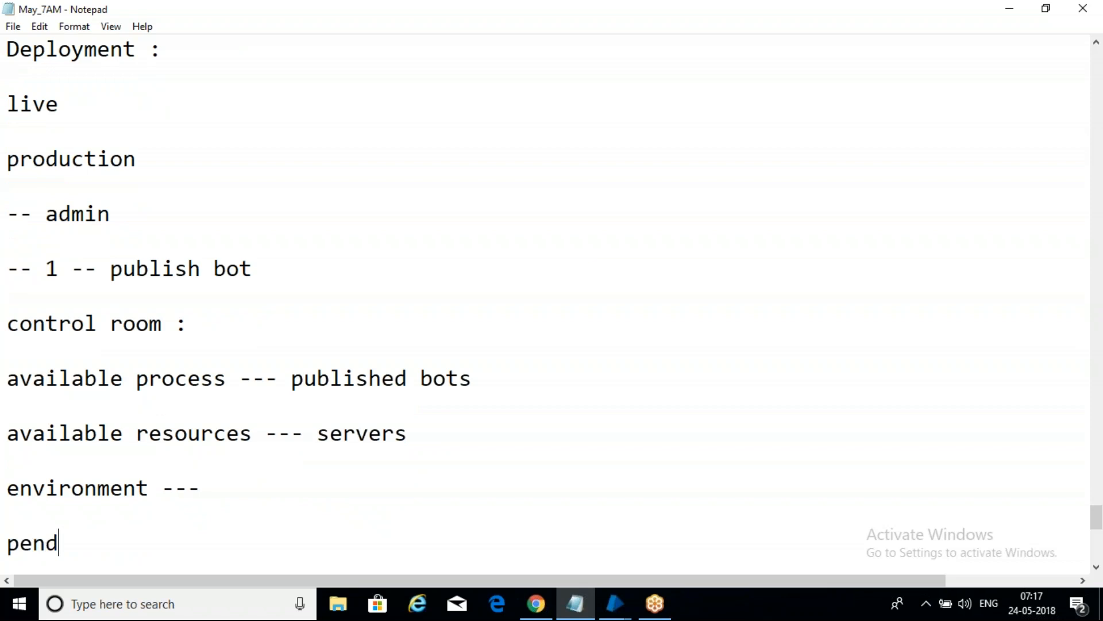
{"action": "type", "text": "ing ---"}
Step: Add the lines "completed ---" and "terminated ---", and highlight the three status lines starting from pending
{"action": "key", "text": "Return"}
{"action": "key", "text": "Return"}
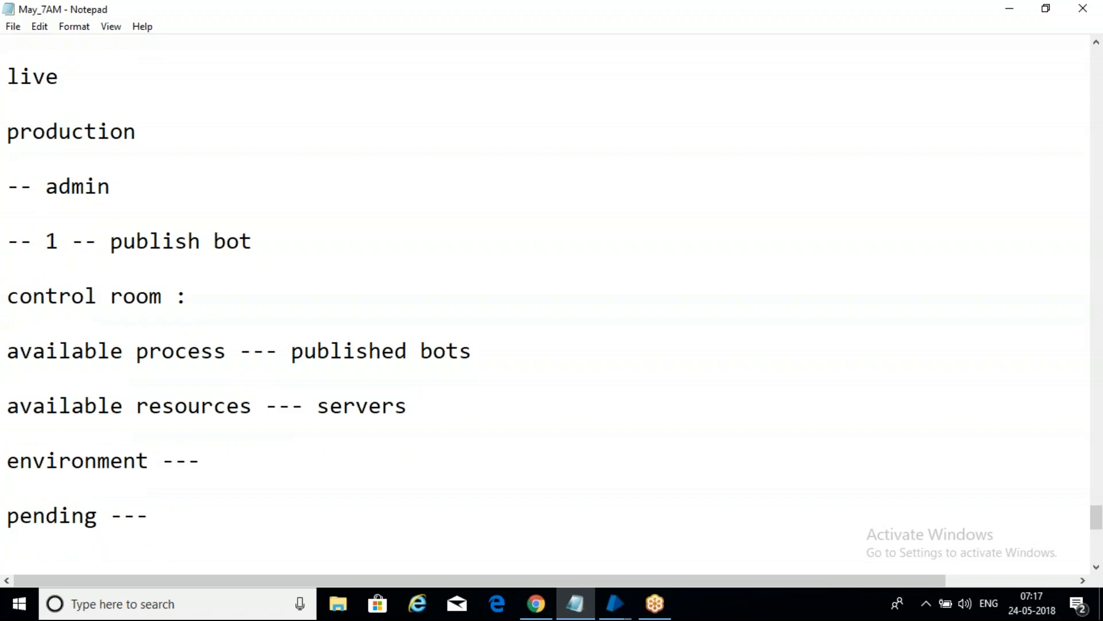
{"action": "type", "text": "comp"}
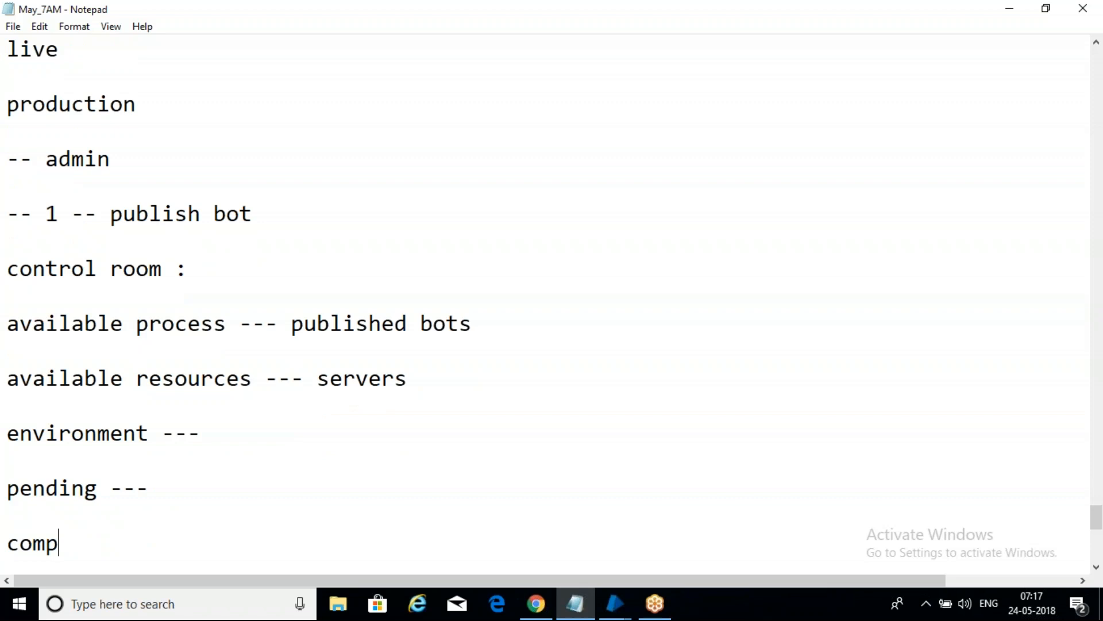
{"action": "type", "text": "leted ---"}
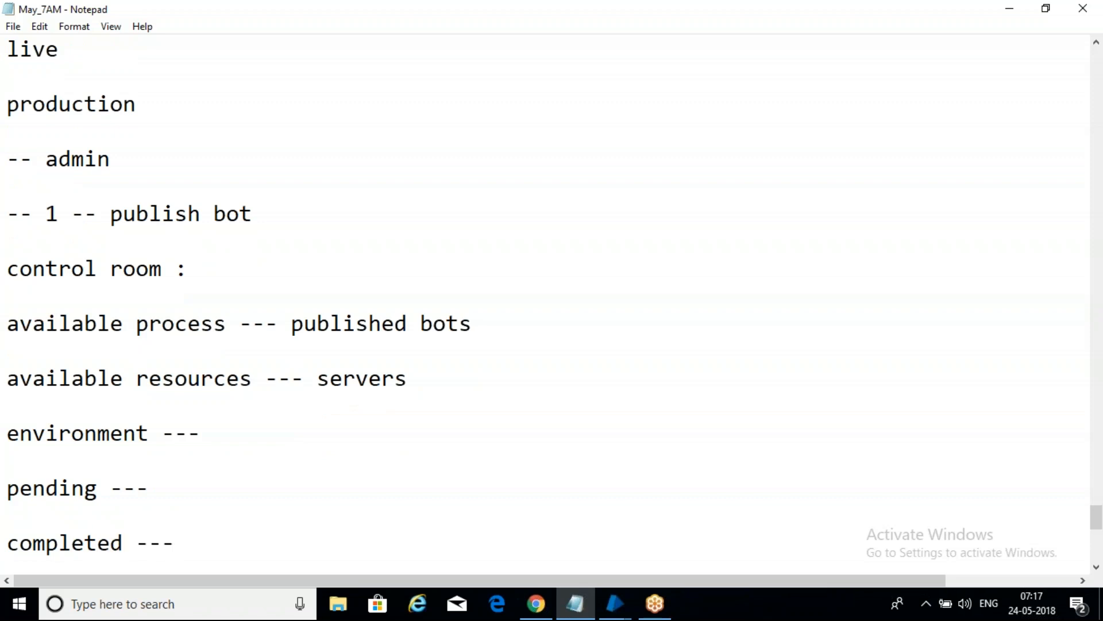
{"action": "key", "text": "Return"}
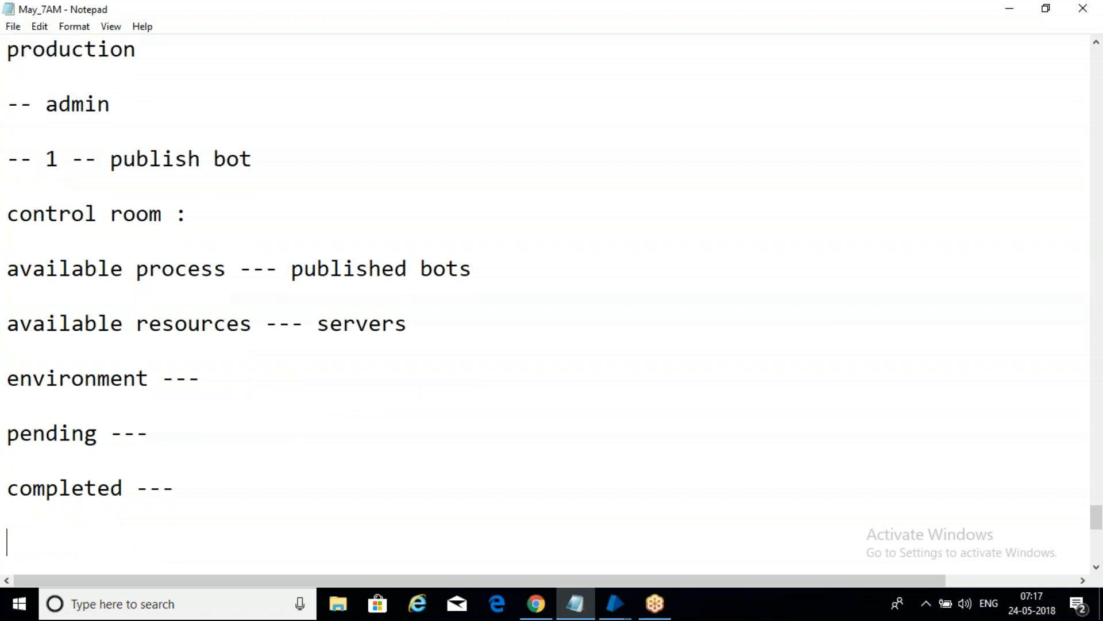
{"action": "type", "text": "terminated "}
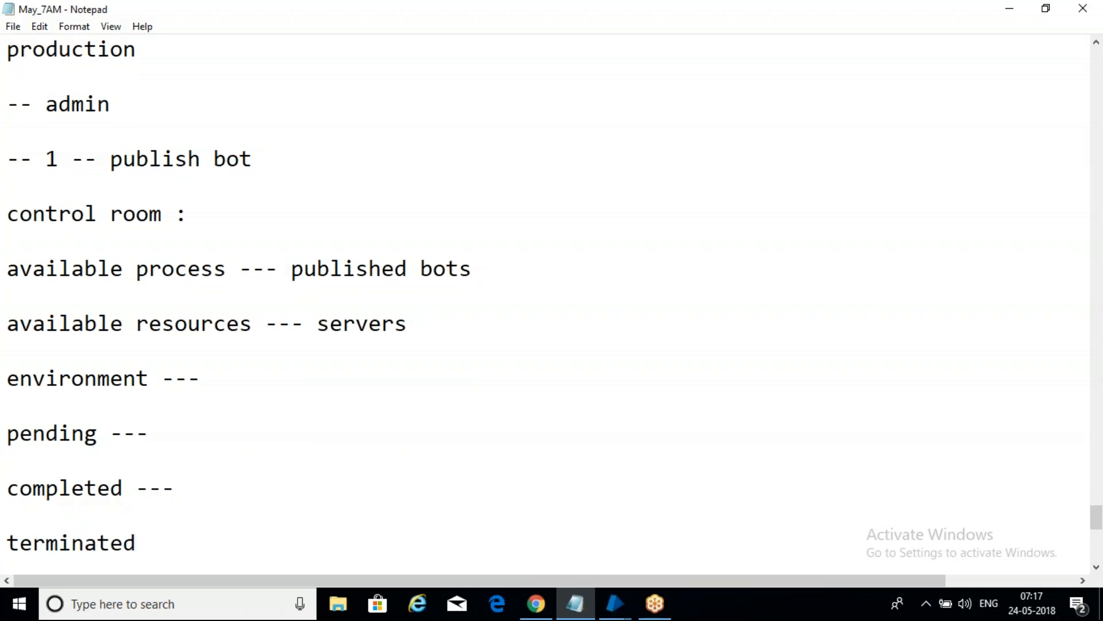
{"action": "type", "text": "---"}
{"action": "left_click_drag", "start_coordinate": [204, 535], "coordinate": [11, 434]}
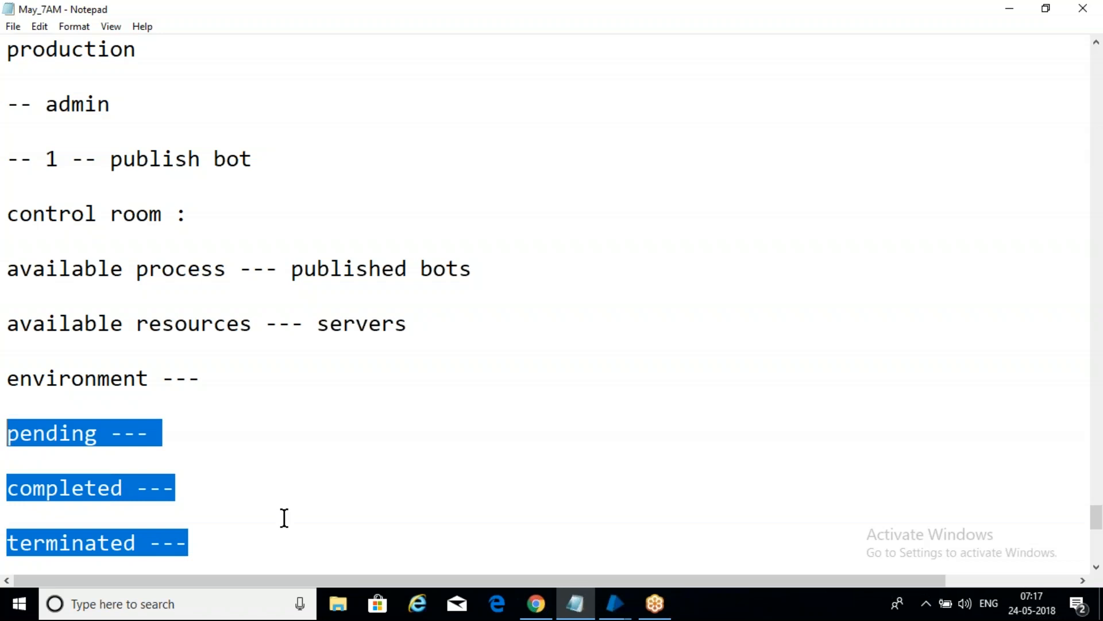
Step: Switch to the main Blue Prism window and open the Control room's session management view
{"action": "left_click", "coordinate": [614, 601]}
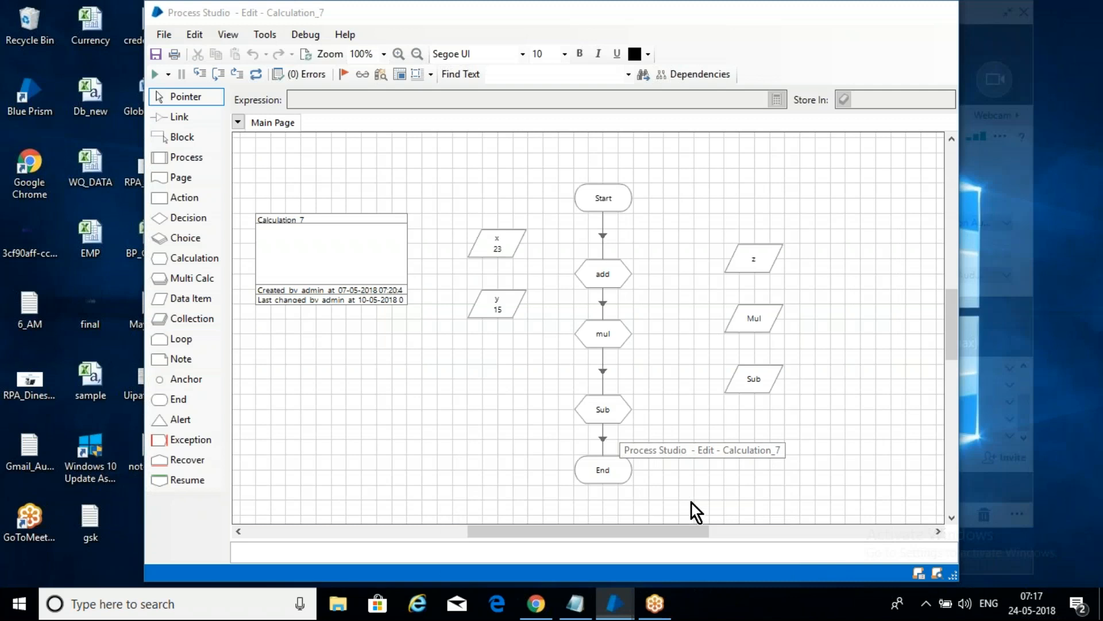
{"action": "left_click", "coordinate": [692, 505]}
{"action": "left_click", "coordinate": [614, 601]}
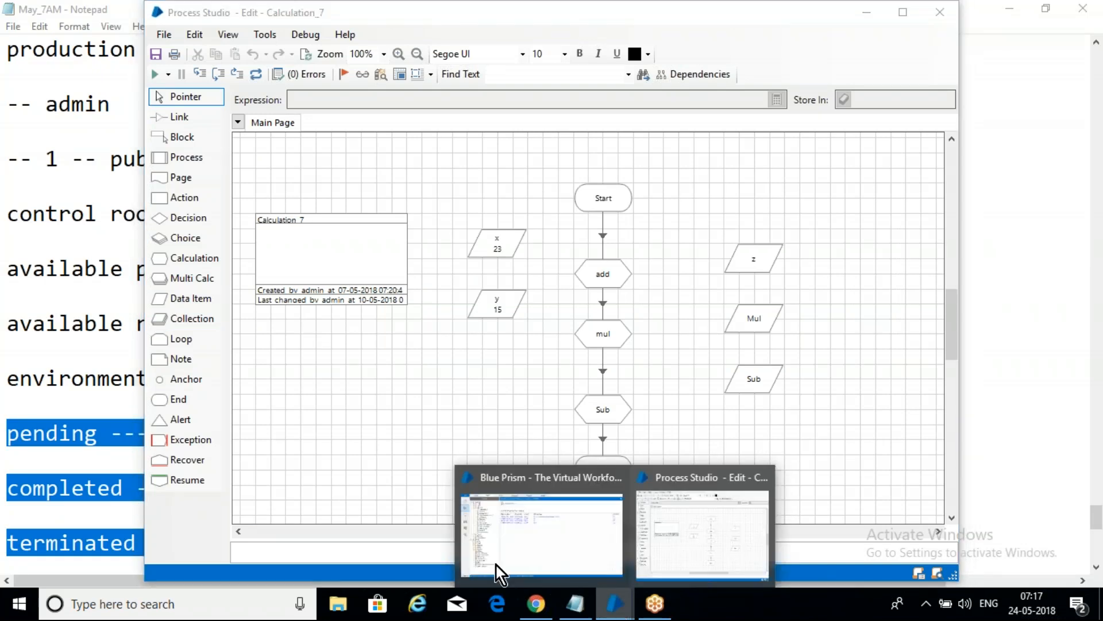
{"action": "left_click", "coordinate": [464, 529]}
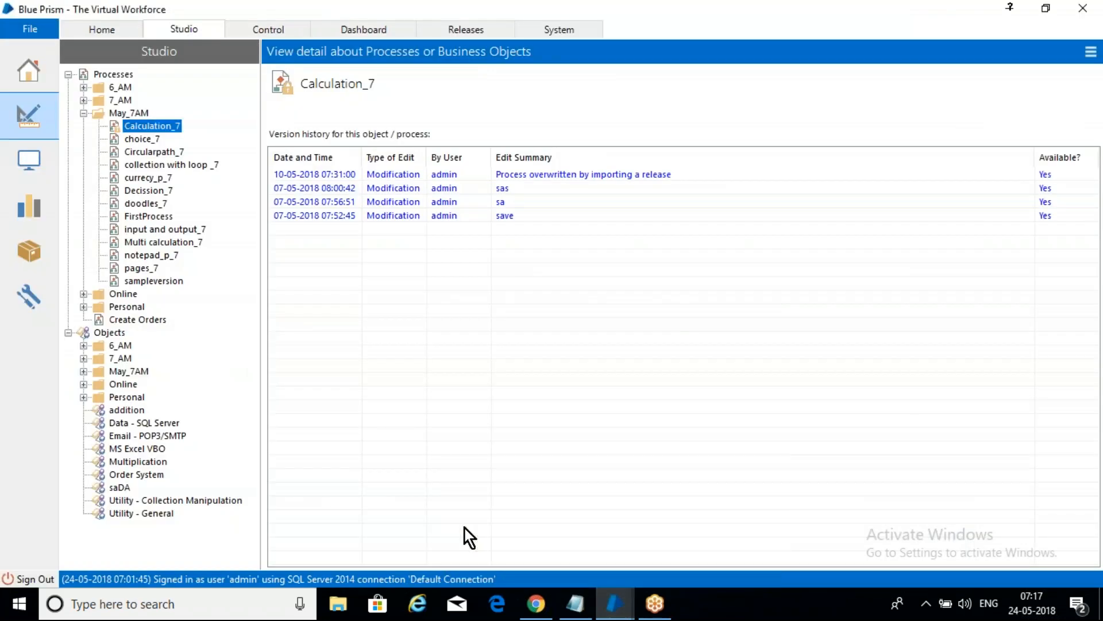
{"action": "left_click", "coordinate": [273, 28]}
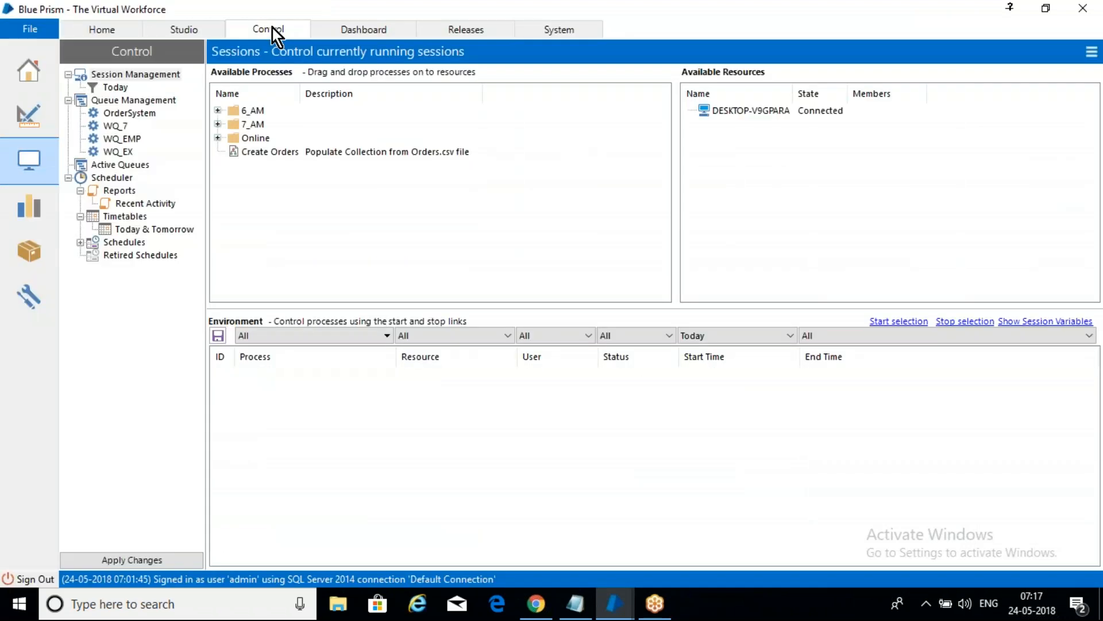
Step: Select the DESKTOP-V9GPARA machine among the available resources in the Control room
{"action": "left_click", "coordinate": [954, 16]}
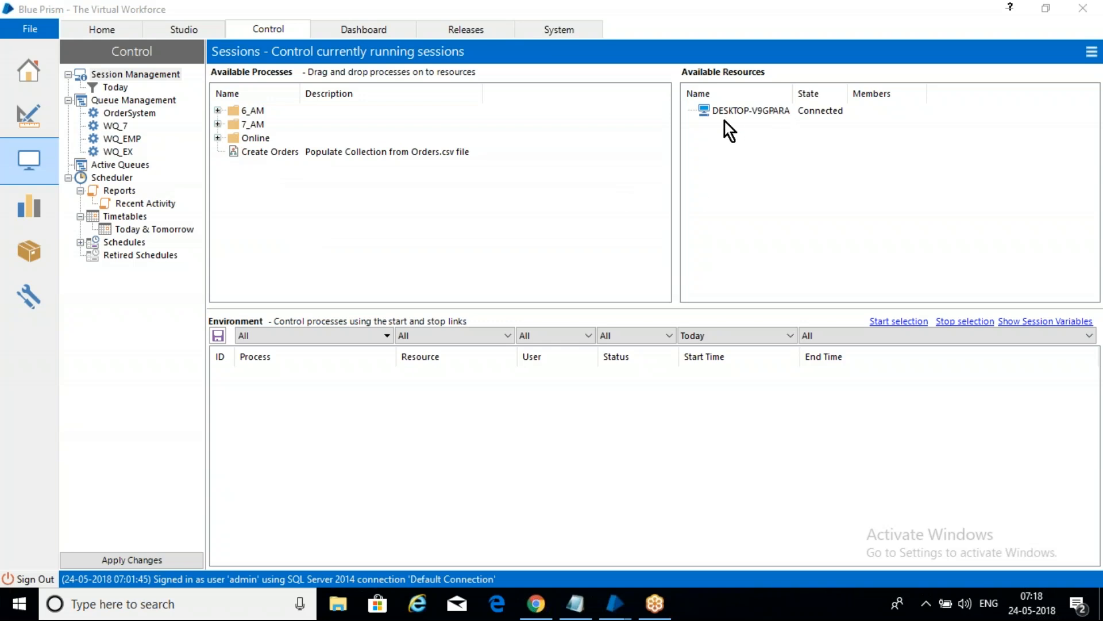
{"action": "left_click", "coordinate": [750, 115]}
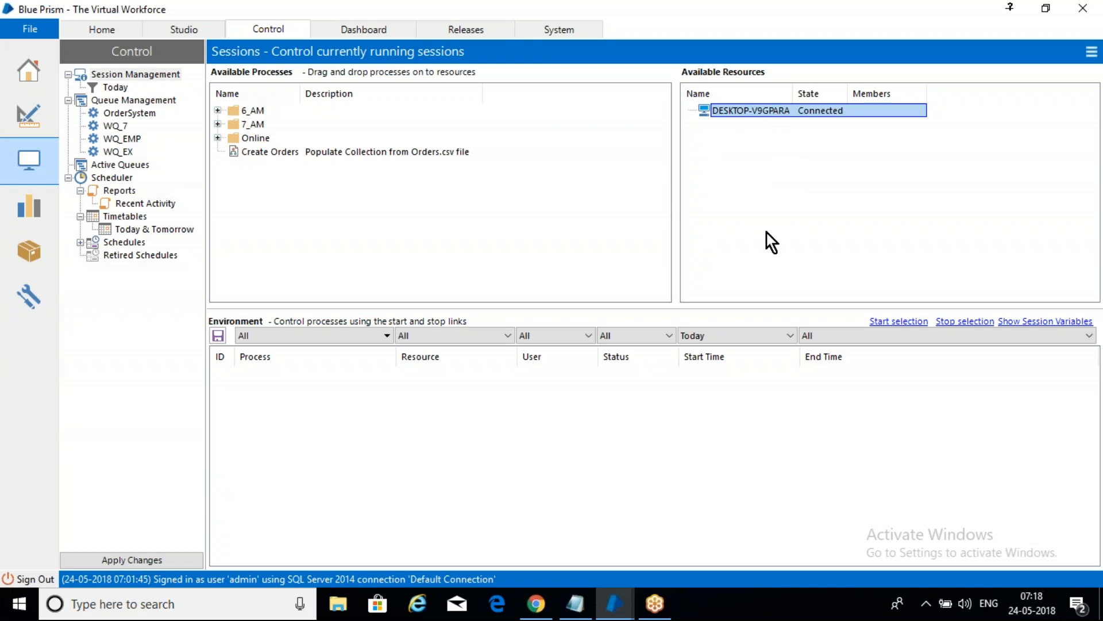
{"action": "left_click", "coordinate": [766, 169]}
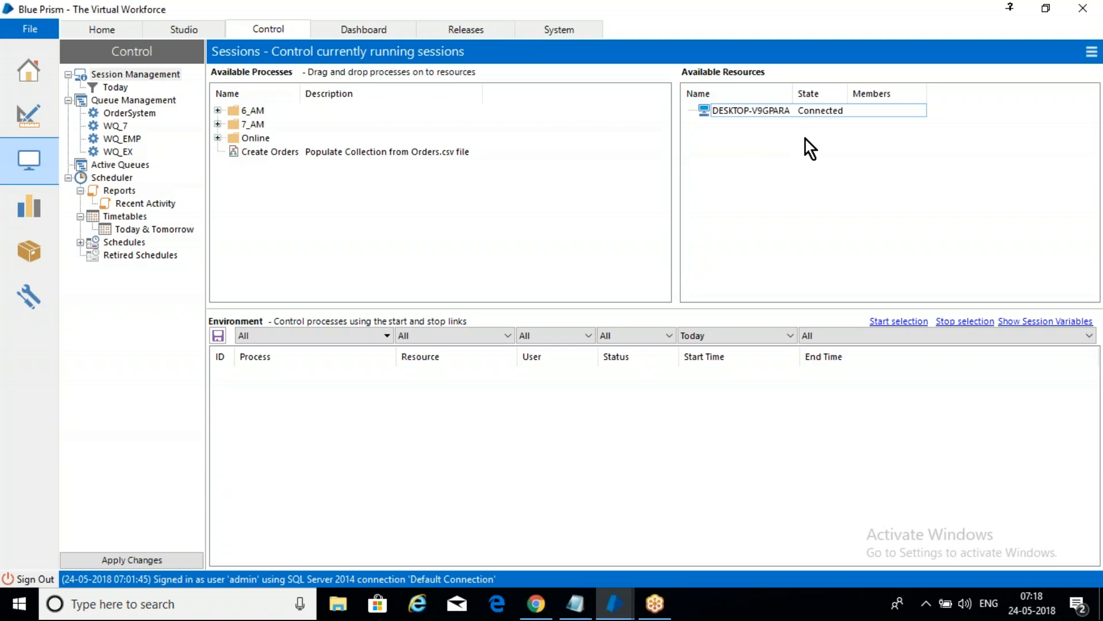
{"action": "left_click", "coordinate": [751, 108]}
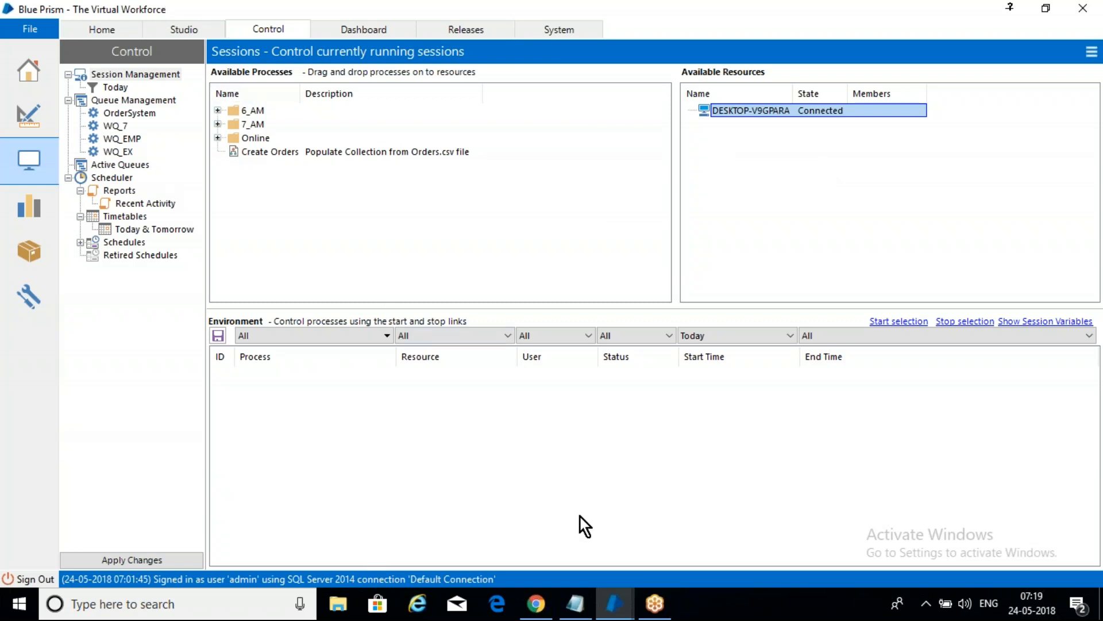
Step: Return to the Calculation_7 process in Process Studio and set its process information to publish it to the Control Room
{"action": "mouse_move", "coordinate": [615, 604]}
{"action": "left_click", "coordinate": [708, 516]}
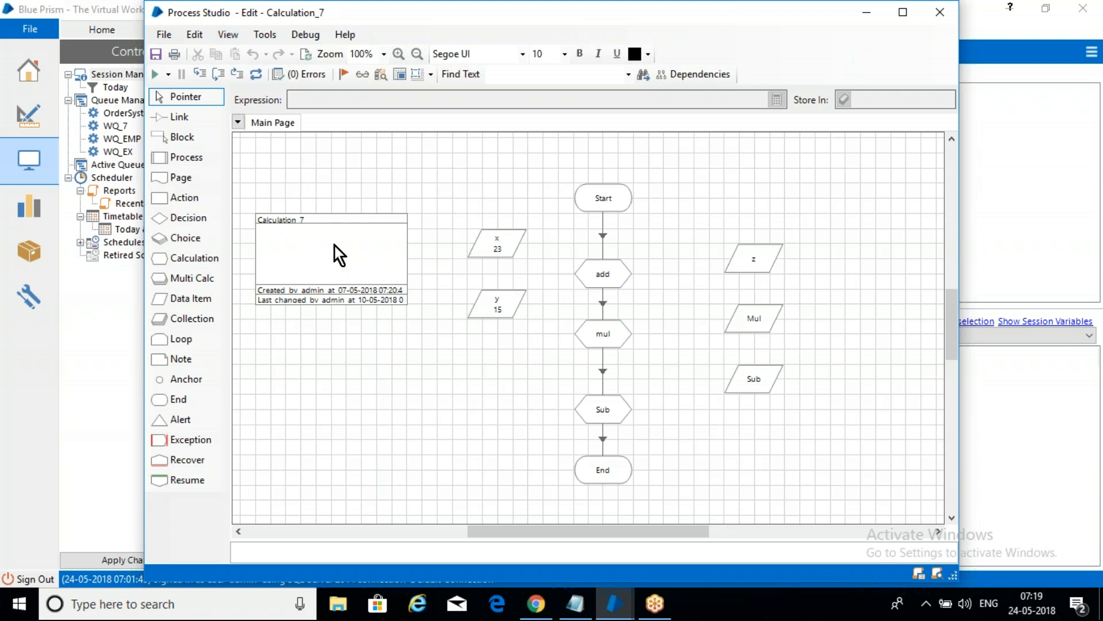
{"action": "left_click_drag", "start_coordinate": [335, 246], "coordinate": [365, 212]}
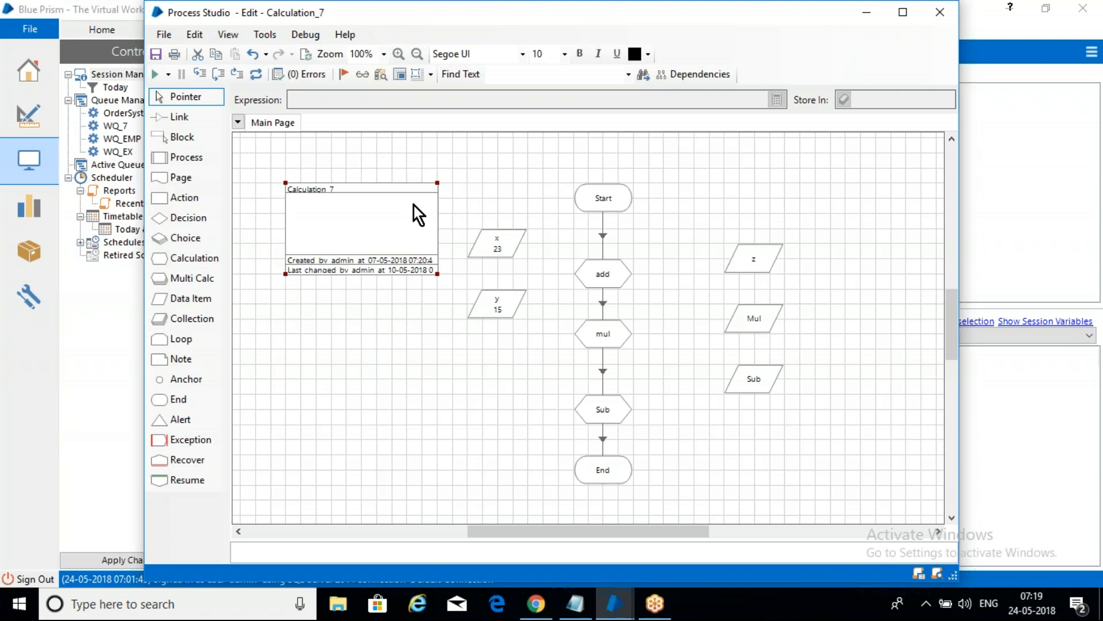
{"action": "double_click", "coordinate": [378, 234]}
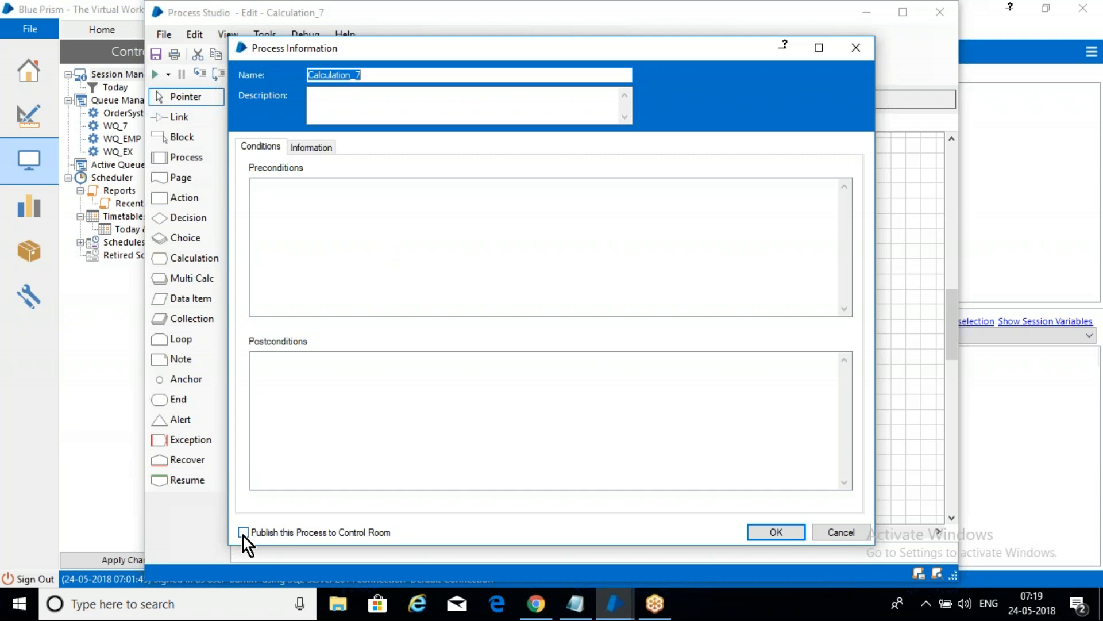
{"action": "left_click", "coordinate": [244, 533]}
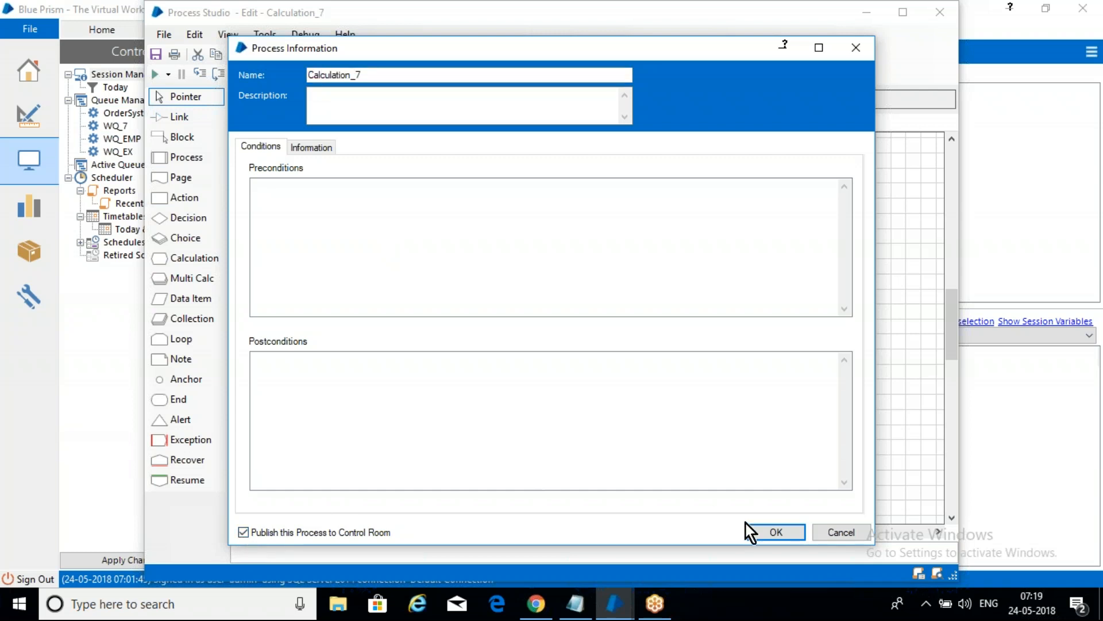
{"action": "left_click", "coordinate": [789, 533]}
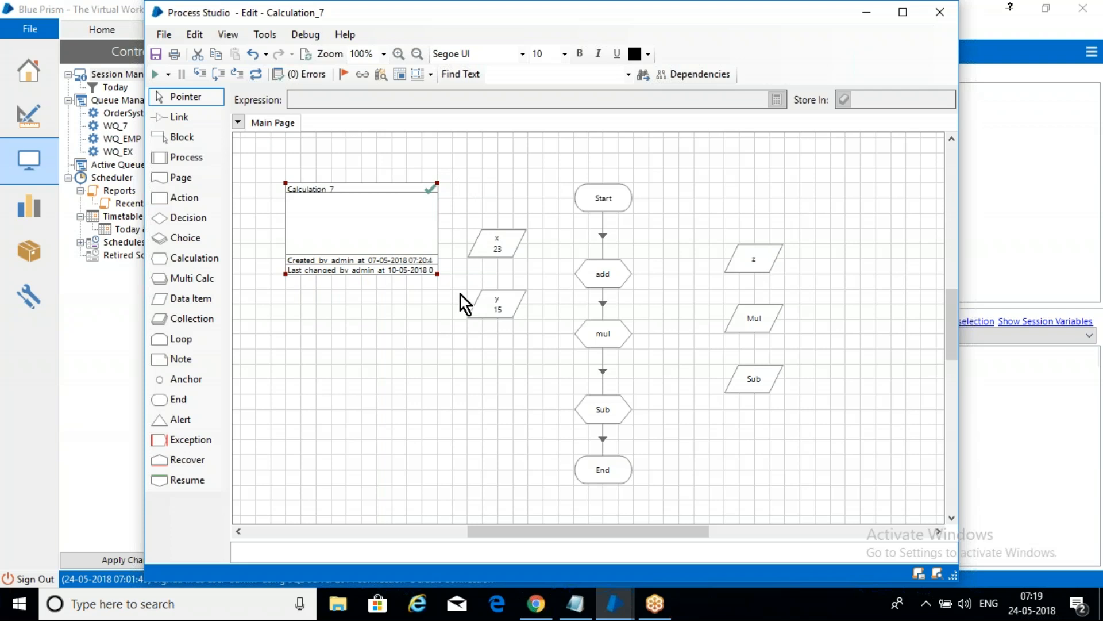
Step: Save the Calculation_7 process with the change summary "save"
{"action": "key", "text": "ctrl+s"}
{"action": "type", "text": "save"}
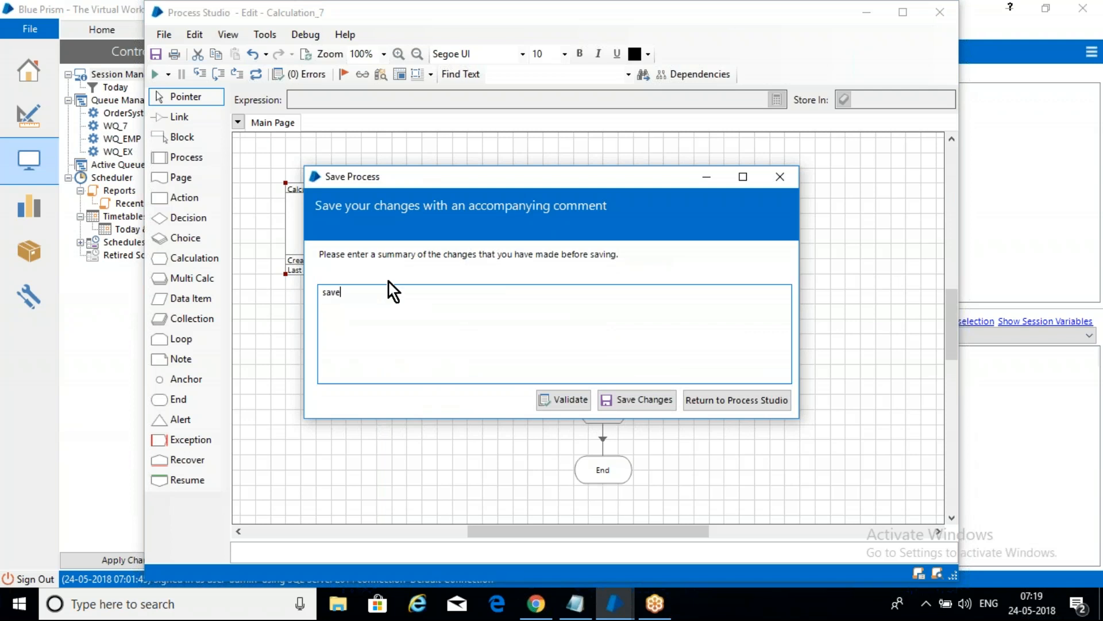
{"action": "left_click", "coordinate": [646, 410]}
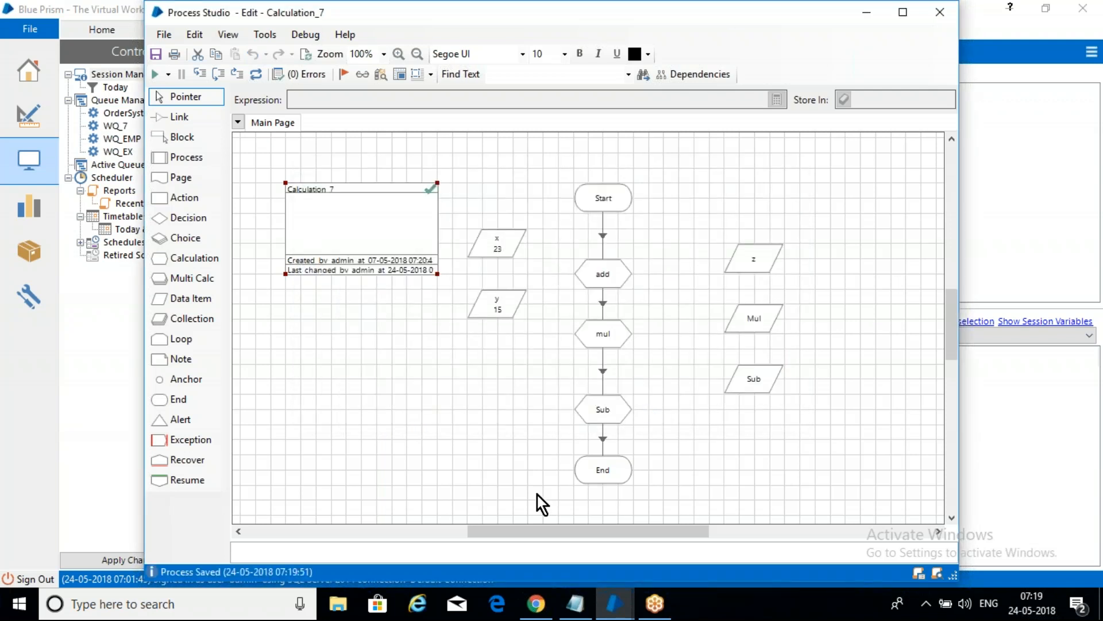
Step: Return to the main Blue Prism window and refresh the Control room's session view
{"action": "left_click", "coordinate": [615, 603]}
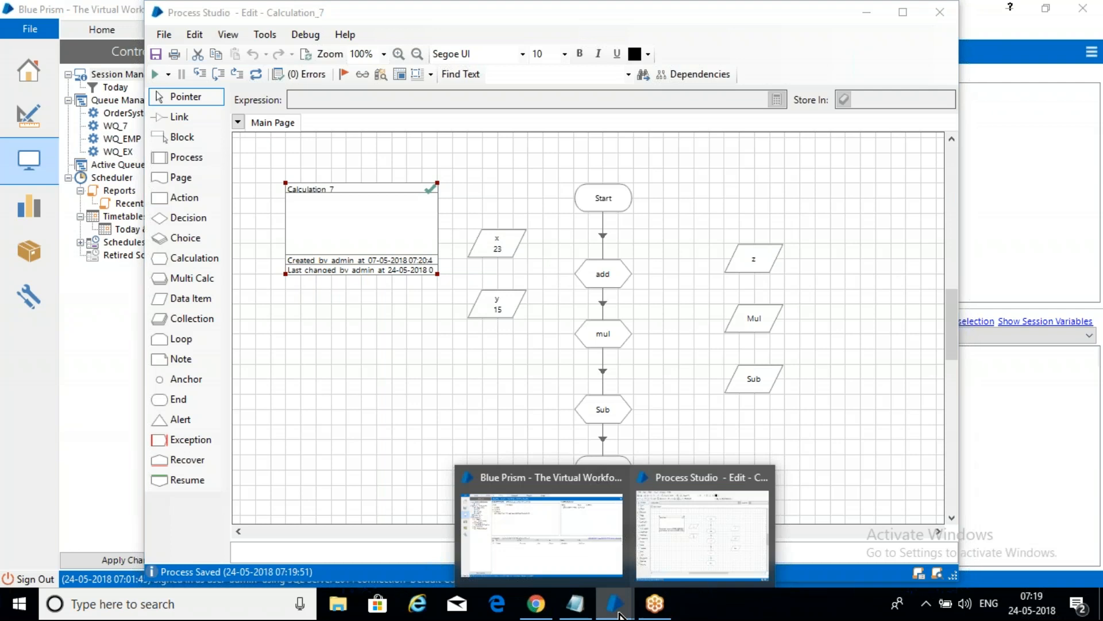
{"action": "left_click", "coordinate": [696, 537]}
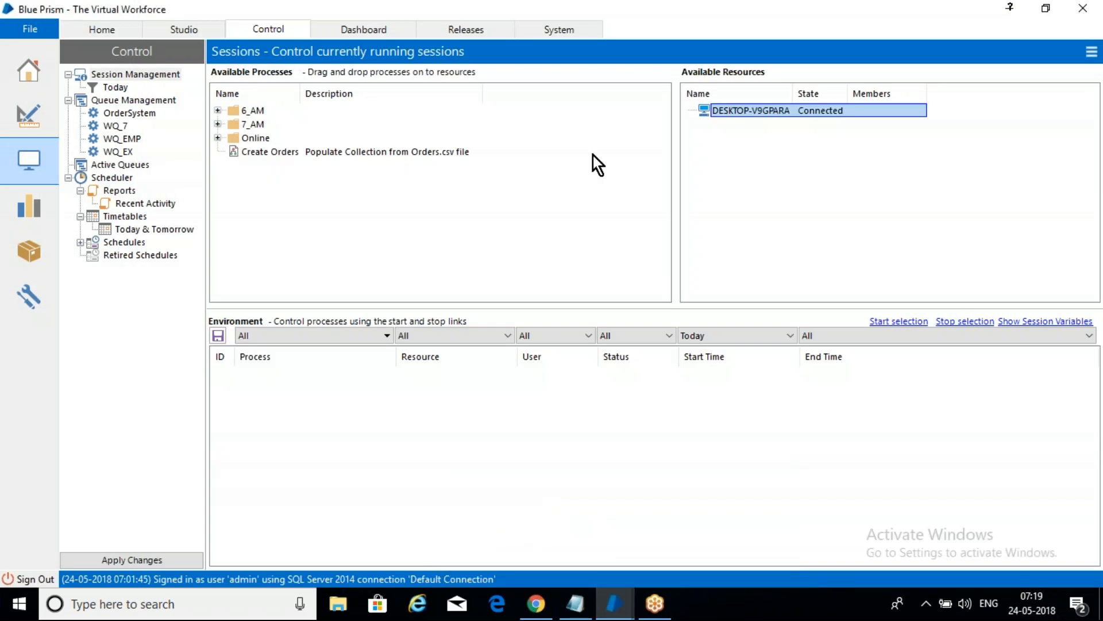
{"action": "left_click", "coordinate": [1093, 55]}
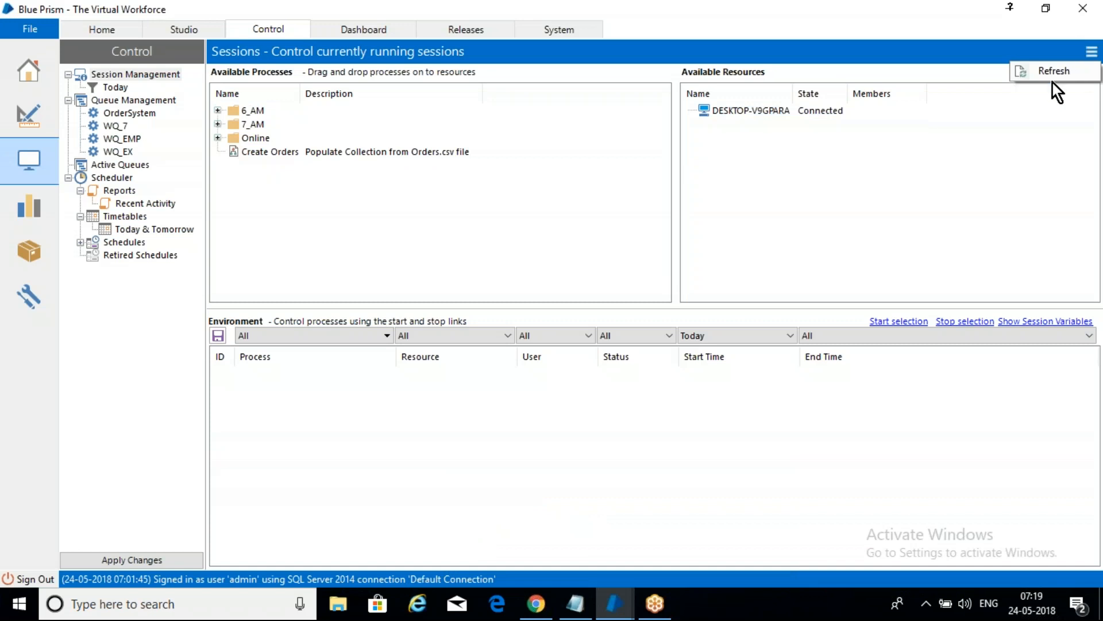
{"action": "left_click", "coordinate": [1054, 75]}
{"action": "left_click", "coordinate": [1092, 53]}
{"action": "left_click", "coordinate": [1062, 73]}
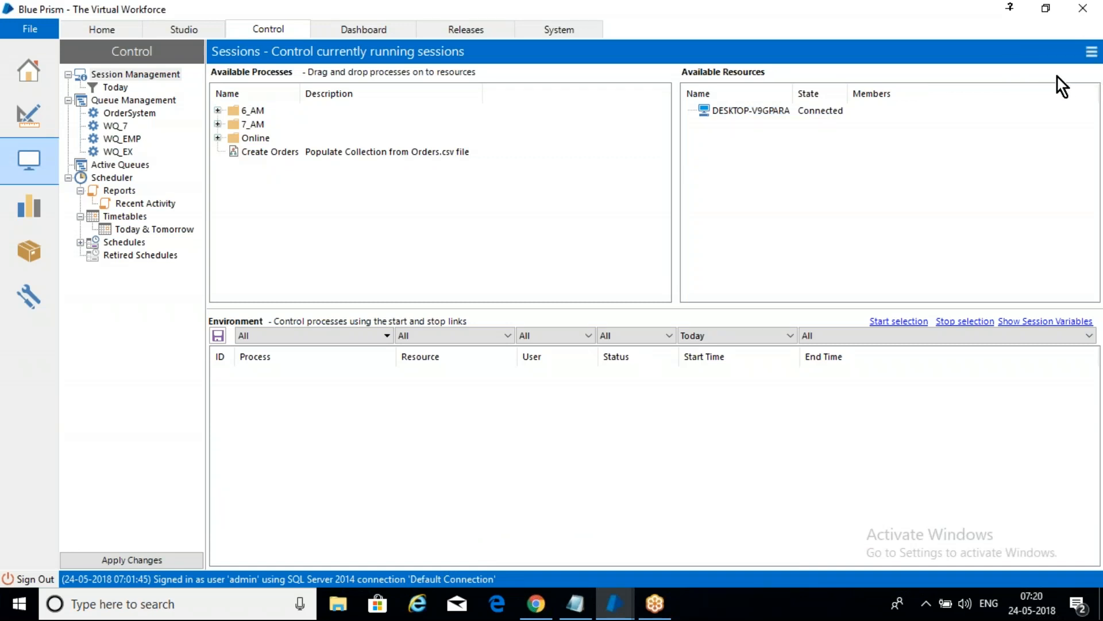
Step: Sign out and sign back in as admin on the Default Connection with the account password
{"action": "left_click", "coordinate": [31, 577]}
{"action": "type", "text": "admin"}
{"action": "key", "text": "Tab"}
{"action": "type", "text": "***"}
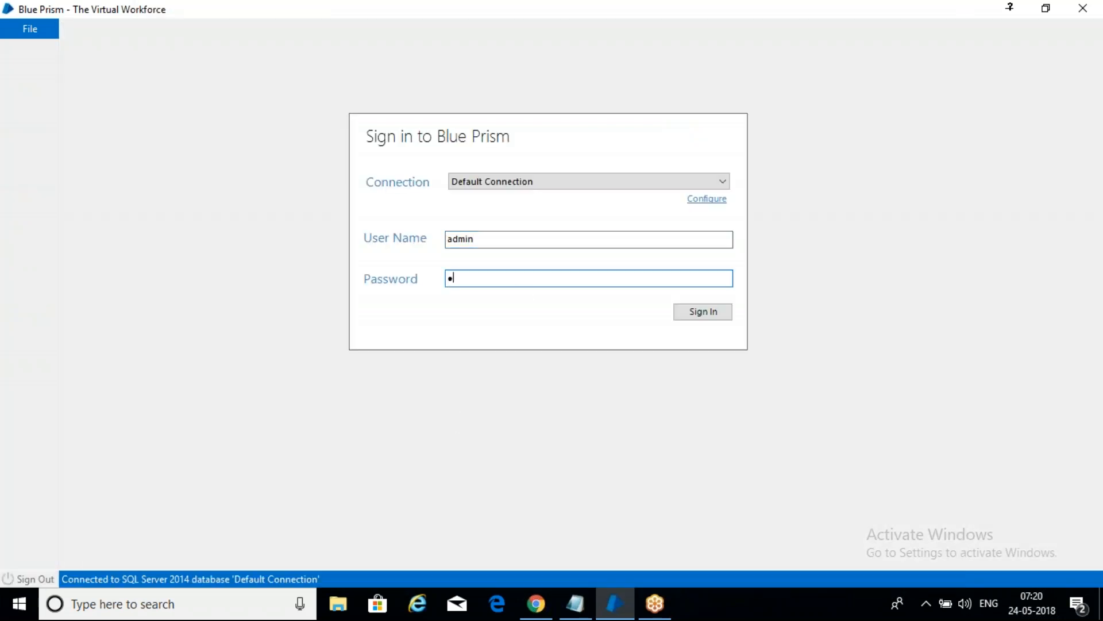
{"action": "type", "text": "******"}
{"action": "left_click", "coordinate": [709, 309]}
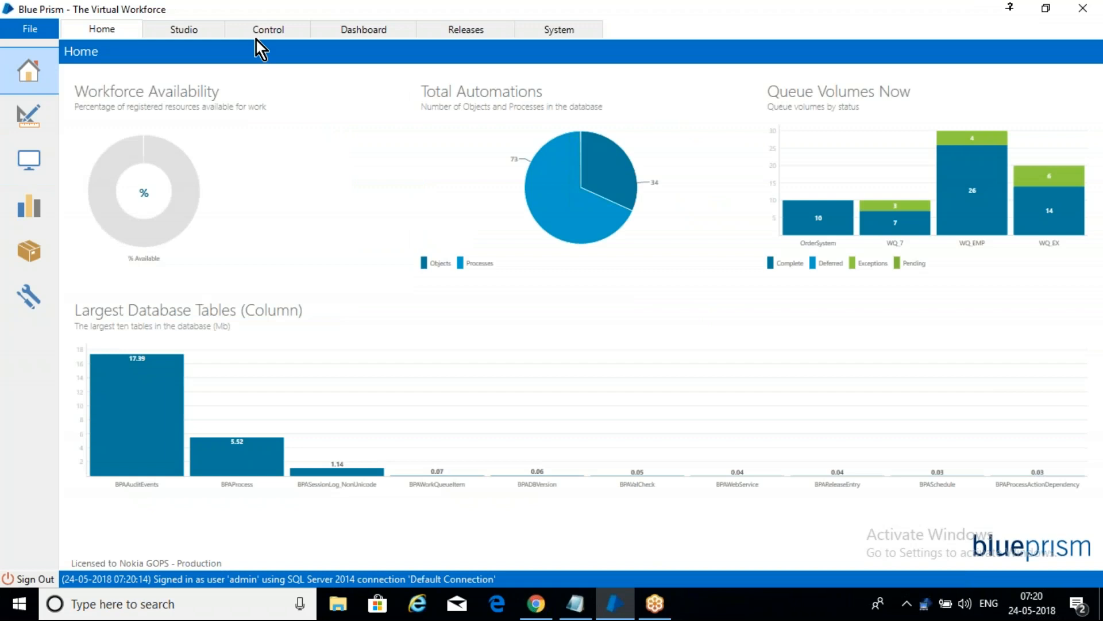
Step: In the Control room, expand the May_7AM process group, widen the process name column and select Calculation_7
{"action": "left_click", "coordinate": [269, 32]}
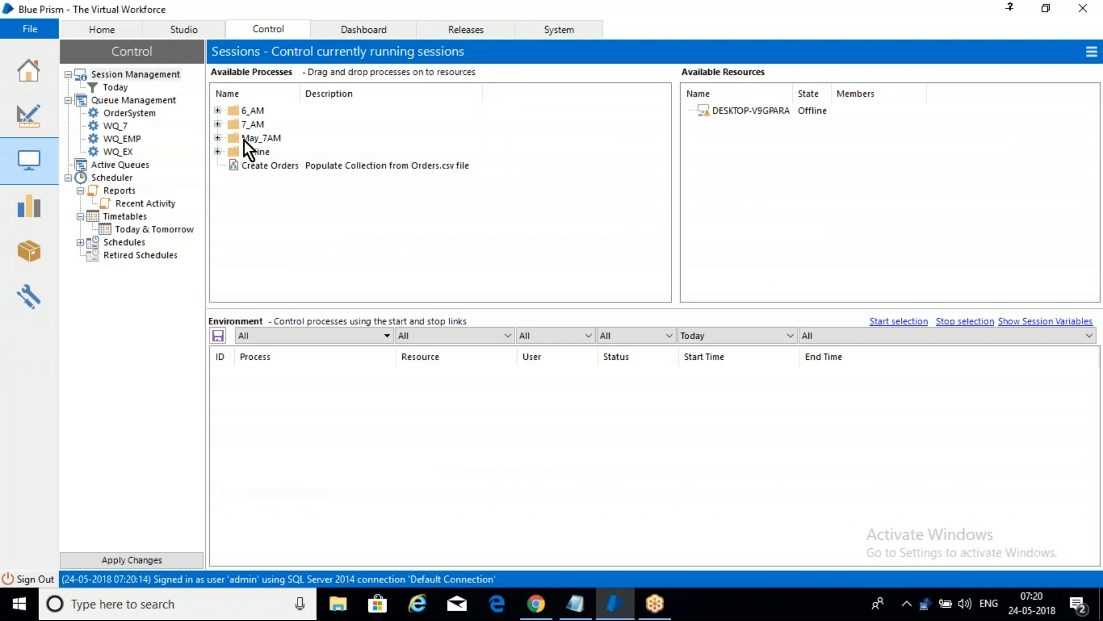
{"action": "left_click", "coordinate": [218, 139]}
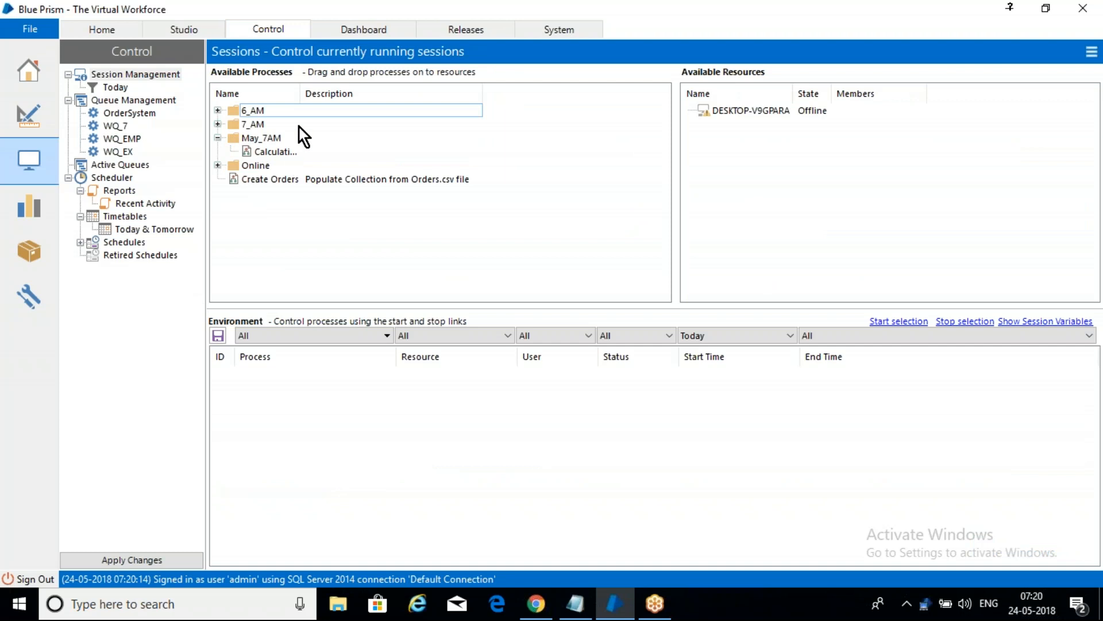
{"action": "left_click_drag", "start_coordinate": [300, 94], "coordinate": [343, 93]}
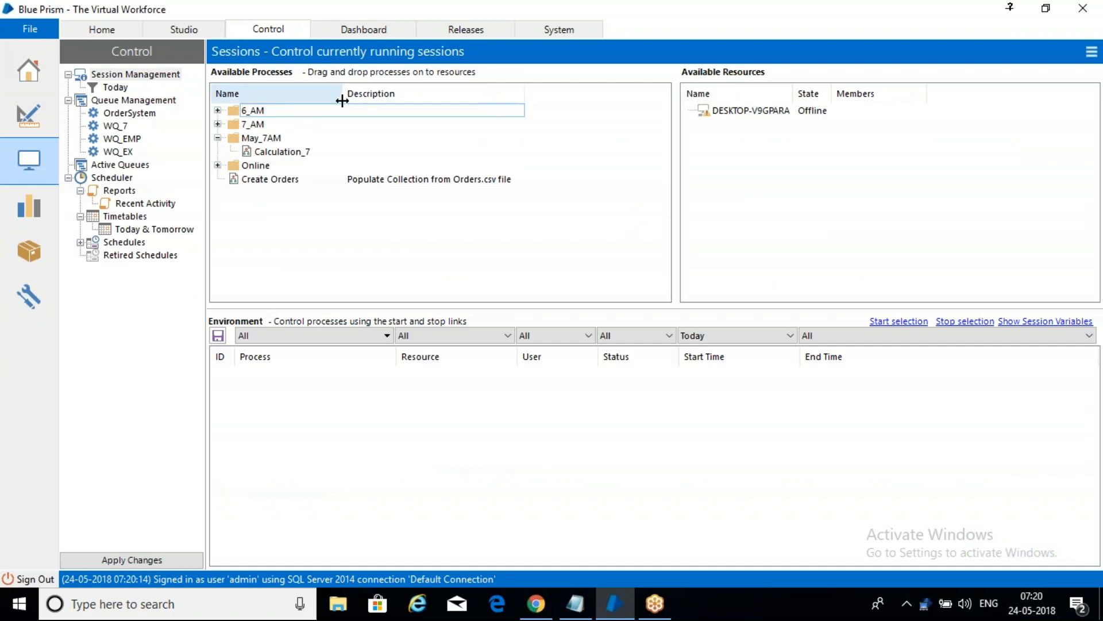
{"action": "left_click", "coordinate": [286, 153]}
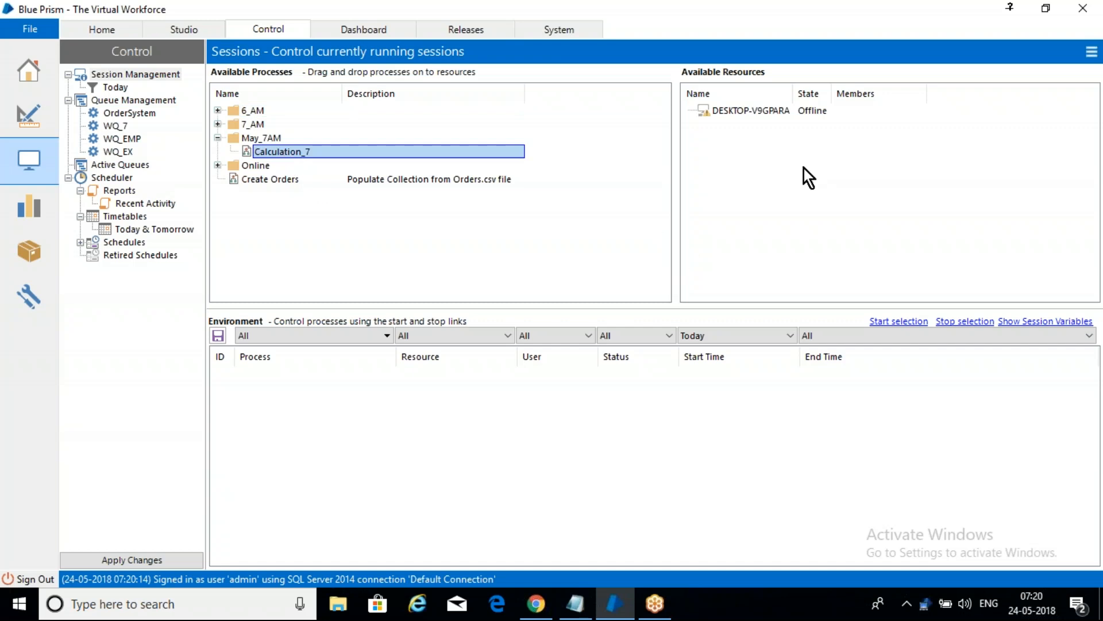
Step: Select the DESKTOP-V9GPARA resource and refresh the Control room's session view
{"action": "left_click", "coordinate": [747, 109]}
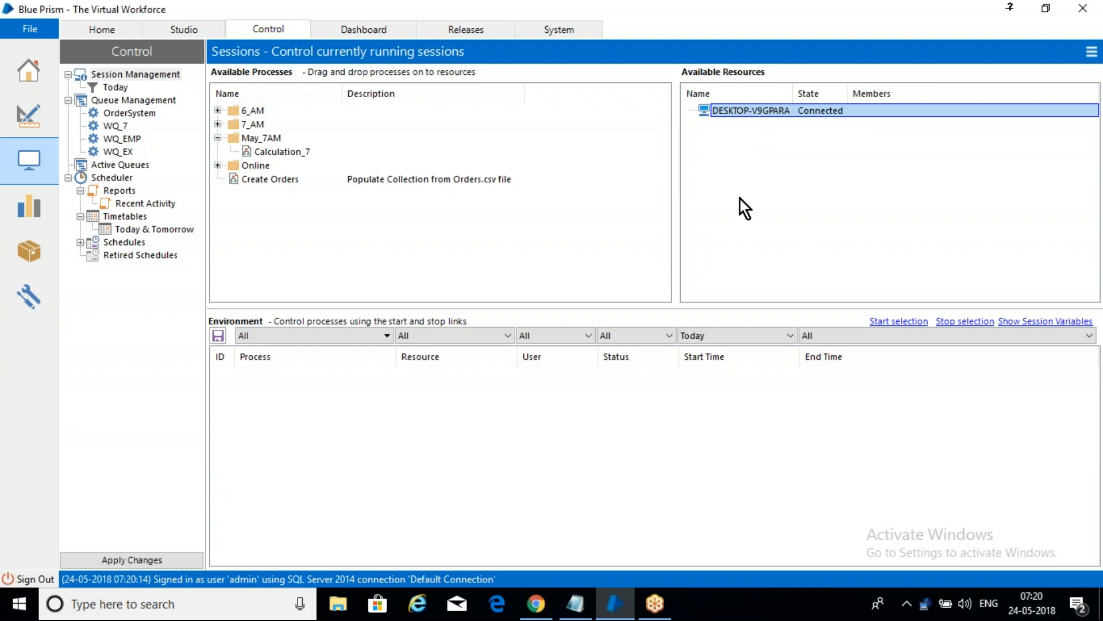
{"action": "left_click", "coordinate": [750, 220]}
{"action": "left_click", "coordinate": [778, 108]}
{"action": "left_click", "coordinate": [1085, 57]}
{"action": "left_click", "coordinate": [1058, 72]}
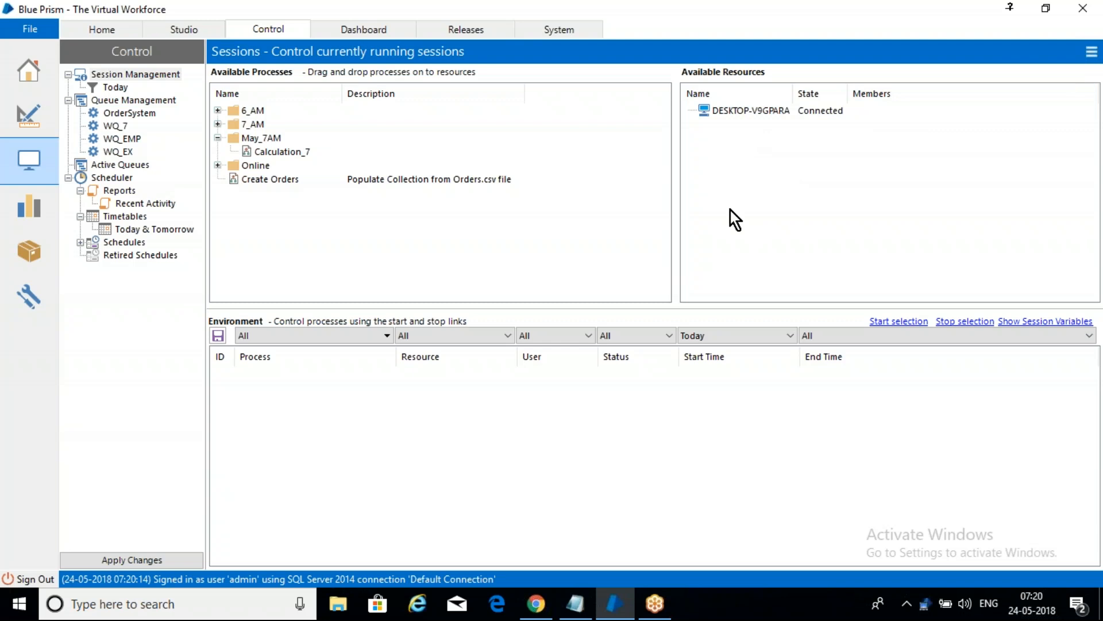
Step: Assign the Calculation_7 process to the DESKTOP-V9GPARA resource to create a session in the environment list
{"action": "left_click", "coordinate": [285, 153]}
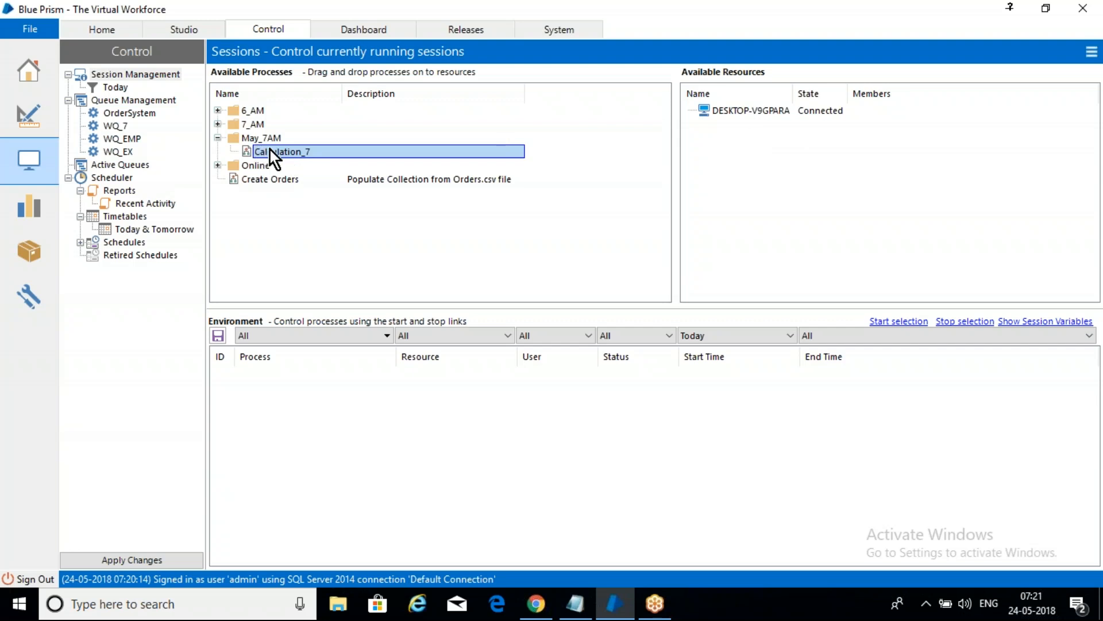
{"action": "left_click_drag", "start_coordinate": [280, 151], "coordinate": [770, 112]}
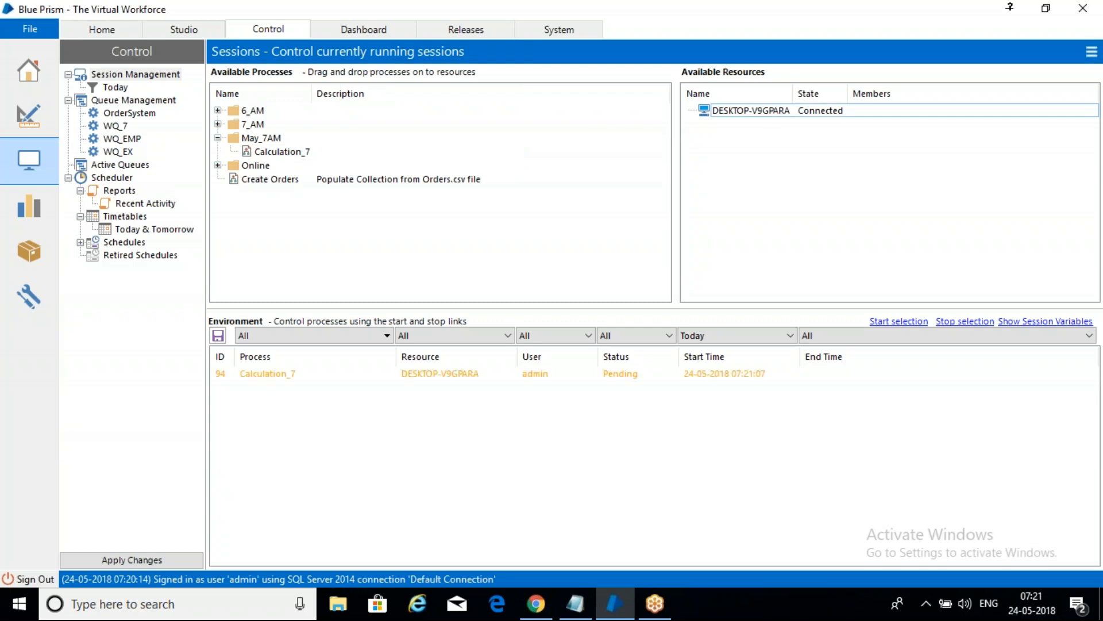
{"action": "left_click", "coordinate": [260, 373]}
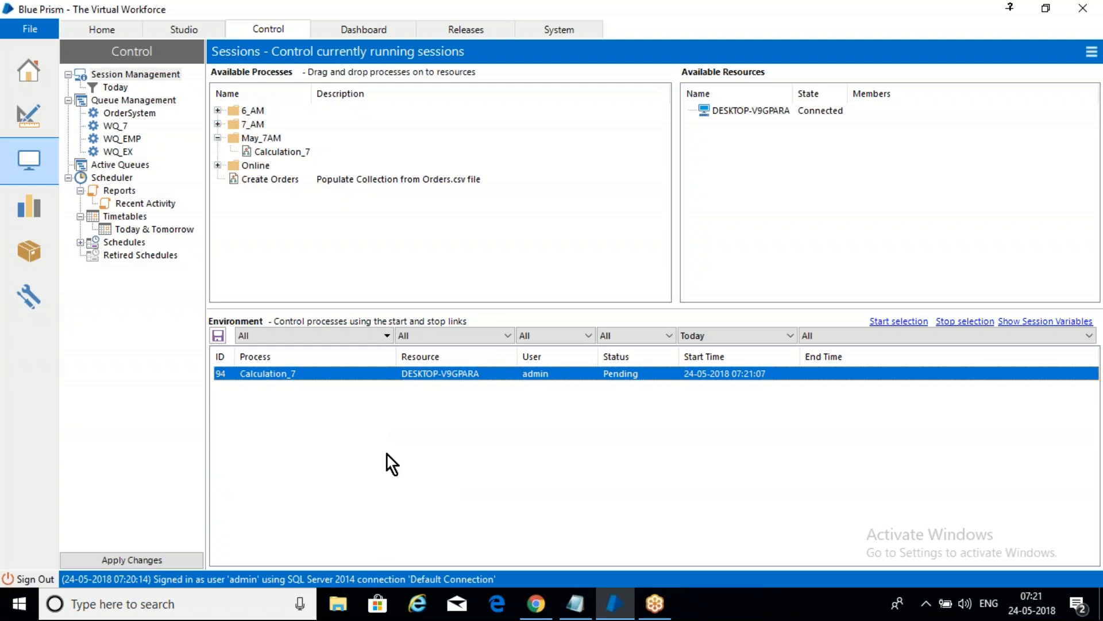
{"action": "left_click", "coordinate": [444, 470]}
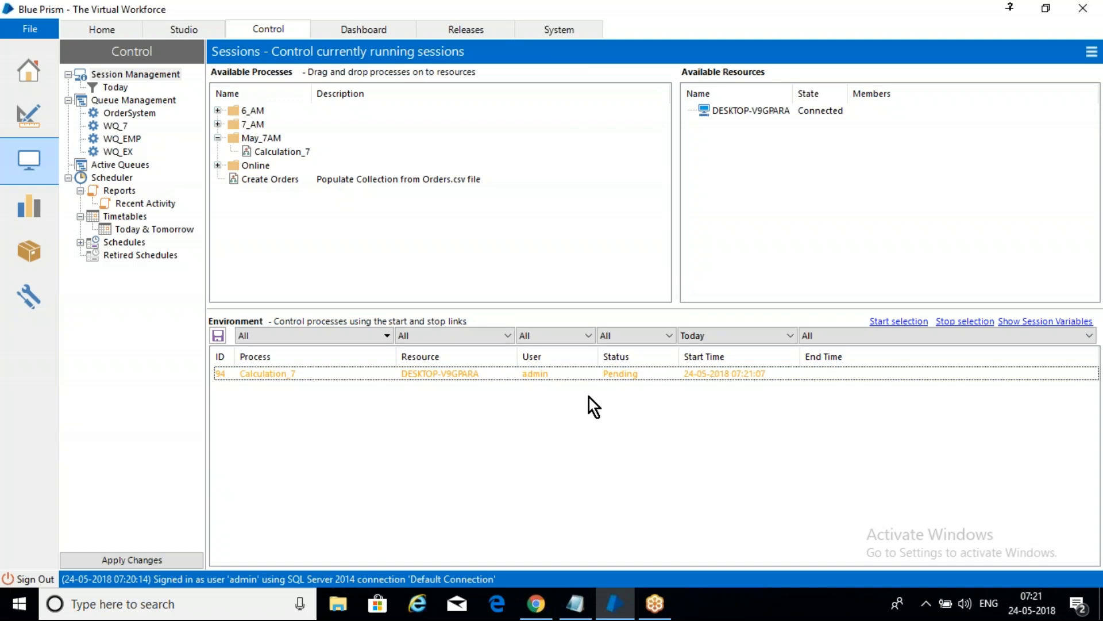
Step: Examine the actions available for the pending Calculation_7 session and the session status notes in Notepad
{"action": "left_click", "coordinate": [356, 378]}
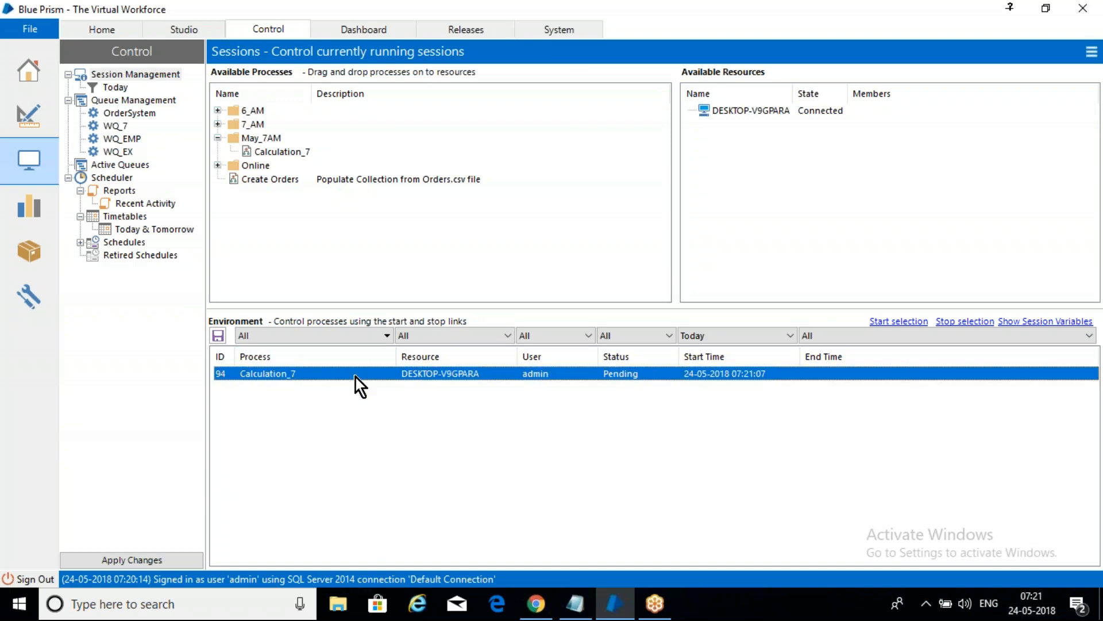
{"action": "right_click", "coordinate": [356, 378]}
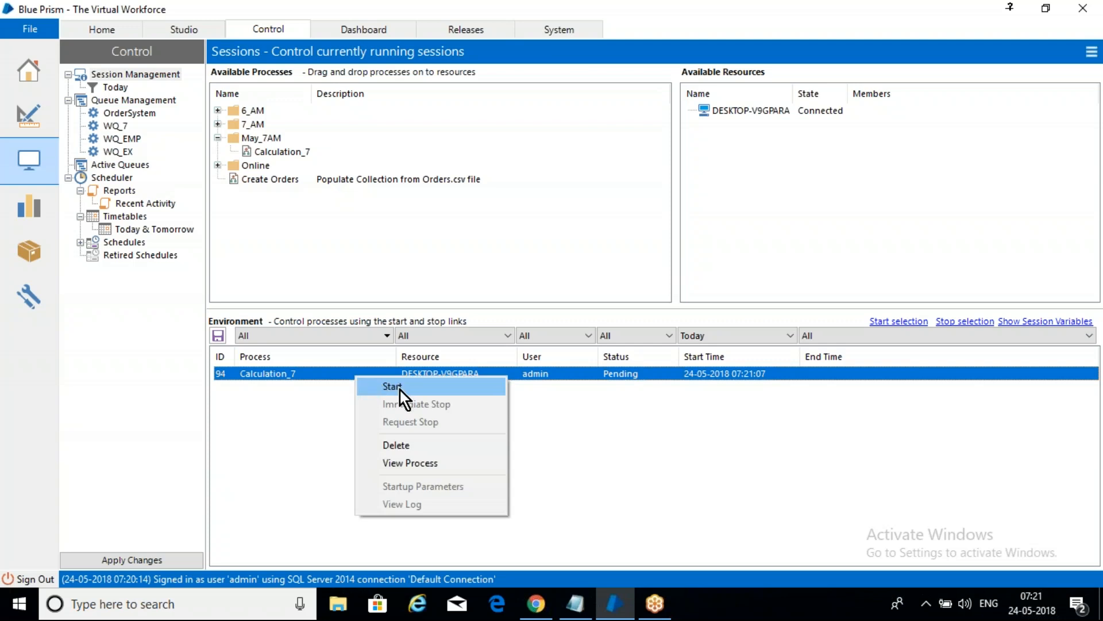
{"action": "left_click", "coordinate": [708, 457]}
{"action": "left_click", "coordinate": [637, 378]}
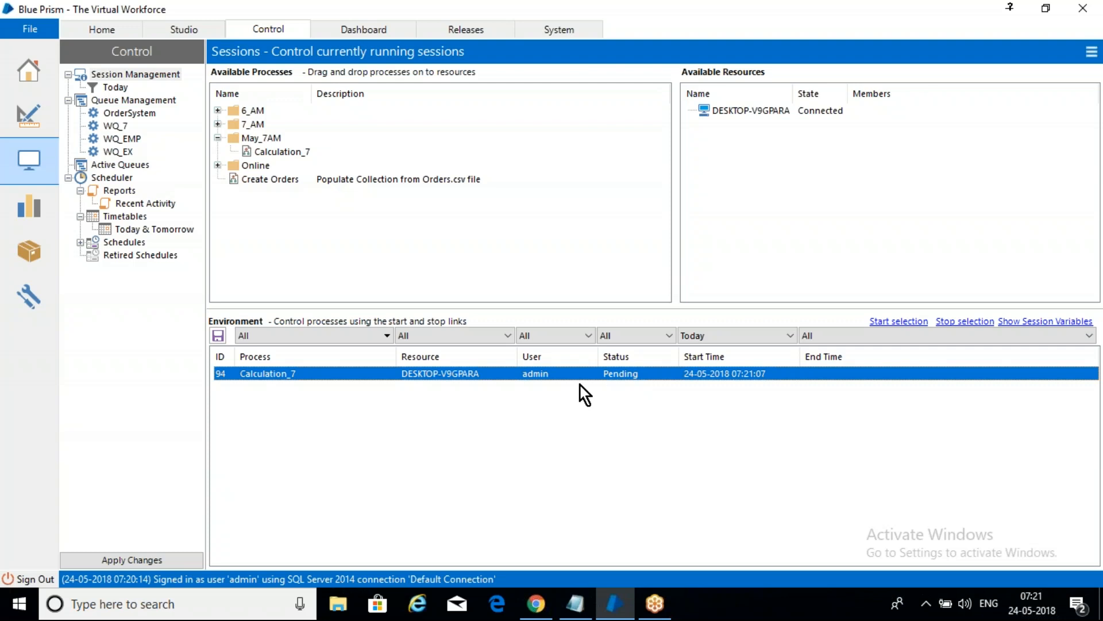
{"action": "right_click", "coordinate": [262, 379]}
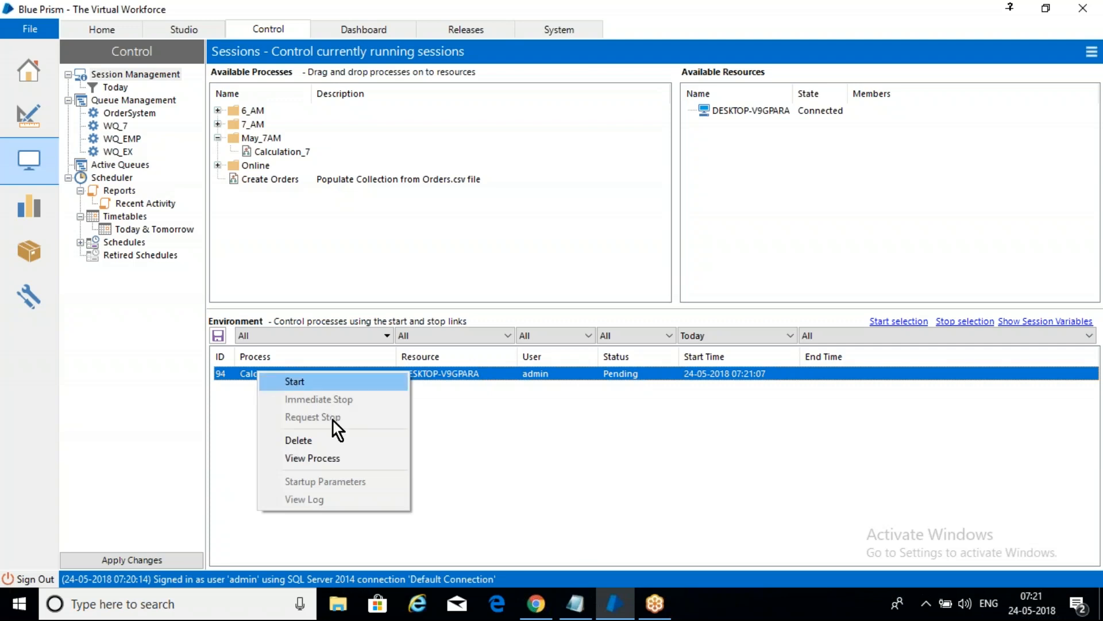
{"action": "left_click", "coordinate": [613, 608]}
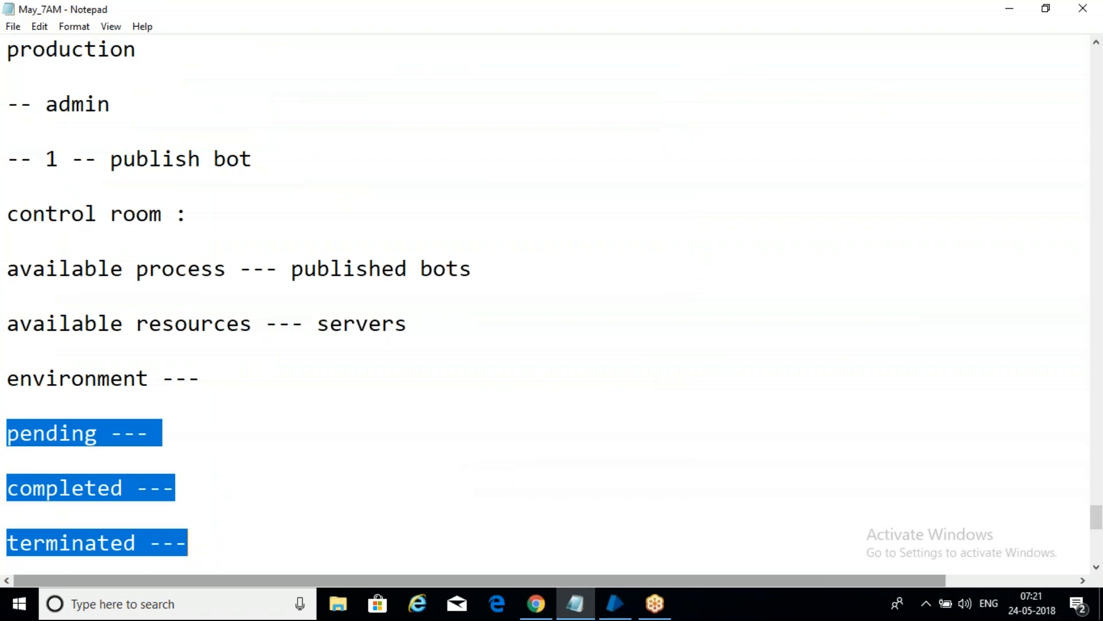
{"action": "left_click", "coordinate": [616, 608]}
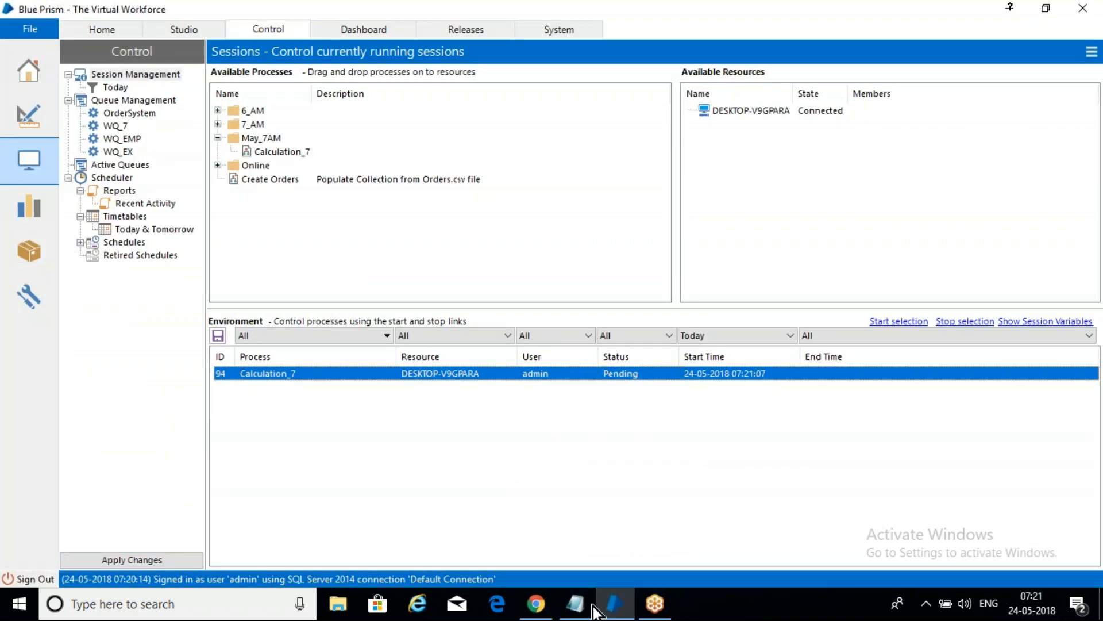
{"action": "left_click", "coordinate": [615, 608]}
{"action": "left_click", "coordinate": [614, 607]}
Step: Start the pending Calculation_7 session and review its session log
{"action": "right_click", "coordinate": [268, 377]}
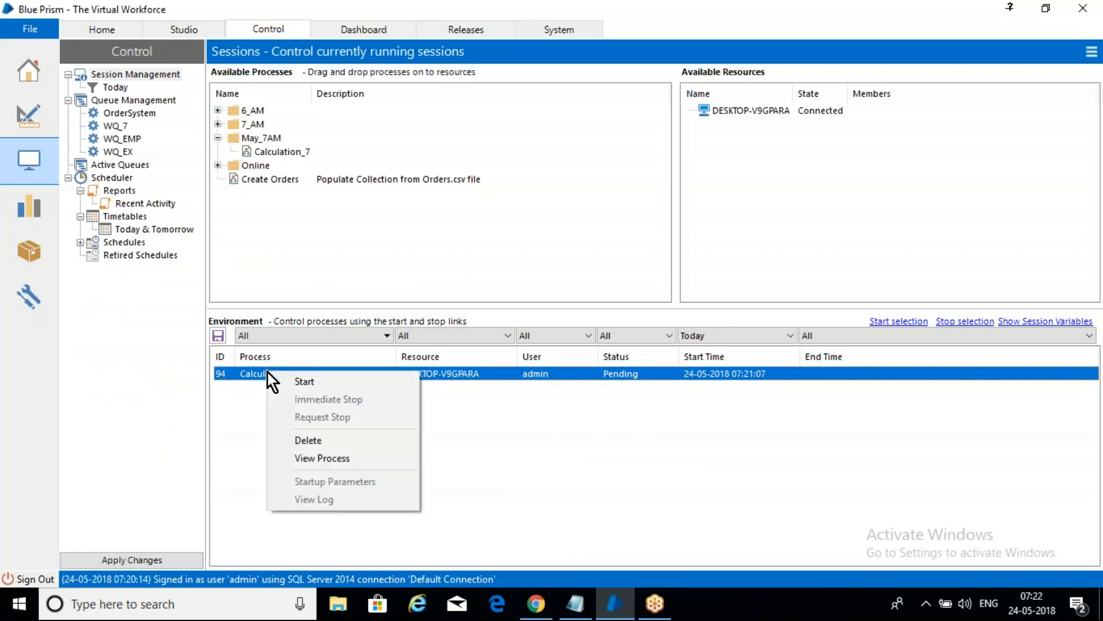
{"action": "left_click", "coordinate": [310, 382]}
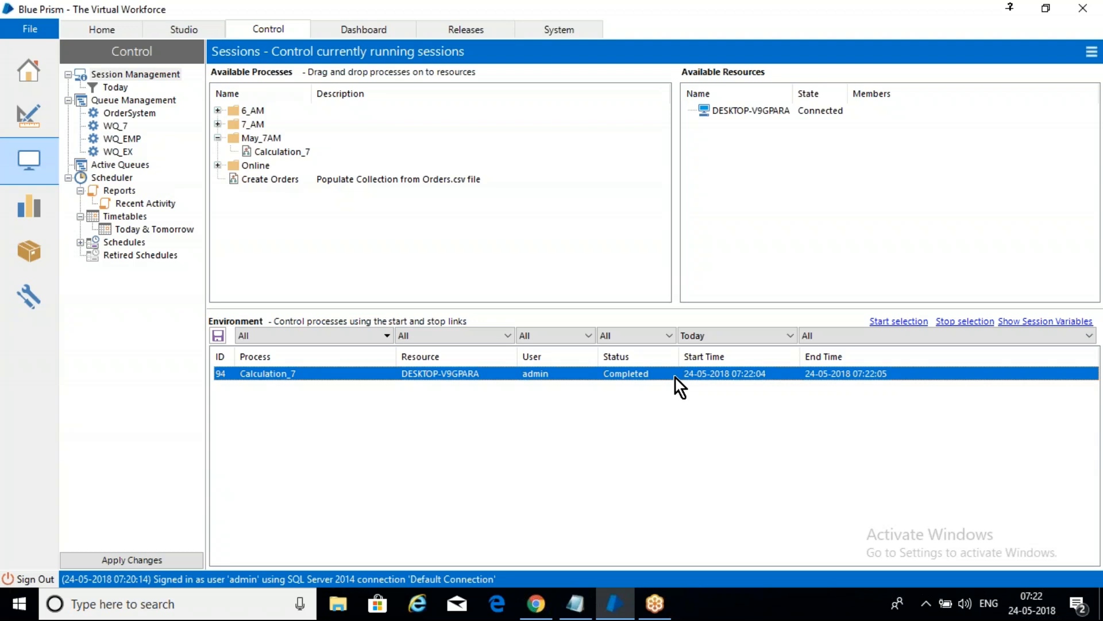
{"action": "right_click", "coordinate": [346, 373]}
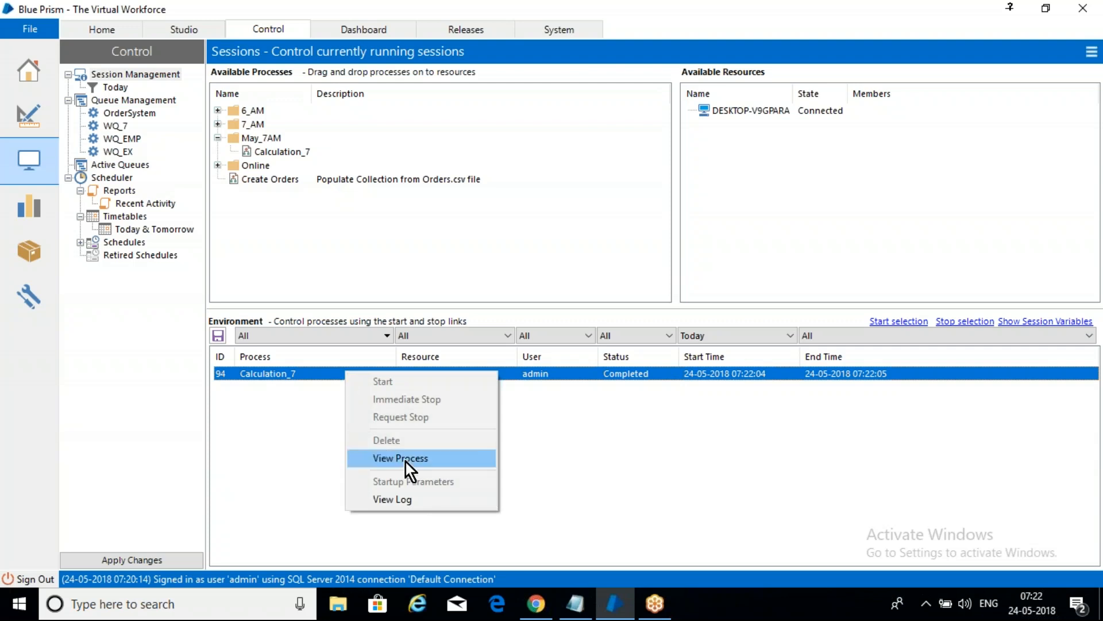
{"action": "left_click", "coordinate": [408, 498]}
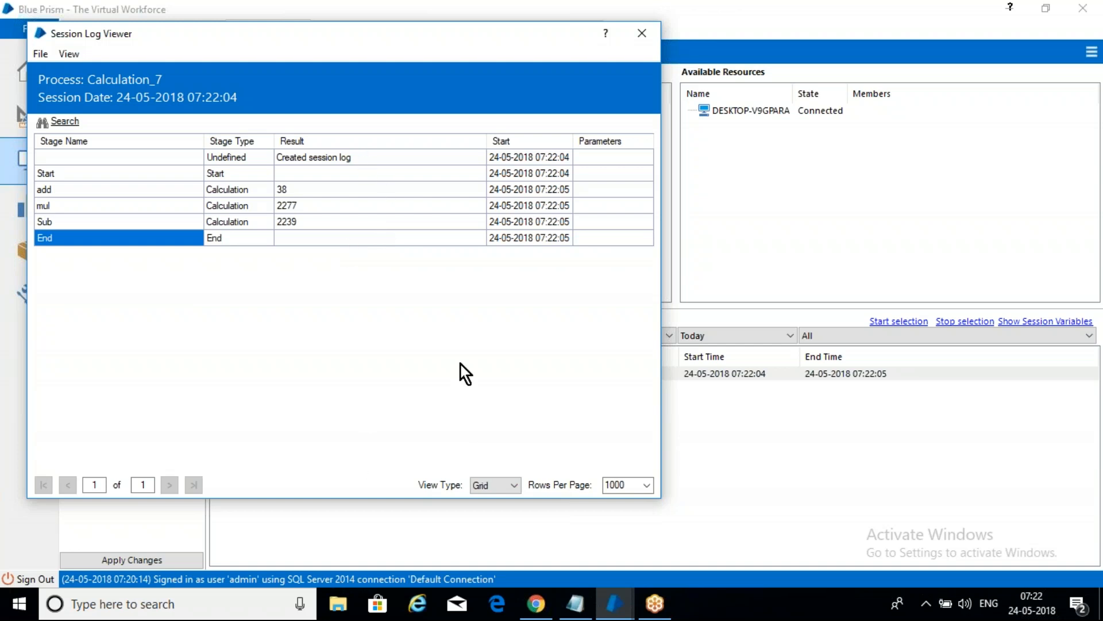
{"action": "left_click", "coordinate": [641, 35]}
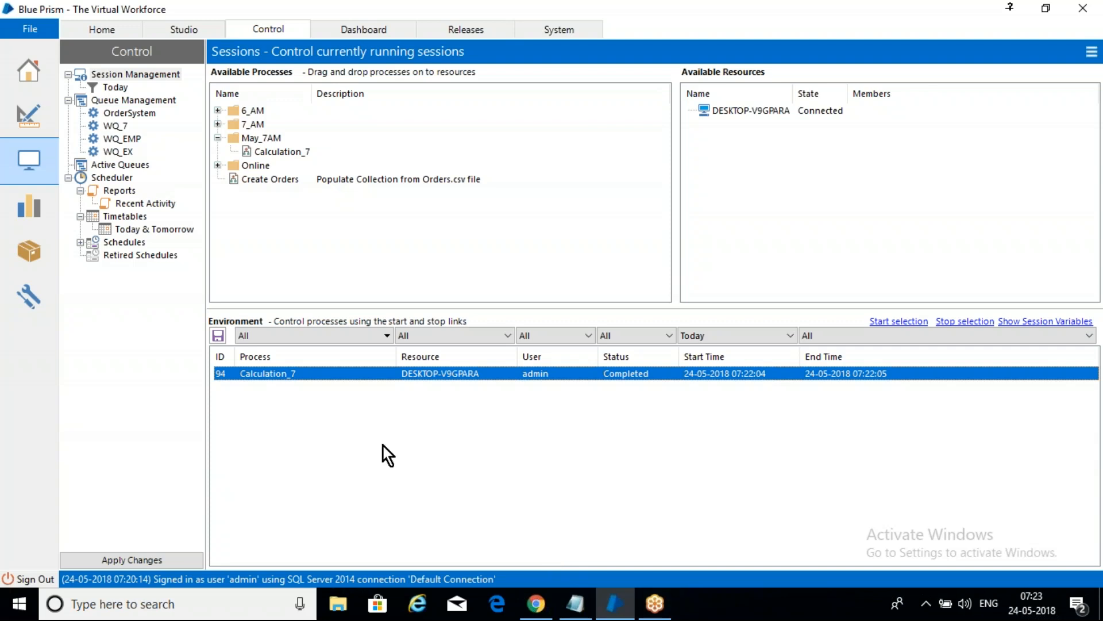
Step: Try to start the completed Calculation_7 session again from the environment list
{"action": "left_click", "coordinate": [361, 409]}
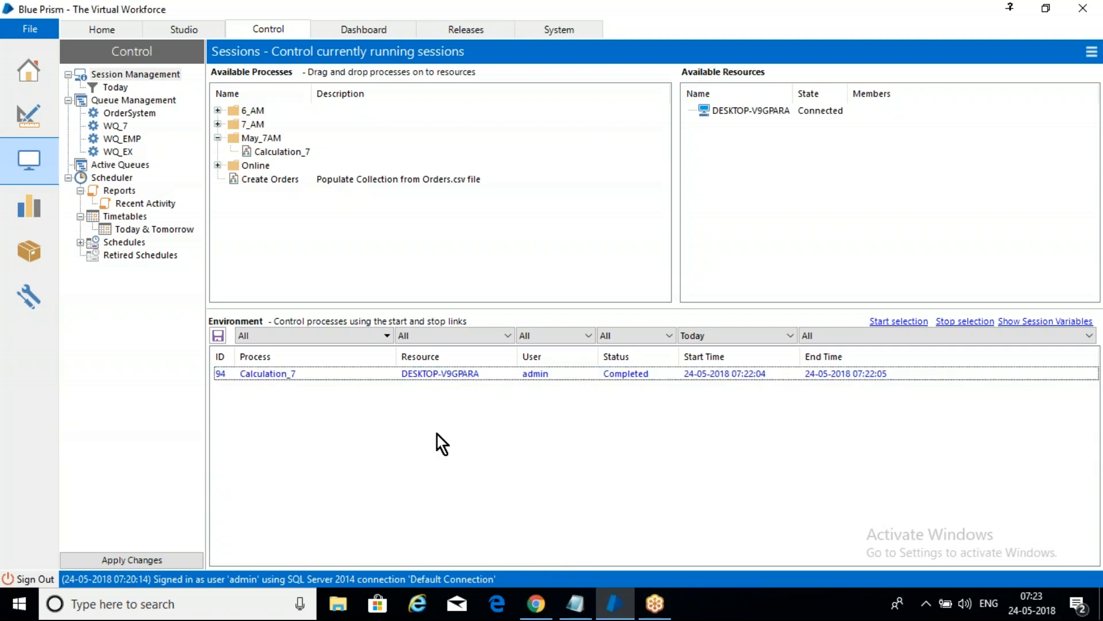
{"action": "left_click", "coordinate": [622, 375]}
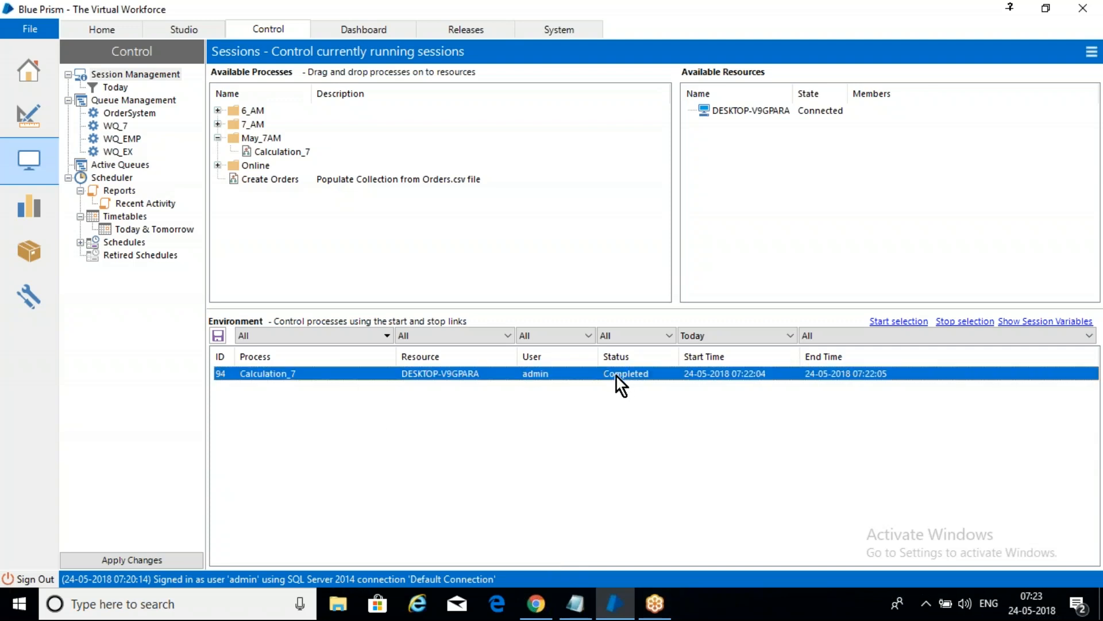
{"action": "right_click", "coordinate": [418, 372]}
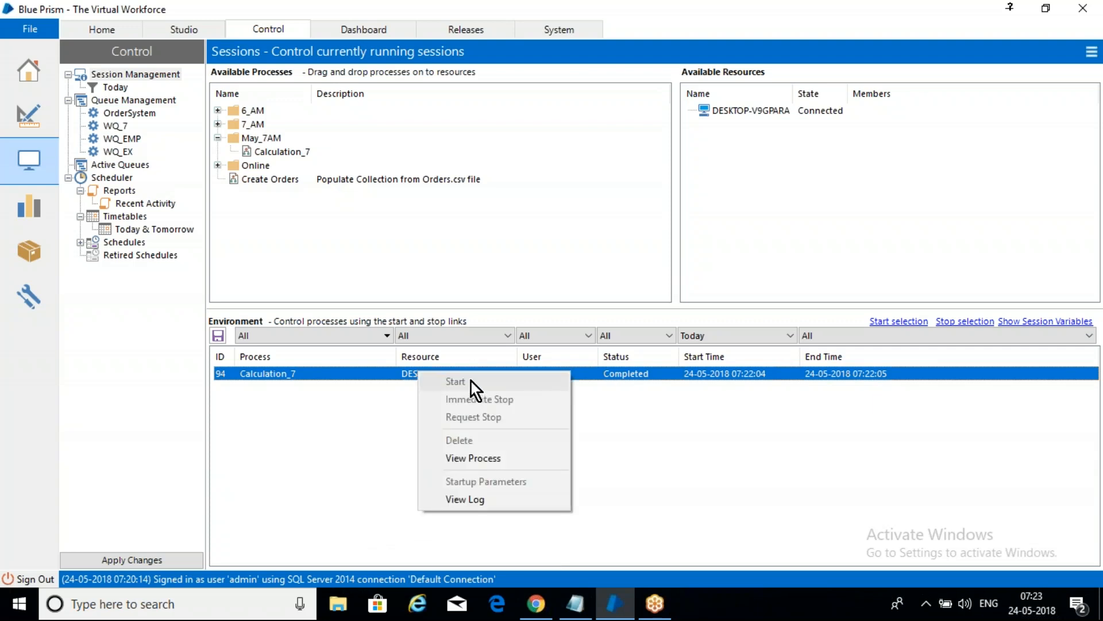
{"action": "left_click", "coordinate": [301, 405]}
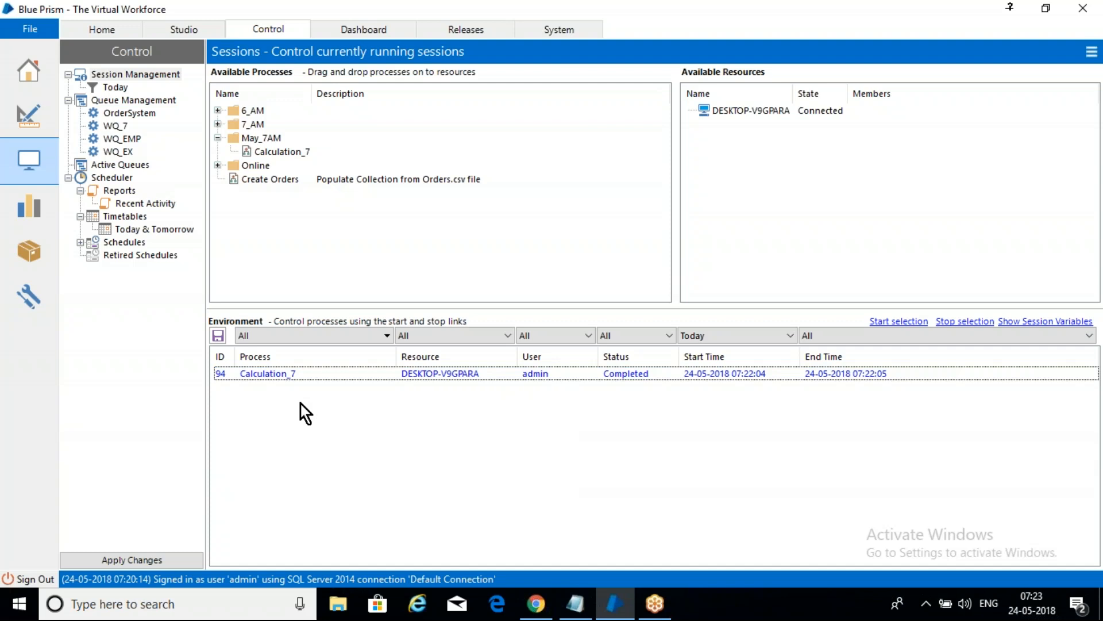
{"action": "left_click", "coordinate": [402, 375]}
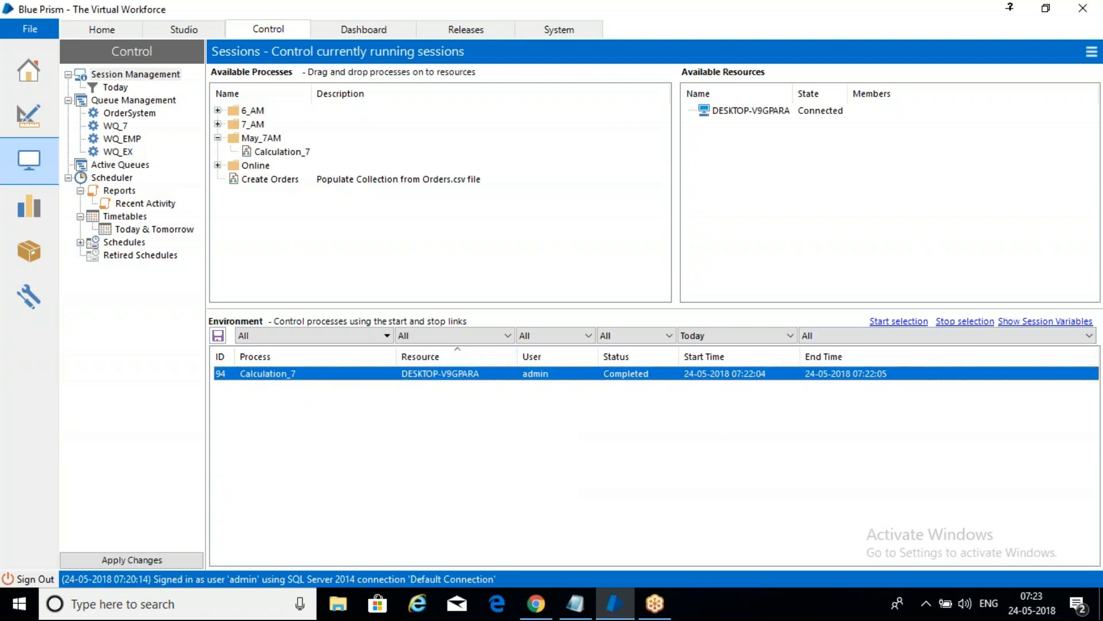
{"action": "left_click", "coordinate": [898, 323]}
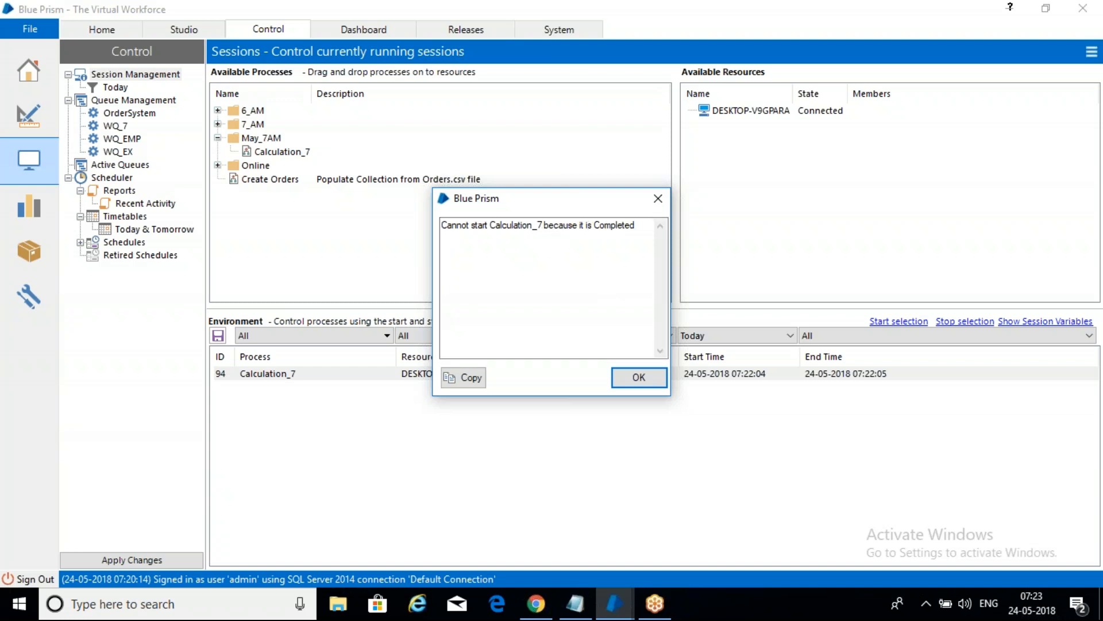
{"action": "left_click", "coordinate": [626, 379]}
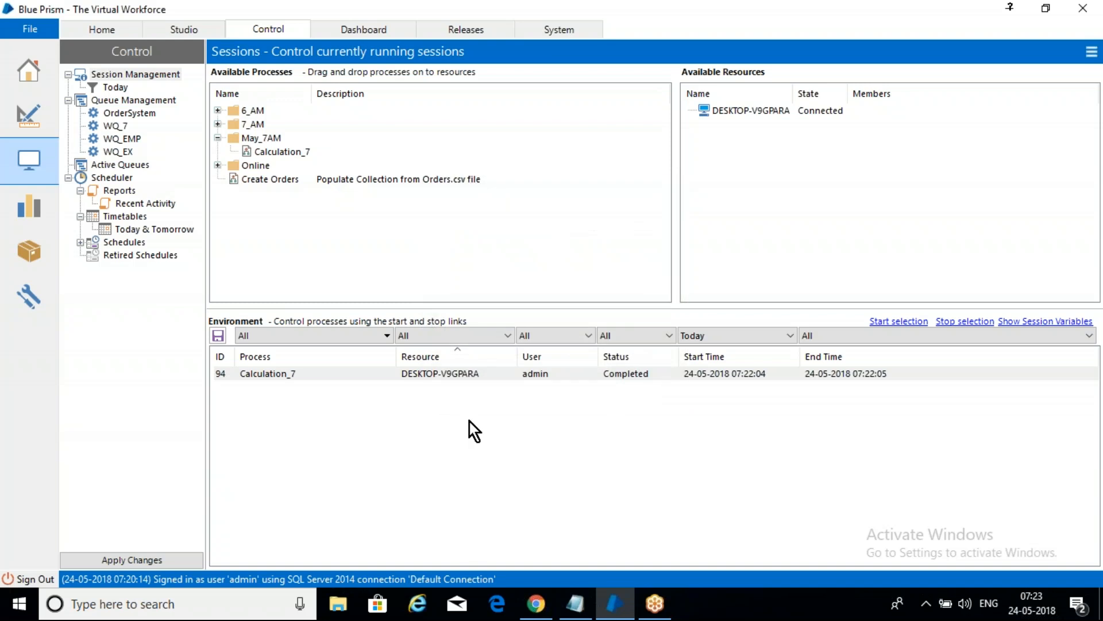
Step: Assign Calculation_7 to DESKTOP-V9GPARA once more to create a second session
{"action": "left_click_drag", "start_coordinate": [270, 150], "coordinate": [752, 118]}
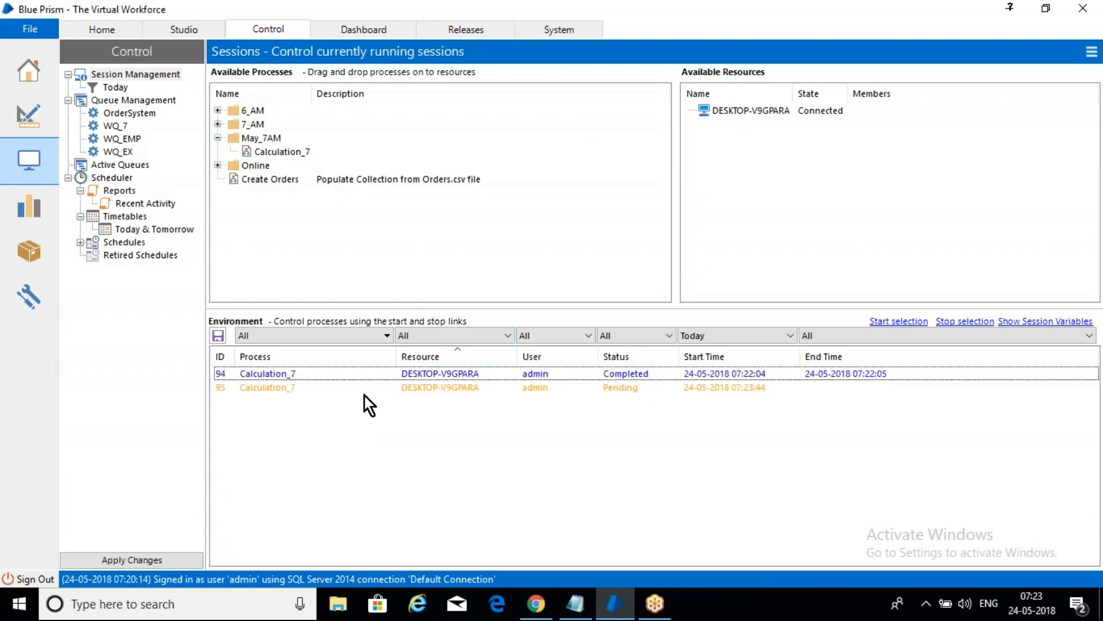
Step: Start the second, pending Calculation_7 session on DESKTOP-V9GPARA
{"action": "left_click", "coordinate": [324, 387]}
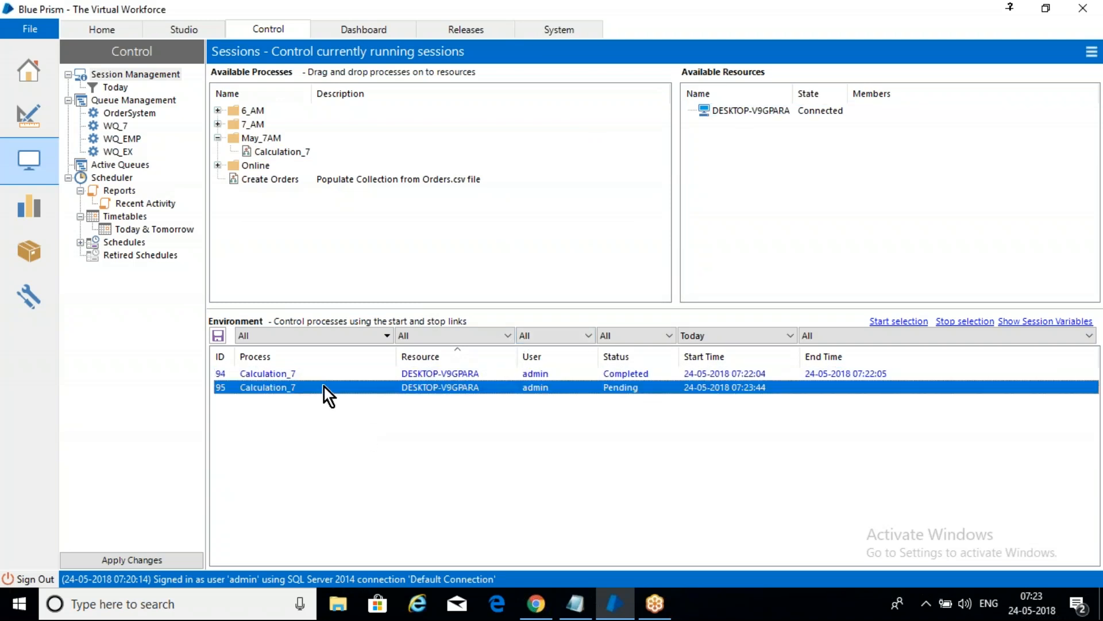
{"action": "left_click", "coordinate": [885, 323]}
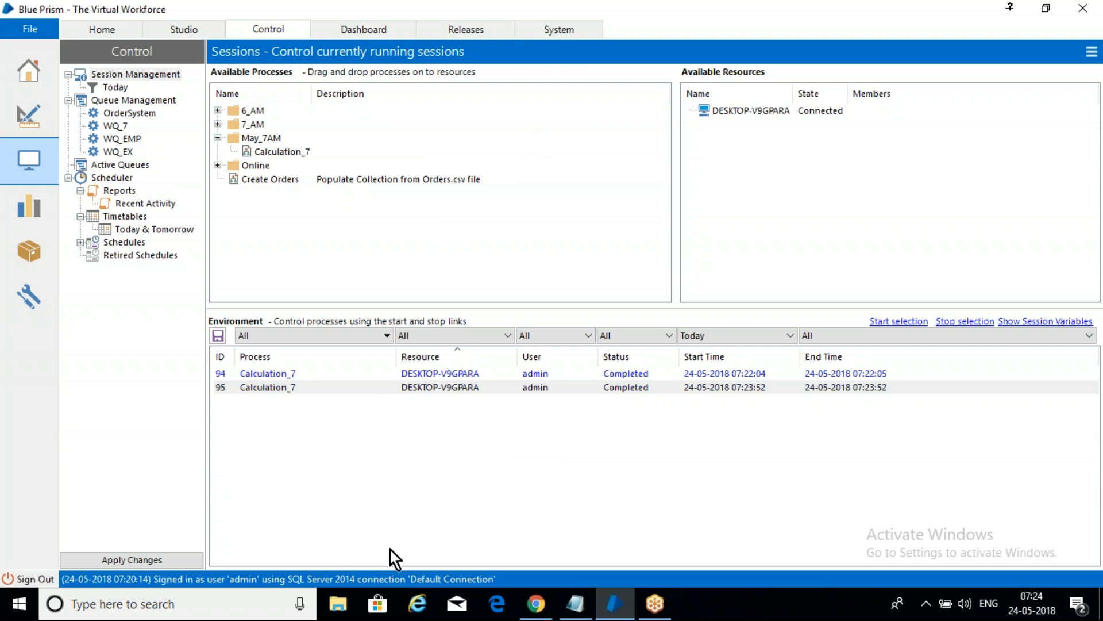
Step: Switch to the May_7AM notes in Notepad and add a "scheduling ---" line below the terminated entry
{"action": "left_click", "coordinate": [575, 612]}
{"action": "left_click", "coordinate": [261, 528]}
{"action": "left_click", "coordinate": [236, 542]}
{"action": "key", "text": "Return"}
{"action": "key", "text": "Return"}
{"action": "key", "text": "Return"}
{"action": "type", "text": "schedi"}
{"action": "key", "text": "BackSpace"}
{"action": "type", "text": "uling ---"}
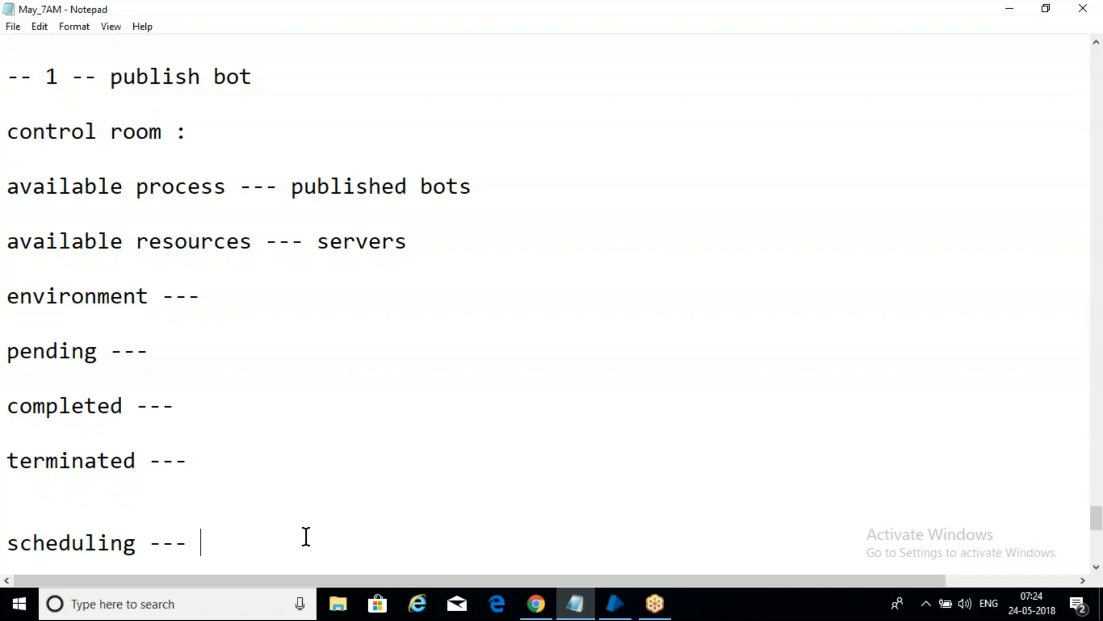
Step: Remove the extra blank line above the scheduling entry in the notes
{"action": "left_click", "coordinate": [131, 543]}
{"action": "left_click_drag", "start_coordinate": [131, 542], "coordinate": [7, 540]}
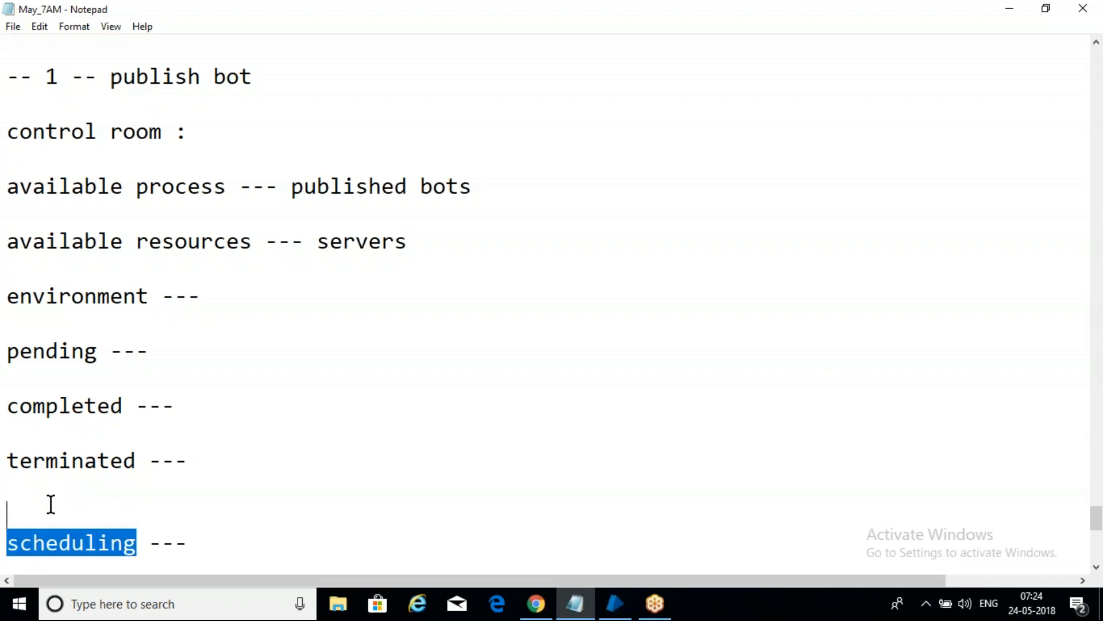
{"action": "left_click", "coordinate": [50, 504]}
{"action": "key", "text": "Delete"}
Step: Add the line "create schedule name ---> time ---> bot" below the scheduling entry, followed by blank lines
{"action": "left_click", "coordinate": [253, 524]}
{"action": "key", "text": "Return"}
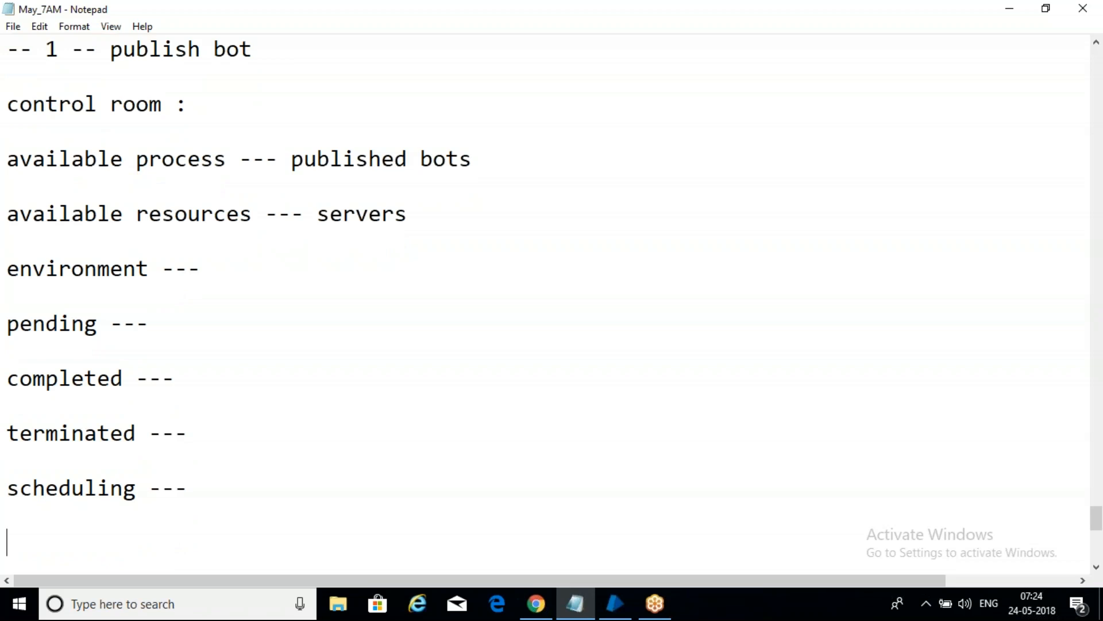
{"action": "type", "text": "create s"}
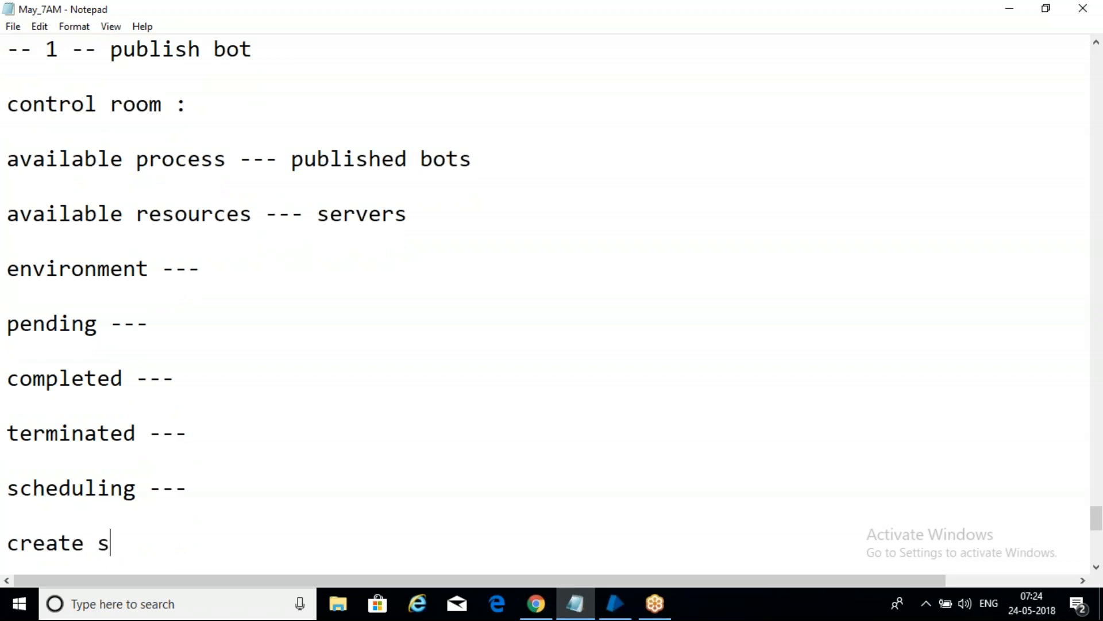
{"action": "type", "text": "chedule name "}
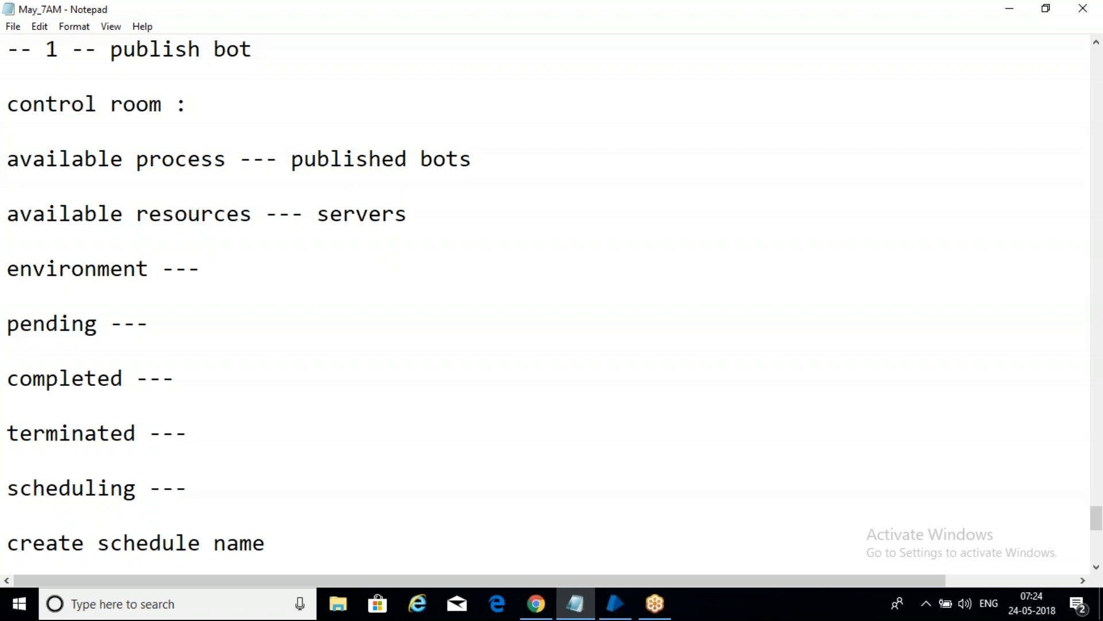
{"action": "type", "text": "---> time"}
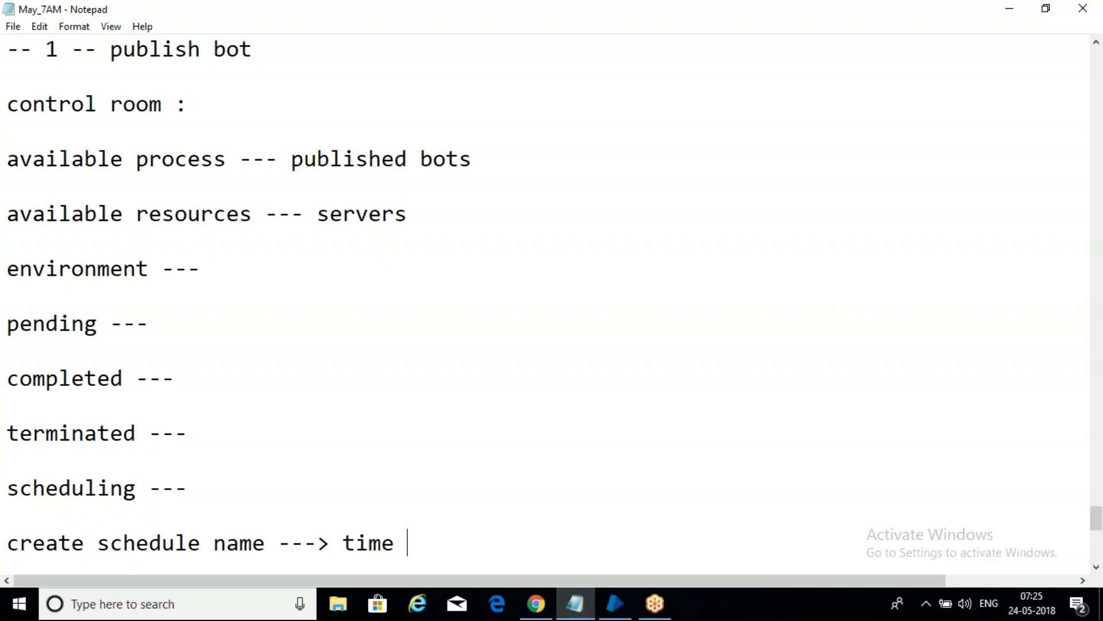
{"action": "type", "text": "---> bot"}
{"action": "key", "text": "Return"}
{"action": "key", "text": "Return"}
{"action": "key", "text": "Return"}
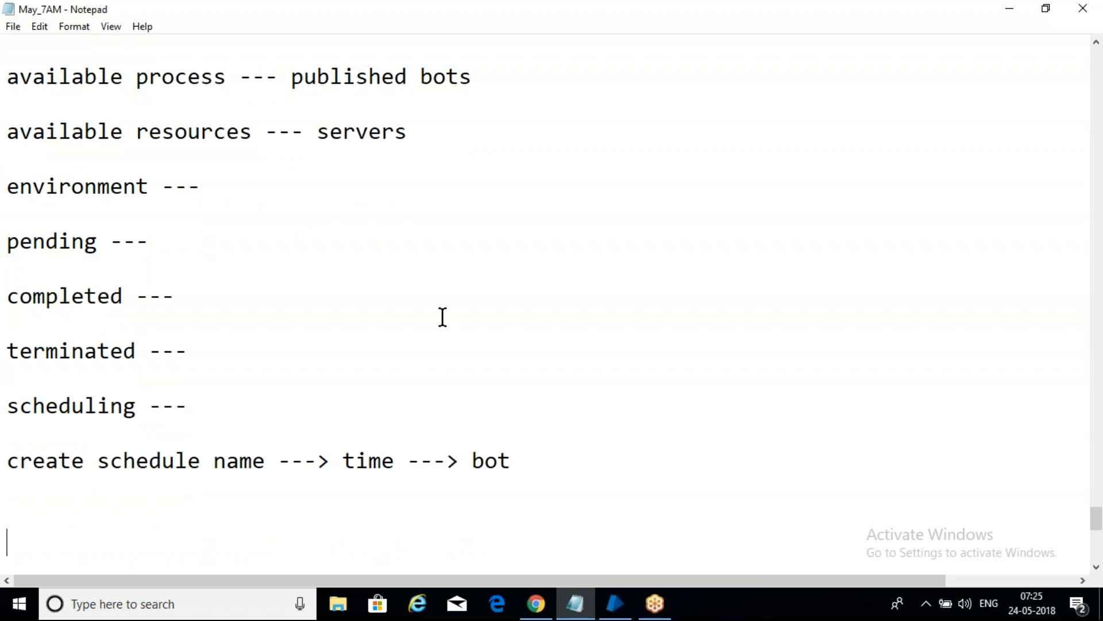
Step: Switch to Blue Prism and review the scheduler calendar and the settings of the New_7 schedule
{"action": "left_click", "coordinate": [613, 613]}
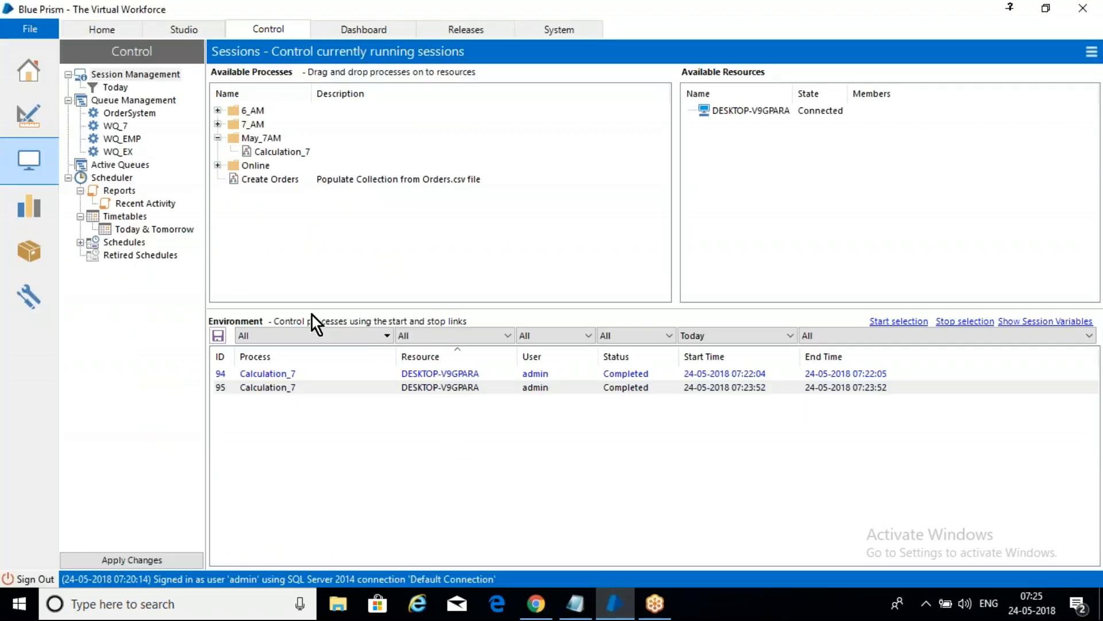
{"action": "left_click", "coordinate": [126, 244]}
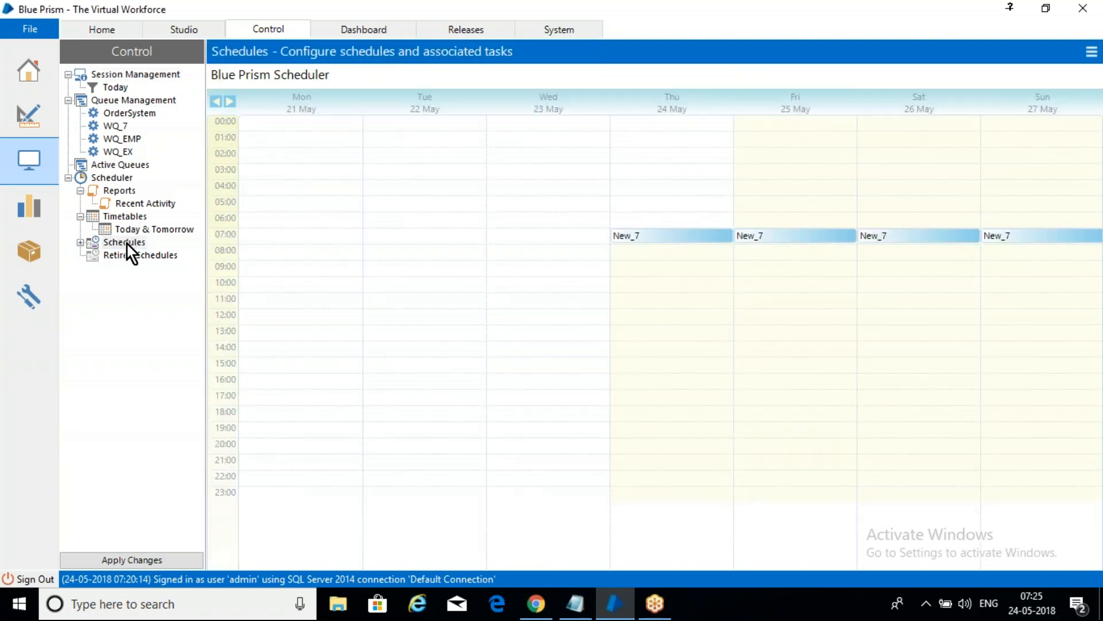
{"action": "left_click", "coordinate": [80, 244]}
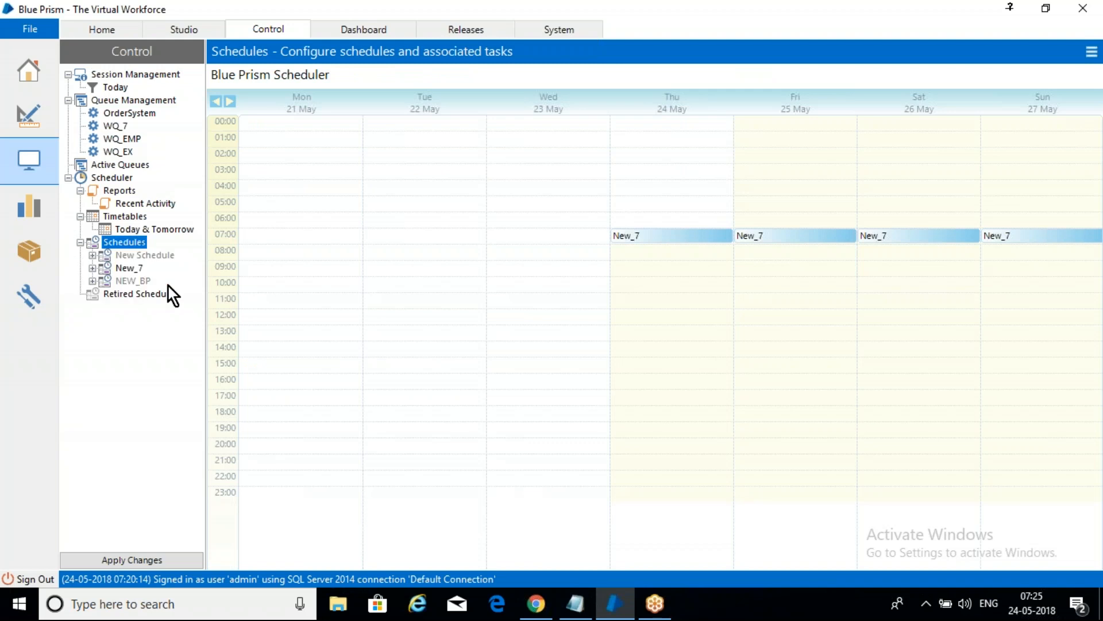
{"action": "left_click", "coordinate": [135, 266]}
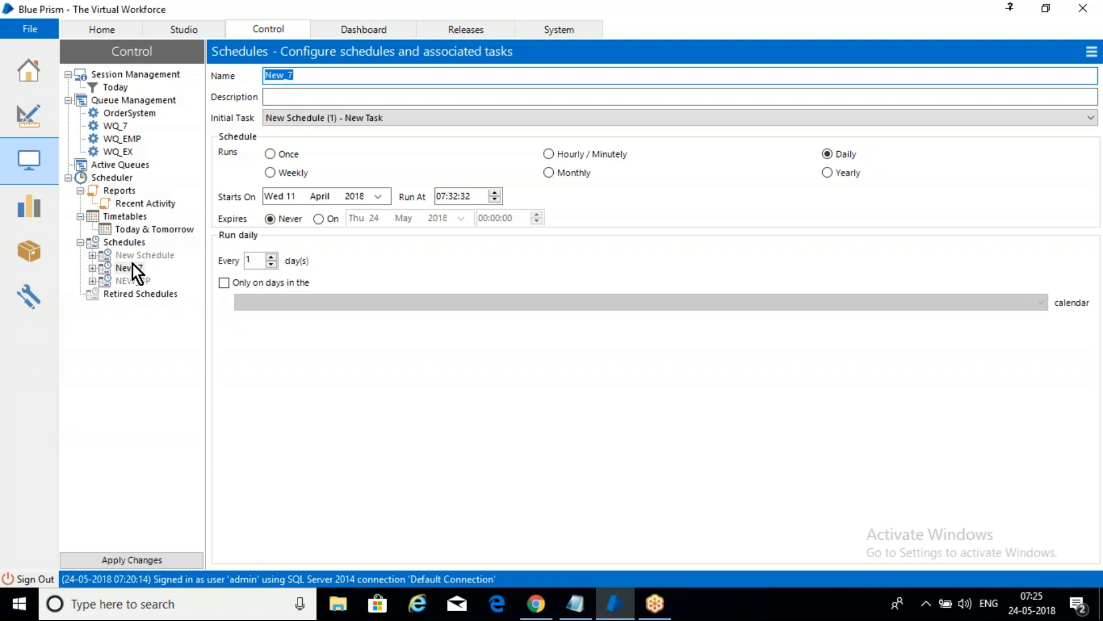
{"action": "left_click", "coordinate": [126, 246]}
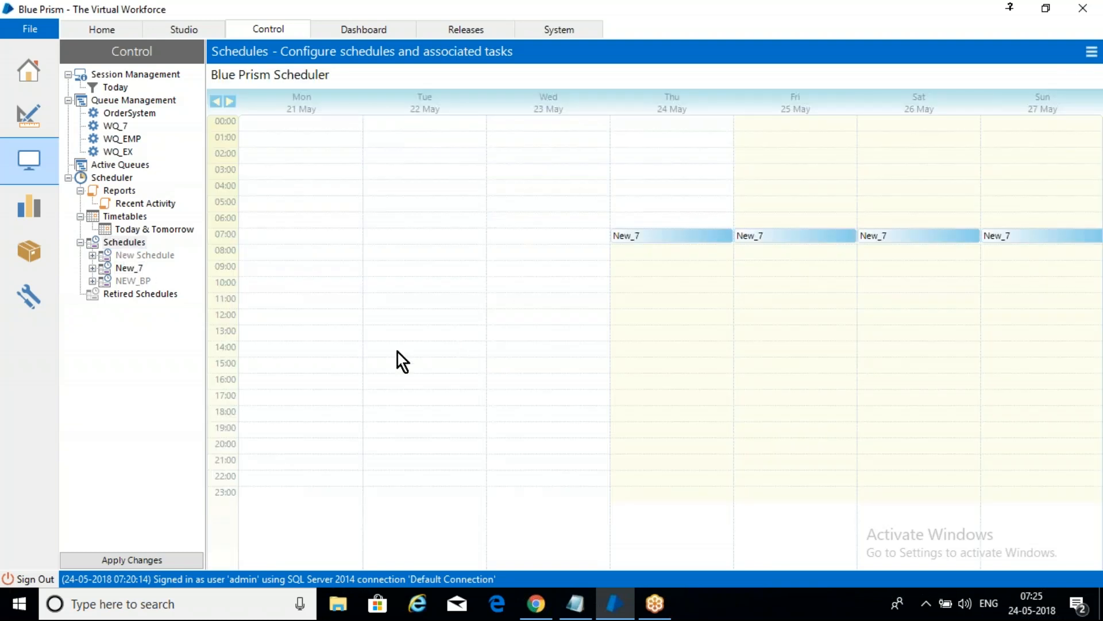
Step: Delete the New_7 schedule
{"action": "left_click", "coordinate": [131, 265]}
{"action": "right_click", "coordinate": [131, 265]}
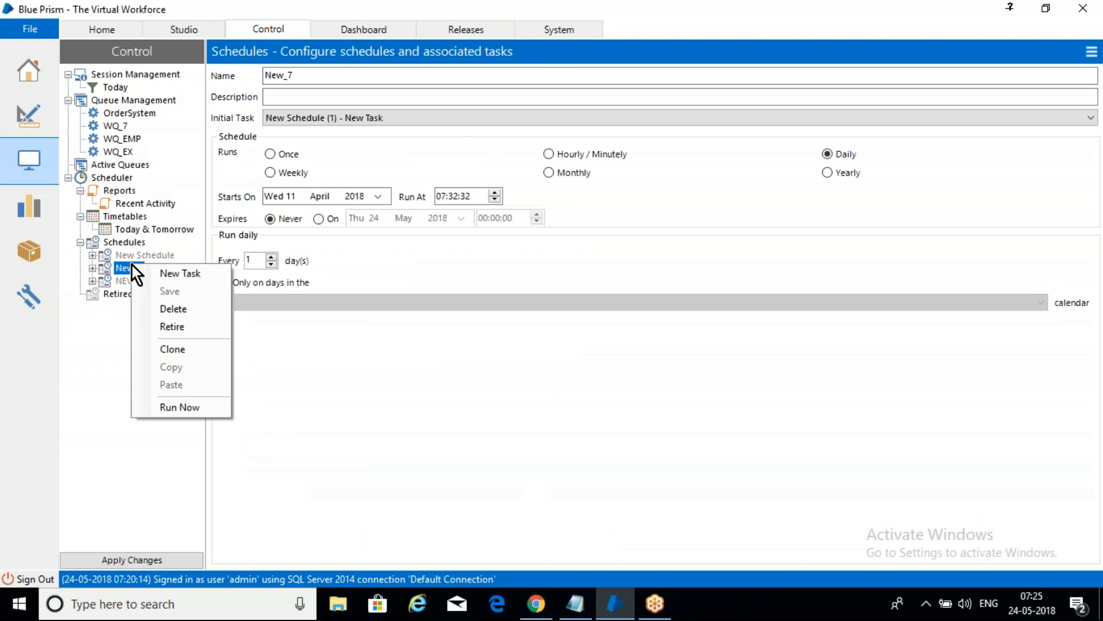
{"action": "left_click", "coordinate": [195, 309]}
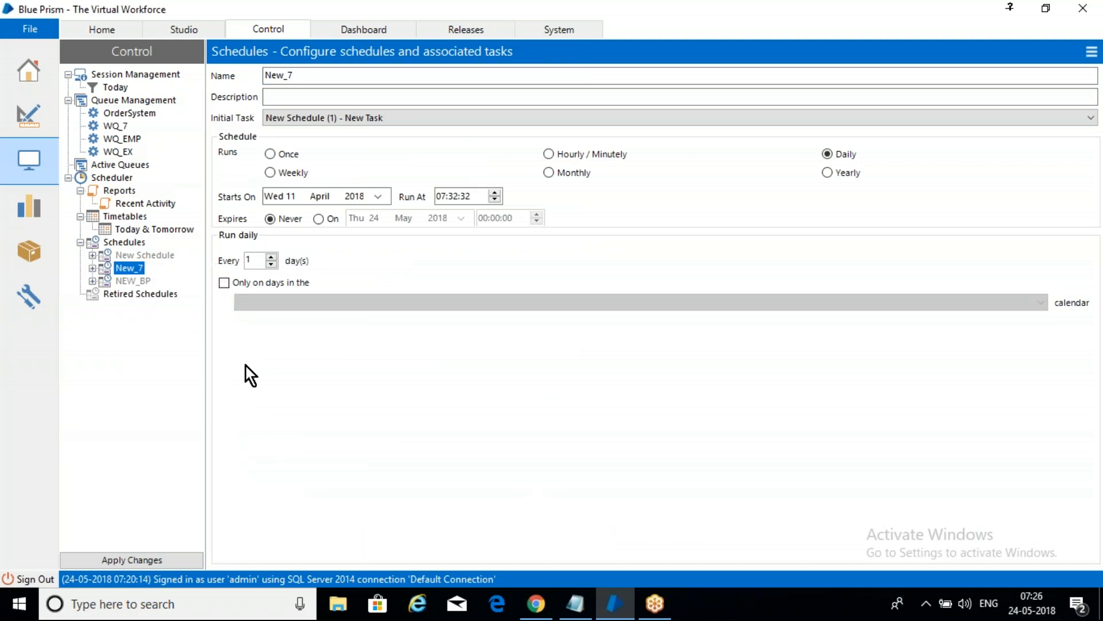
Step: View the weekly schedule calendar and browse through its neighbouring weeks
{"action": "left_click", "coordinate": [134, 235]}
{"action": "left_click", "coordinate": [128, 247]}
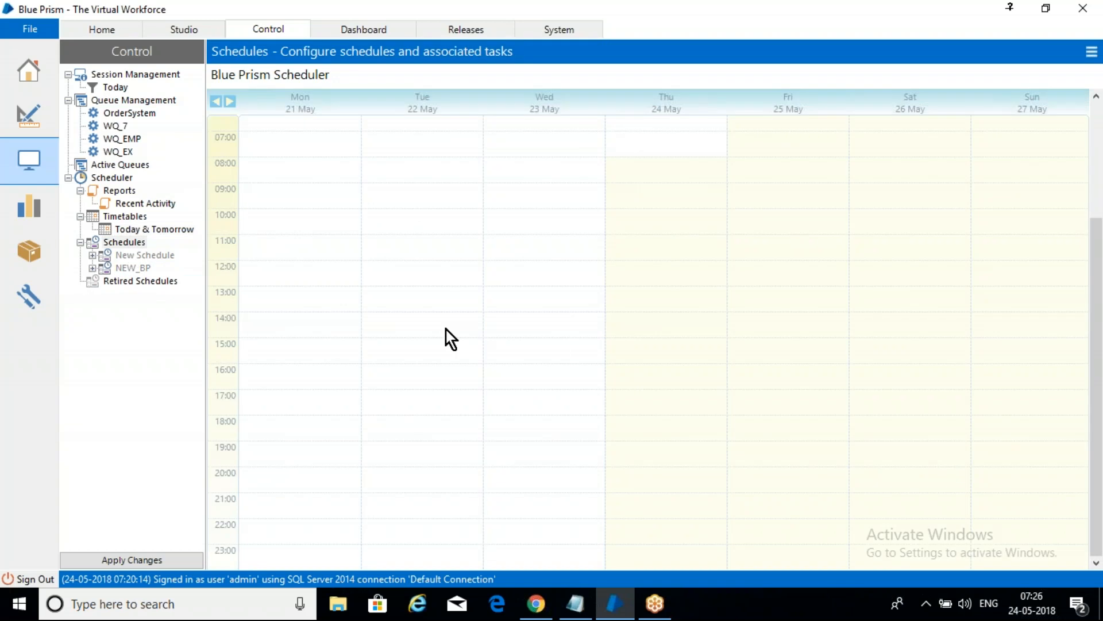
{"action": "left_click", "coordinate": [230, 102]}
{"action": "left_click", "coordinate": [216, 102]}
{"action": "left_click", "coordinate": [217, 102]}
{"action": "left_click", "coordinate": [217, 103]}
Step: Create a new schedule named May_SCH
{"action": "right_click", "coordinate": [133, 243]}
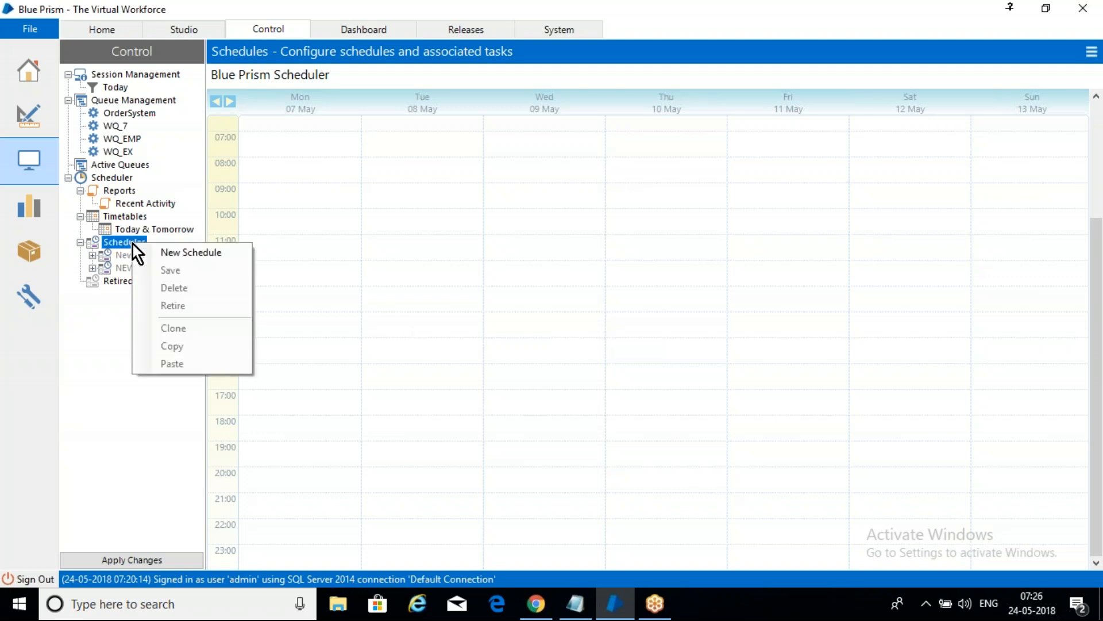
{"action": "left_click", "coordinate": [180, 253]}
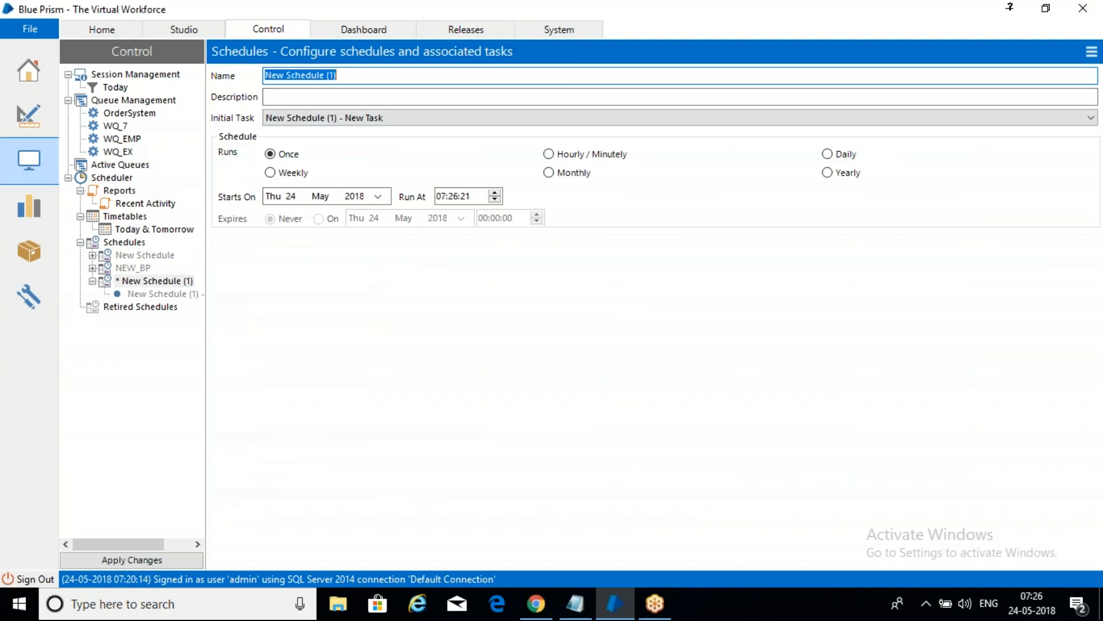
{"action": "type", "text": "M"}
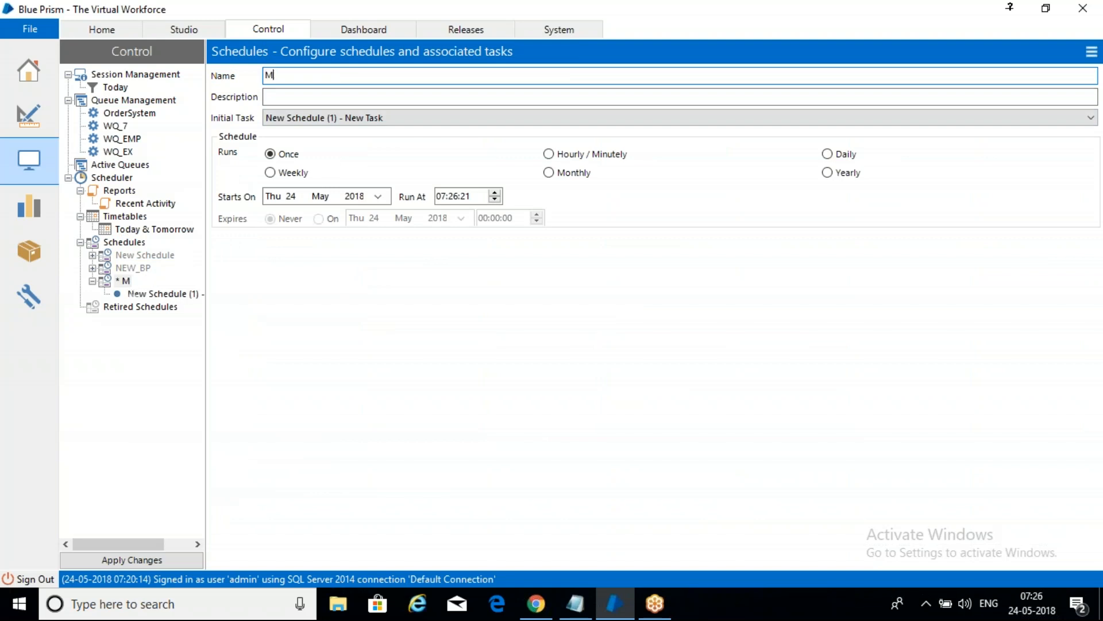
{"action": "type", "text": "ay_SCH"}
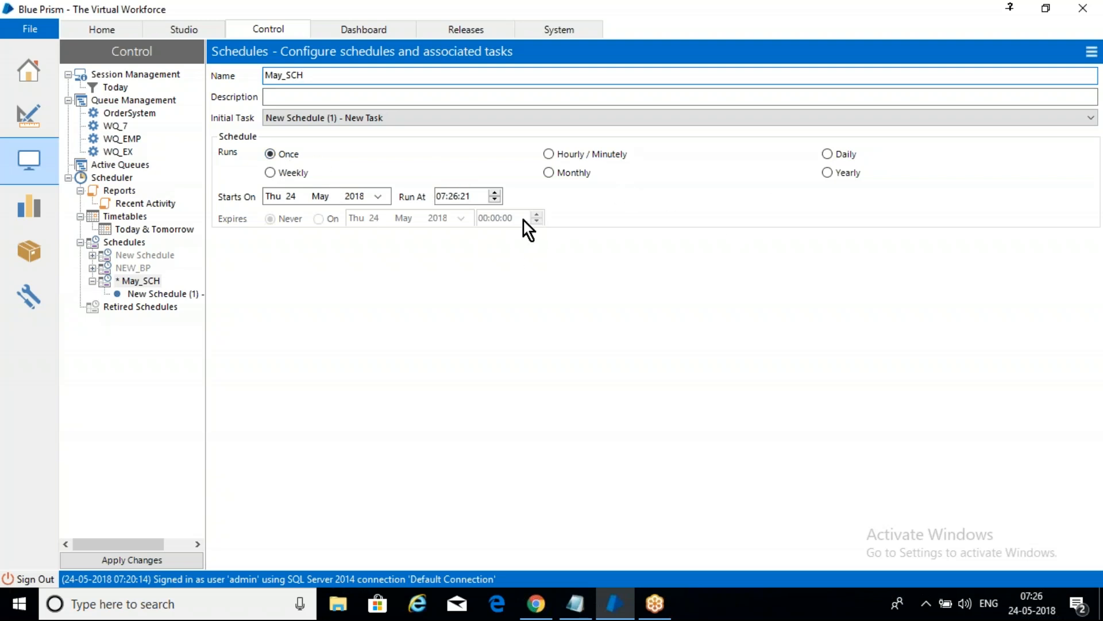
Step: Try the Hourly / Minutely, Daily and Monthly recurrence options for May_SCH, ending on Daily
{"action": "left_click", "coordinate": [549, 154]}
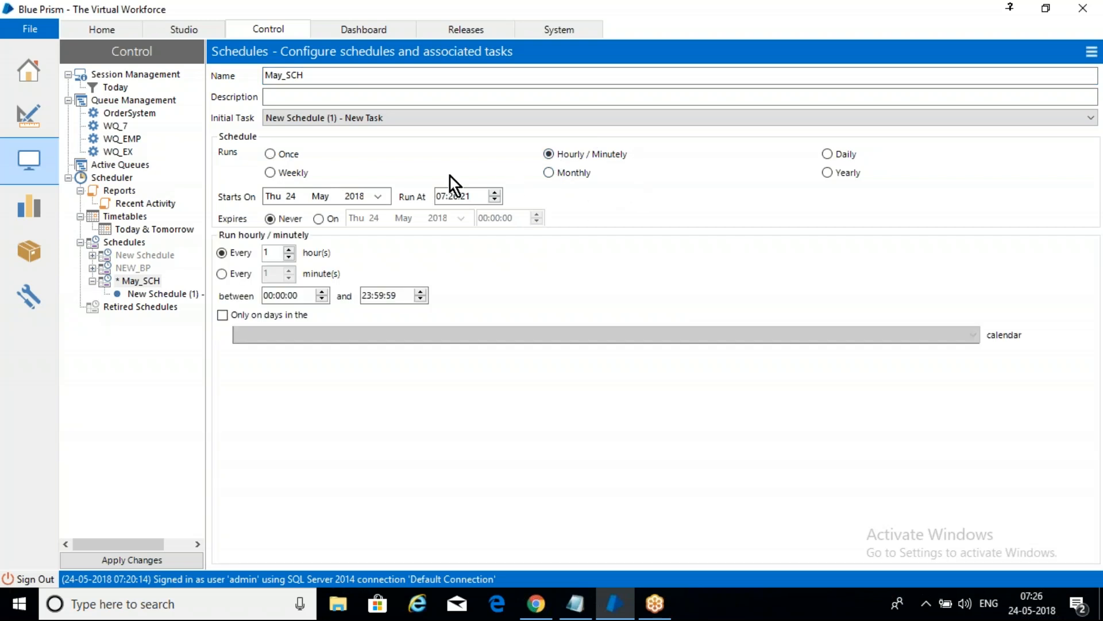
{"action": "left_click", "coordinate": [834, 157]}
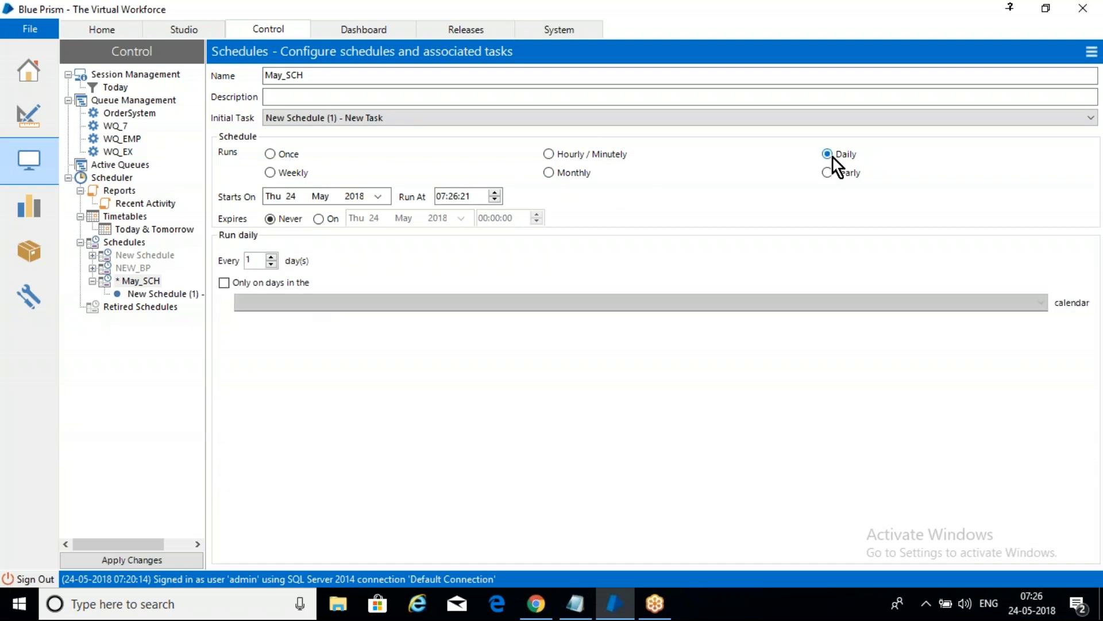
{"action": "left_click", "coordinate": [555, 174]}
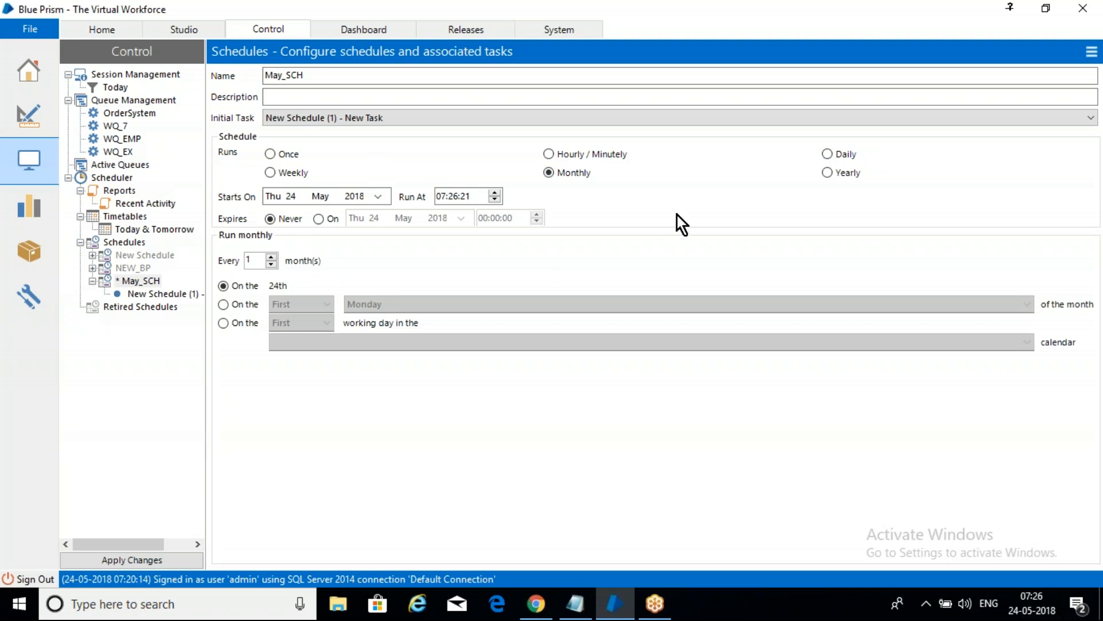
{"action": "left_click", "coordinate": [830, 155]}
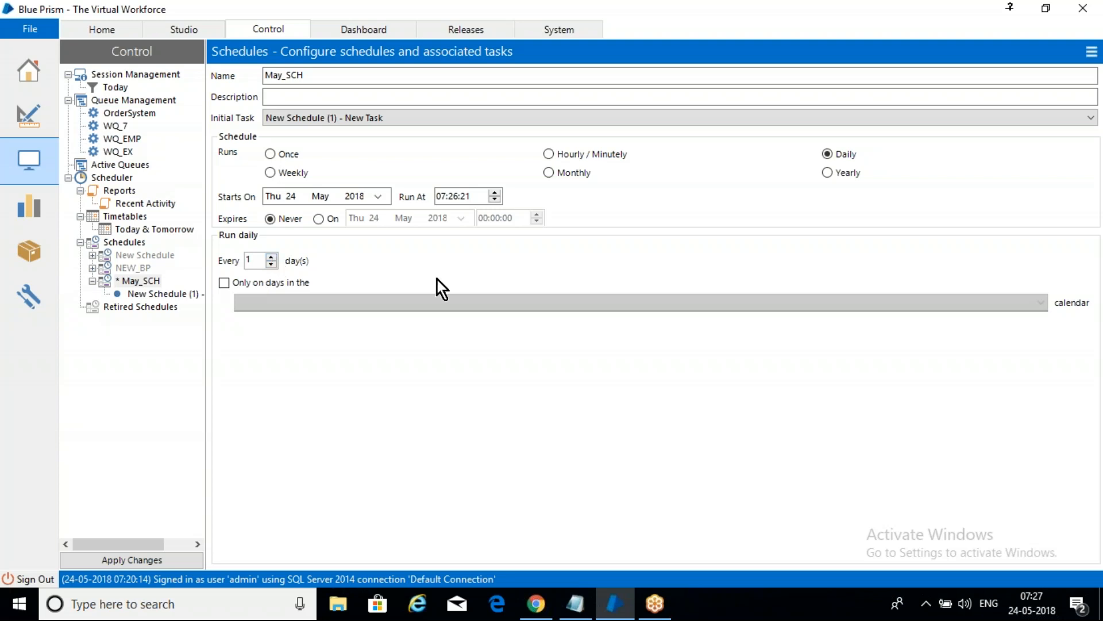
Step: Set the May_SCH schedule to an hourly recurrence of every 4 hours
{"action": "left_click", "coordinate": [549, 154]}
{"action": "right_click", "coordinate": [302, 97]}
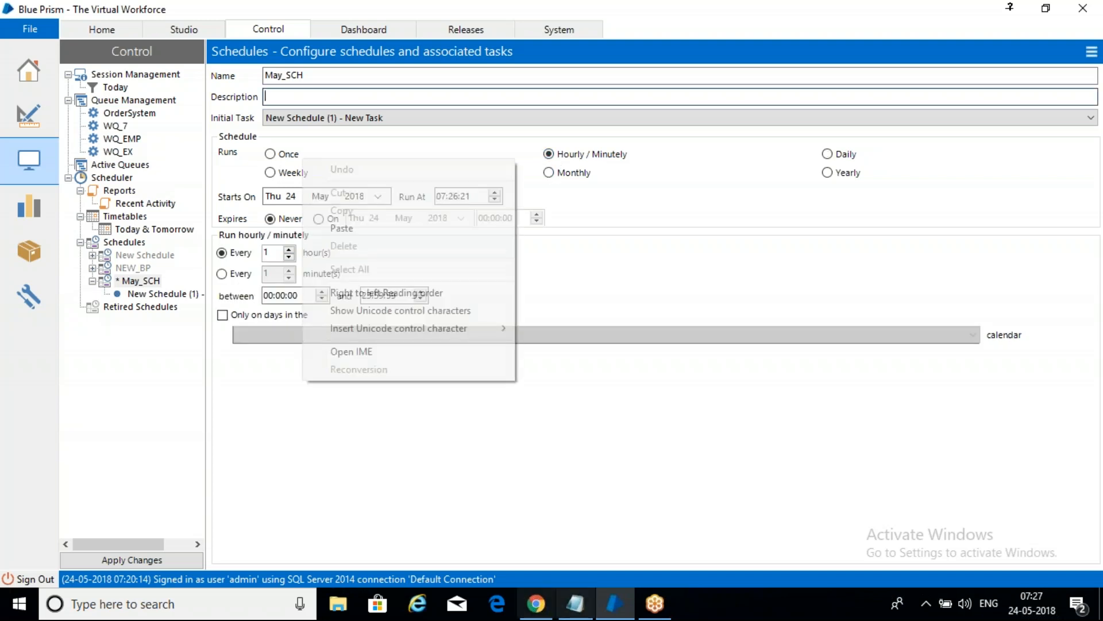
{"action": "left_click", "coordinate": [678, 341]}
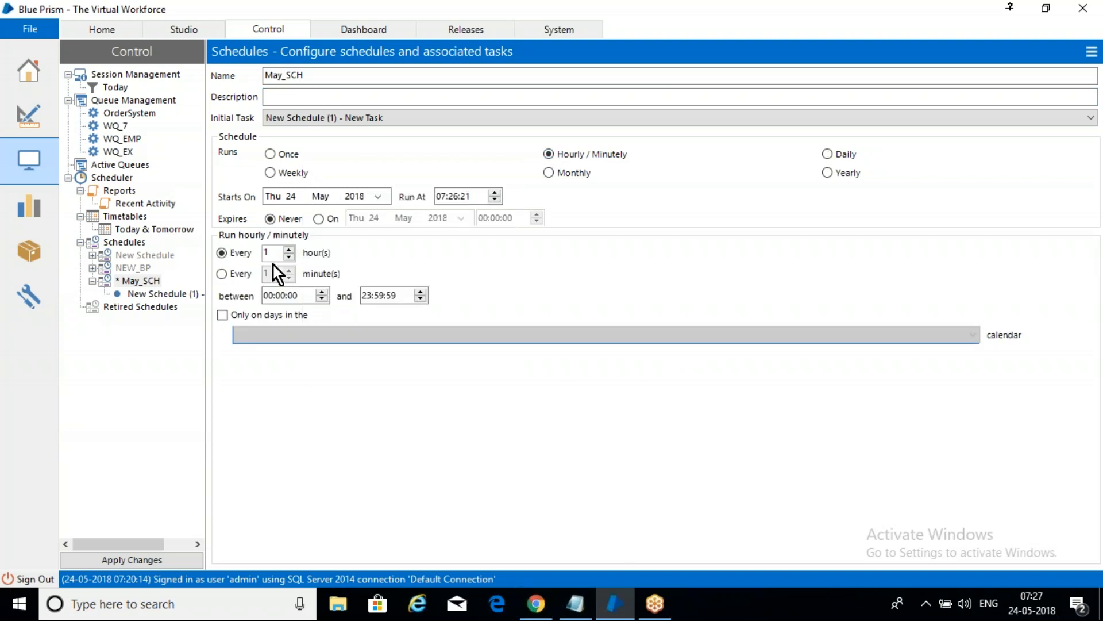
{"action": "left_click", "coordinate": [290, 255]}
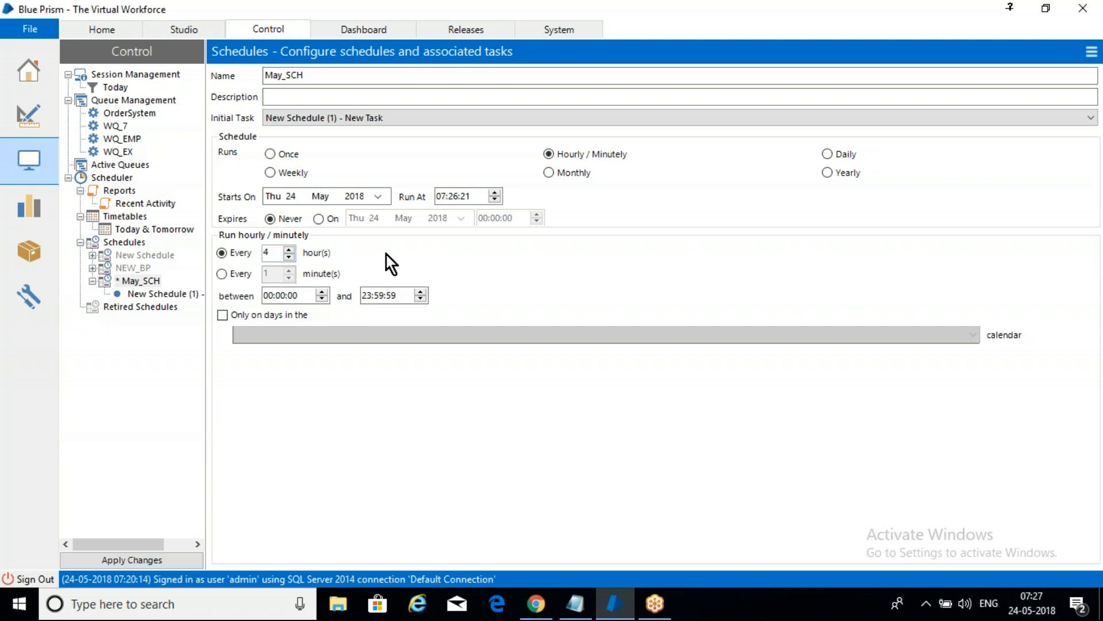
Step: Try the Monthly, Yearly, Weekly, Once and Hourly / Minutely recurrence options for May_SCH
{"action": "left_click", "coordinate": [548, 173]}
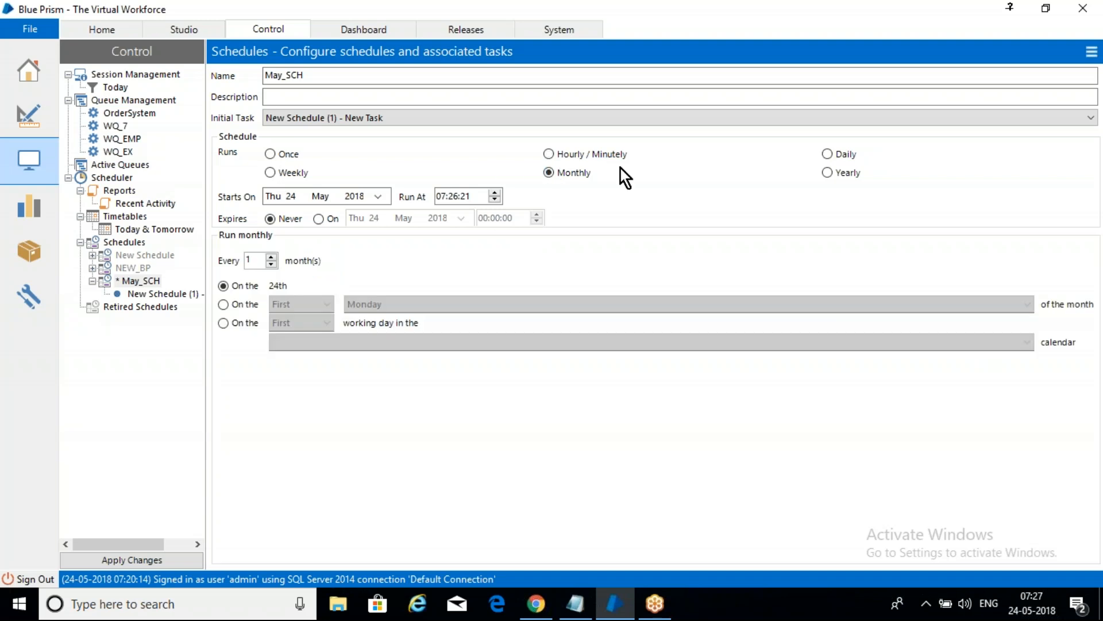
{"action": "left_click", "coordinate": [829, 179]}
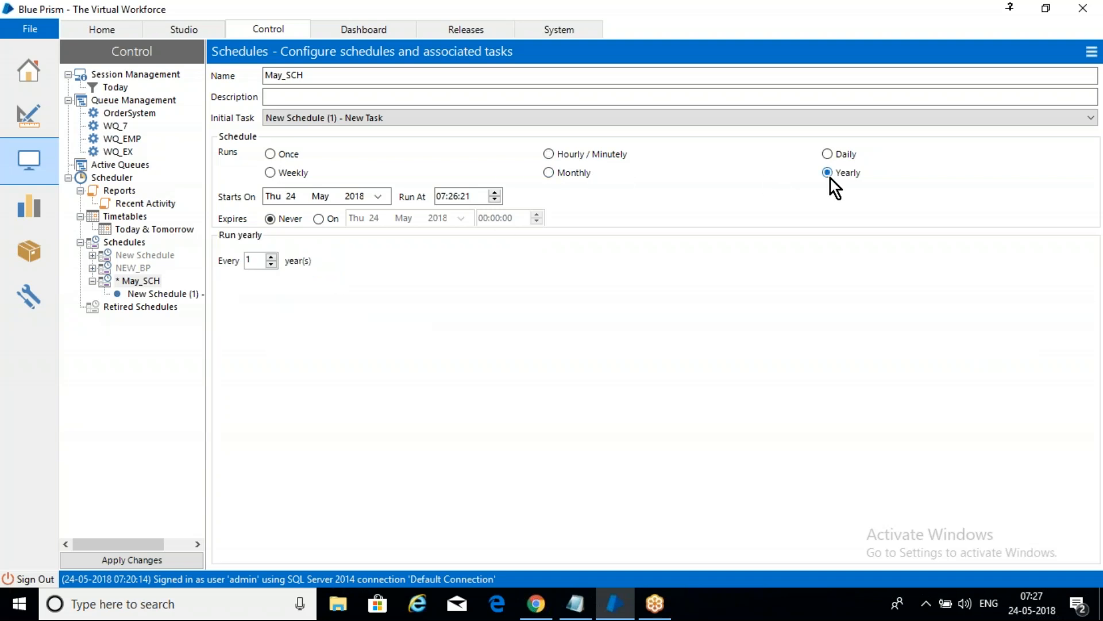
{"action": "left_click", "coordinate": [281, 170]}
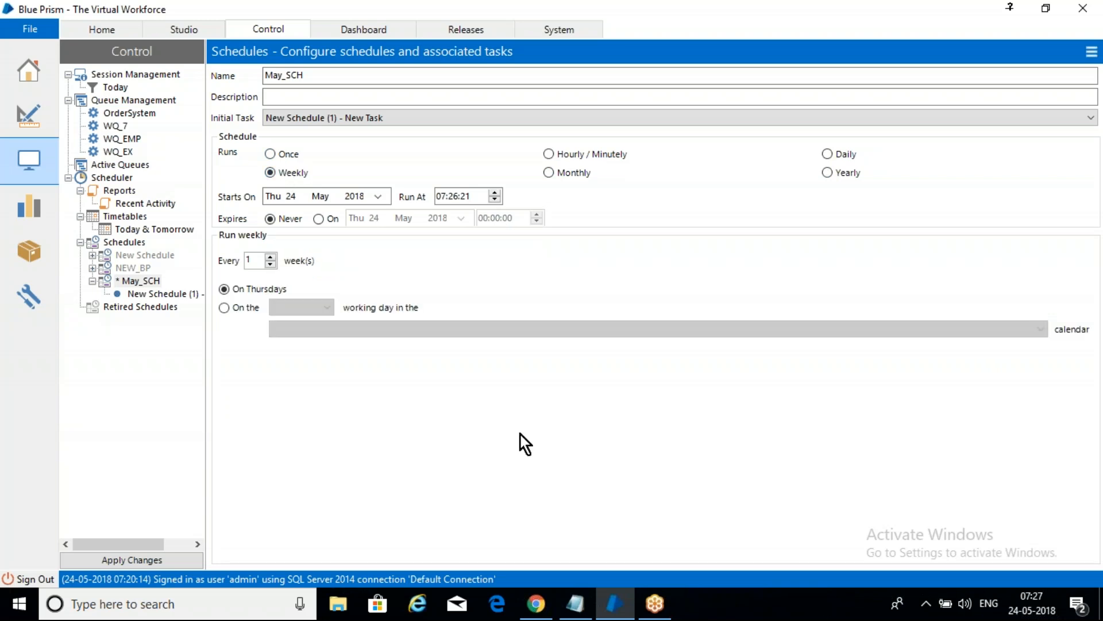
{"action": "left_click", "coordinate": [291, 153]}
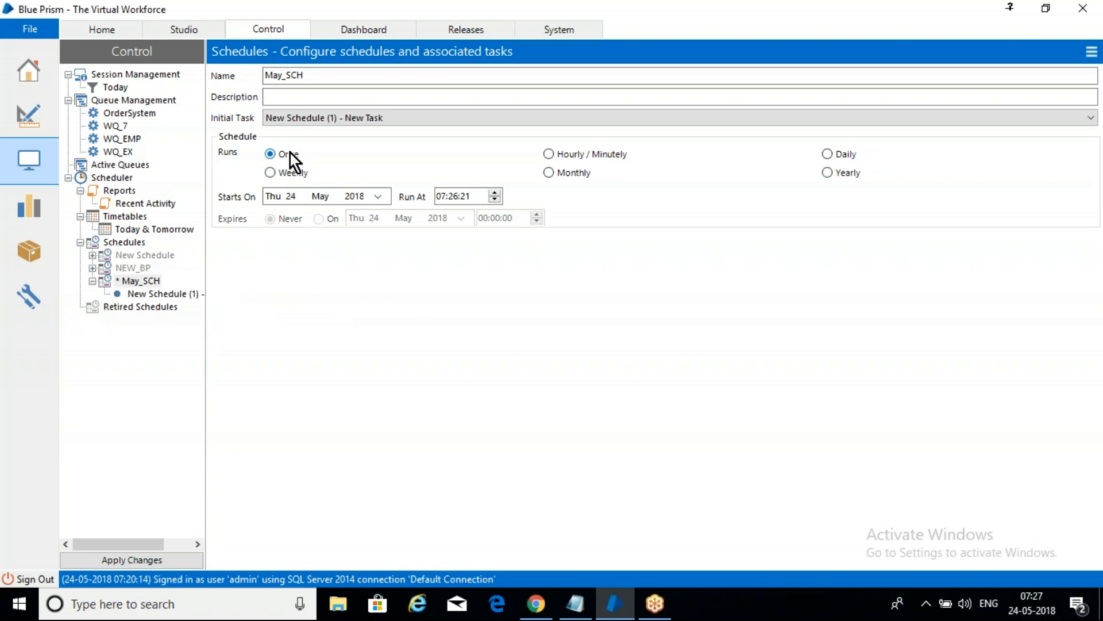
{"action": "left_click", "coordinate": [560, 156]}
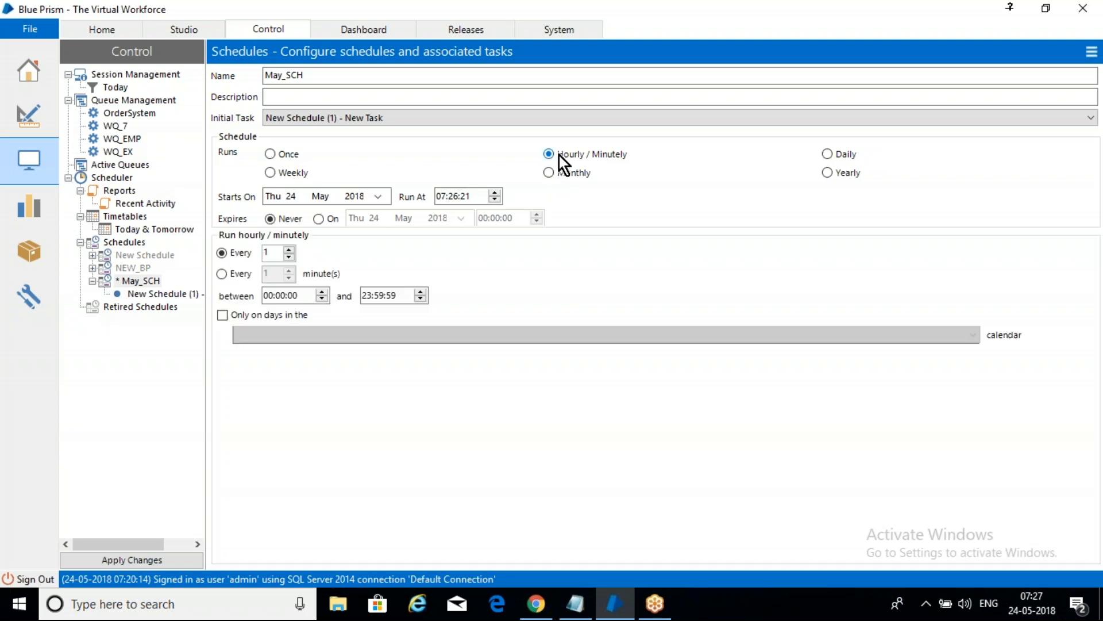
Step: Set May_SCH to run daily and make it expire on Thu 24 May 2018 at 00:00:00
{"action": "left_click", "coordinate": [828, 154]}
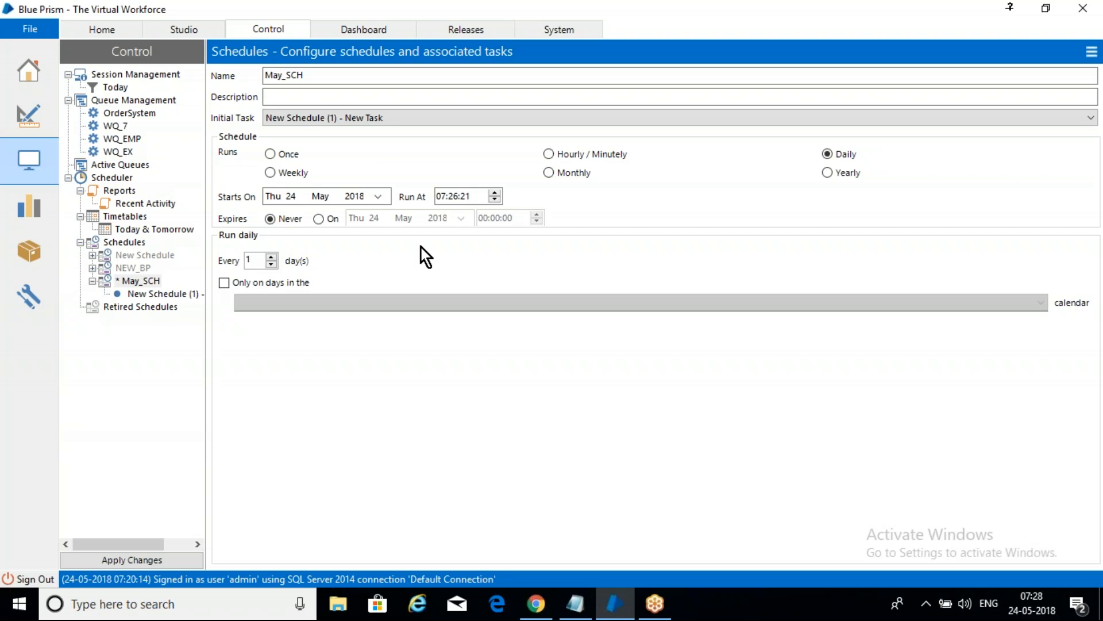
{"action": "left_click", "coordinate": [319, 219]}
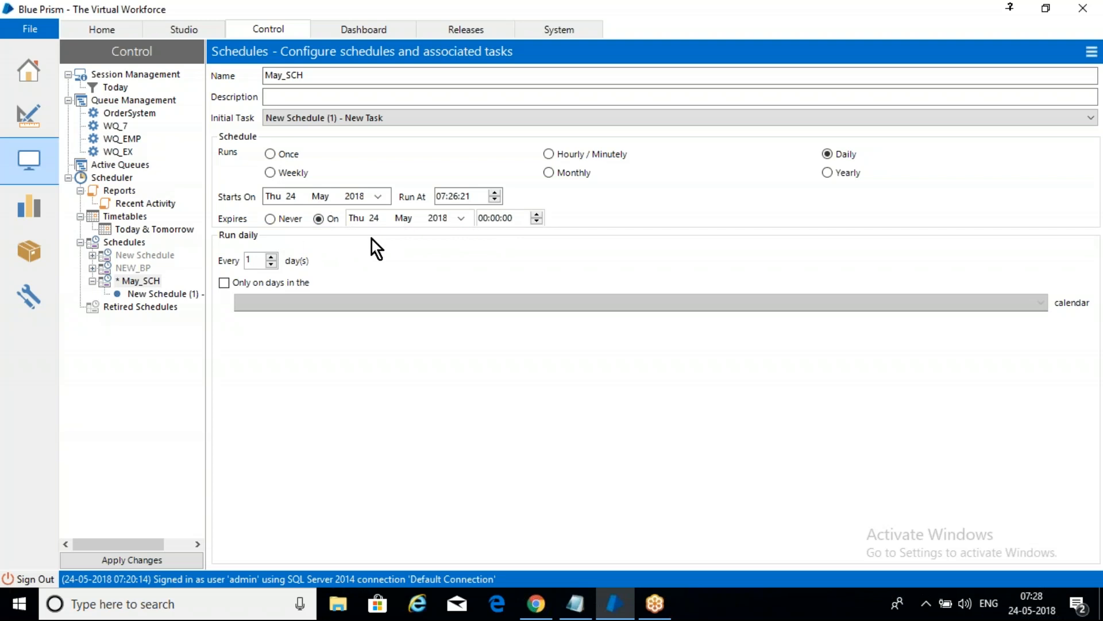
Step: Set the May_SCH schedule to expire on Thu 31 May 2018 and apply the changes
{"action": "left_click", "coordinate": [461, 217]}
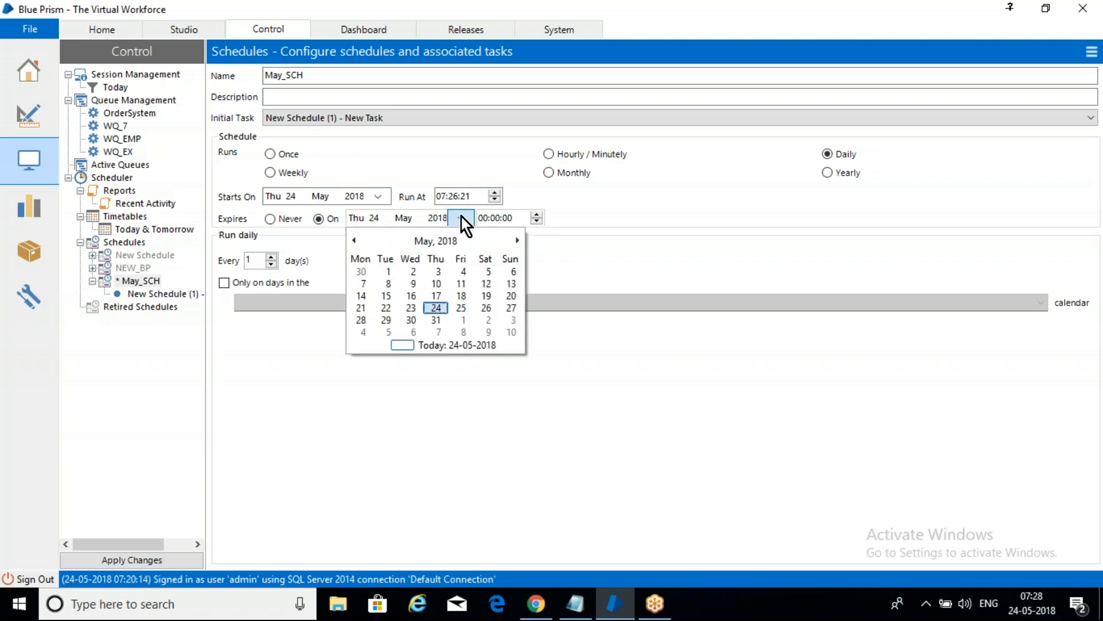
{"action": "left_click", "coordinate": [435, 320]}
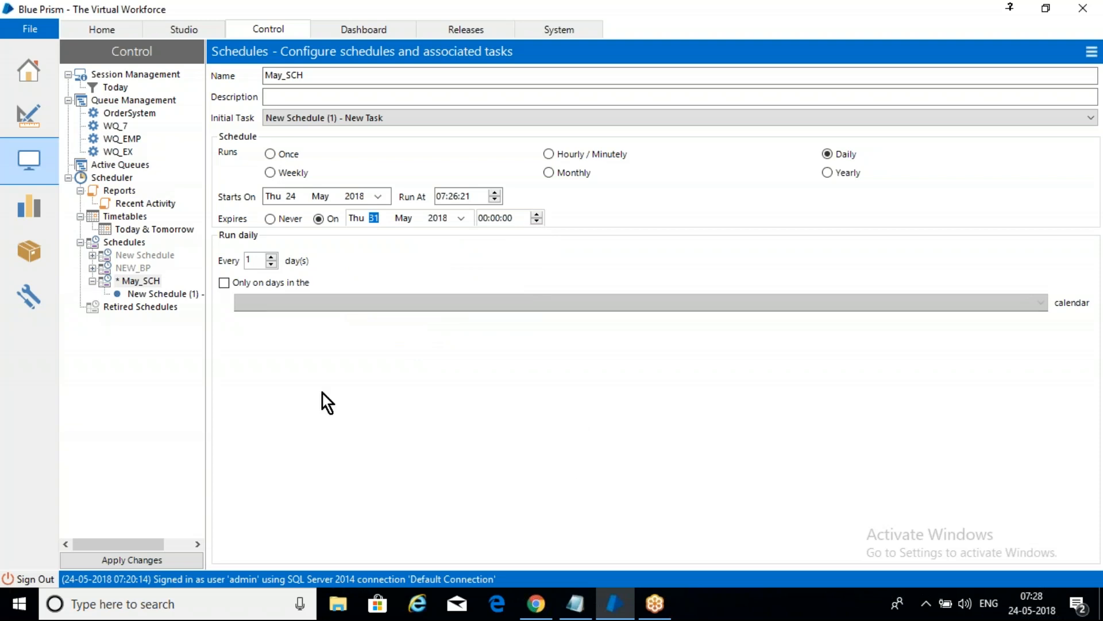
{"action": "left_click", "coordinate": [121, 560]}
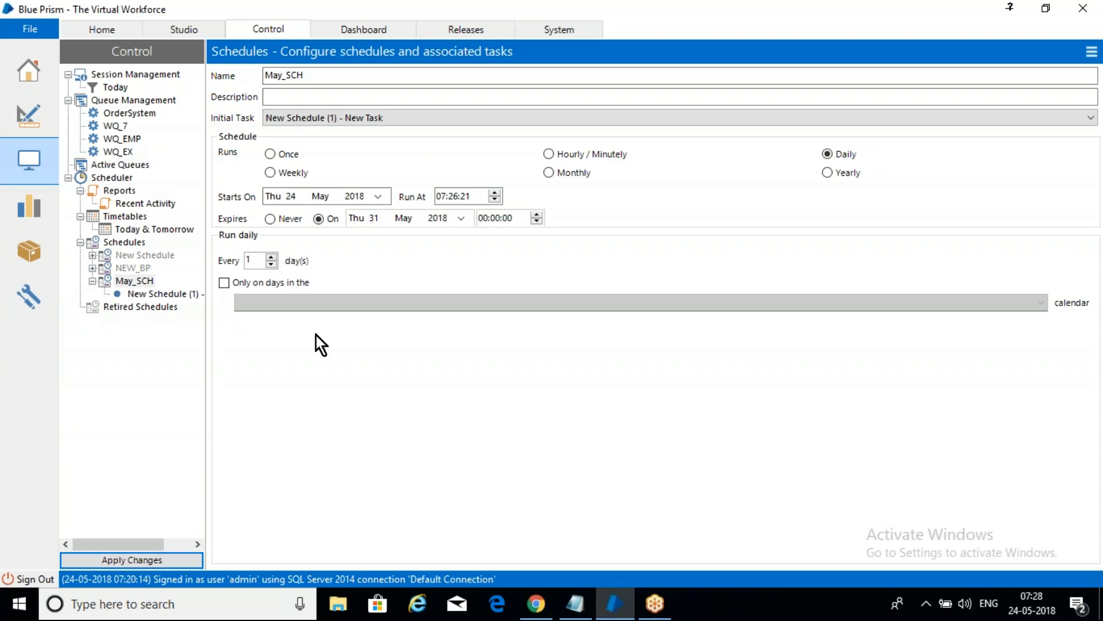
Step: Assign the Calculation_7 process from the May_7AM folder to resource DESKTOP-V9GPARA in May_SCH's task
{"action": "left_click", "coordinate": [134, 281]}
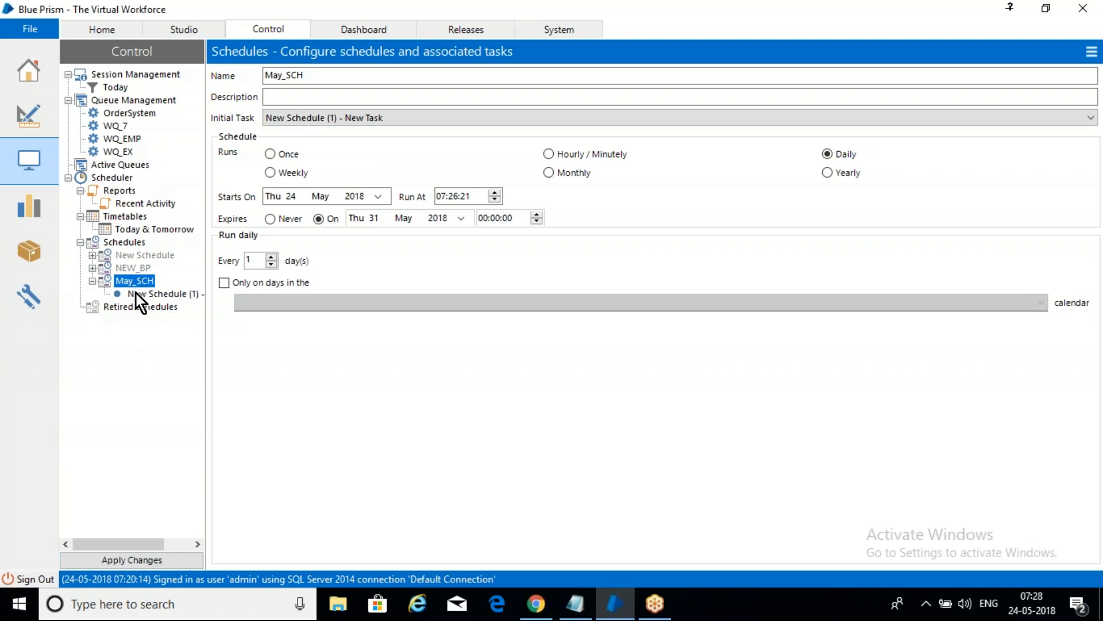
{"action": "left_click", "coordinate": [482, 505]}
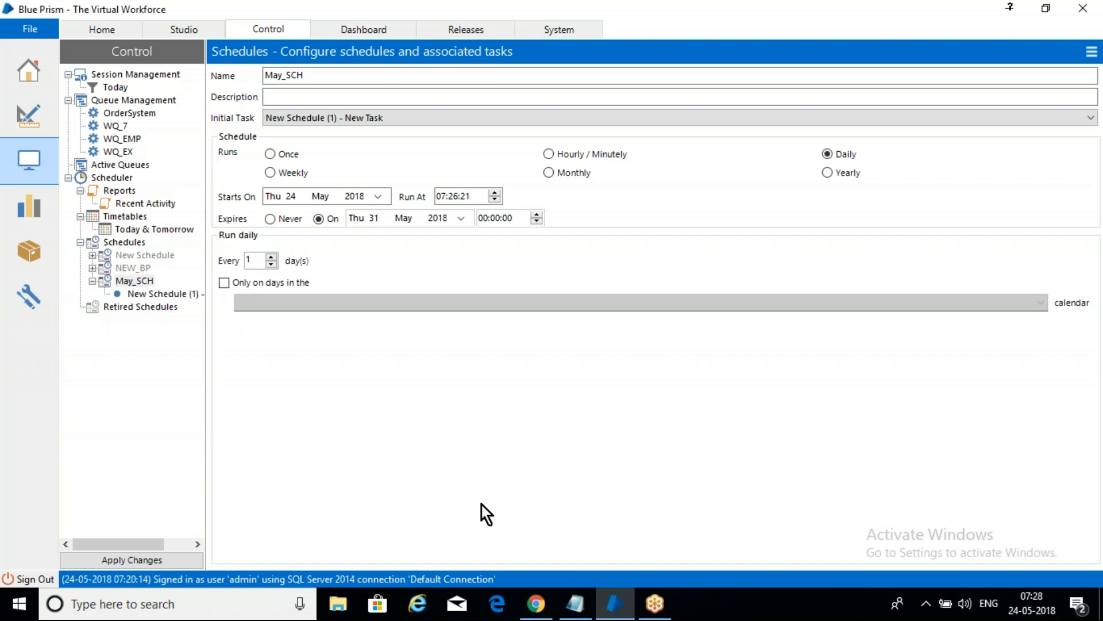
{"action": "left_click", "coordinate": [171, 296]}
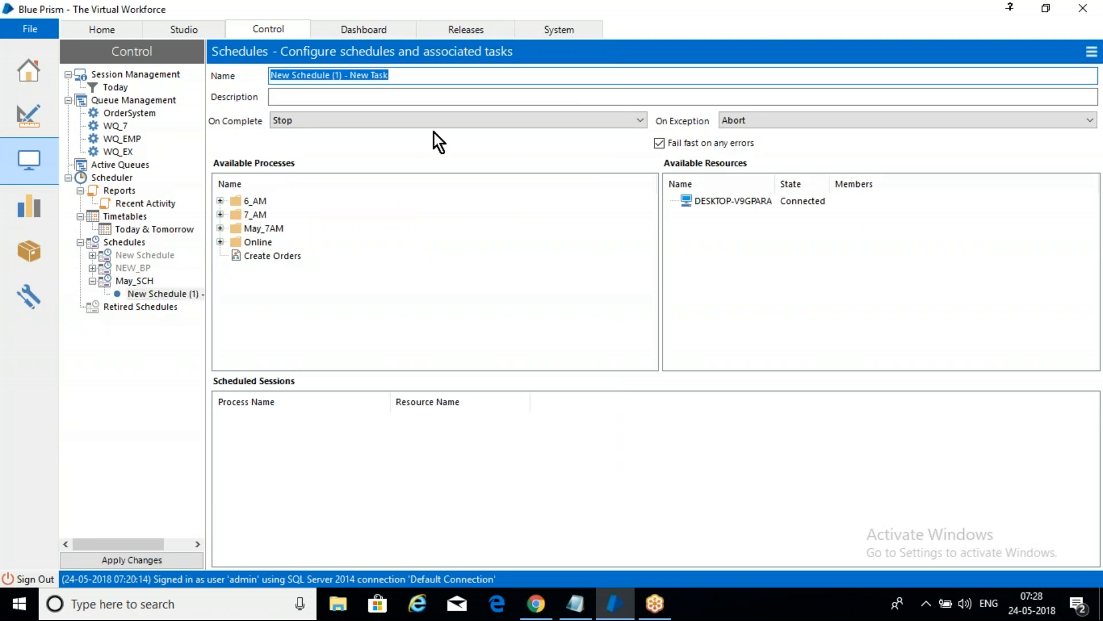
{"action": "left_click", "coordinate": [220, 229]}
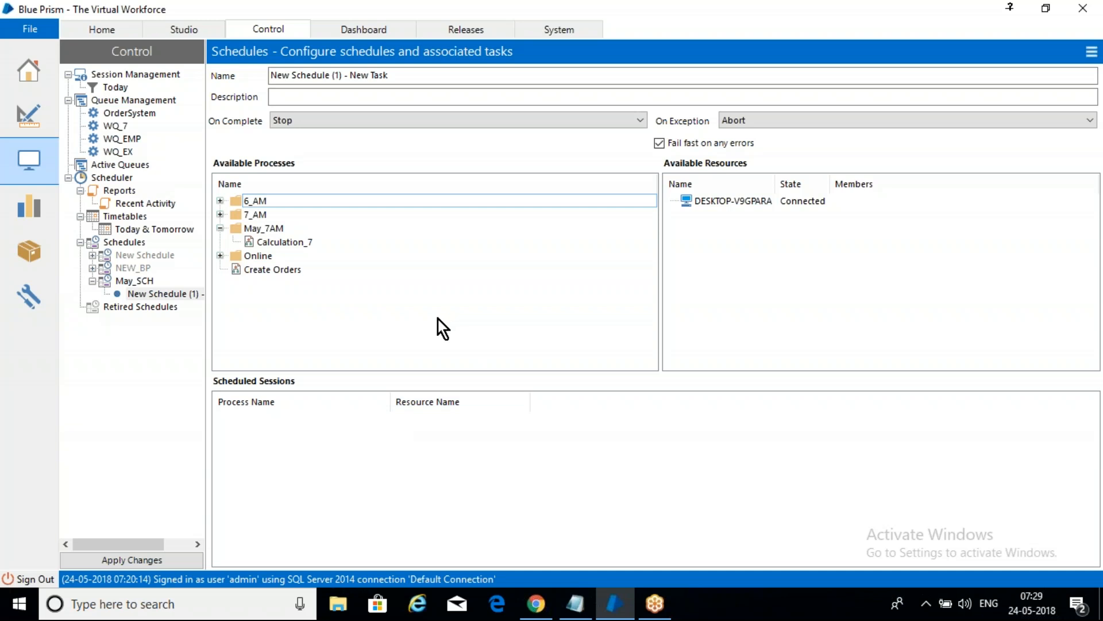
{"action": "left_click", "coordinate": [281, 241]}
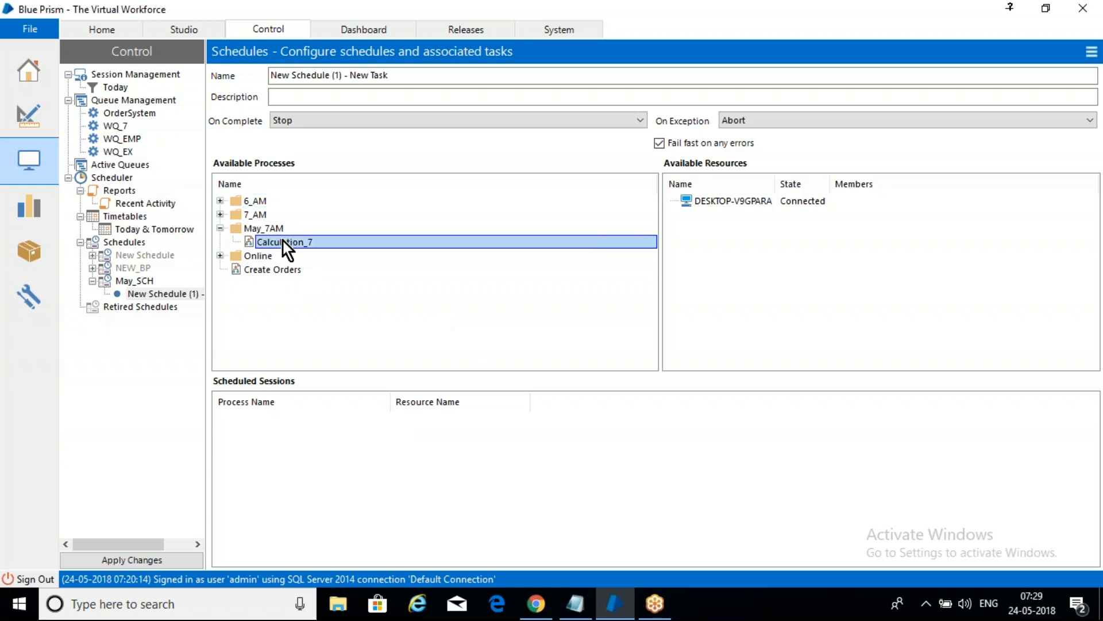
{"action": "left_click_drag", "start_coordinate": [283, 240], "coordinate": [754, 203]}
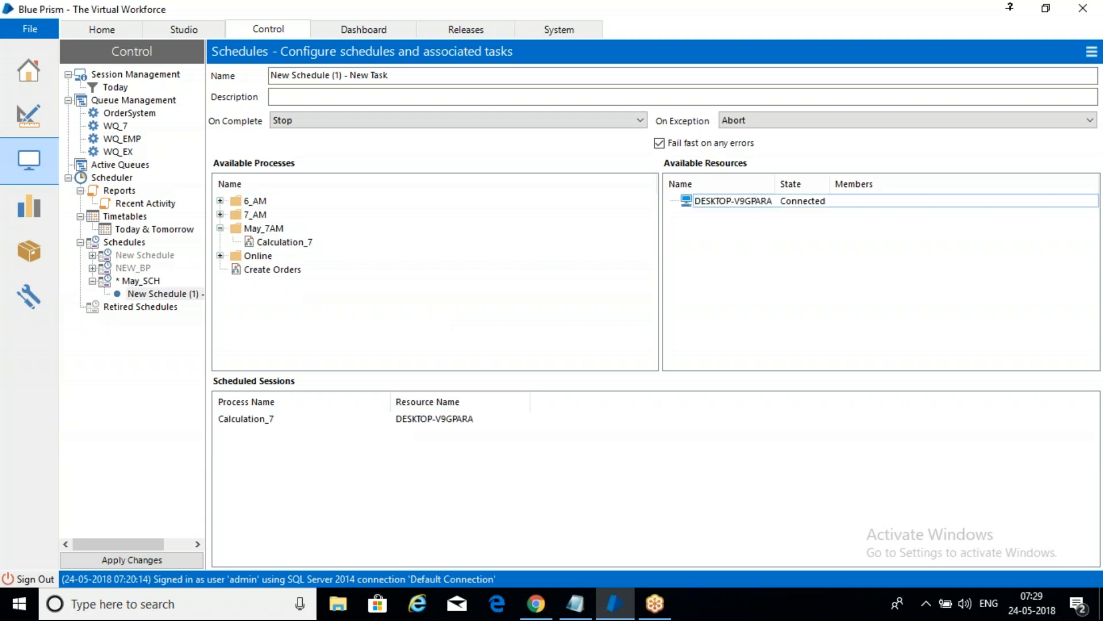
{"action": "left_click", "coordinate": [247, 420]}
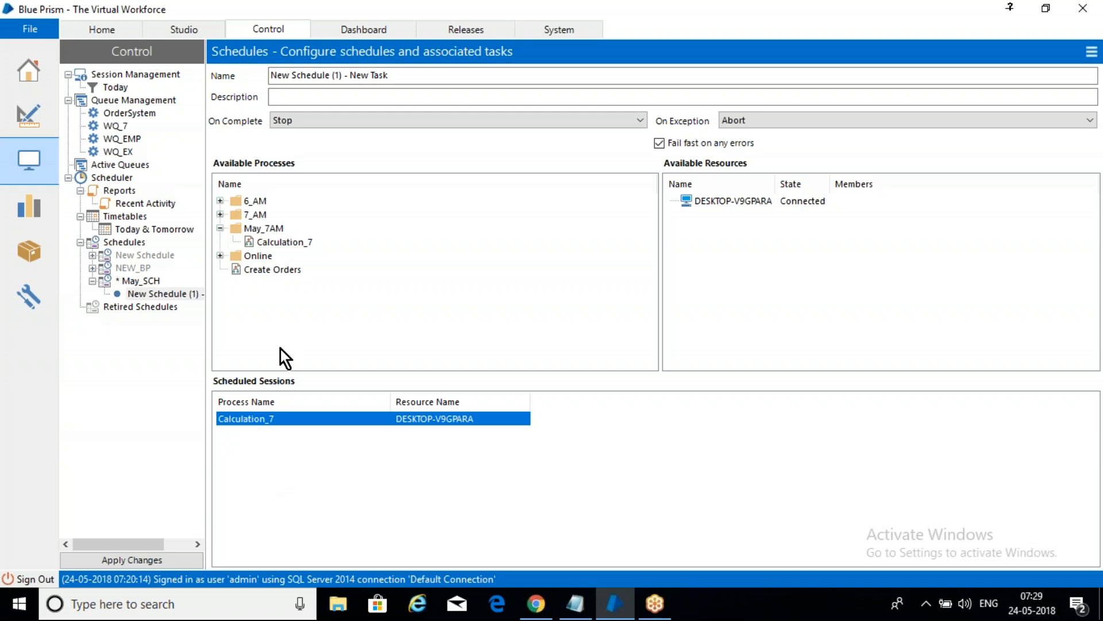
Step: Examine the May_SCH runs in the scheduler calendar for the current week and the weeks that follow
{"action": "left_click", "coordinate": [144, 280]}
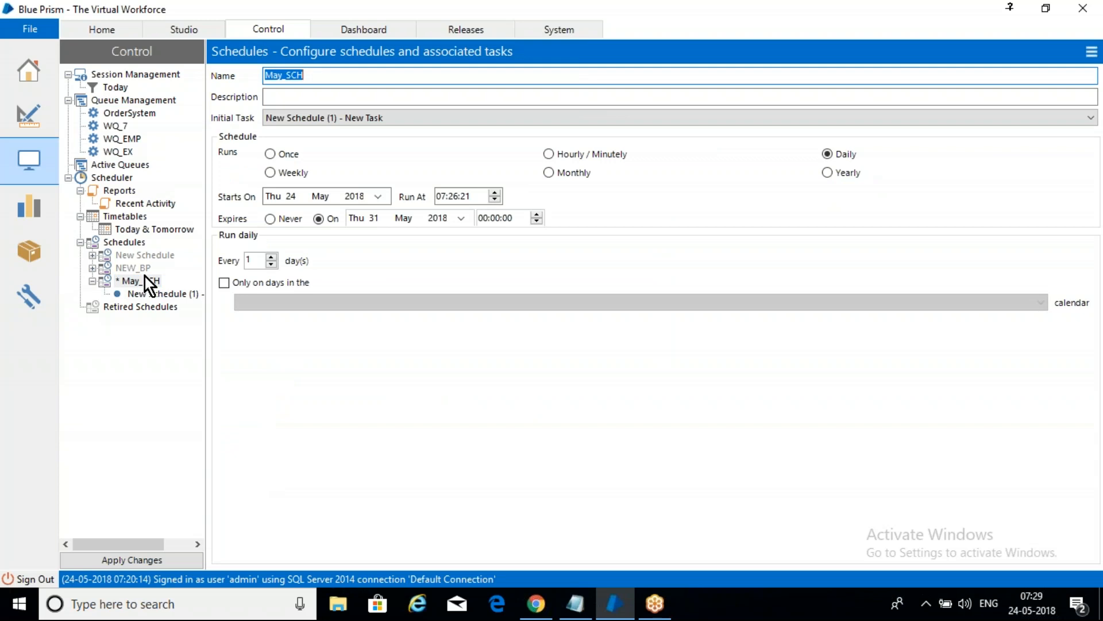
{"action": "left_click", "coordinate": [129, 241]}
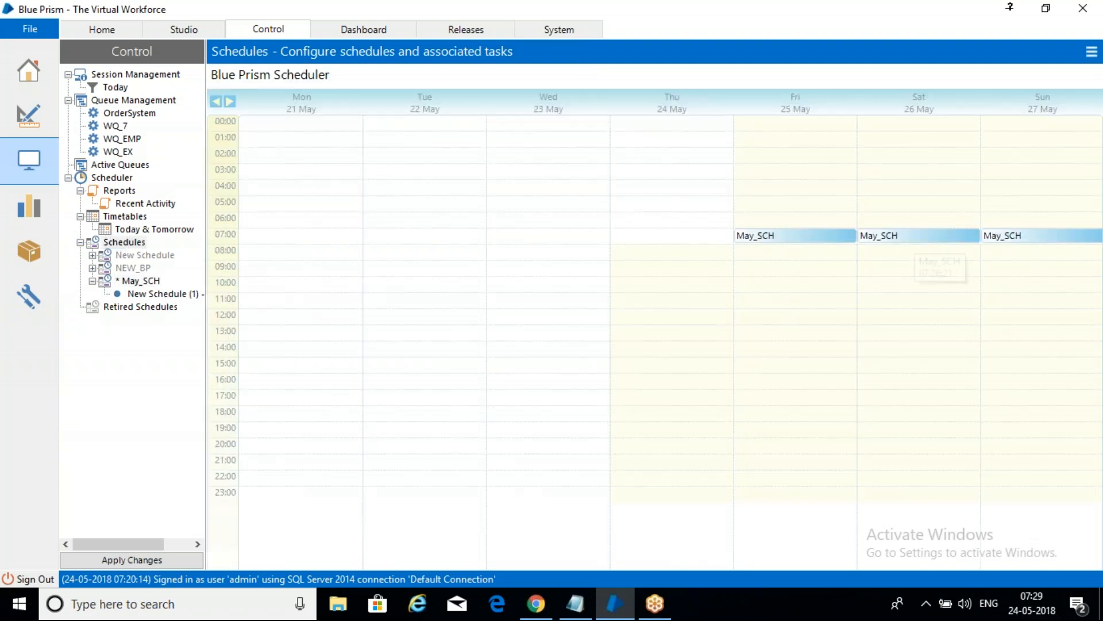
{"action": "left_click", "coordinate": [798, 236]}
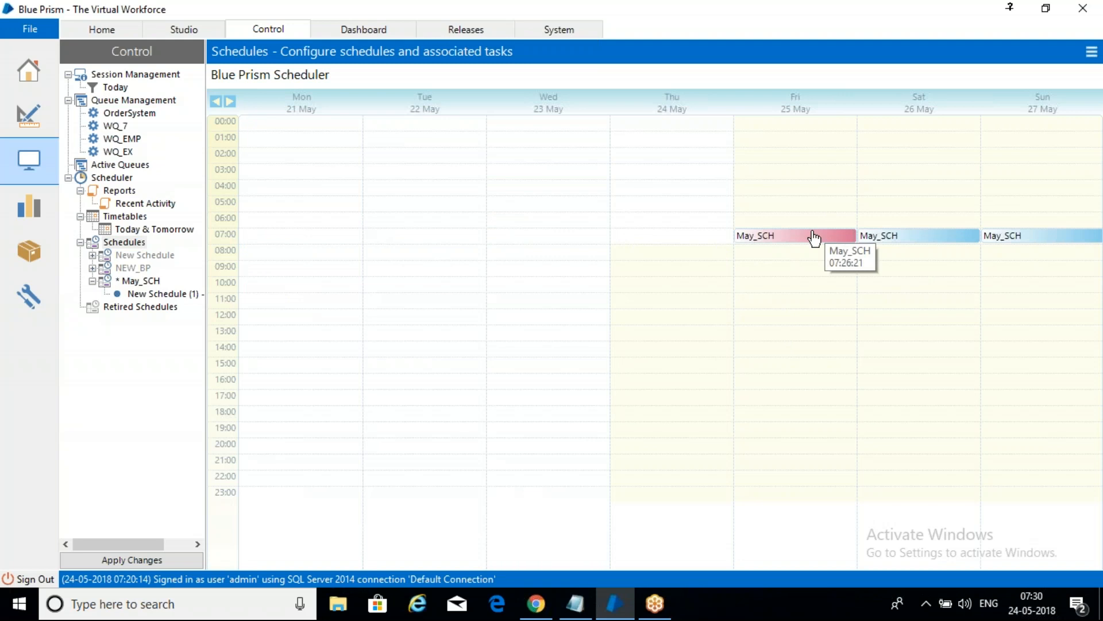
{"action": "left_click", "coordinate": [230, 102]}
{"action": "left_click", "coordinate": [230, 102]}
{"action": "left_click", "coordinate": [216, 101]}
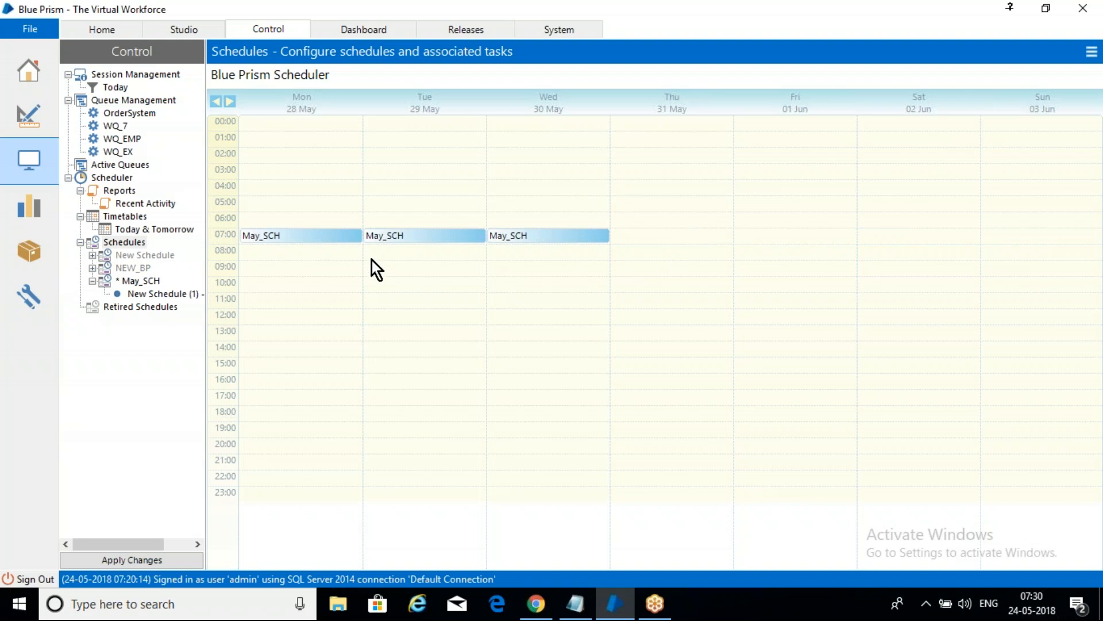
Step: Set the May_SCH schedule to never expire and apply the changes
{"action": "left_click", "coordinate": [146, 282]}
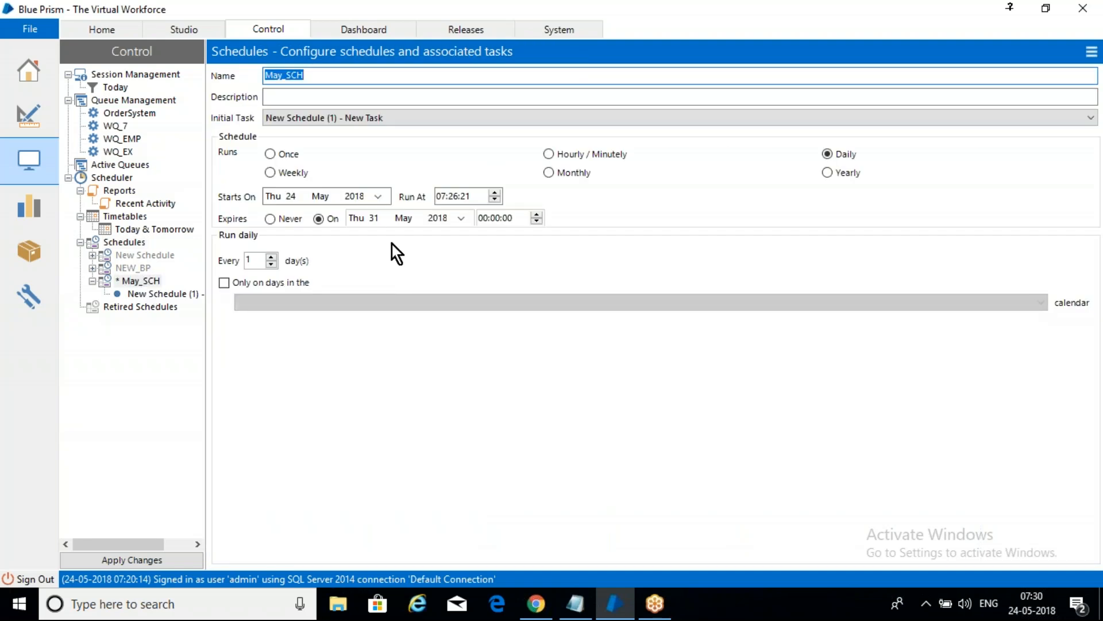
{"action": "left_click", "coordinate": [270, 221]}
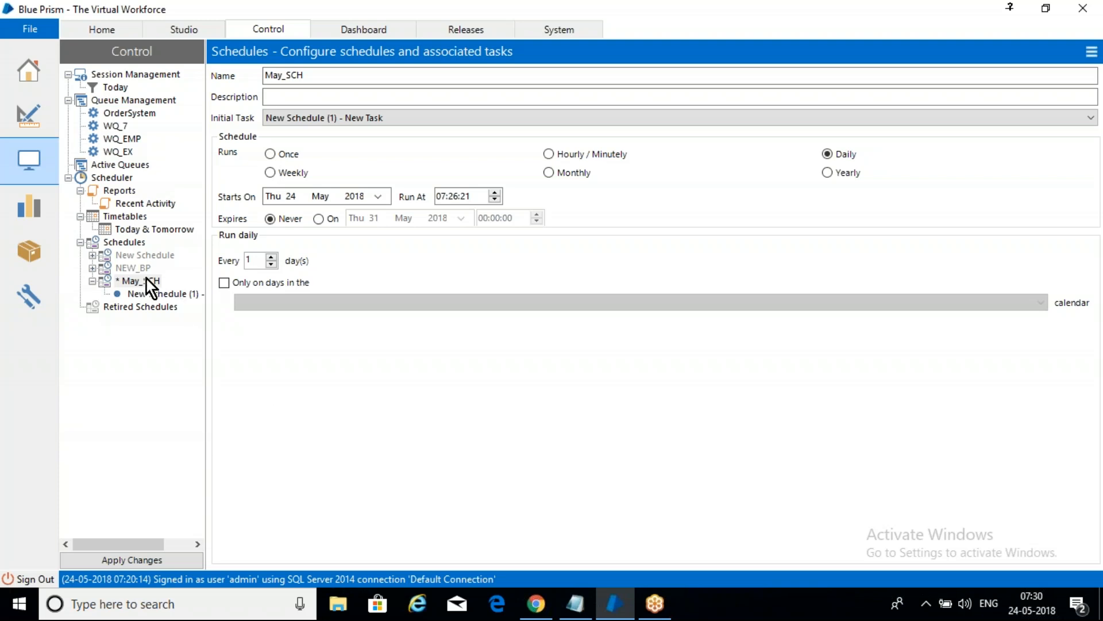
{"action": "left_click", "coordinate": [144, 560]}
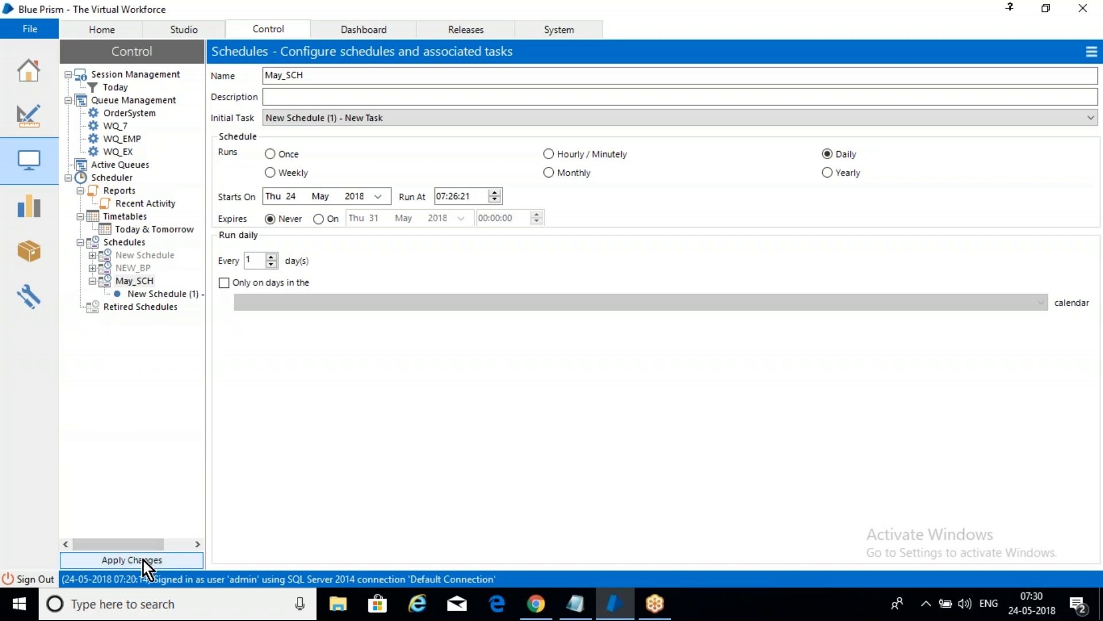
Step: Retire the May_SCH schedule and view the scheduler calendar
{"action": "right_click", "coordinate": [142, 283]}
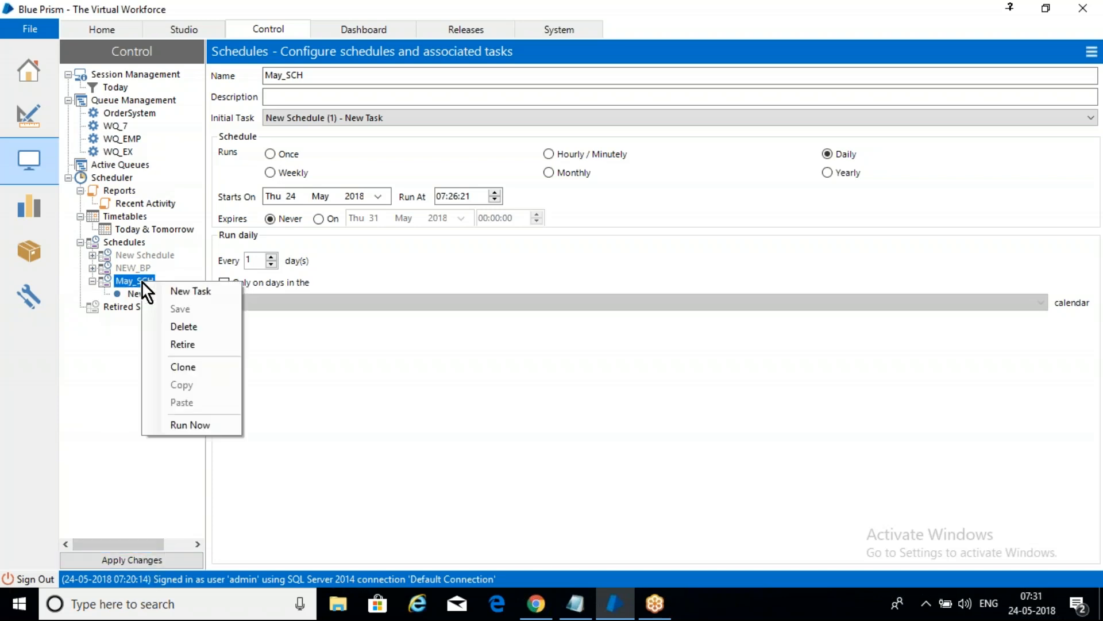
{"action": "left_click", "coordinate": [211, 348]}
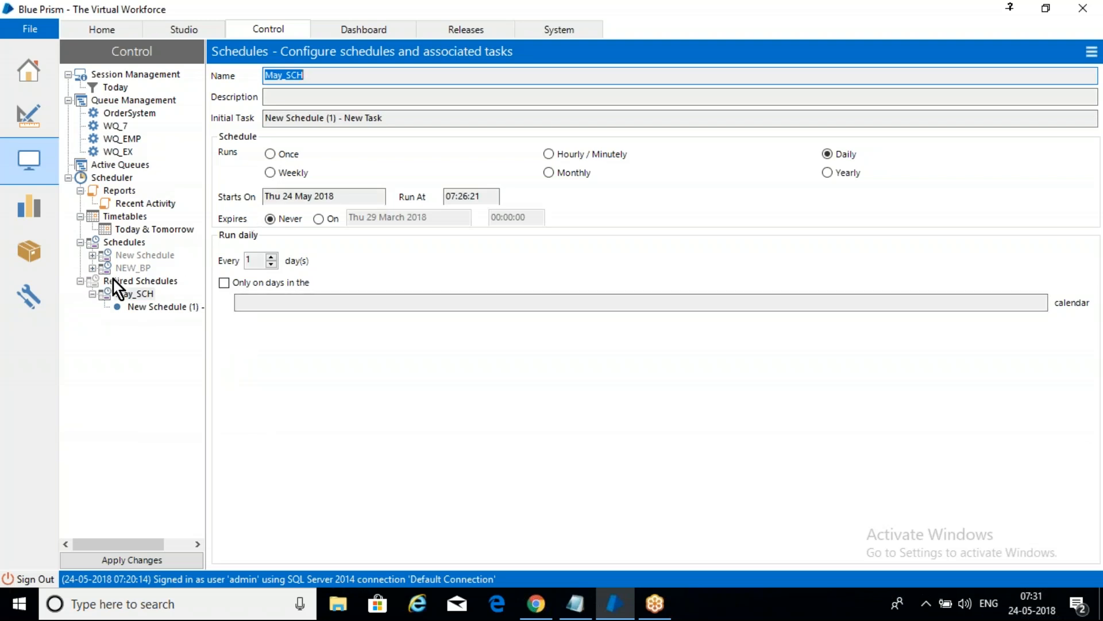
{"action": "left_click", "coordinate": [126, 242]}
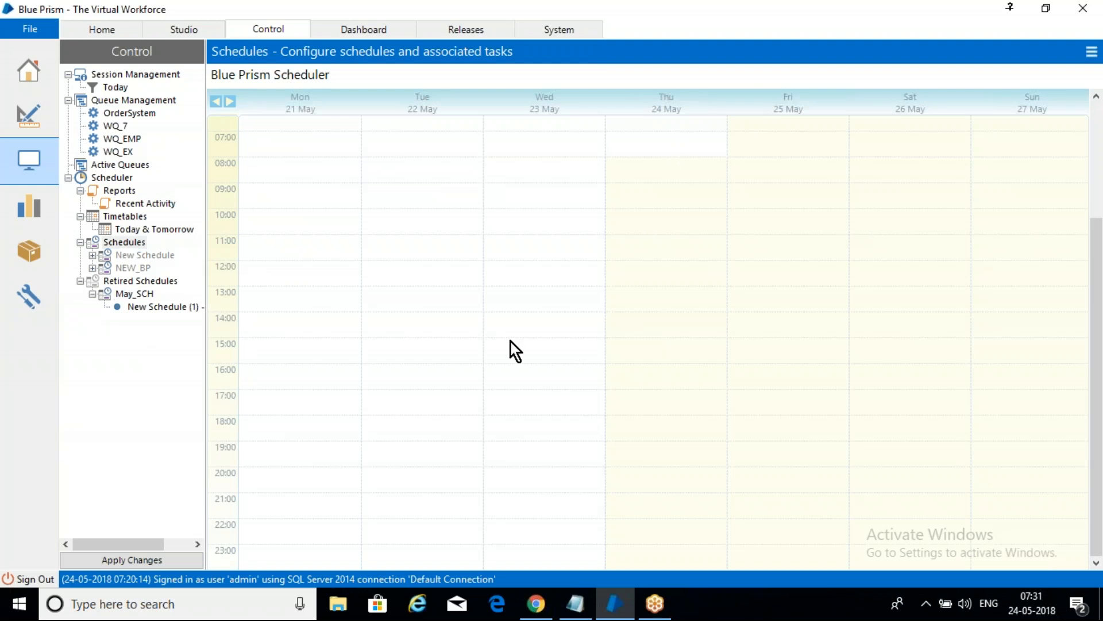
Step: Unretire the May_SCH schedule, check the scheduler calendar and reopen its settings
{"action": "right_click", "coordinate": [133, 291]}
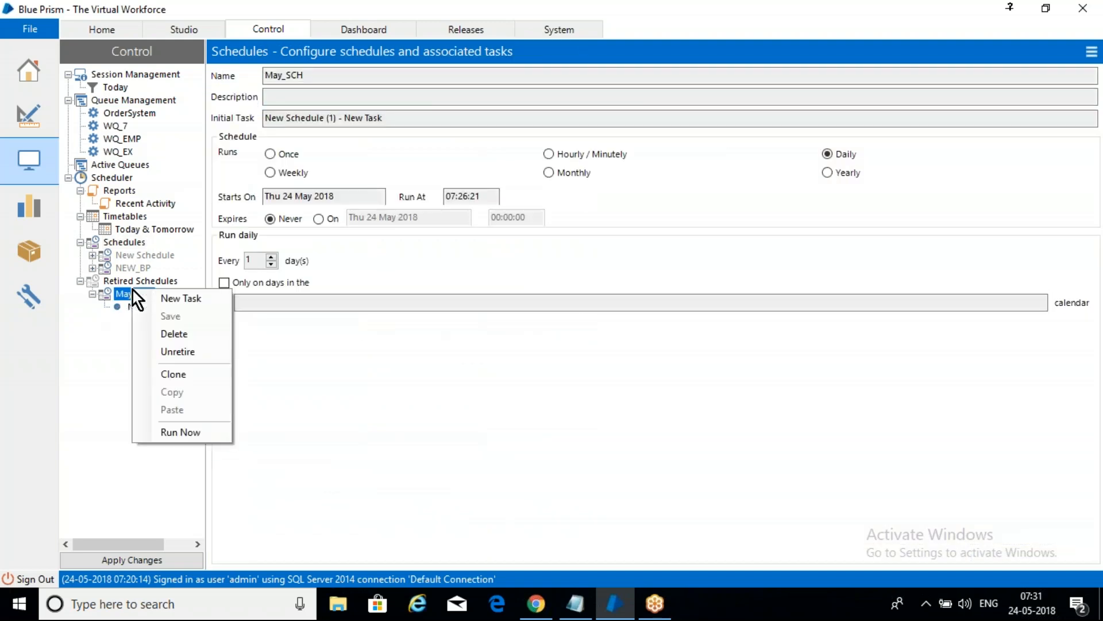
{"action": "left_click", "coordinate": [188, 351]}
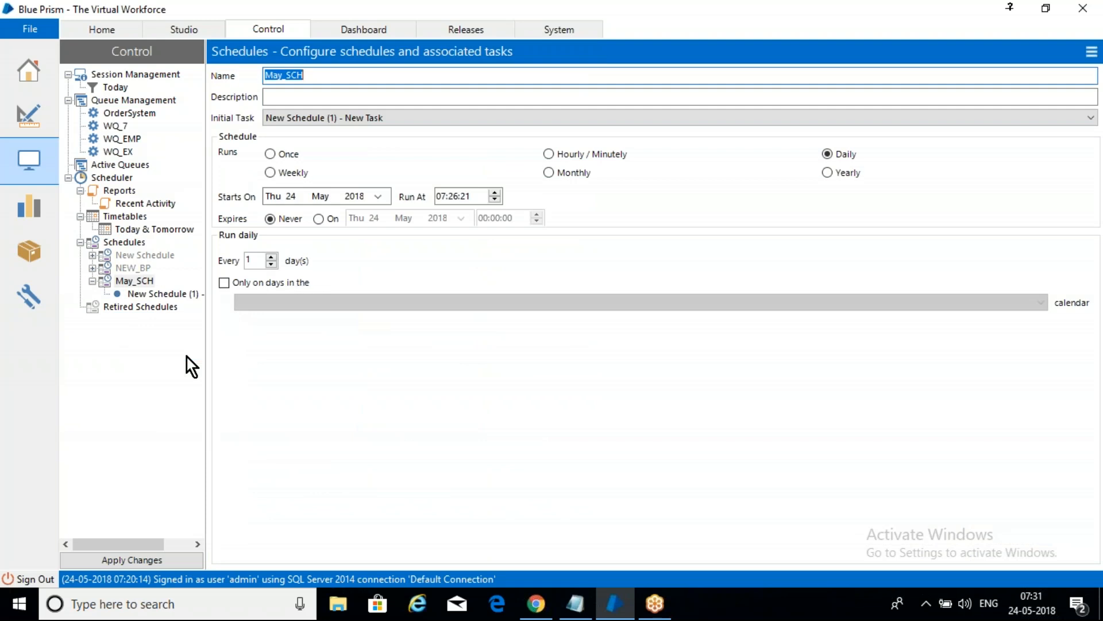
{"action": "left_click", "coordinate": [141, 243]}
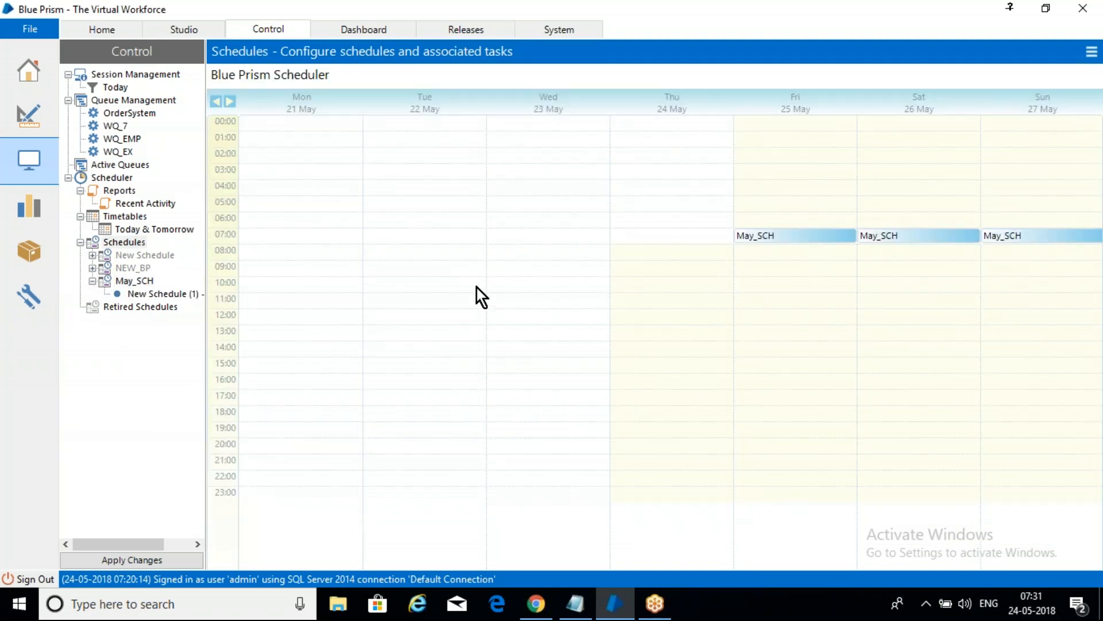
{"action": "left_click", "coordinate": [145, 281]}
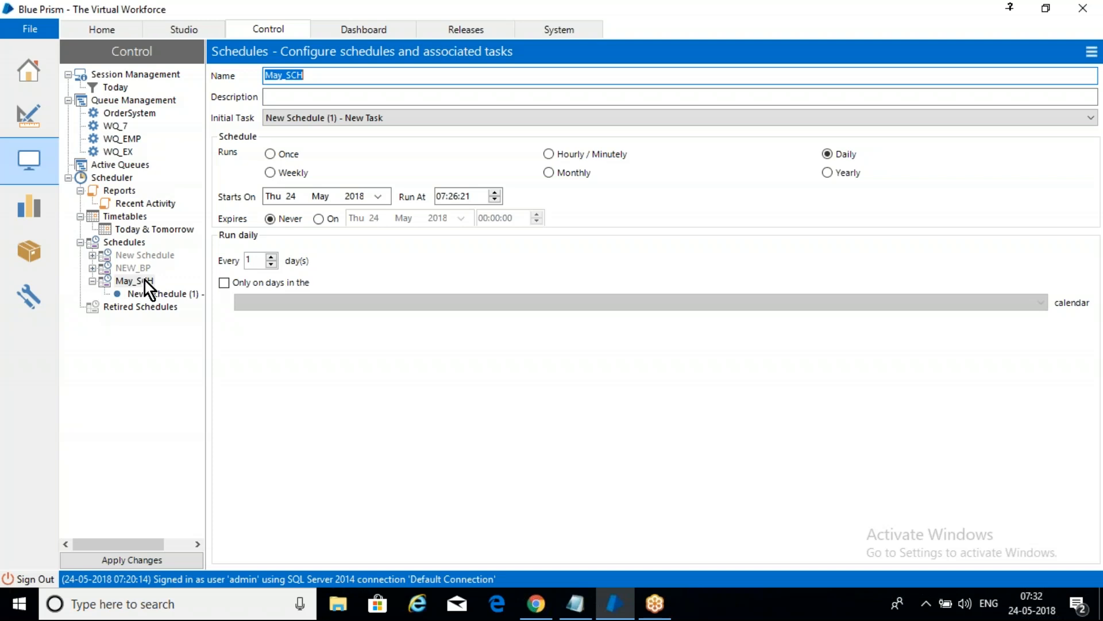
{"action": "left_click", "coordinate": [145, 280]}
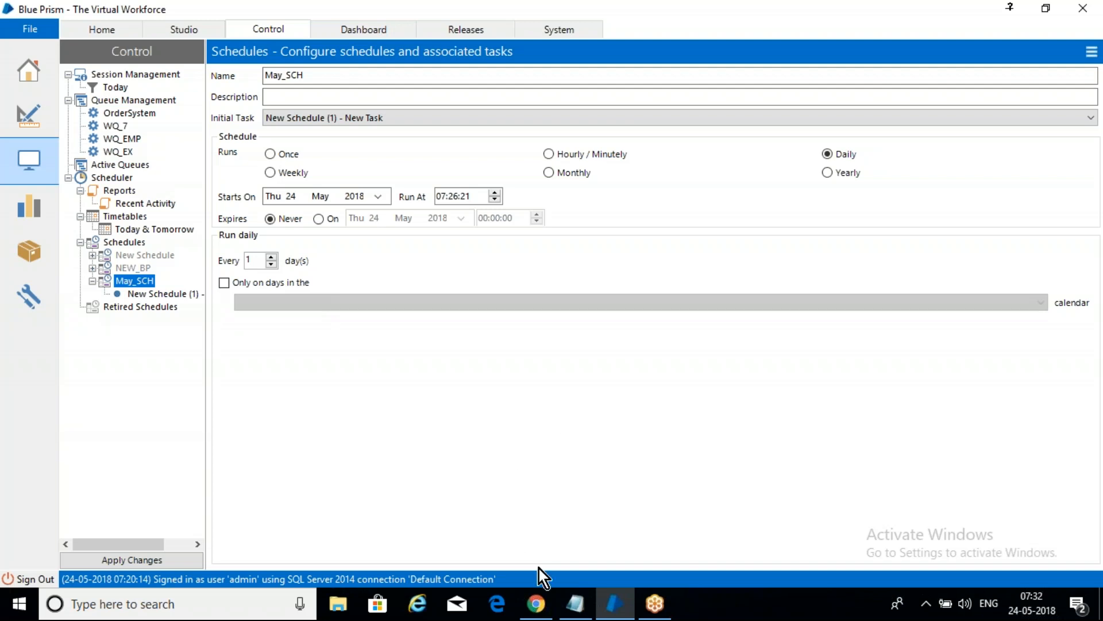
Step: Switch to the May_7AM notes in Notepad and add an "admin :" heading with a dashed underline below the scheduling notes
{"action": "left_click", "coordinate": [575, 603]}
{"action": "left_click", "coordinate": [292, 460]}
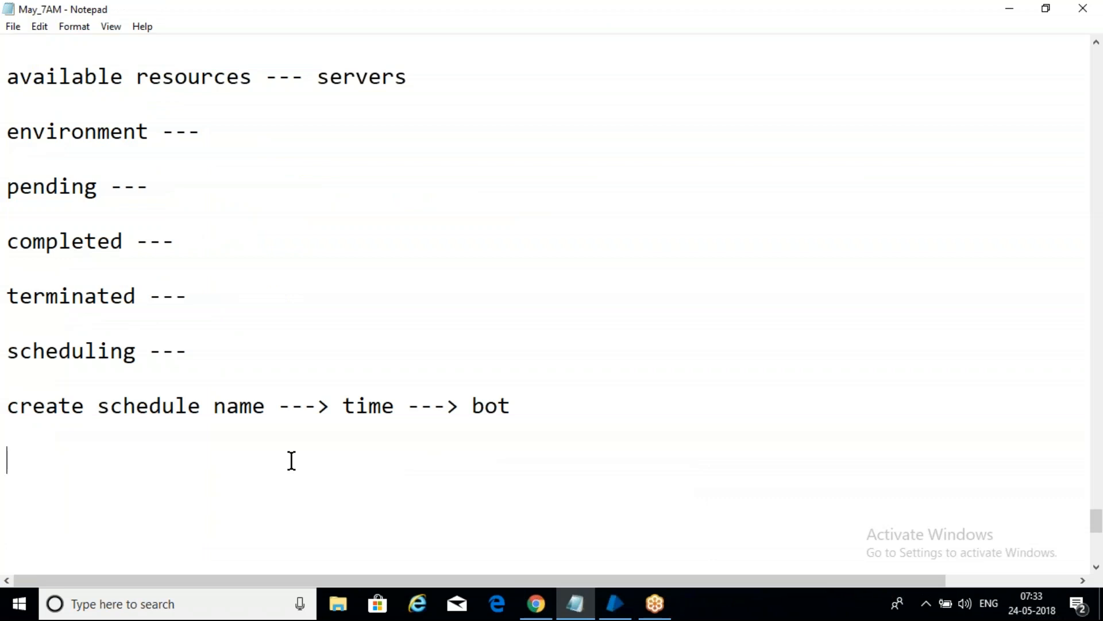
{"action": "type", "text": "admin"}
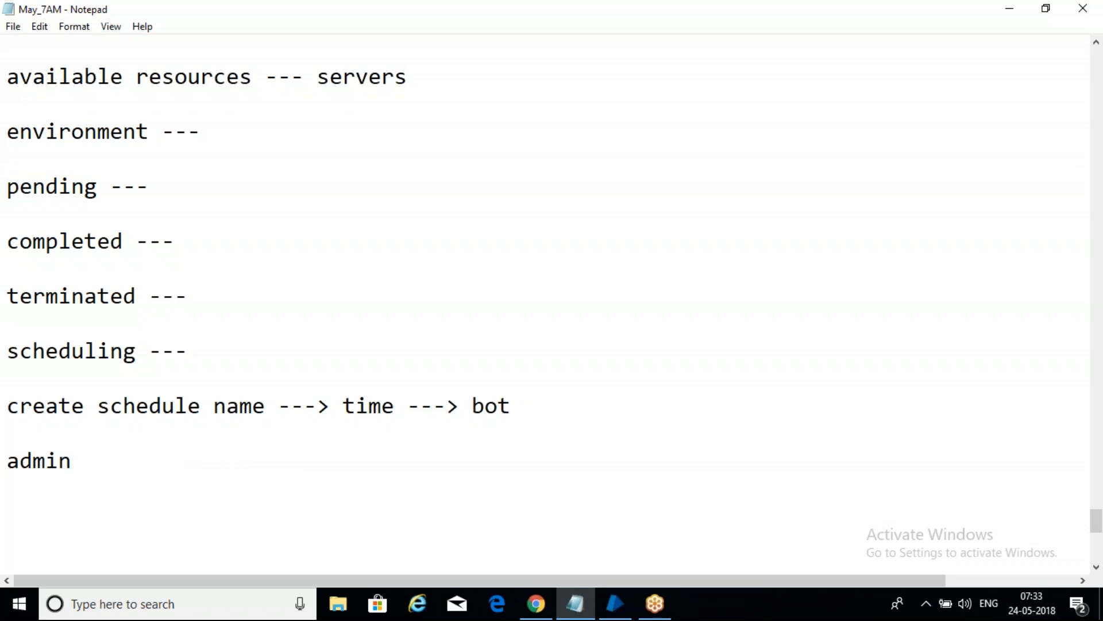
{"action": "left_click", "coordinate": [1089, 416]}
{"action": "left_click", "coordinate": [1013, 464]}
{"action": "left_click", "coordinate": [912, 75]}
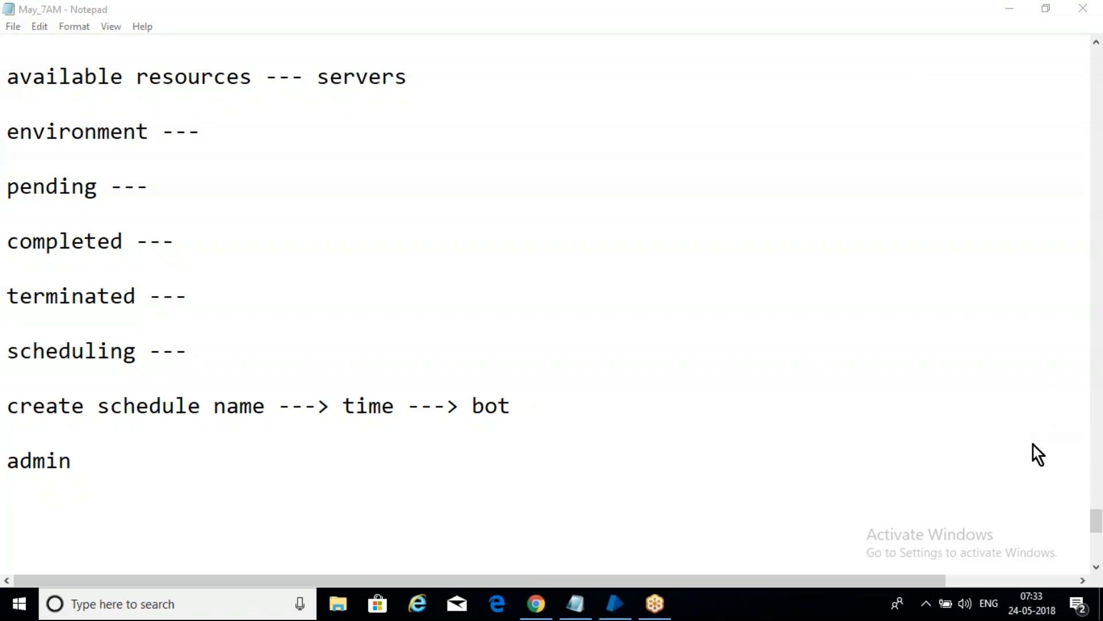
{"action": "left_click", "coordinate": [237, 466]}
{"action": "type", "text": ":"}
{"action": "key", "text": "Return"}
{"action": "key", "text": "Return"}
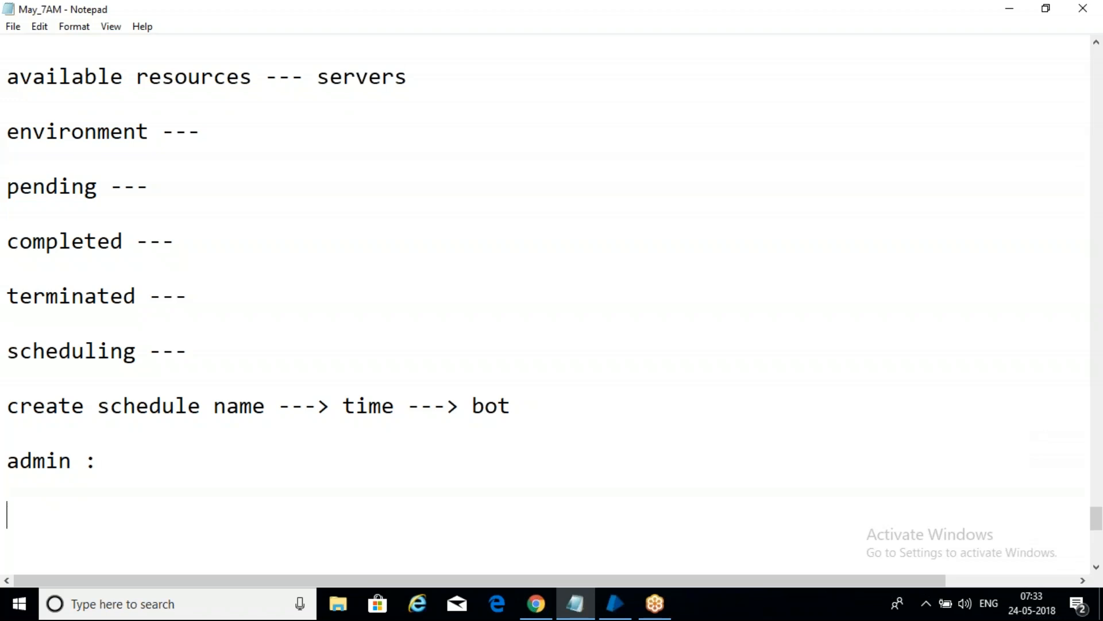
{"action": "type", "text": "---------"}
{"action": "key", "text": "Return"}
{"action": "key", "text": "Return"}
Step: Add the line "export and import --- xml files" under the admin heading, followed by blank lines
{"action": "type", "text": "export and import"}
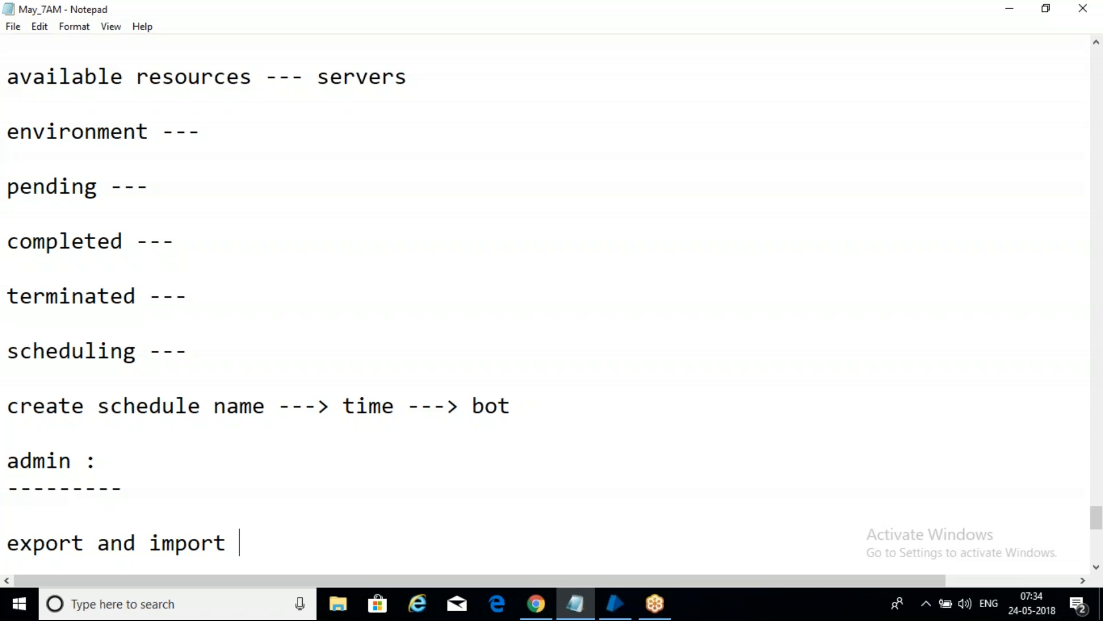
{"action": "type", "text": "--- xml files"}
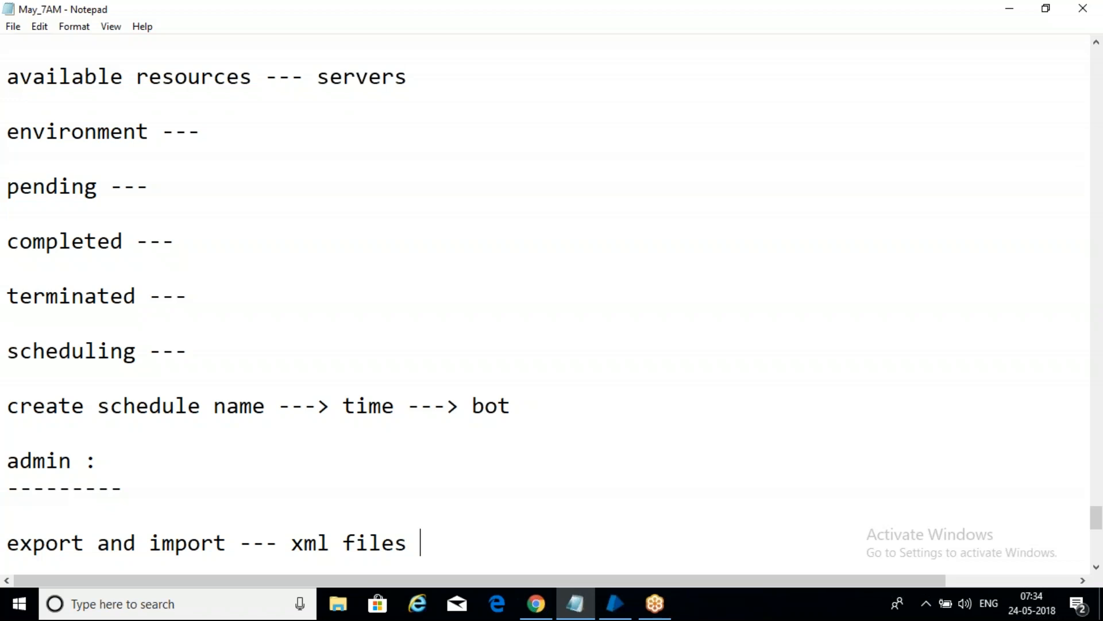
{"action": "key", "text": "Return"}
{"action": "key", "text": "Return"}
{"action": "key", "text": "Return"}
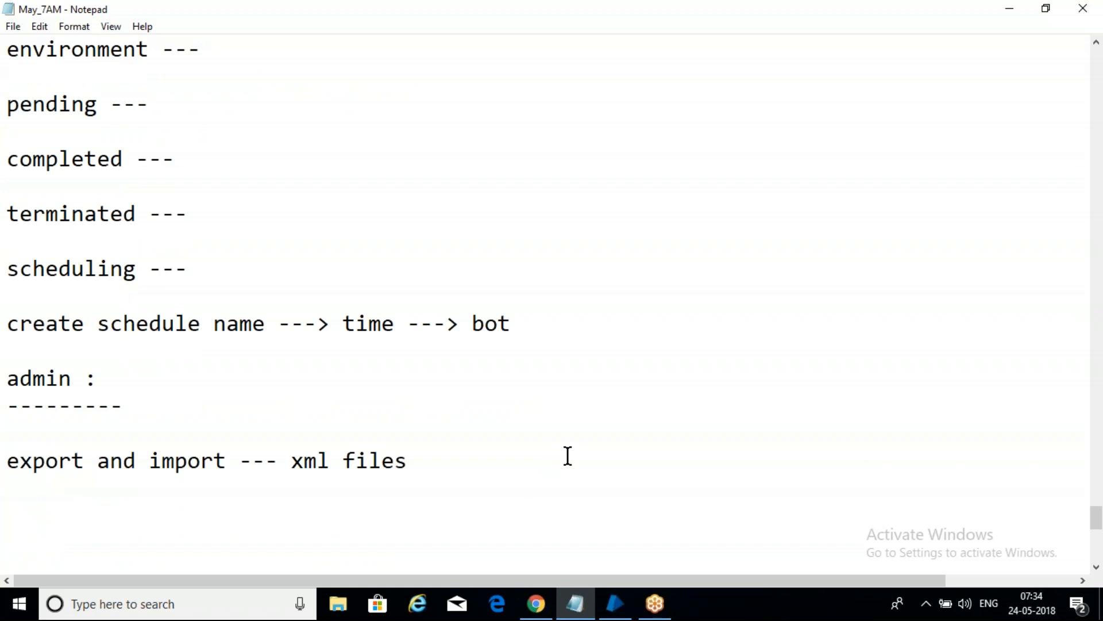
Step: Append "( local backup )" to the export and import line and switch back to Blue Prism
{"action": "left_click", "coordinate": [437, 459]}
{"action": "type", "text": "( local ba"}
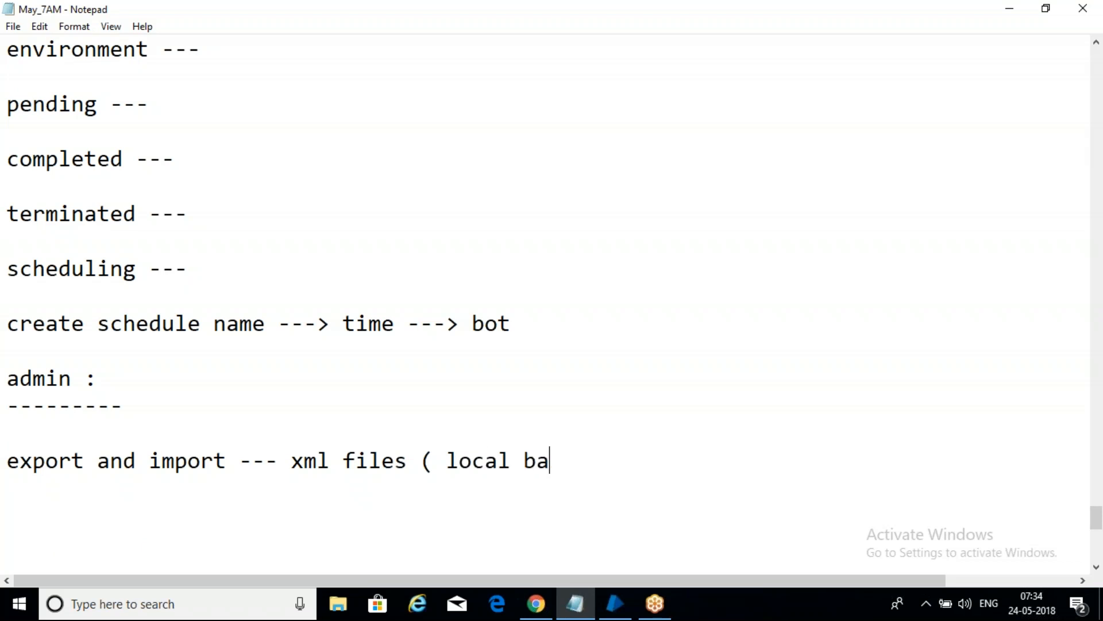
{"action": "type", "text": "ckup )"}
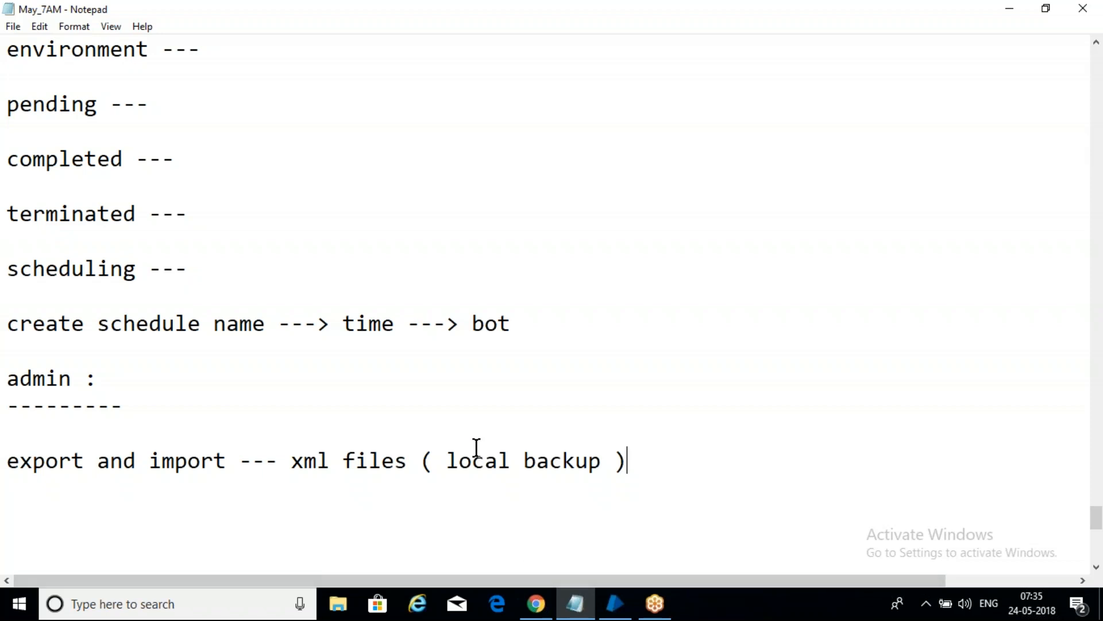
{"action": "left_click", "coordinate": [616, 604]}
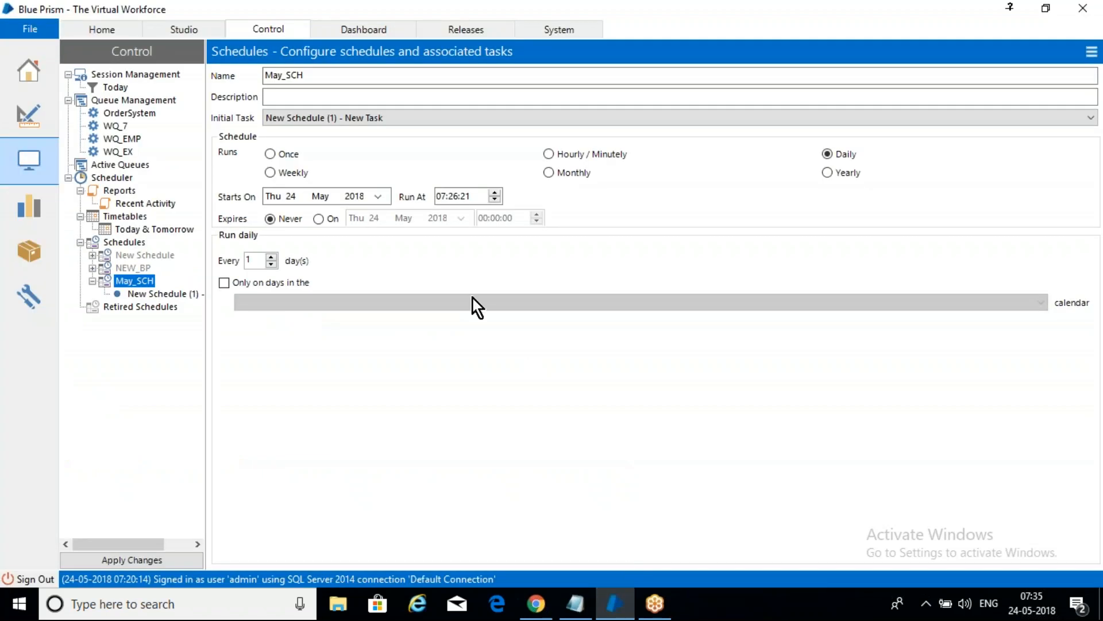
Step: Open the Studio area and expand the May_7AM folder under Processes
{"action": "left_click", "coordinate": [185, 27]}
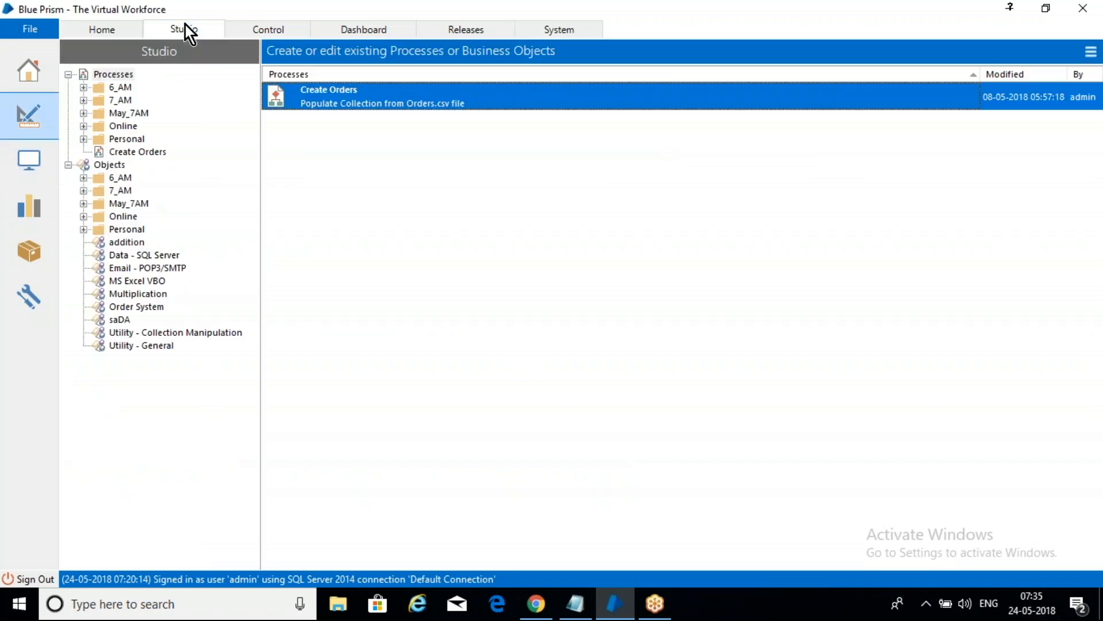
{"action": "left_click", "coordinate": [82, 124]}
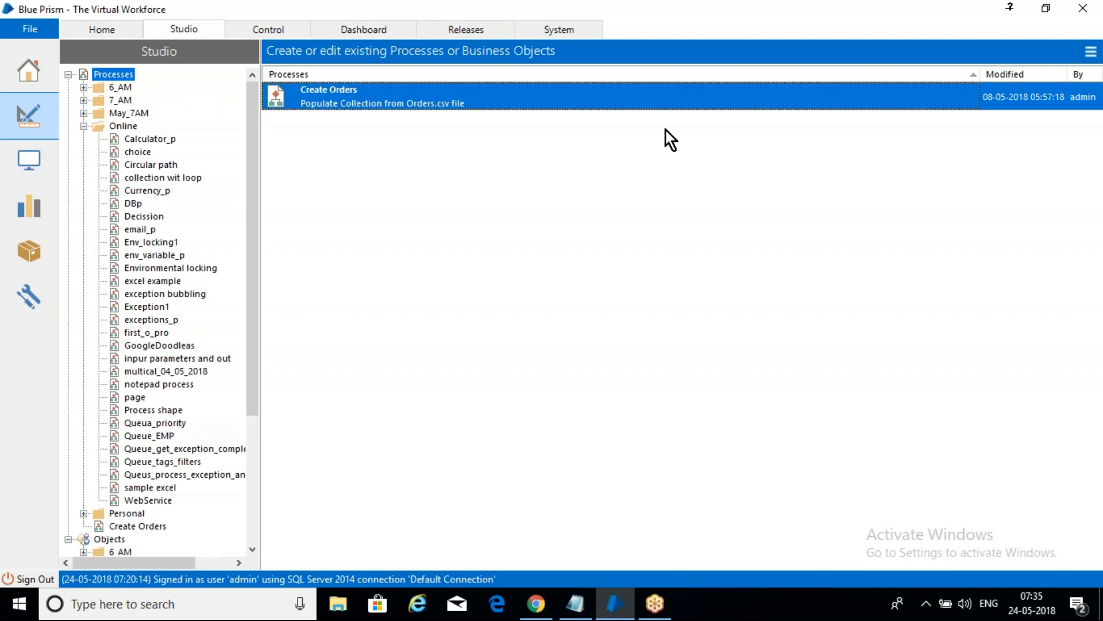
{"action": "left_click", "coordinate": [86, 126]}
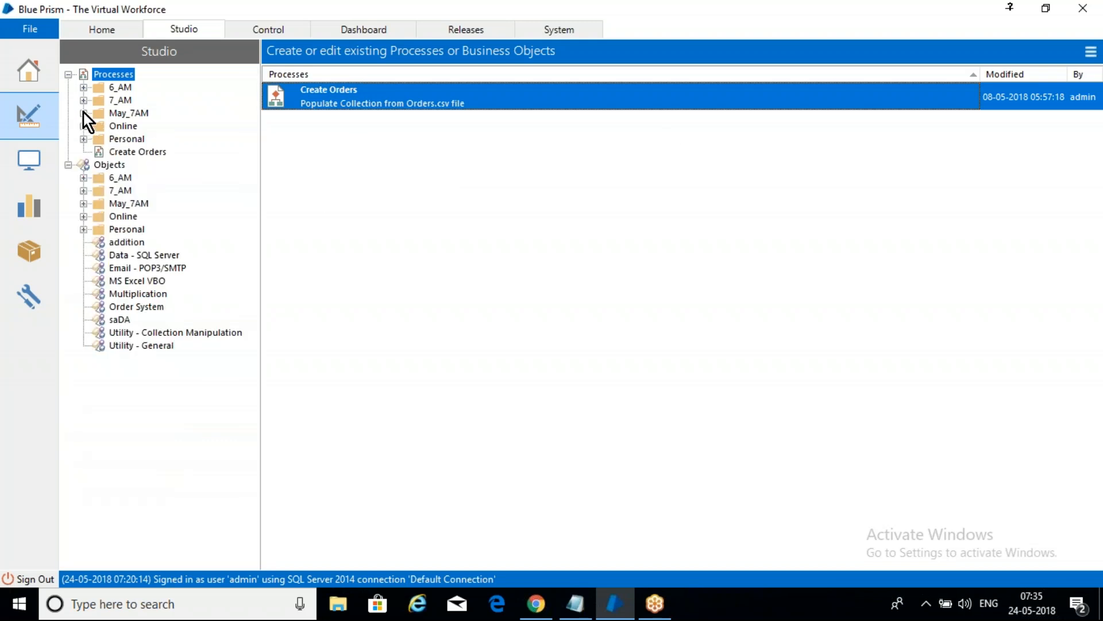
{"action": "left_click", "coordinate": [84, 113]}
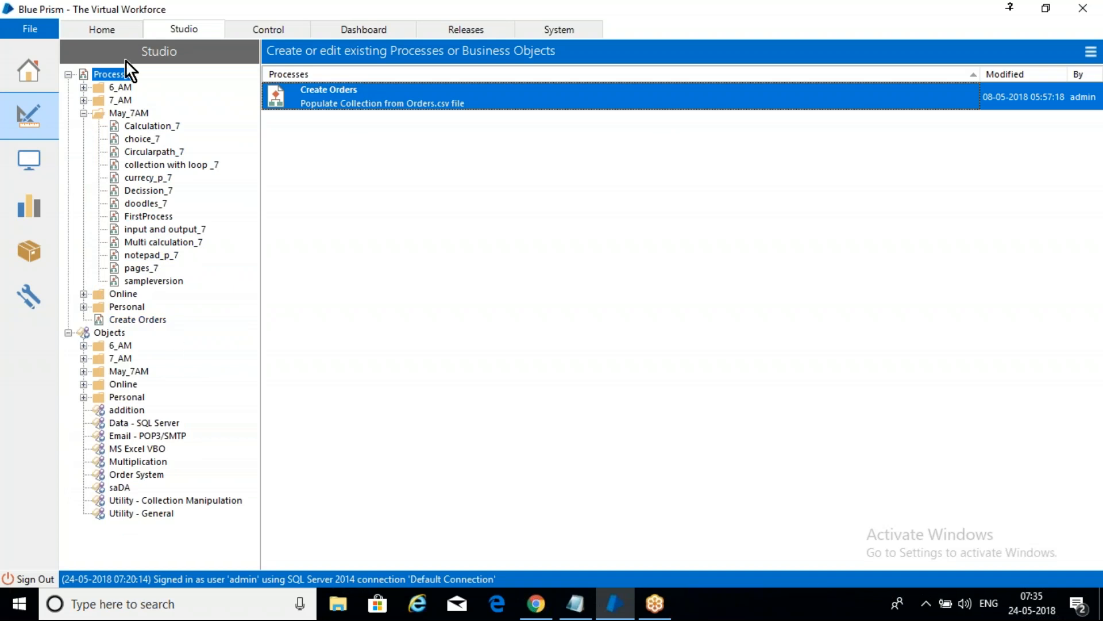
Step: Start a Process / Object export of type Process and choose Calculation_7 from the May_7AM folder
{"action": "left_click", "coordinate": [27, 32]}
{"action": "mouse_move", "coordinate": [123, 102]}
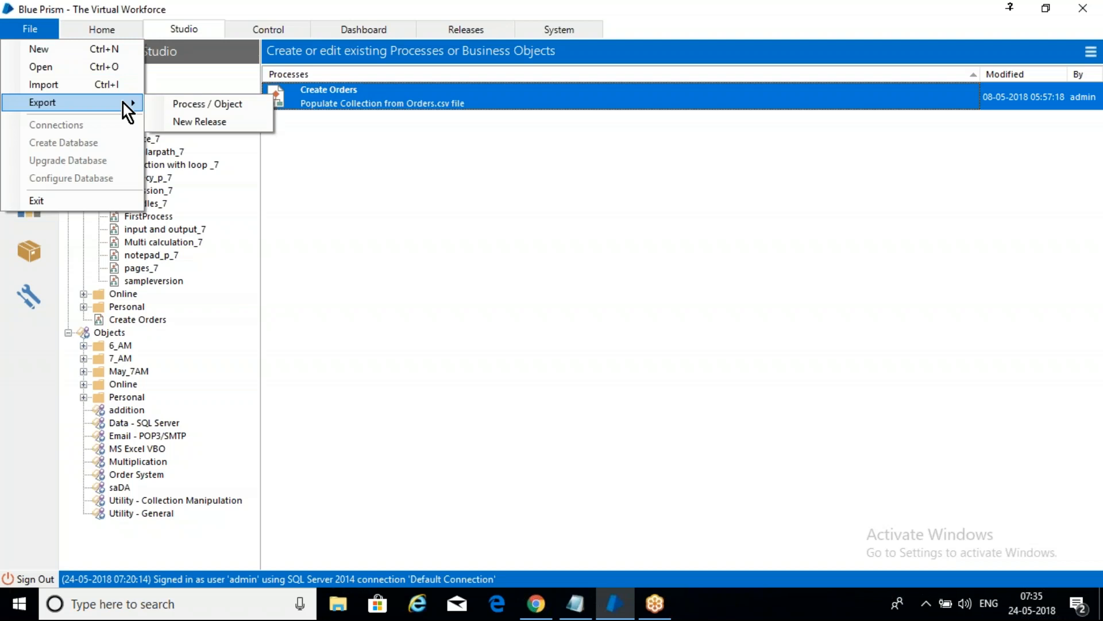
{"action": "left_click", "coordinate": [206, 102]}
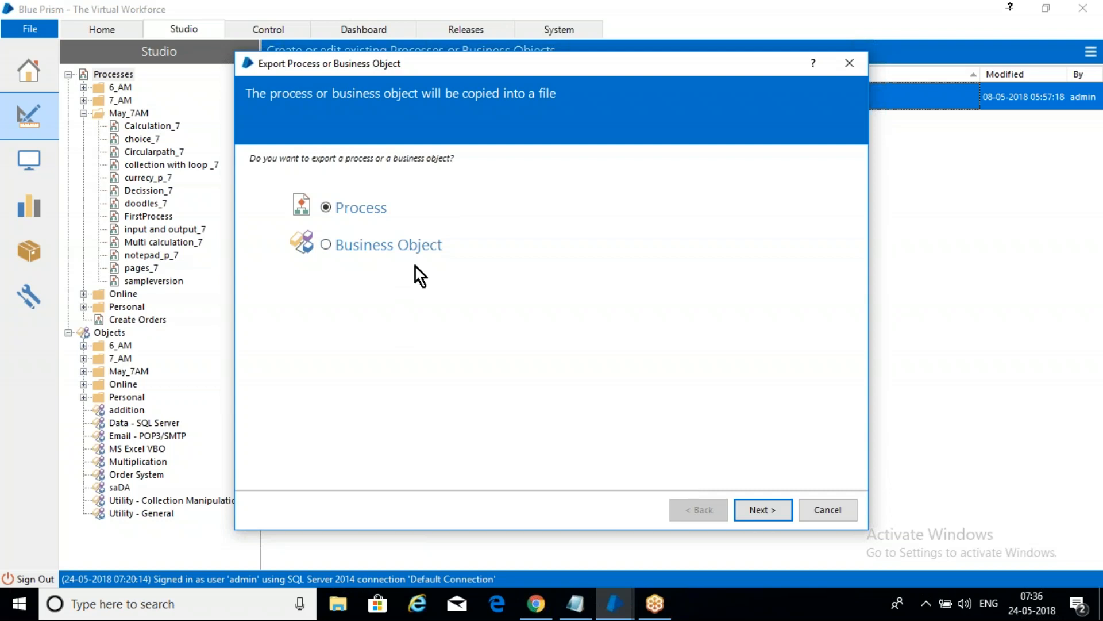
{"action": "left_click", "coordinate": [374, 253]}
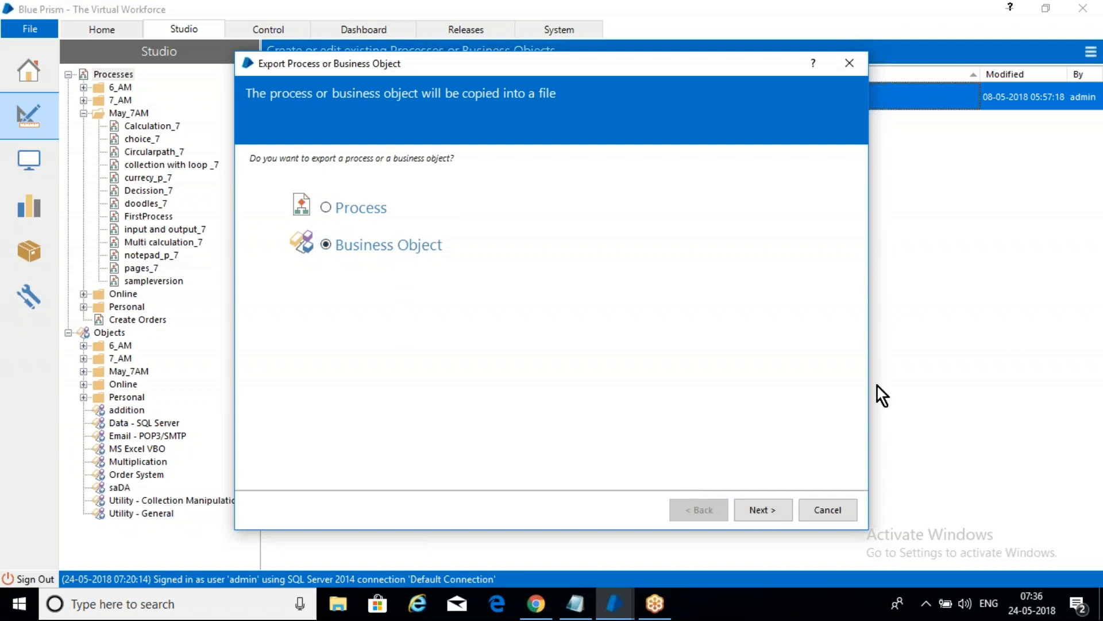
{"action": "left_click", "coordinate": [381, 210]}
{"action": "left_click", "coordinate": [774, 508]}
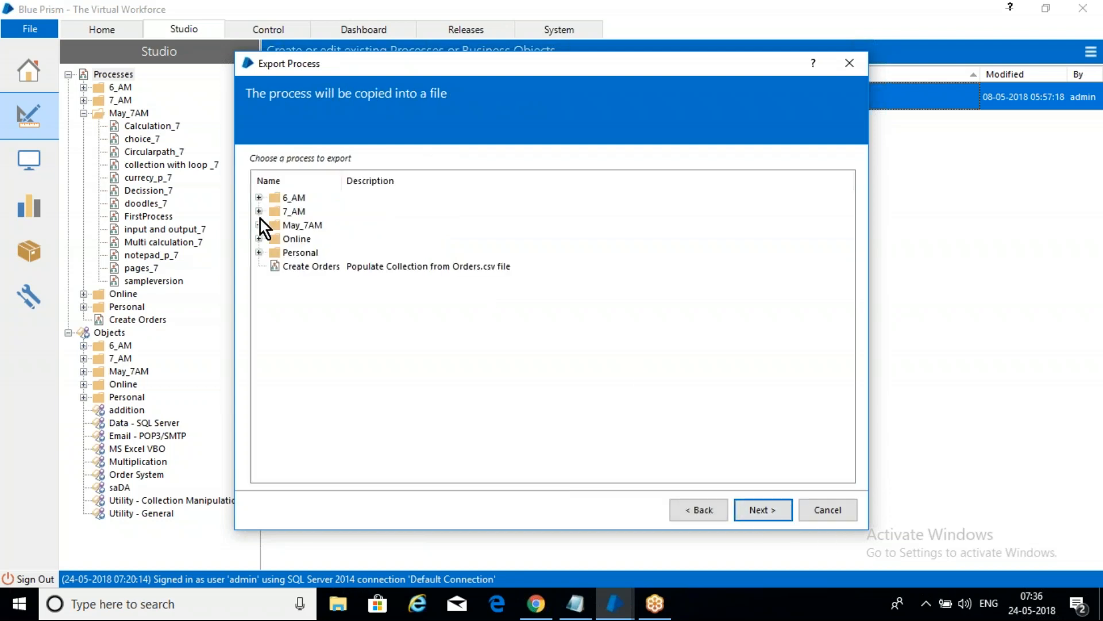
{"action": "left_click", "coordinate": [259, 224]}
{"action": "left_click", "coordinate": [309, 241]}
{"action": "left_click", "coordinate": [771, 512]}
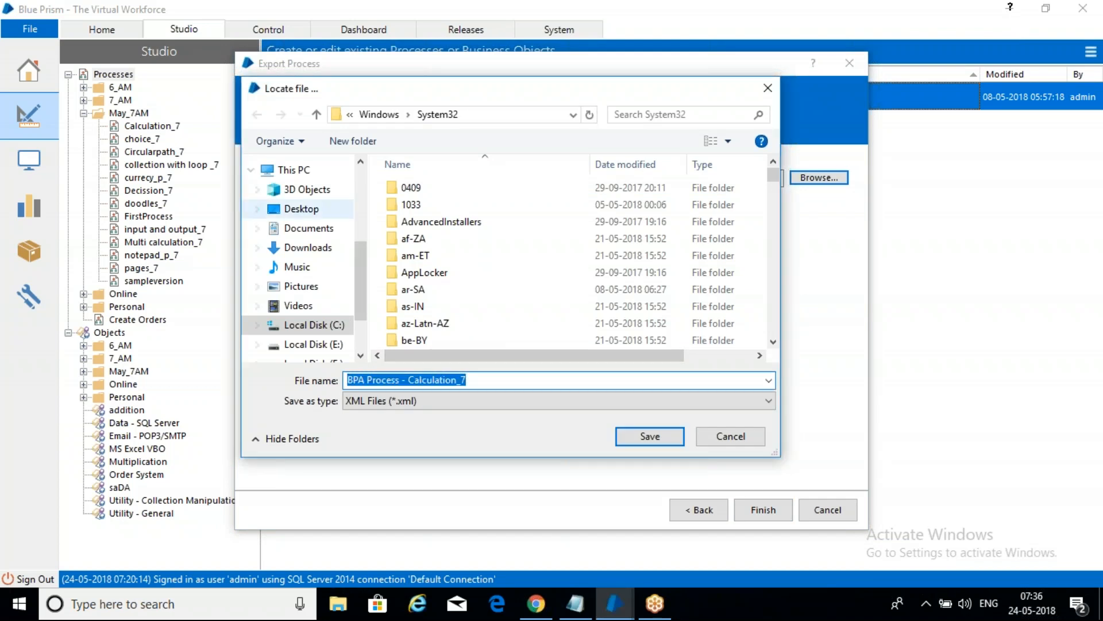
Step: Export the process to the Desktop as the XML file "BPA Process - Calculation_7" and finish the export
{"action": "left_click", "coordinate": [301, 209]}
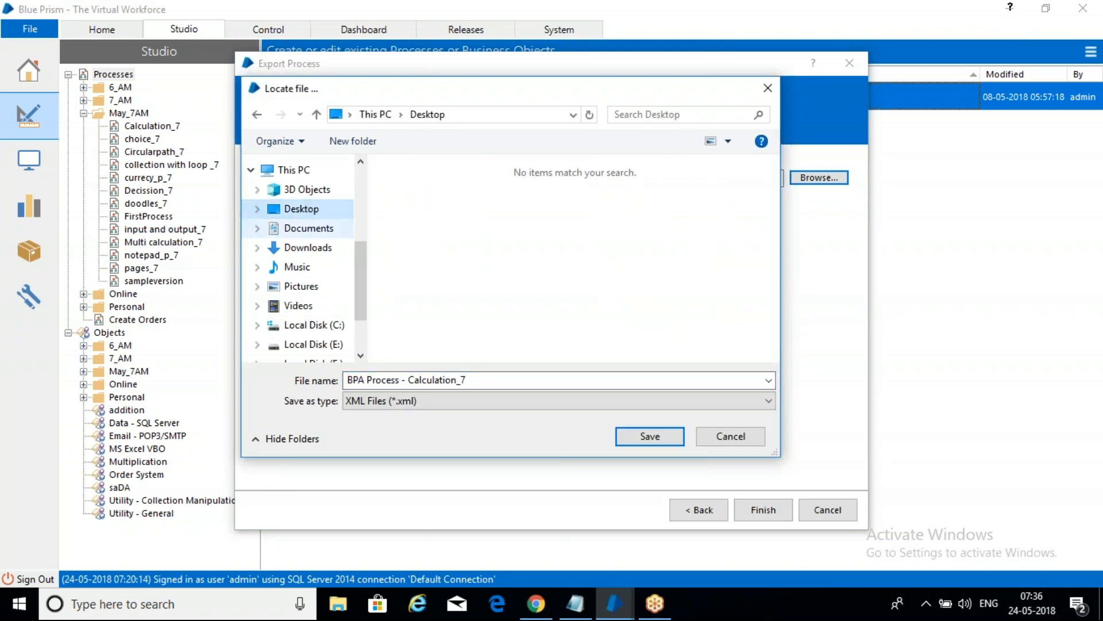
{"action": "left_click", "coordinate": [493, 381]}
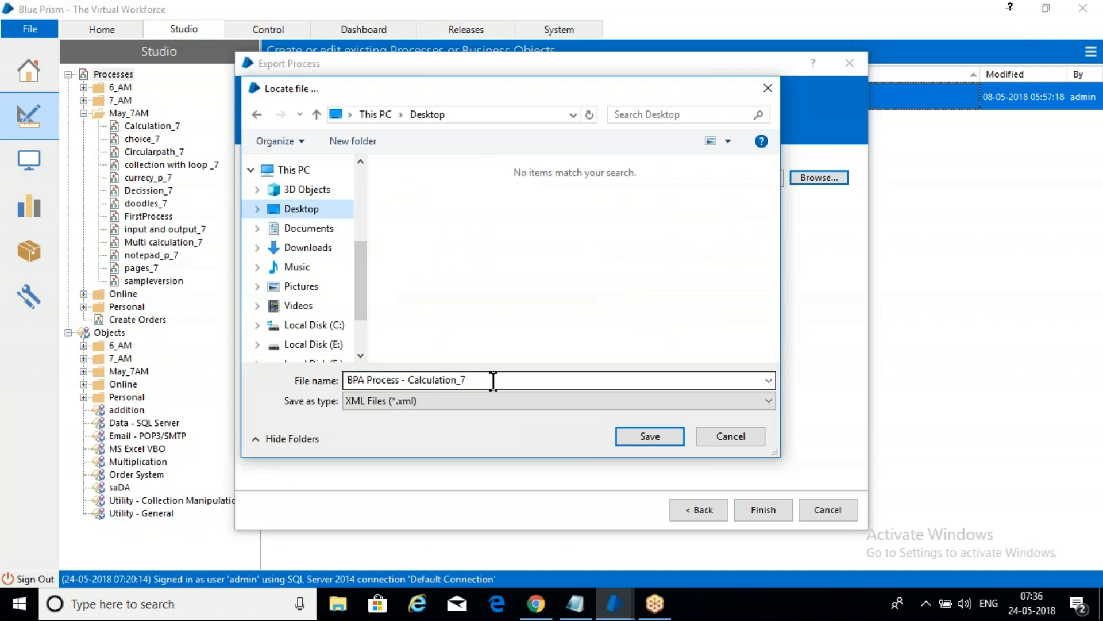
{"action": "left_click", "coordinate": [650, 437]}
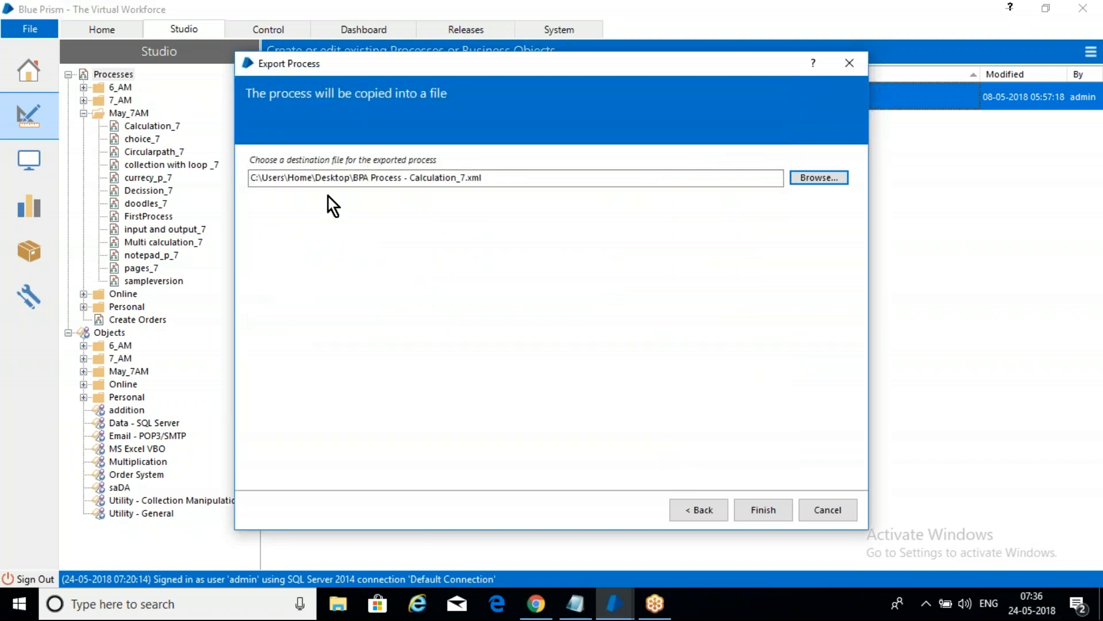
{"action": "left_click", "coordinate": [506, 181]}
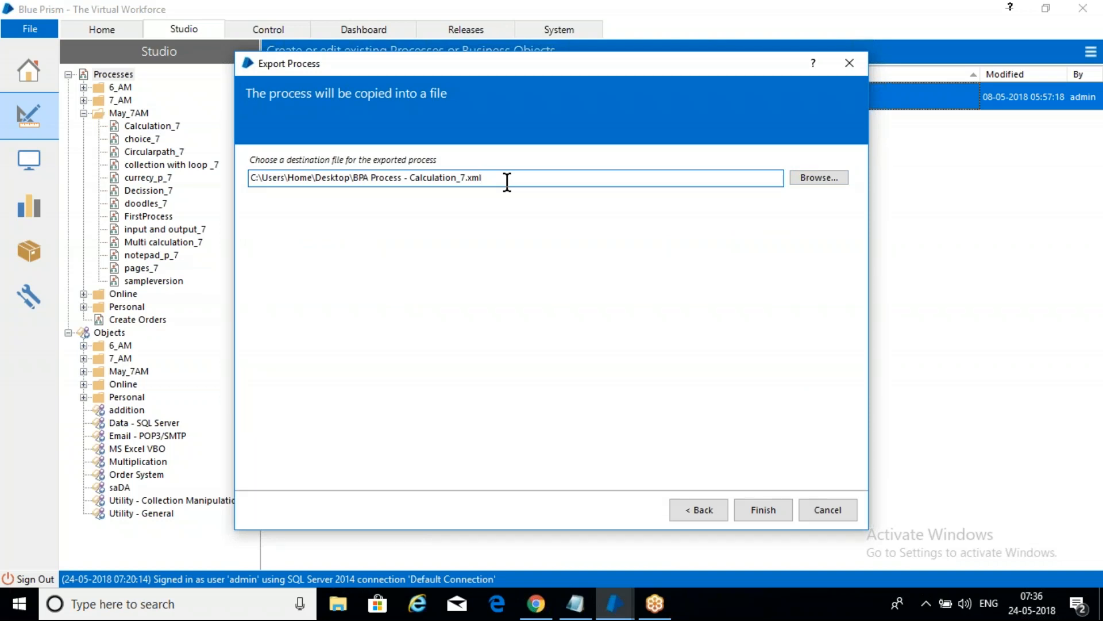
{"action": "left_click", "coordinate": [757, 510]}
Step: Check the exported Calculation_7 file on the Windows desktop and switch back to Blue Prism
{"action": "key", "text": "super+d"}
{"action": "left_click", "coordinate": [167, 513]}
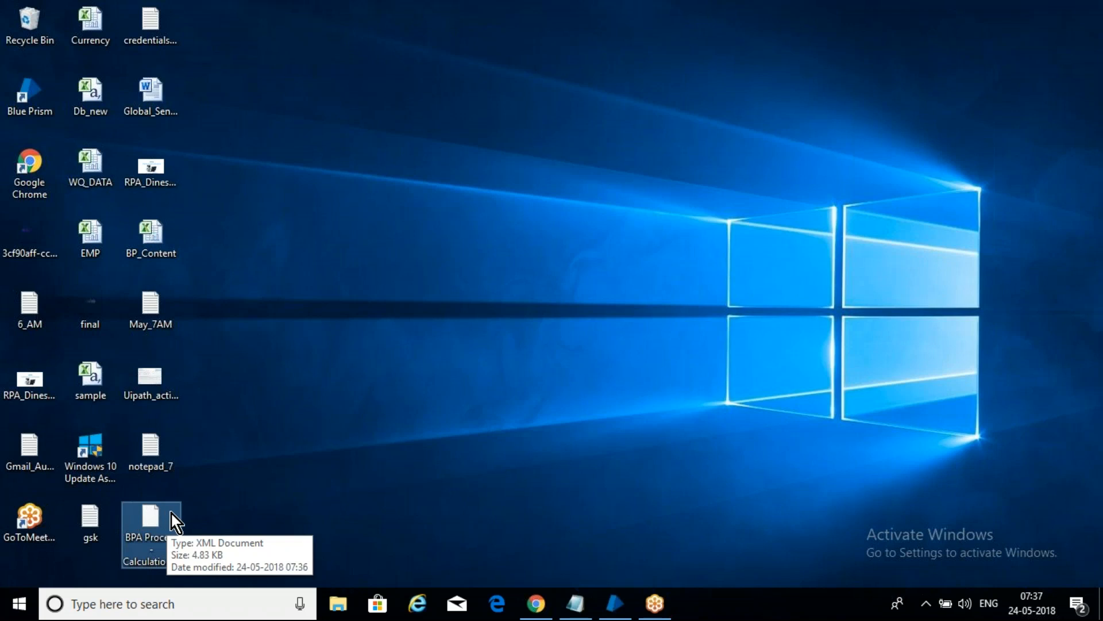
{"action": "left_click", "coordinate": [500, 322]}
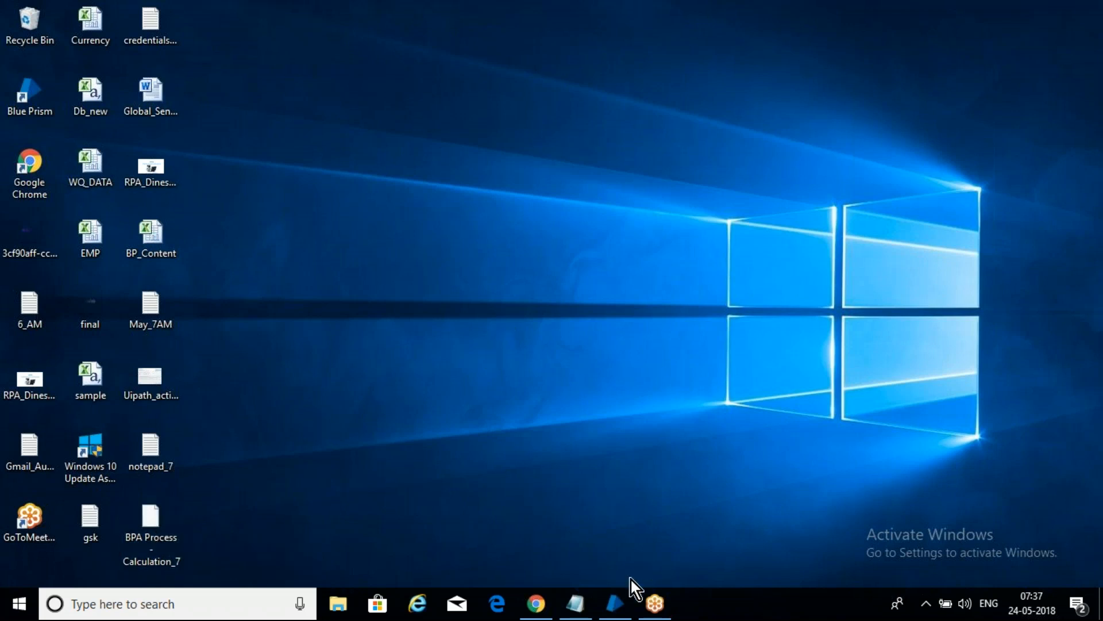
{"action": "left_click", "coordinate": [615, 604]}
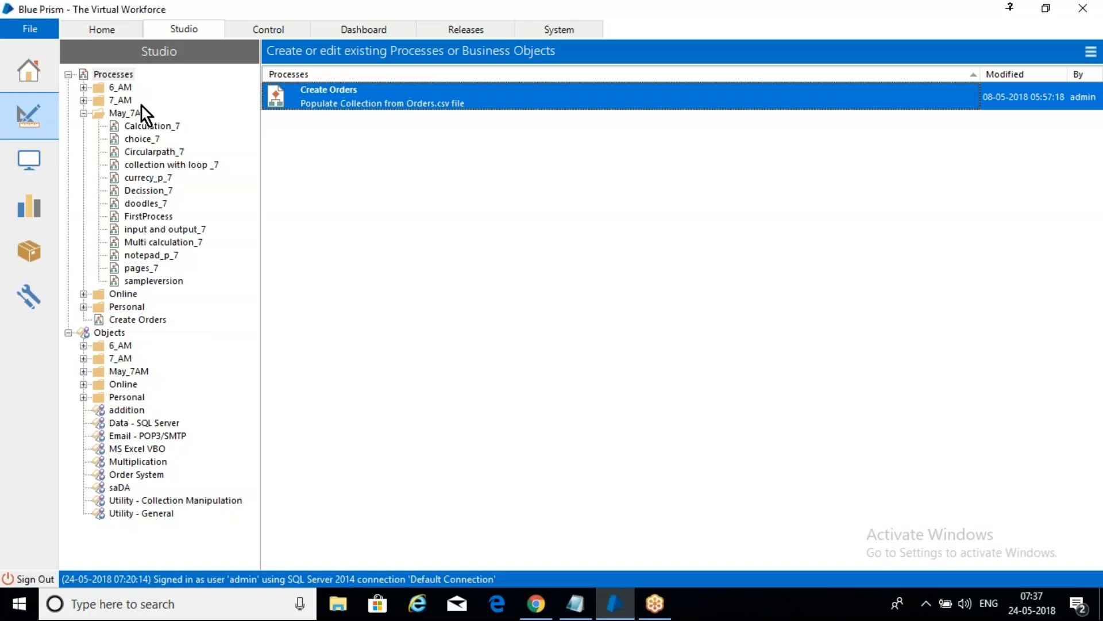
Step: Start an import and choose "BPA Process - Calculation_7.xml" from the Desktop as the input file
{"action": "left_click", "coordinate": [28, 26]}
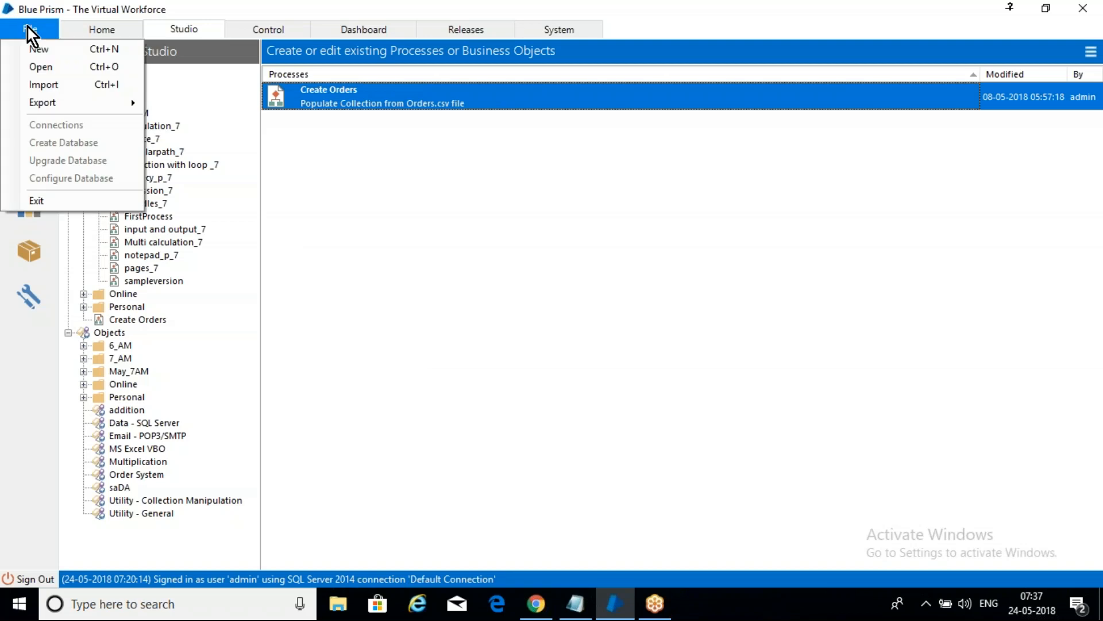
{"action": "left_click", "coordinate": [84, 88]}
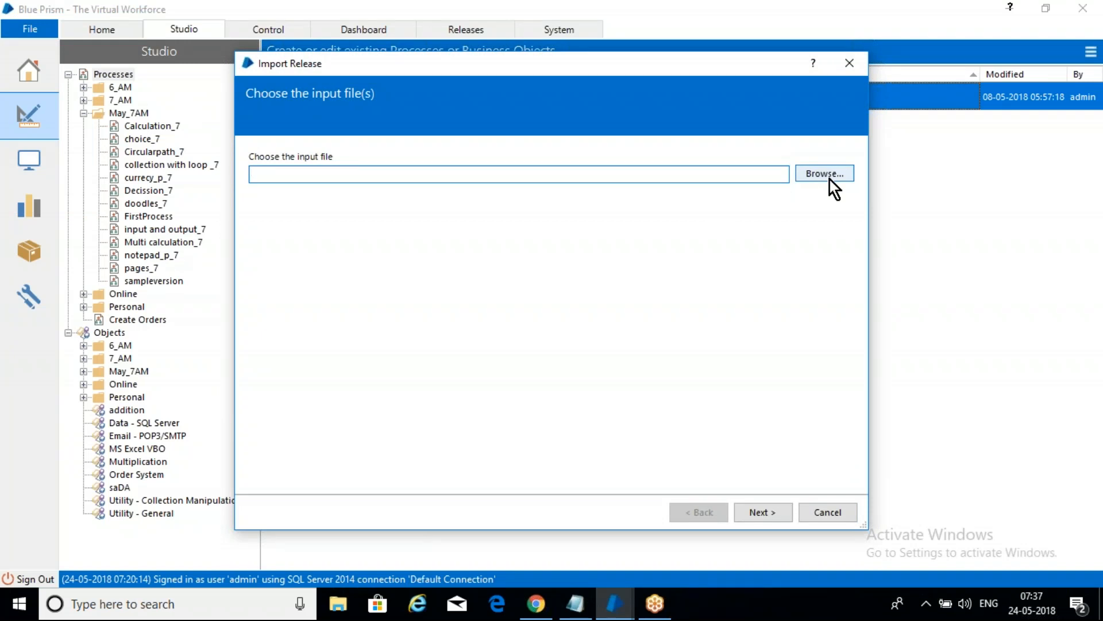
{"action": "left_click", "coordinate": [829, 180]}
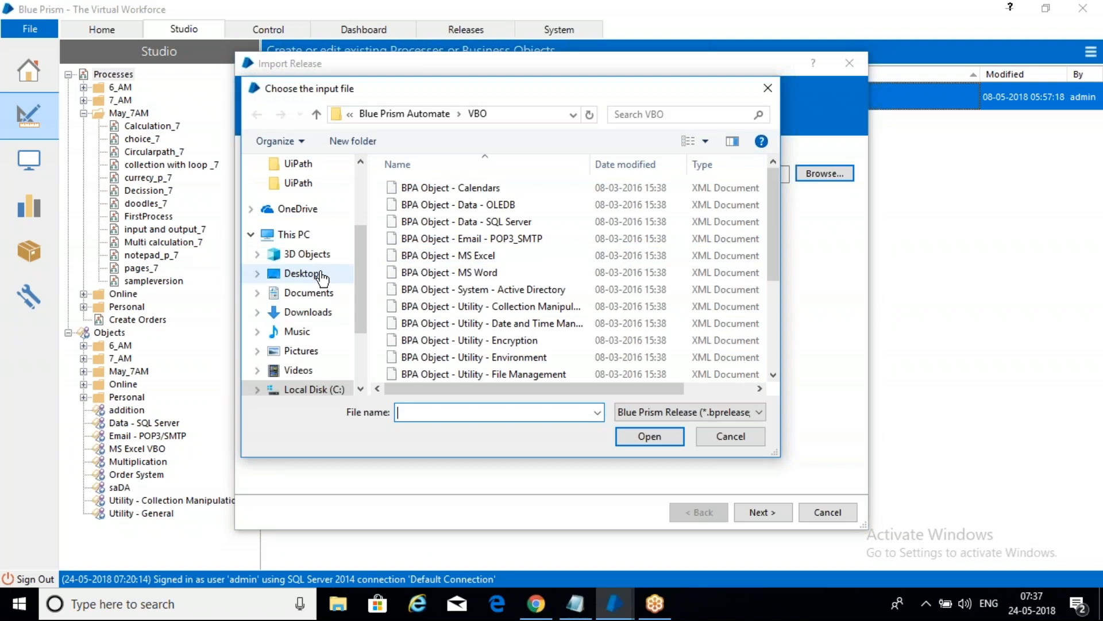
{"action": "left_click", "coordinate": [301, 273]}
{"action": "left_click", "coordinate": [438, 212]}
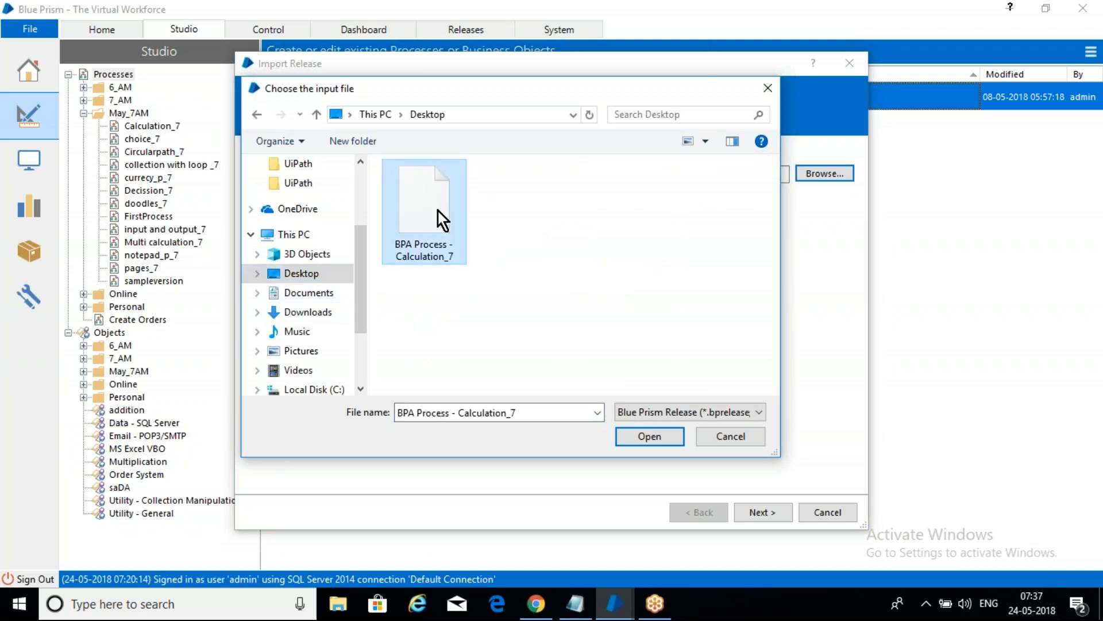
{"action": "left_click", "coordinate": [649, 436]}
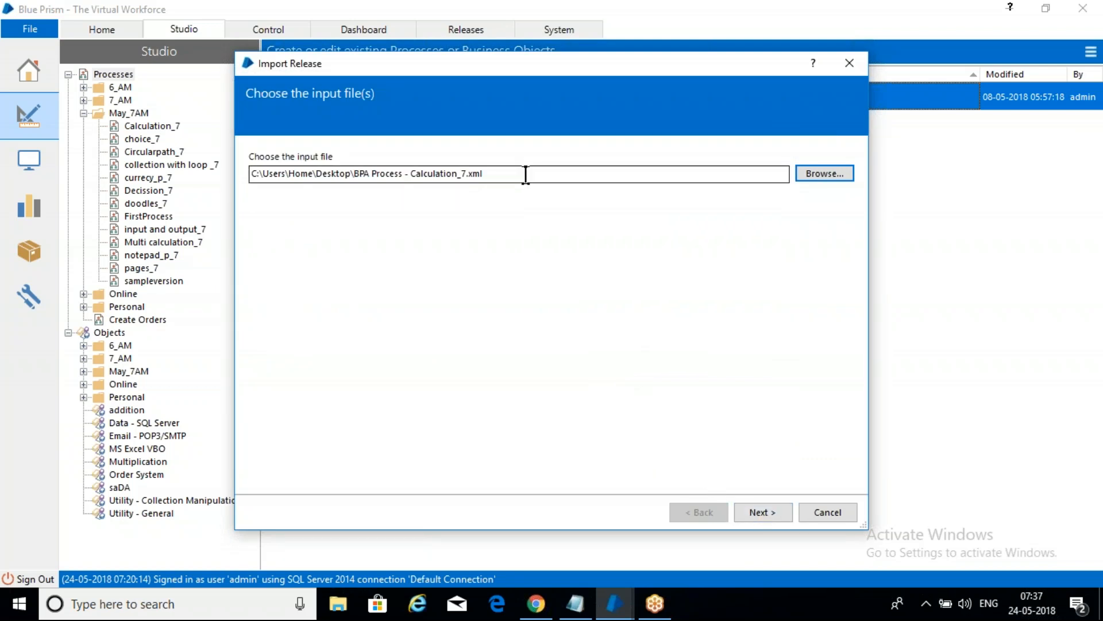
Step: Import Calculation_7 by overwriting the existing process with the incoming one, and close the import wizard
{"action": "left_click", "coordinate": [782, 514]}
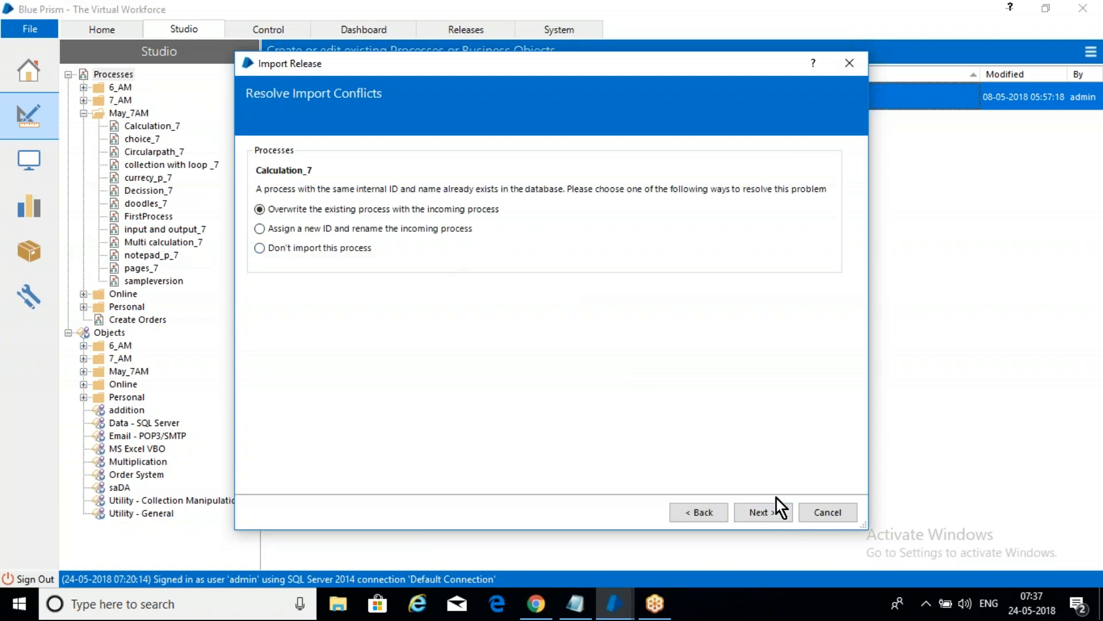
{"action": "left_click", "coordinate": [761, 516]}
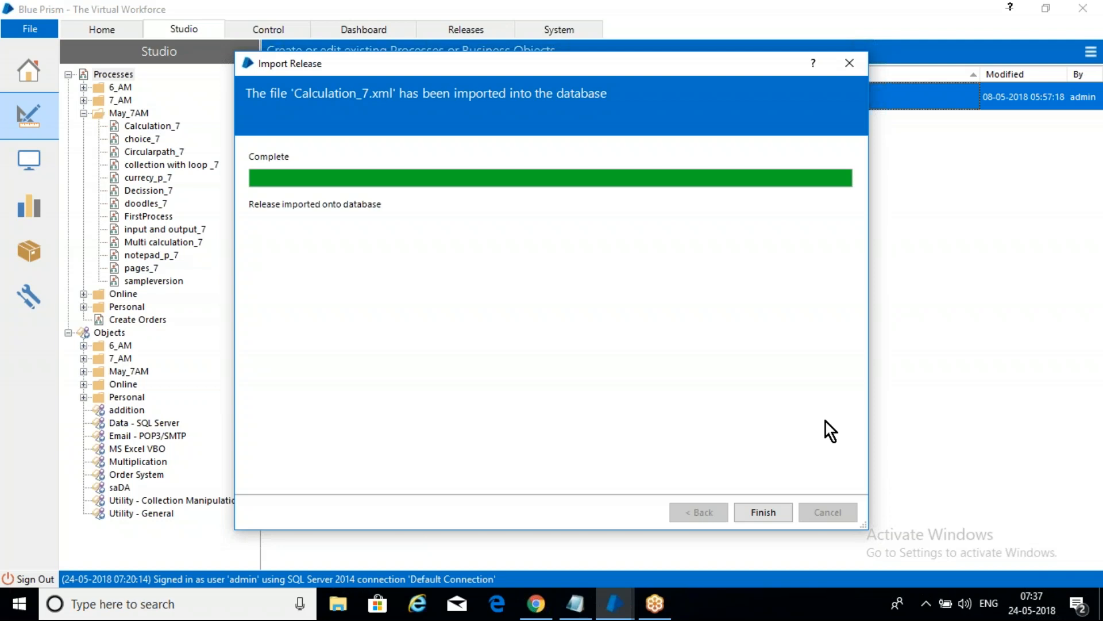
{"action": "left_click", "coordinate": [850, 65]}
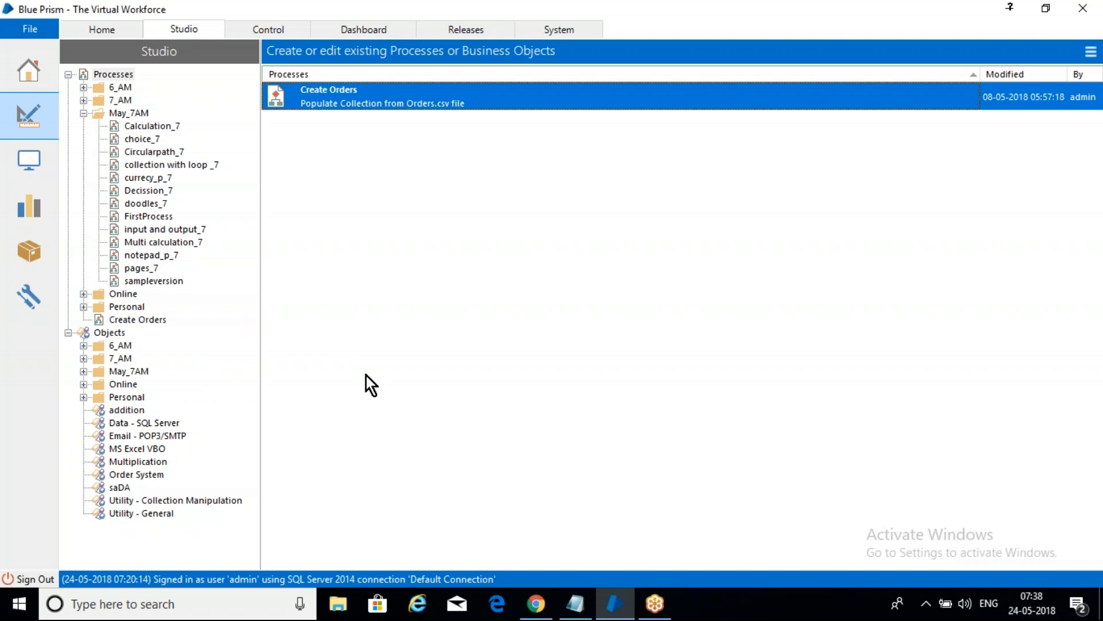
Step: Switch to the May_7AM notes in Notepad and add the line "process -- schedule -- queues" below the export and import line
{"action": "left_click", "coordinate": [576, 604]}
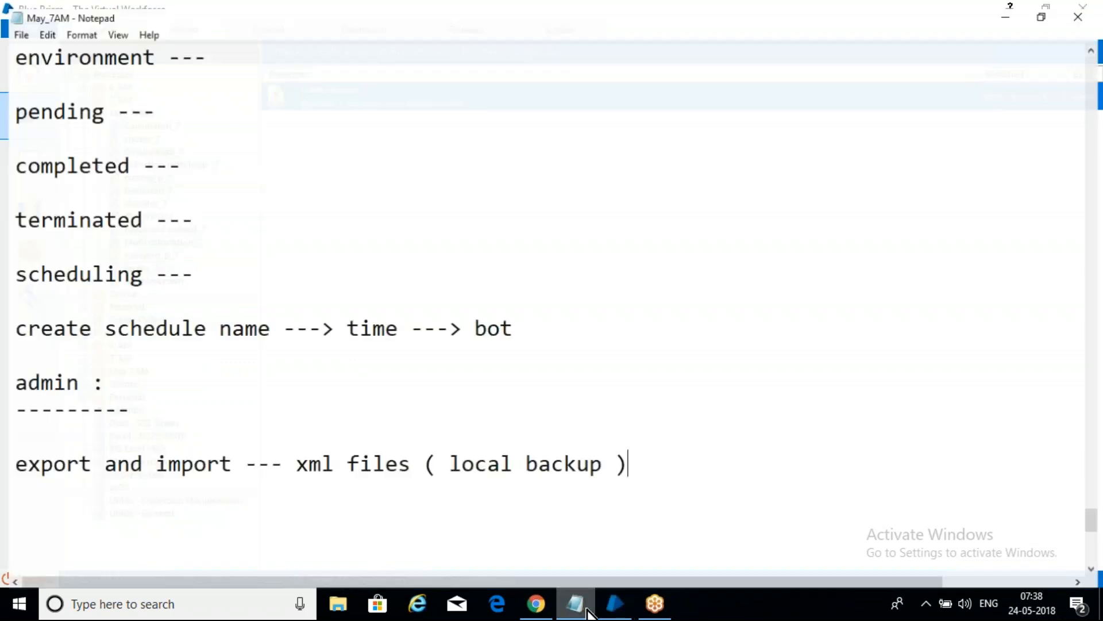
{"action": "left_click", "coordinate": [662, 515]}
{"action": "key", "text": "Return"}
{"action": "key", "text": "Return"}
{"action": "type", "text": "pr"}
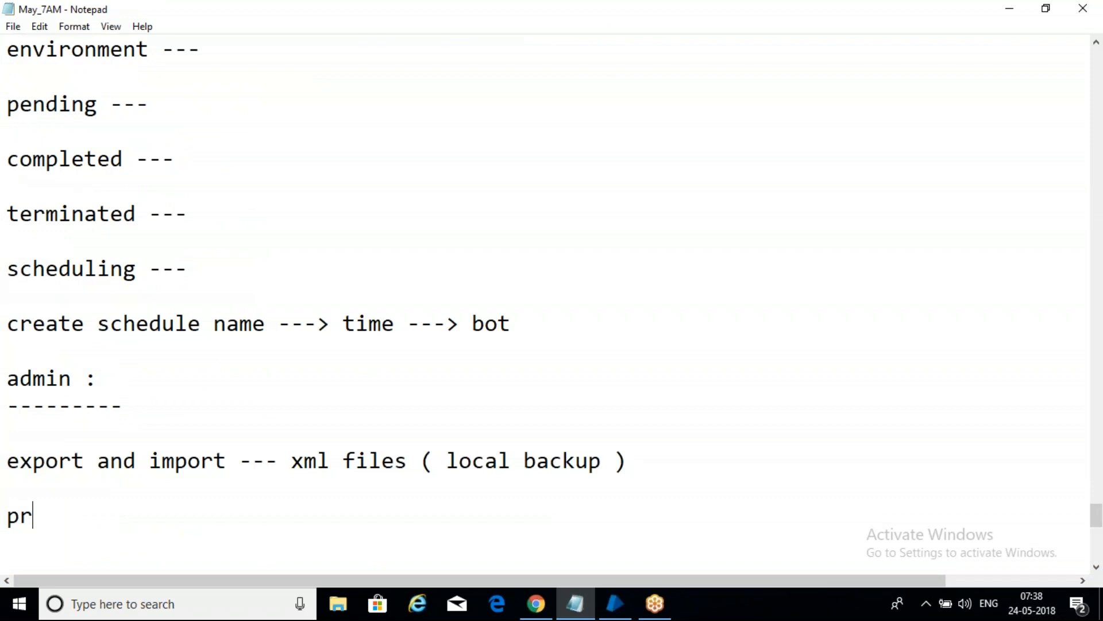
{"action": "type", "text": "ocess -- schedu"}
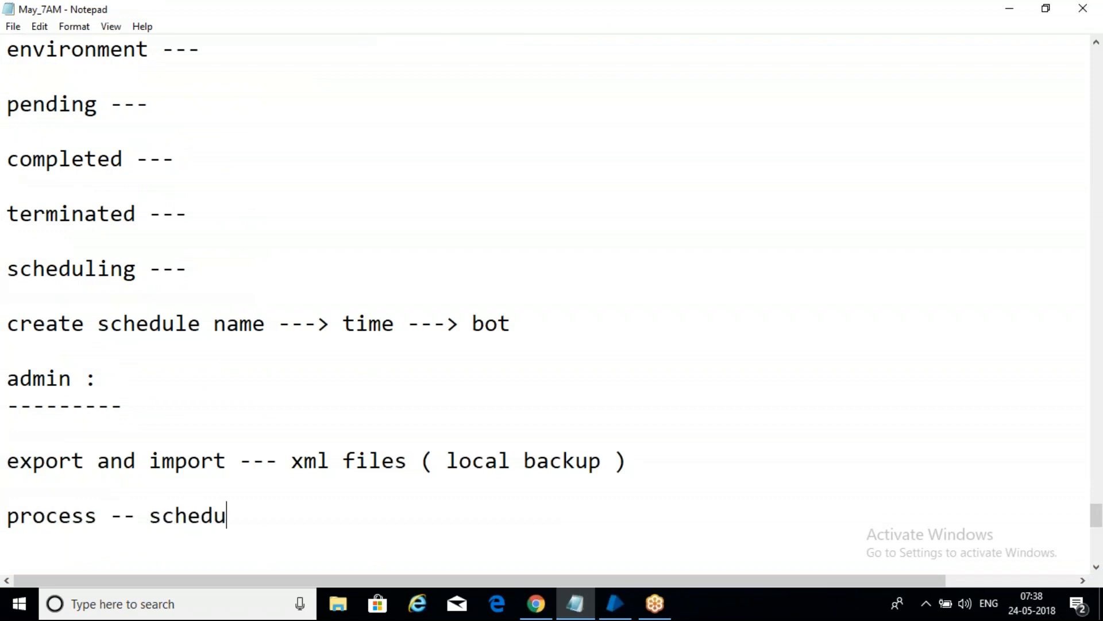
{"action": "type", "text": "le -- queues"}
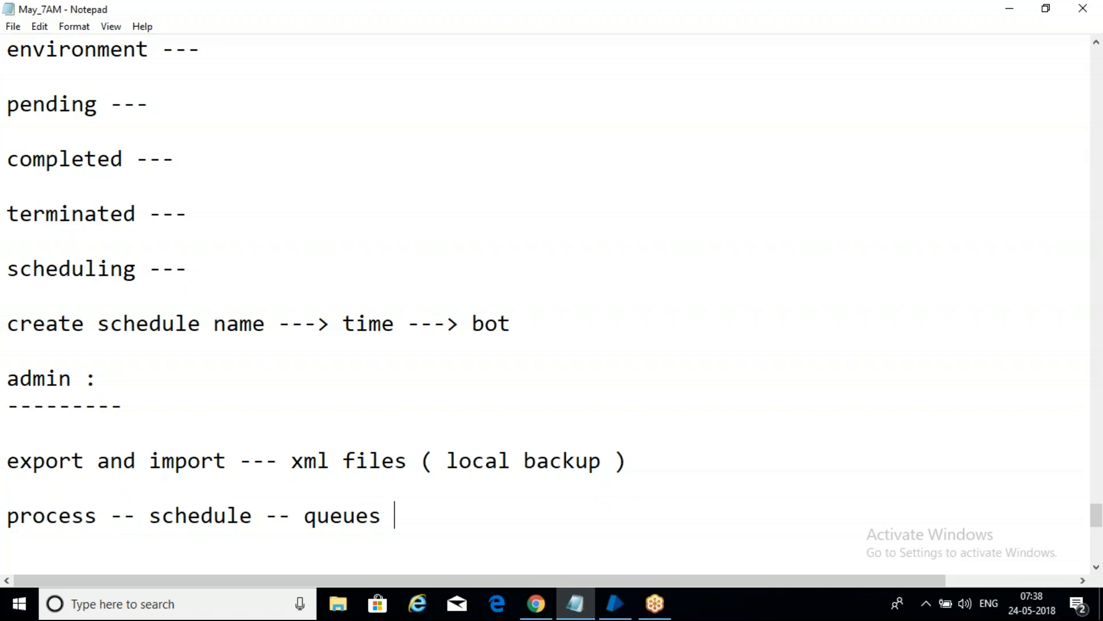
{"action": "type", "text": " -- crede"}
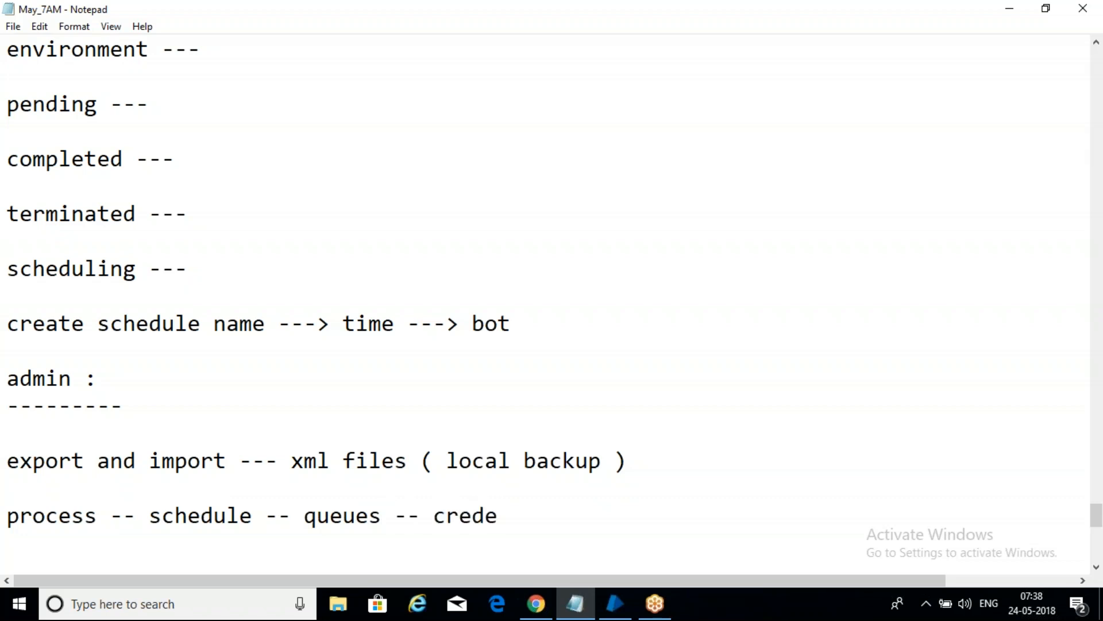
{"action": "type", "text": "ntial "}
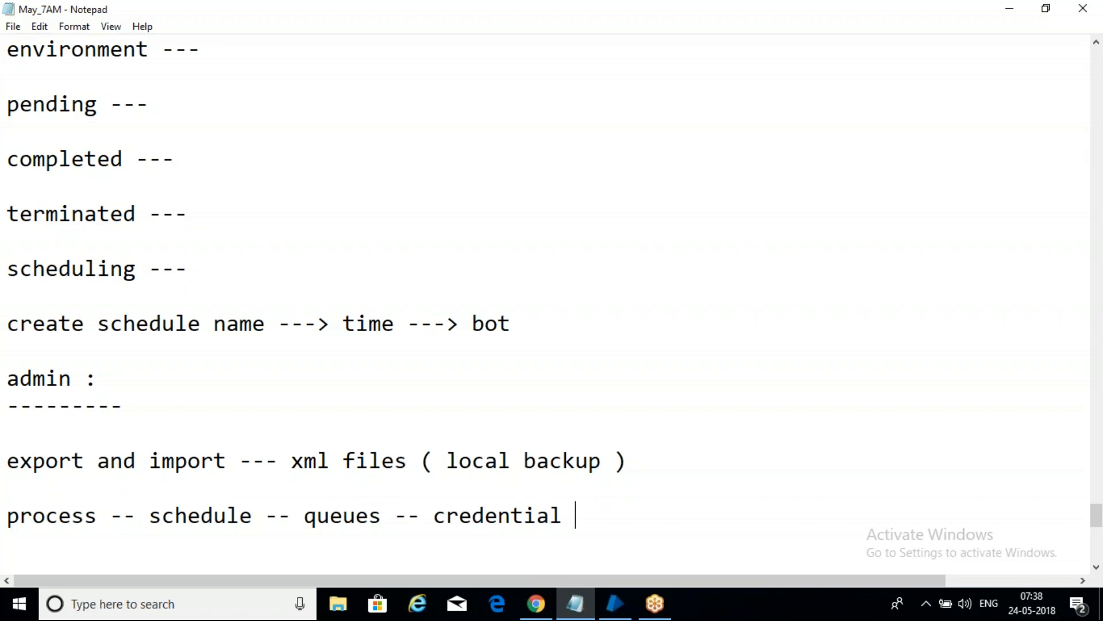
{"action": "type", "text": "-- env var"}
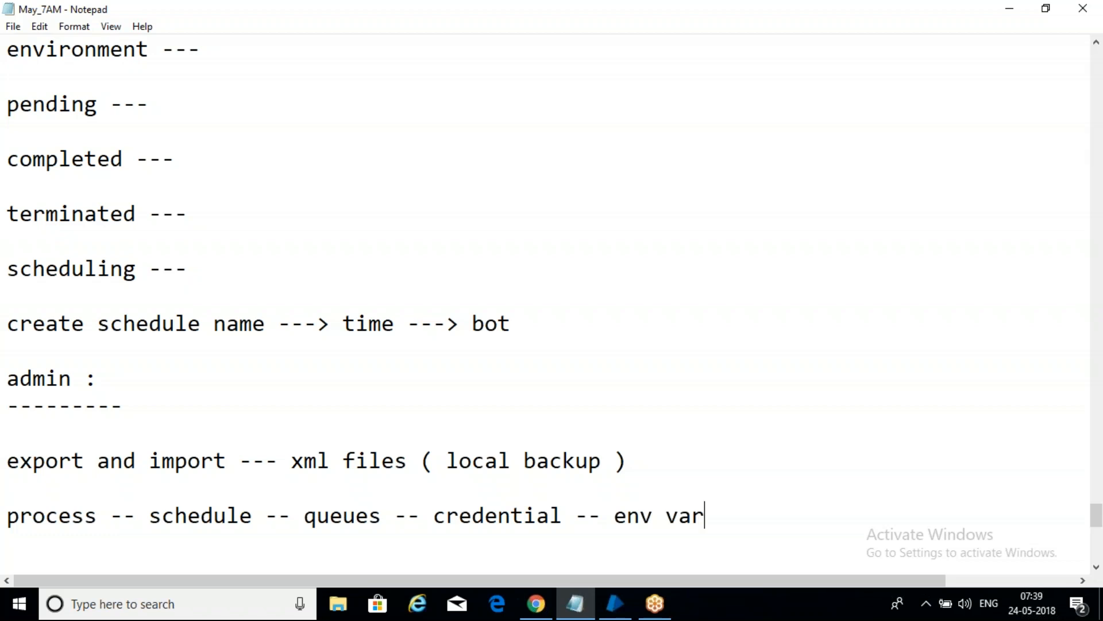
{"action": "type", "text": "iables"}
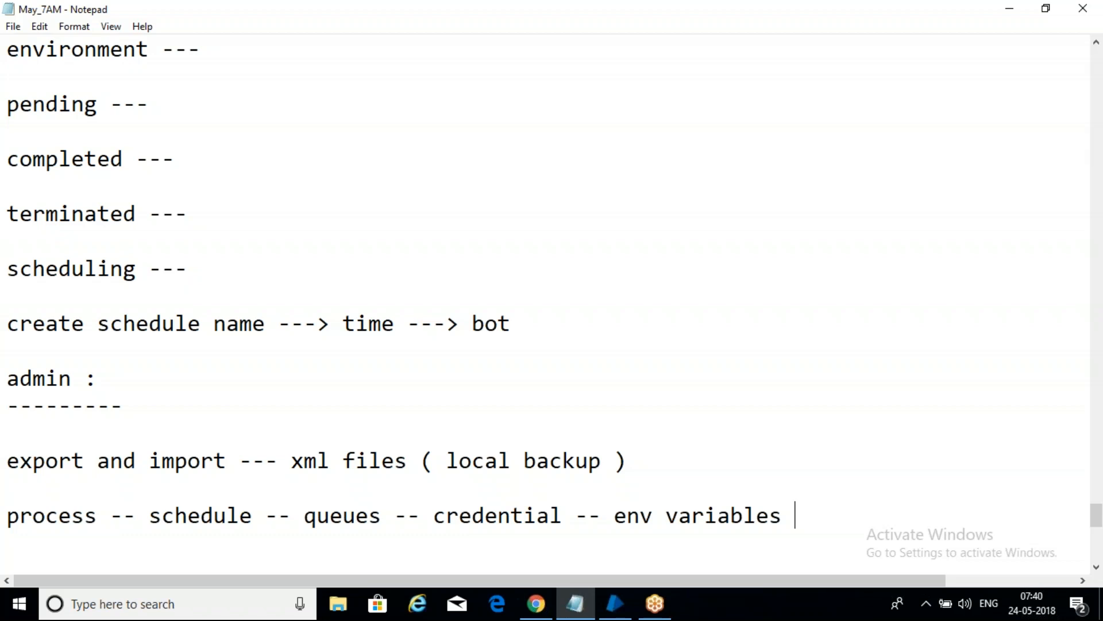
Step: Add the line "release files ---- .bp release files" below the process and schedule line, followed by blank lines
{"action": "key", "text": "Return"}
{"action": "key", "text": "Return"}
{"action": "type", "text": "release "}
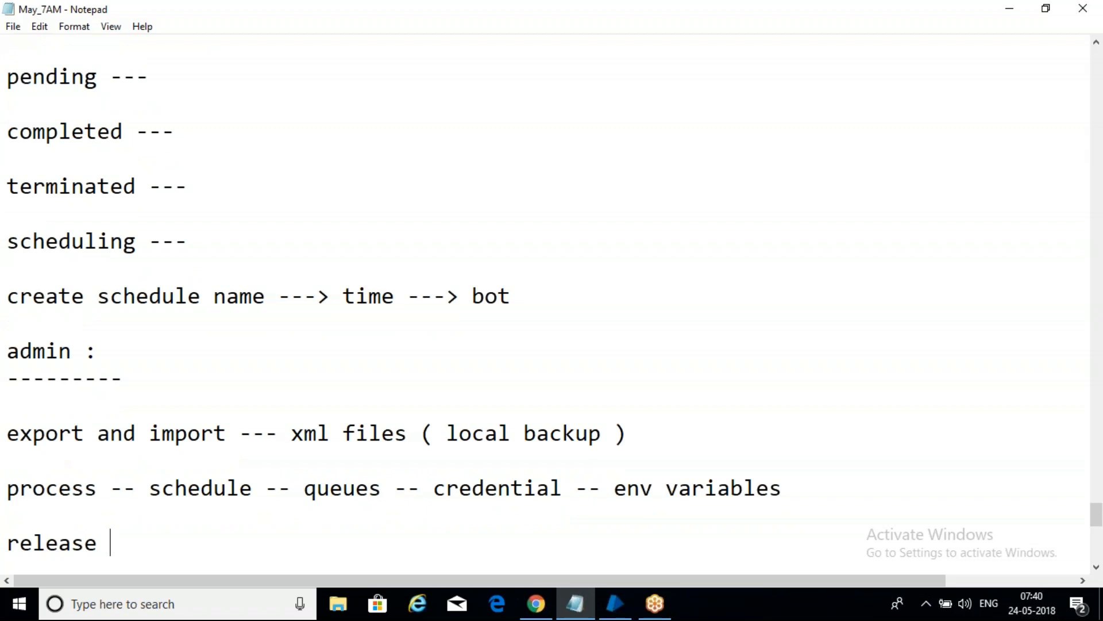
{"action": "type", "text": "files"}
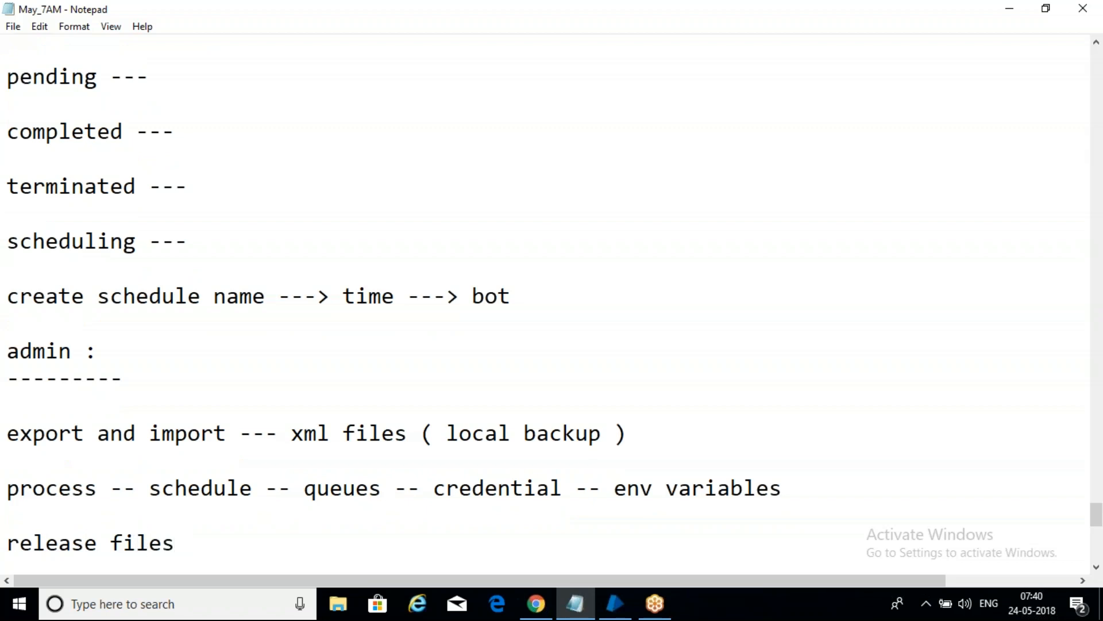
{"action": "type", "text": " ---- .bp rel"}
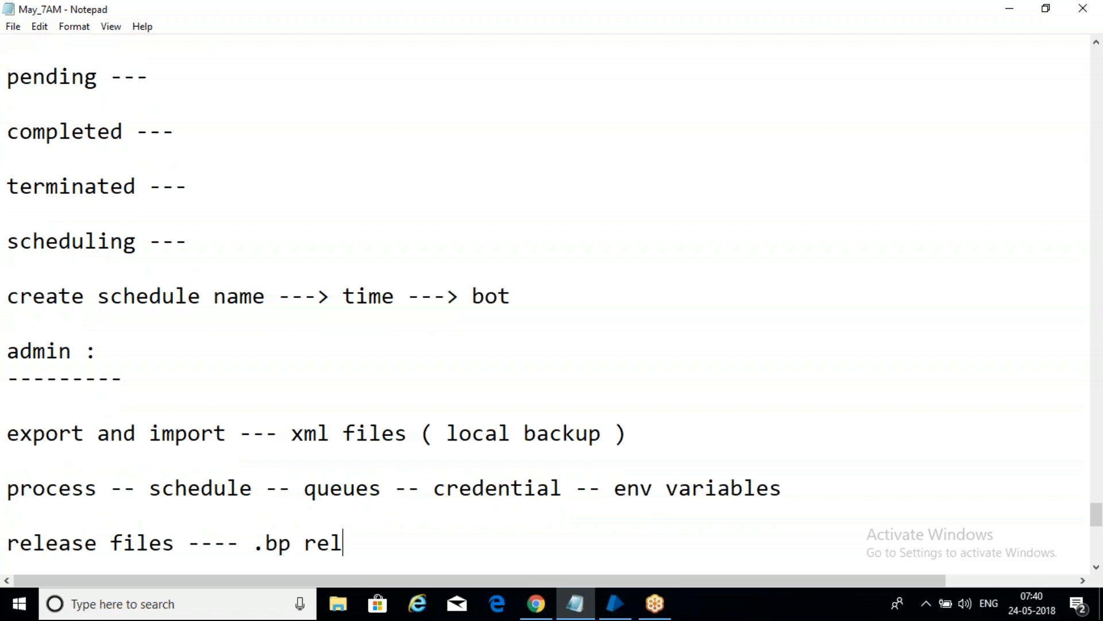
{"action": "type", "text": "ease files"}
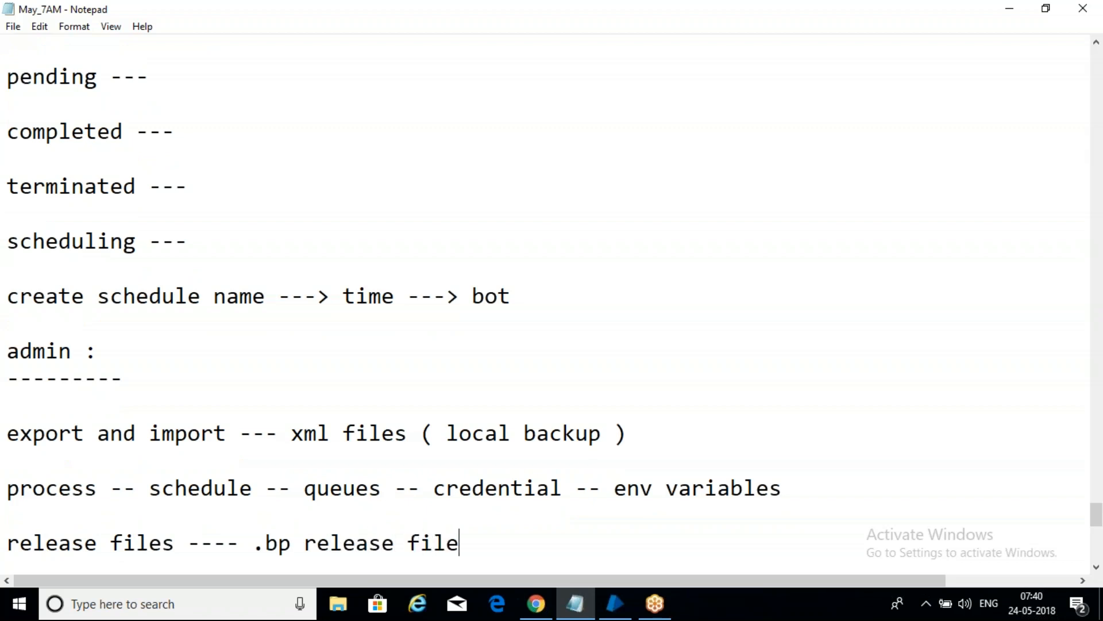
{"action": "key", "text": "Return"}
{"action": "key", "text": "Return"}
{"action": "key", "text": "Return"}
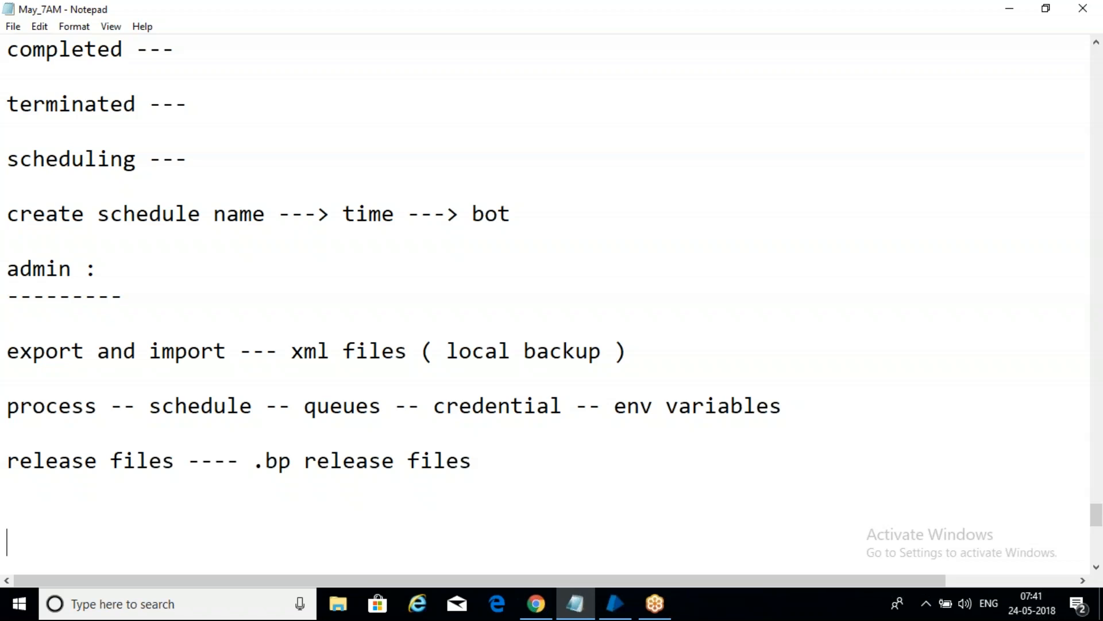
Step: Add the line "package --- process, objects , sch , queues, varibales, ......" below the release files line
{"action": "left_click", "coordinate": [510, 461]}
{"action": "key", "text": "Return"}
{"action": "key", "text": "Return"}
{"action": "type", "text": "package"}
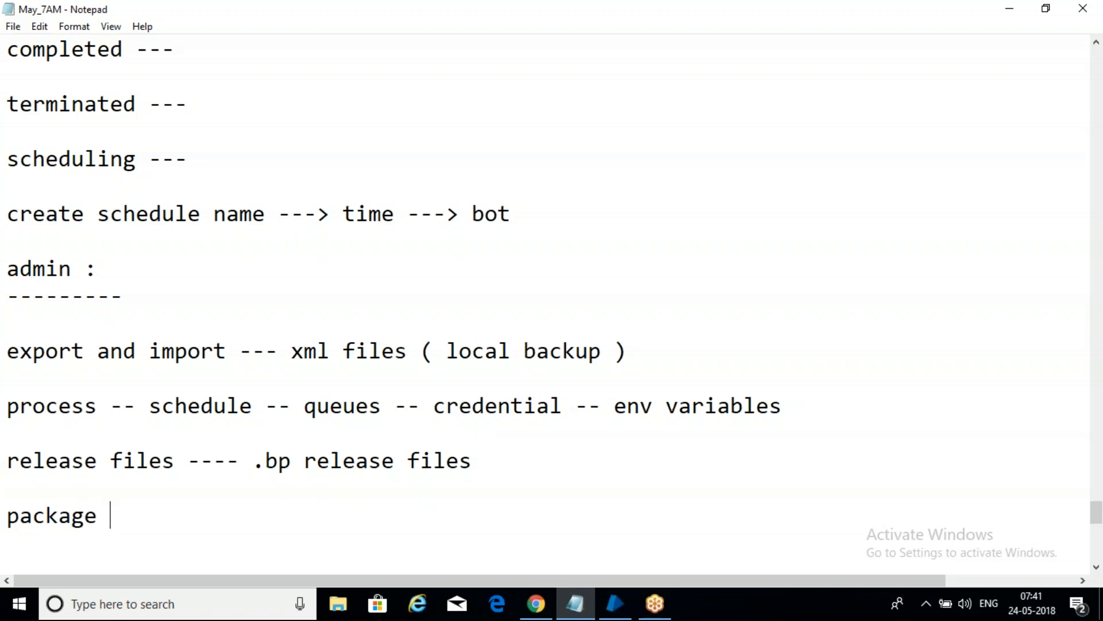
{"action": "type", "text": " ---"}
{"action": "type", "text": "process"}
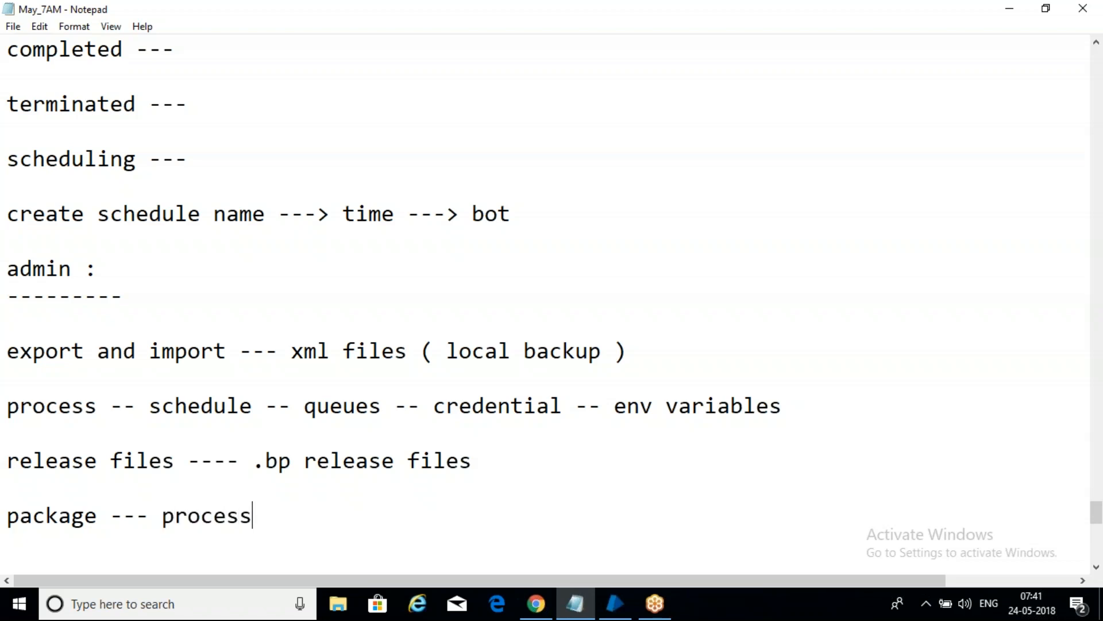
{"action": "type", "text": ", objects"}
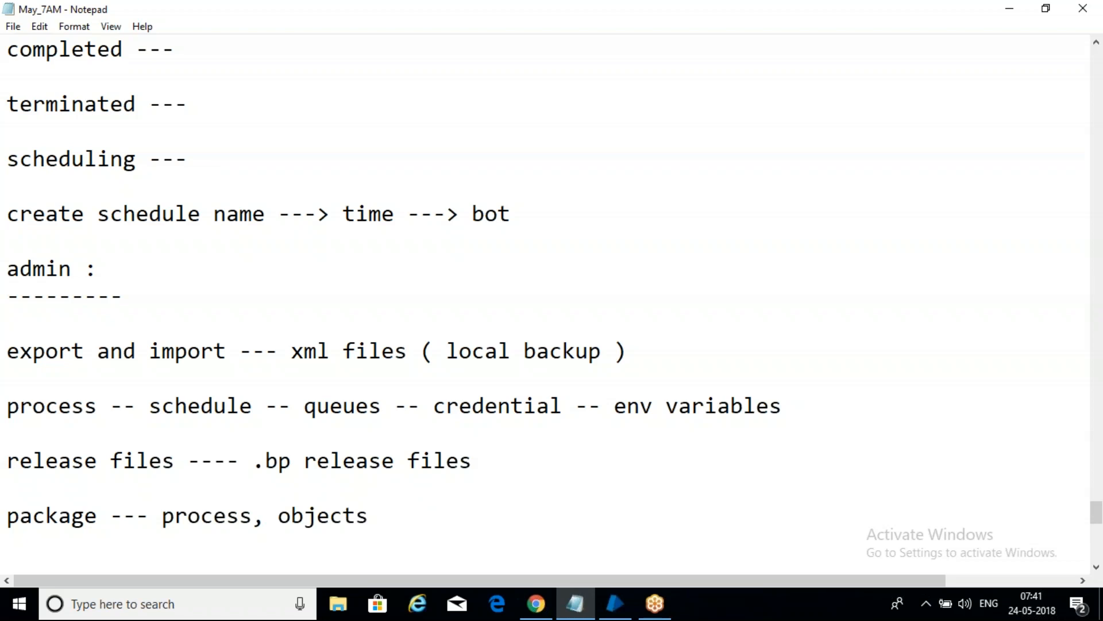
{"action": "type", "text": " , sch , qu"}
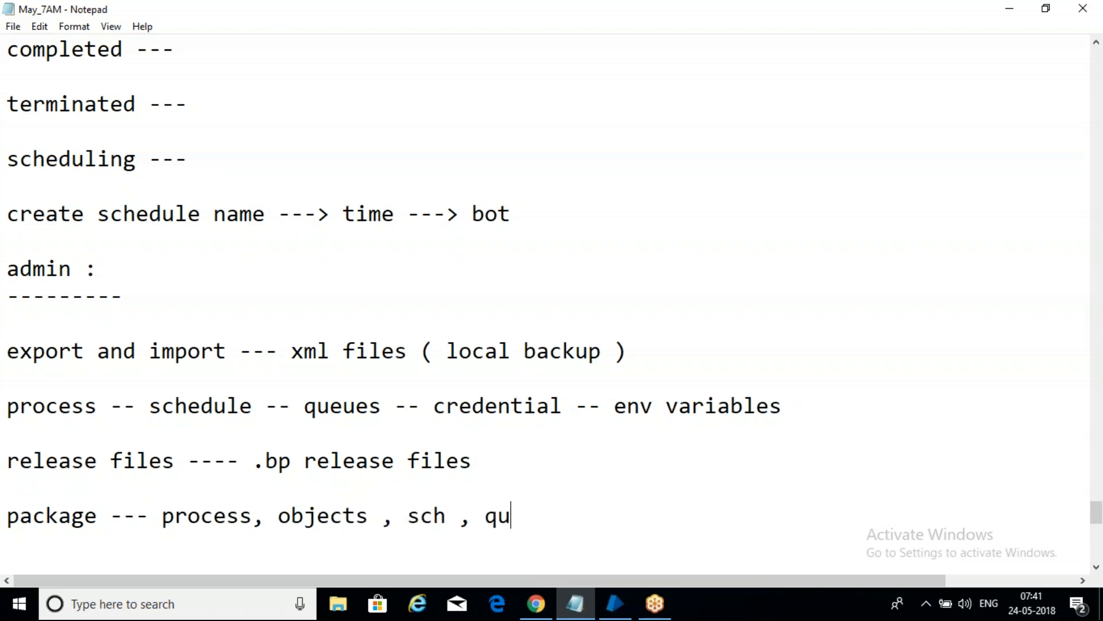
{"action": "type", "text": "eues, "}
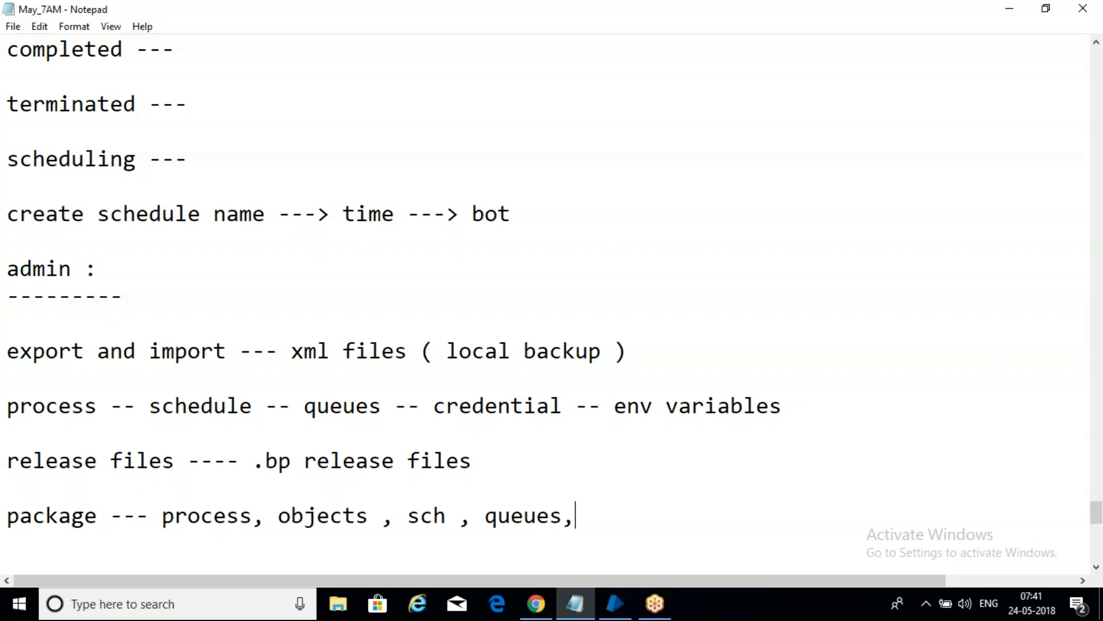
{"action": "type", "text": "varib"}
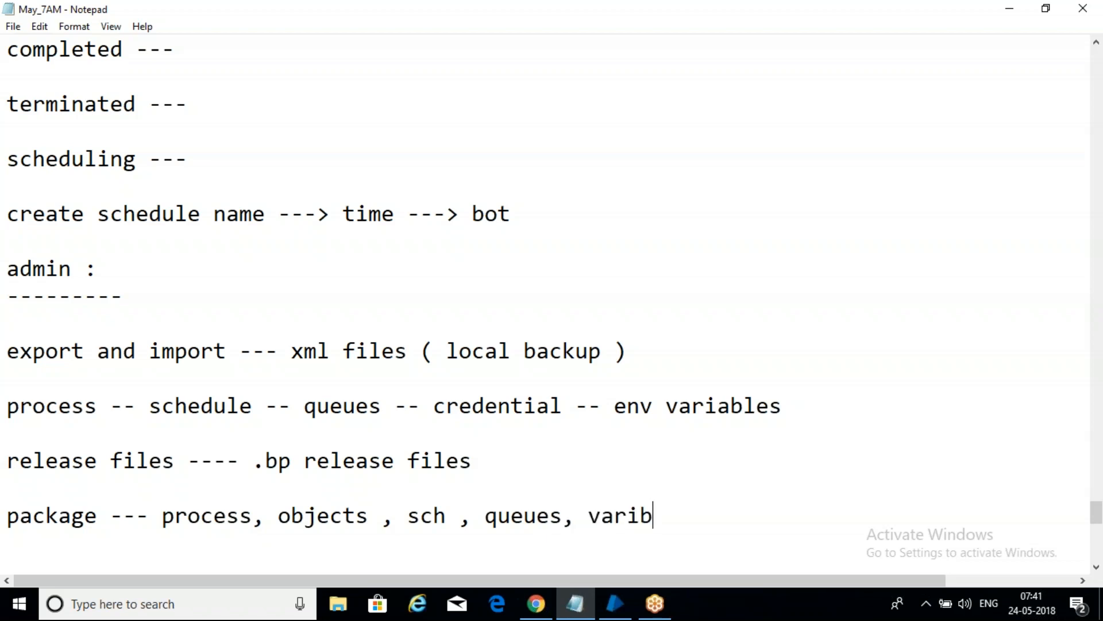
{"action": "type", "text": "ales, ......"}
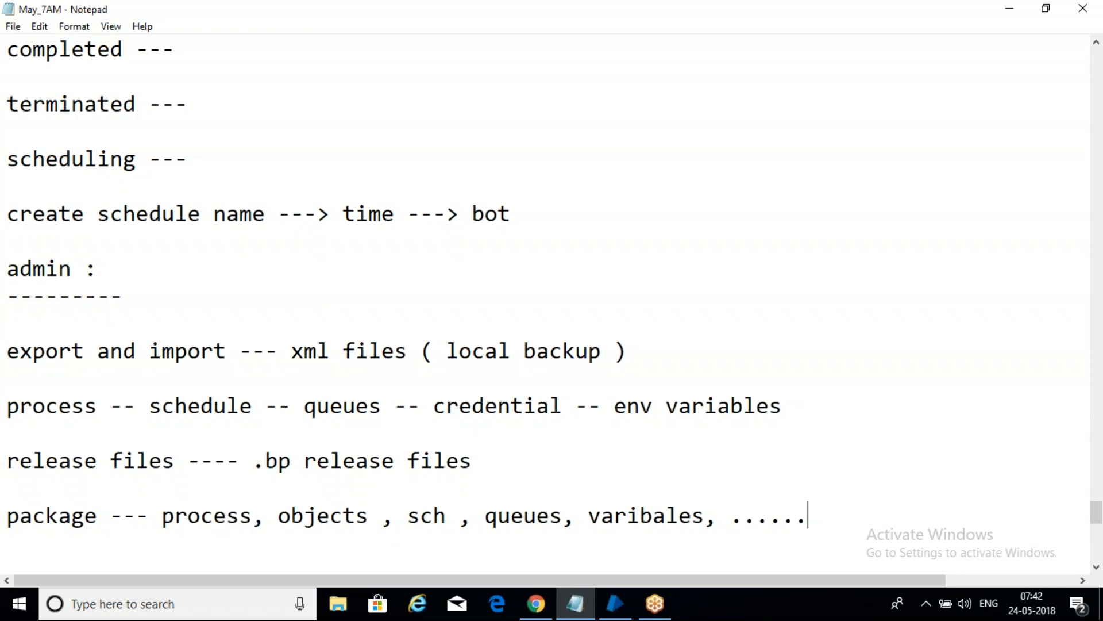
Step: Add the line "one release file" below the package line and start a new line
{"action": "key", "text": "Return"}
{"action": "key", "text": "Return"}
{"action": "type", "text": "on"}
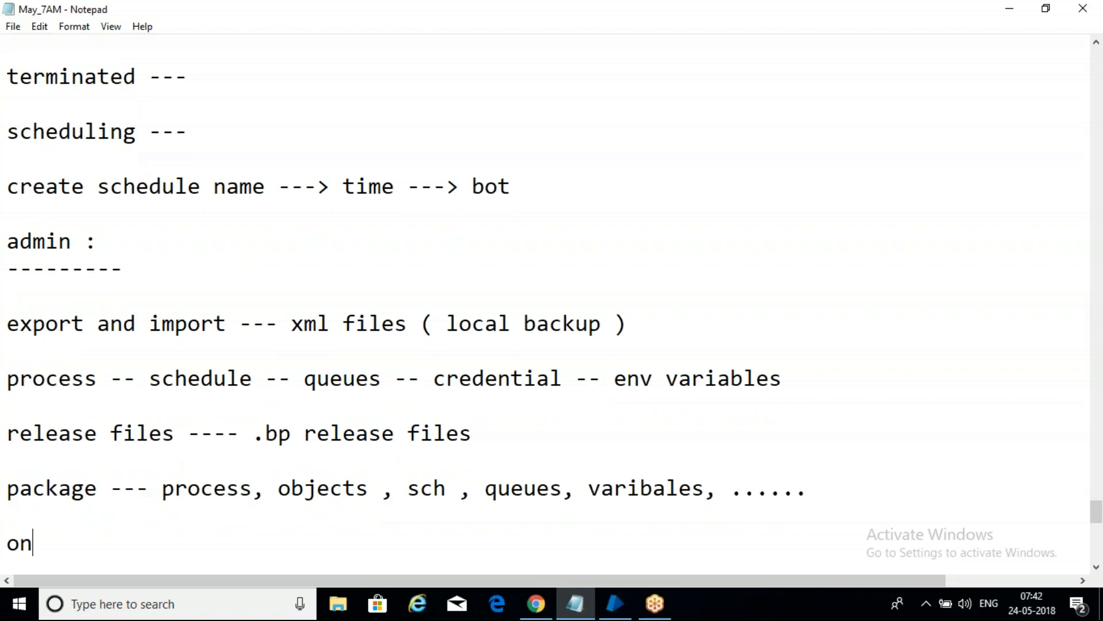
{"action": "type", "text": "e release"}
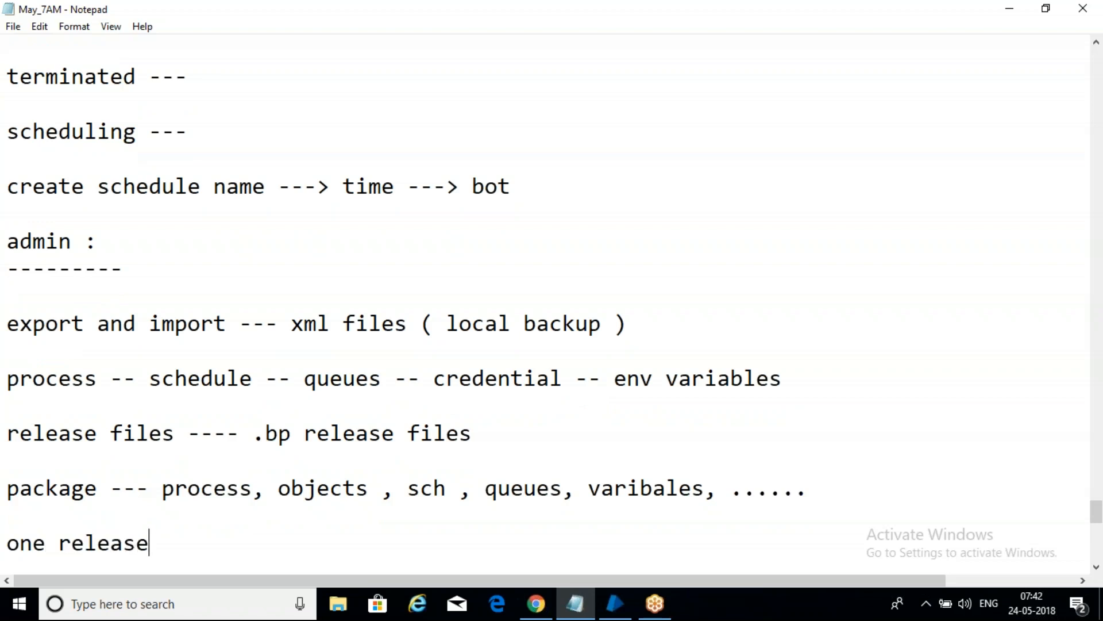
{"action": "type", "text": " files"}
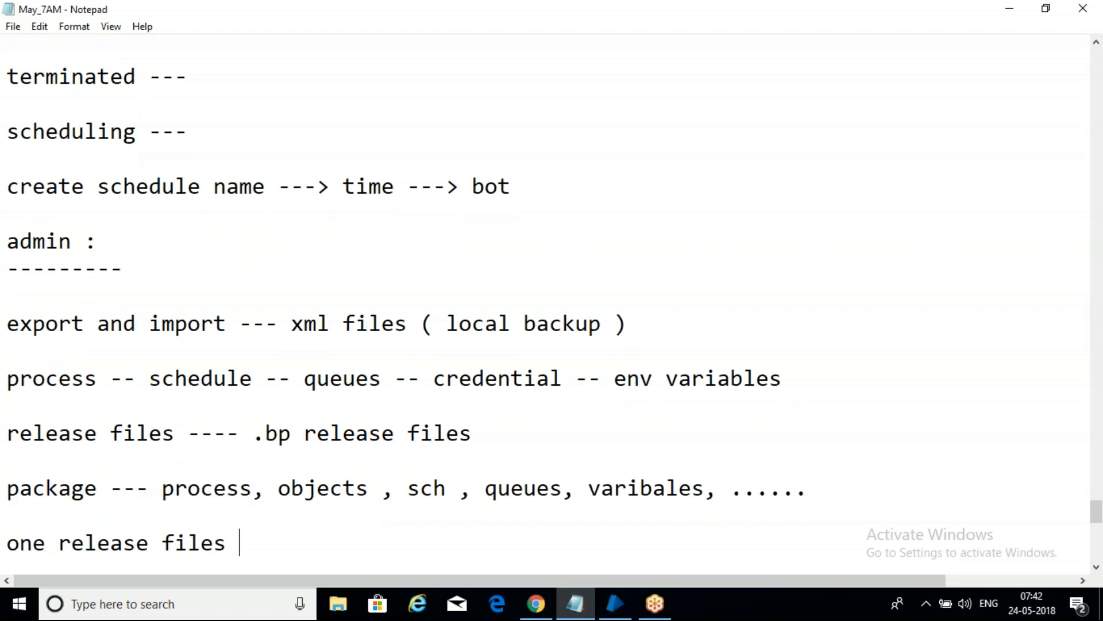
{"action": "key", "text": "BackSpace"}
{"action": "key", "text": "BackSpace"}
{"action": "key", "text": "Return"}
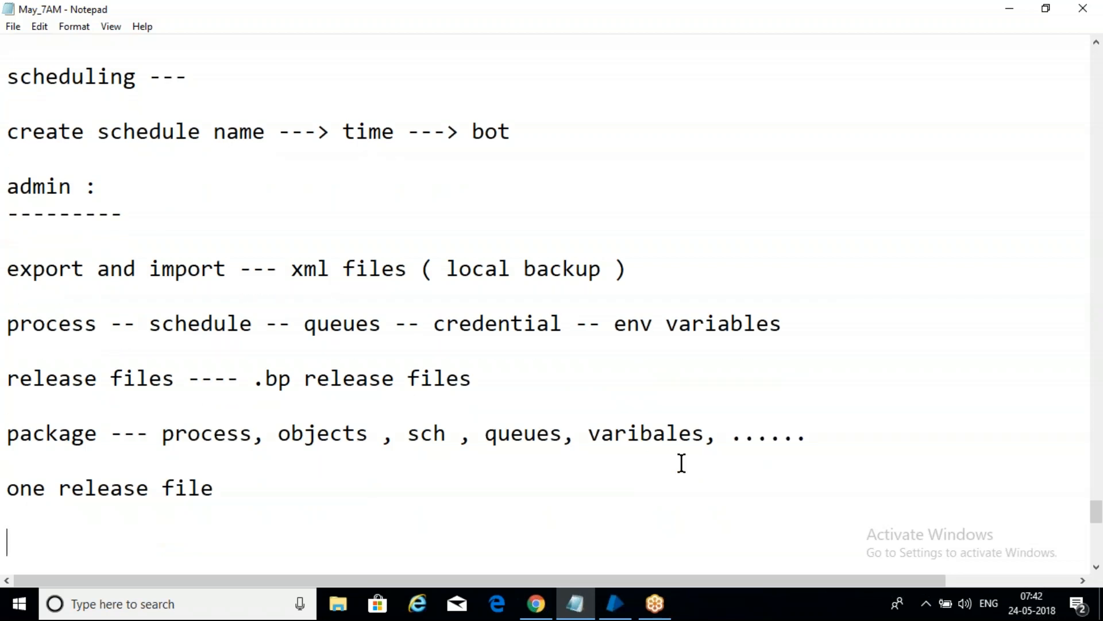
{"action": "left_click", "coordinate": [621, 611]}
{"action": "left_click", "coordinate": [621, 613]}
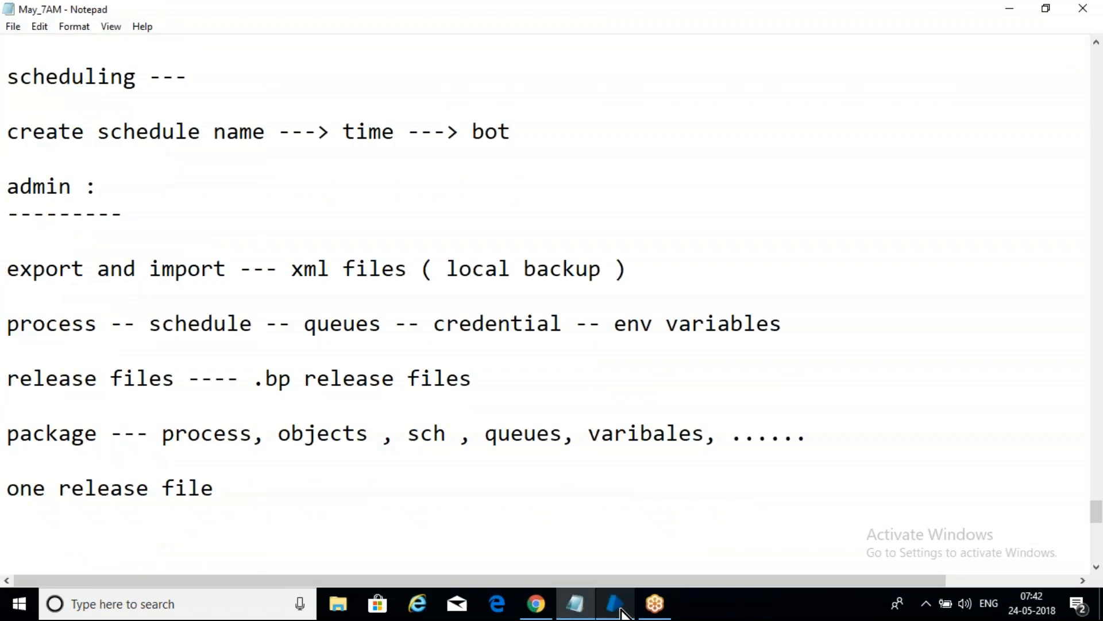
{"action": "left_click", "coordinate": [622, 612]}
{"action": "left_click", "coordinate": [622, 613]}
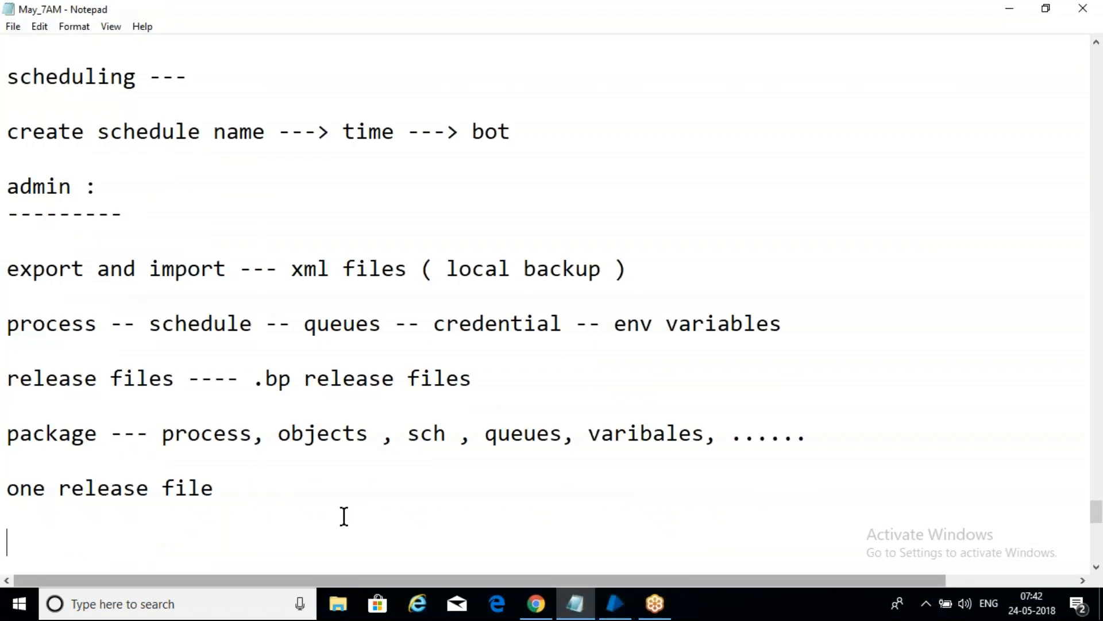
Step: Add the line "configure package =-- create package --- release file" below the "one release file" line
{"action": "key", "text": "Return"}
{"action": "key", "text": "Return"}
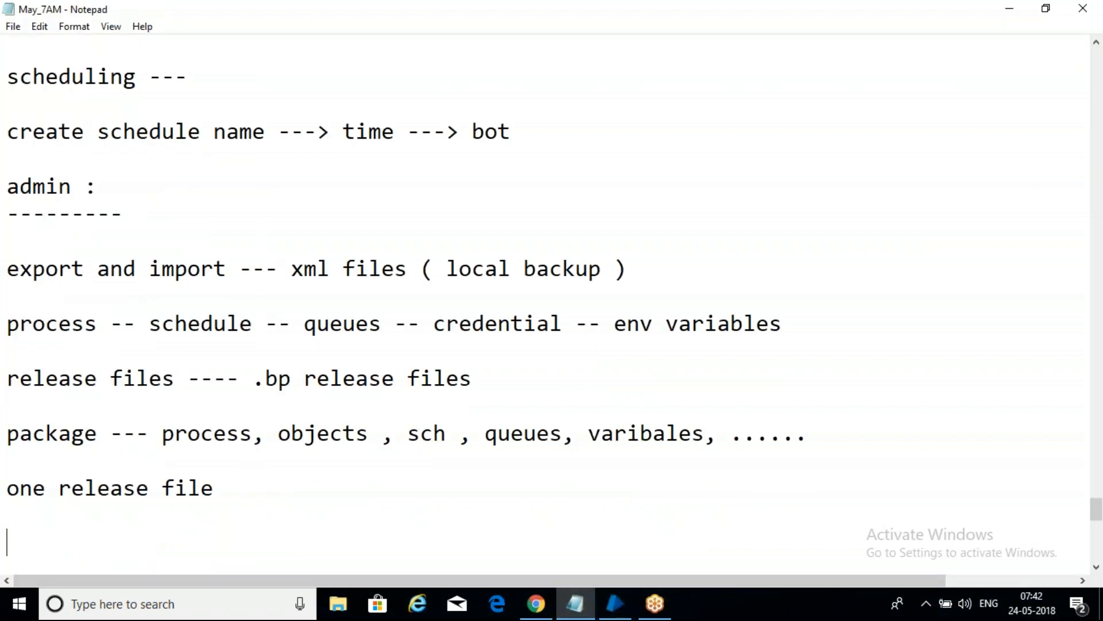
{"action": "type", "text": "conf"}
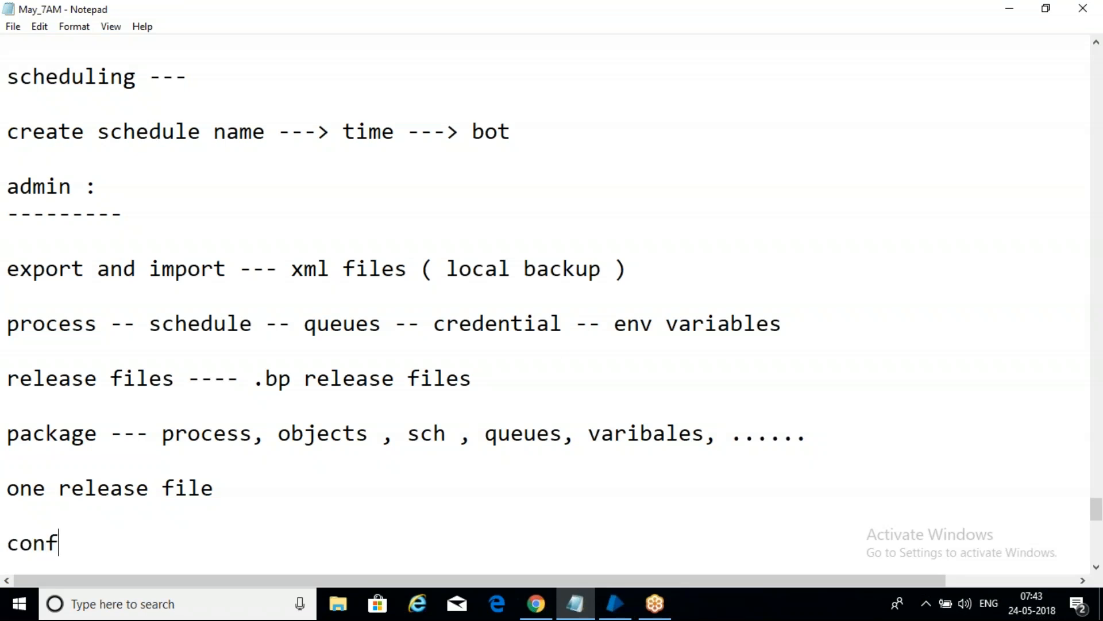
{"action": "type", "text": "igure pa"}
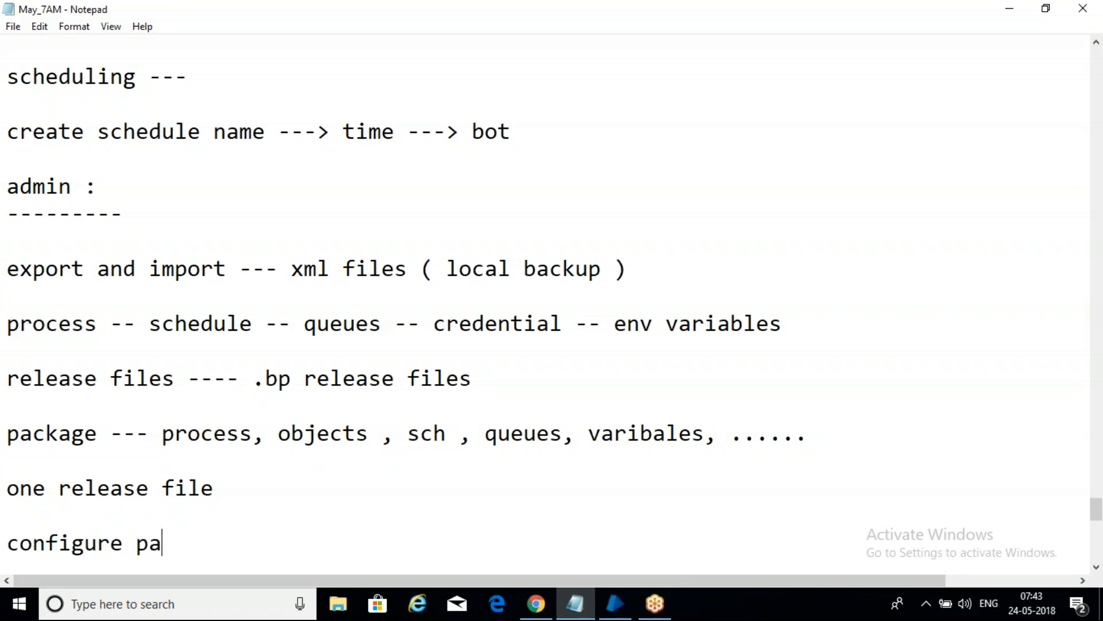
{"action": "type", "text": "ckage =="}
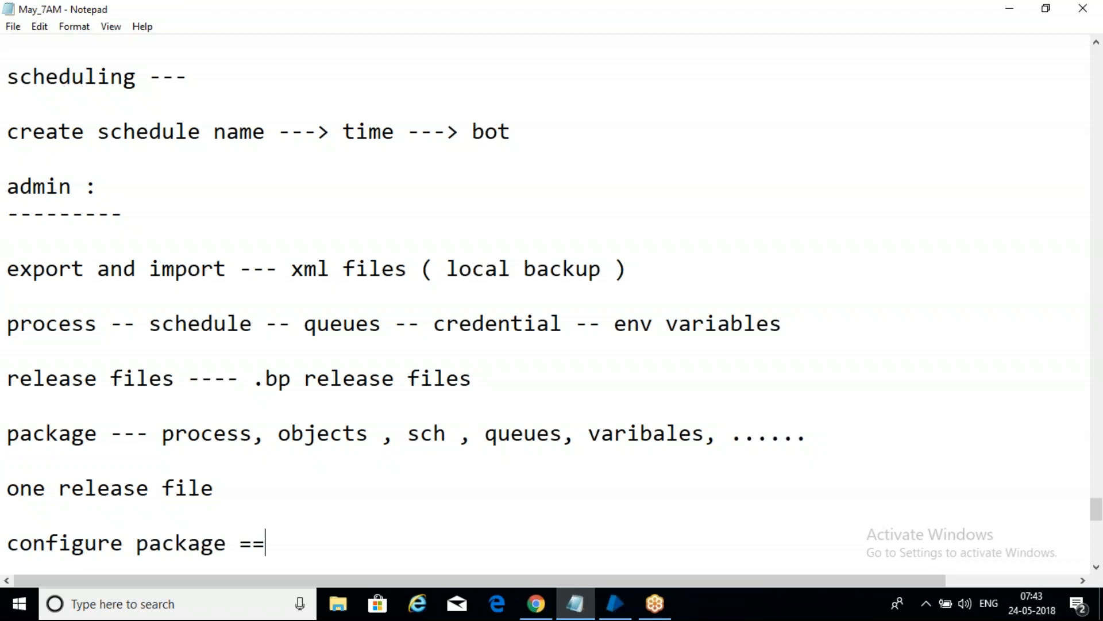
{"action": "key", "text": "BackSpace"}
{"action": "type", "text": "-- create p"}
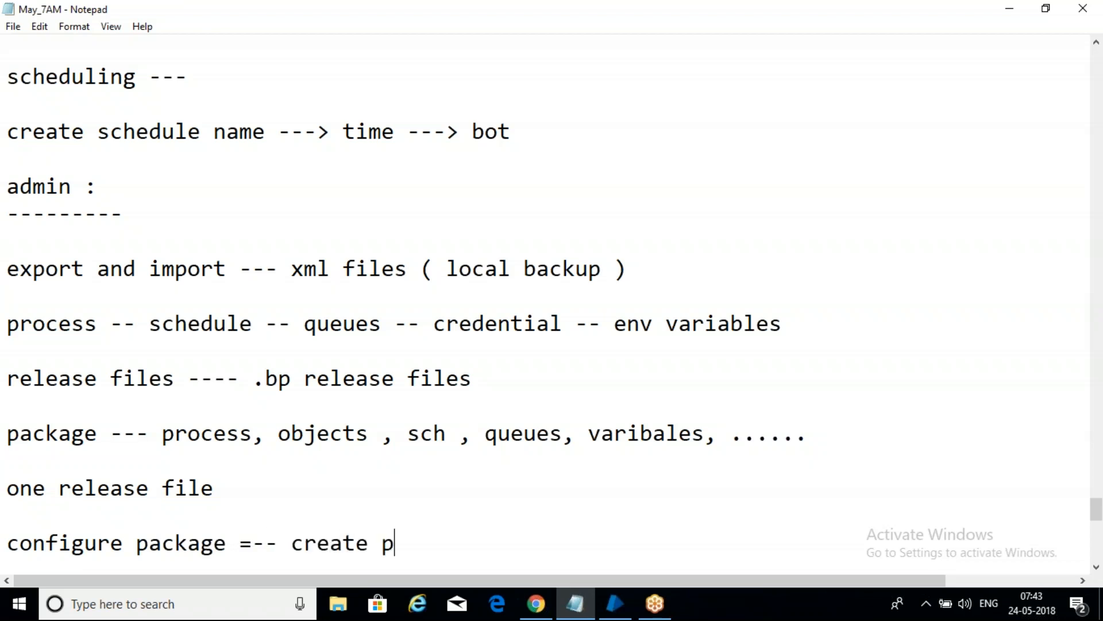
{"action": "type", "text": "ackage "}
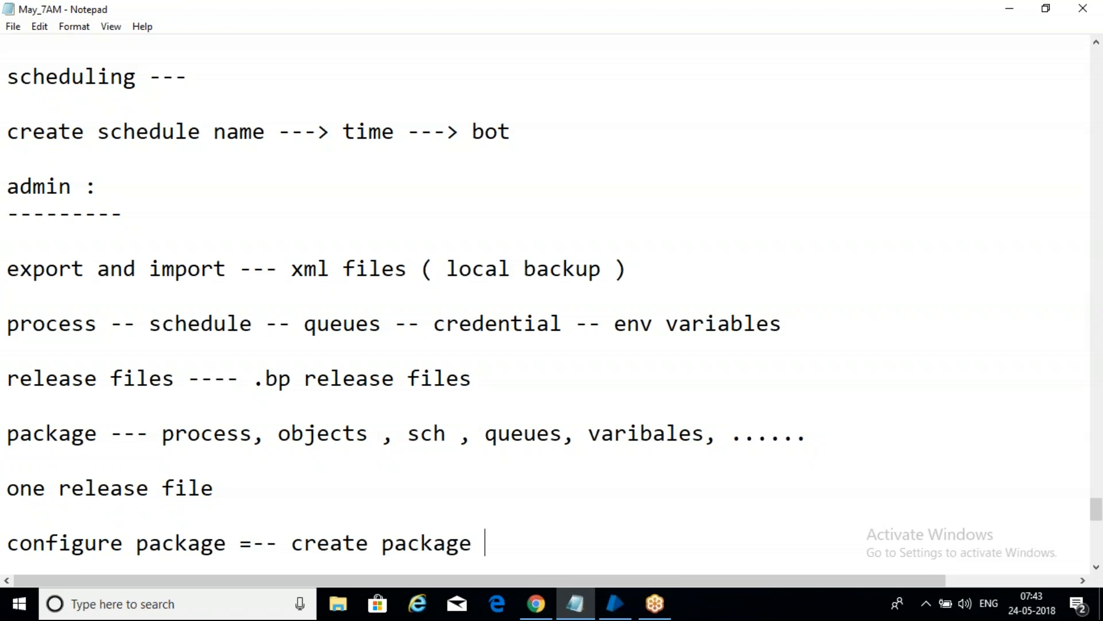
{"action": "type", "text": "--- "}
{"action": "type", "text": "release"}
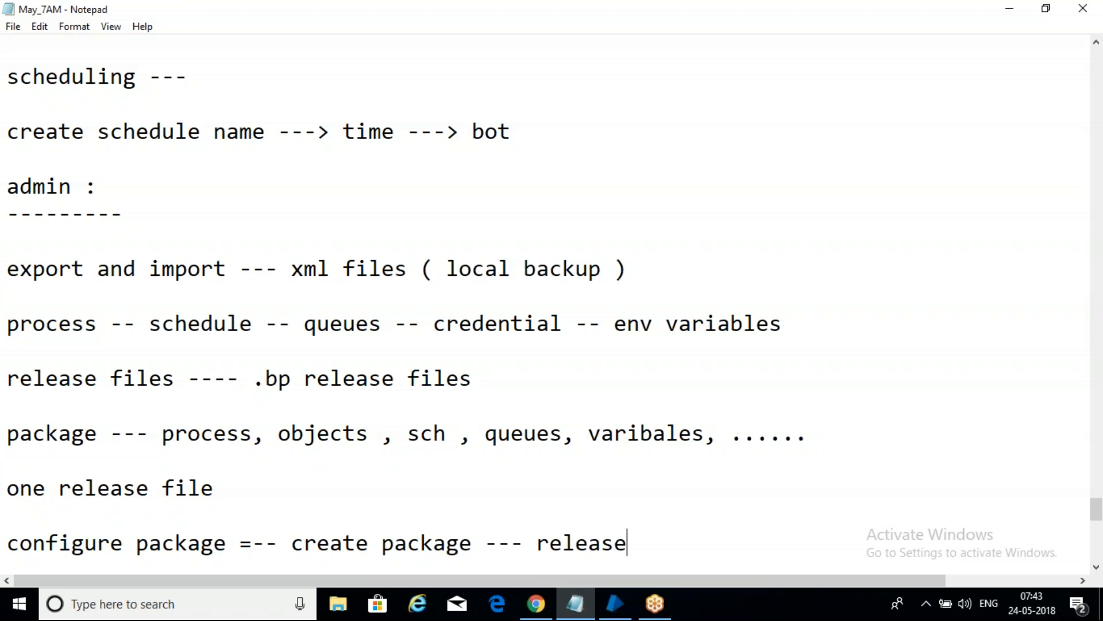
{"action": "type", "text": " file"}
Step: Remove the stray equals sign before the dashes in the "configure package" line
{"action": "left_click", "coordinate": [87, 550]}
{"action": "left_click", "coordinate": [249, 180]}
{"action": "left_click", "coordinate": [244, 543]}
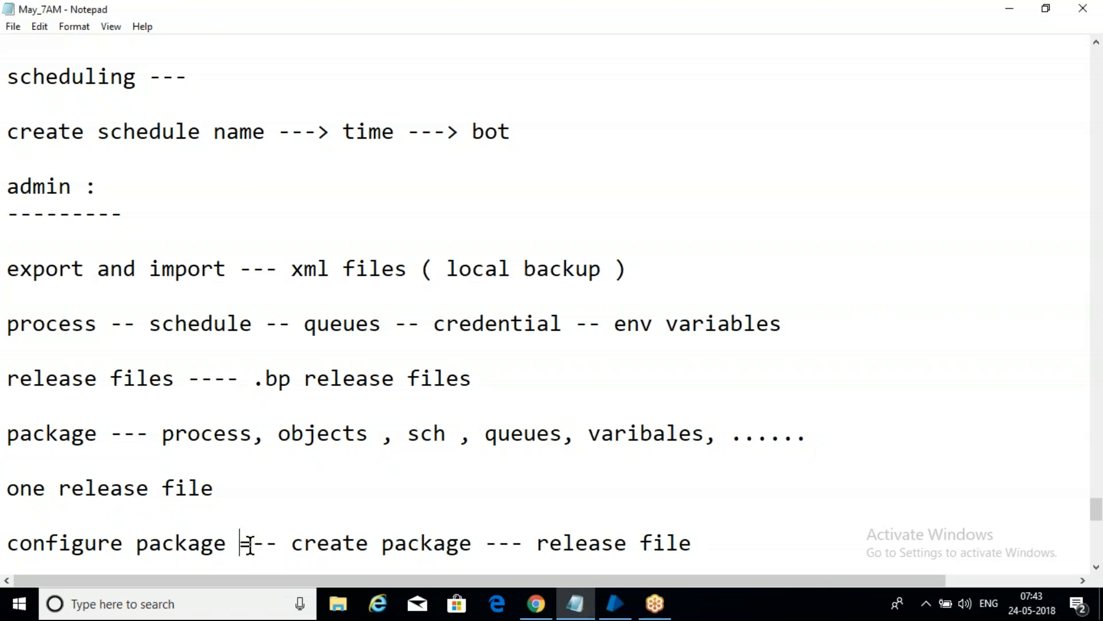
{"action": "key", "text": "Delete"}
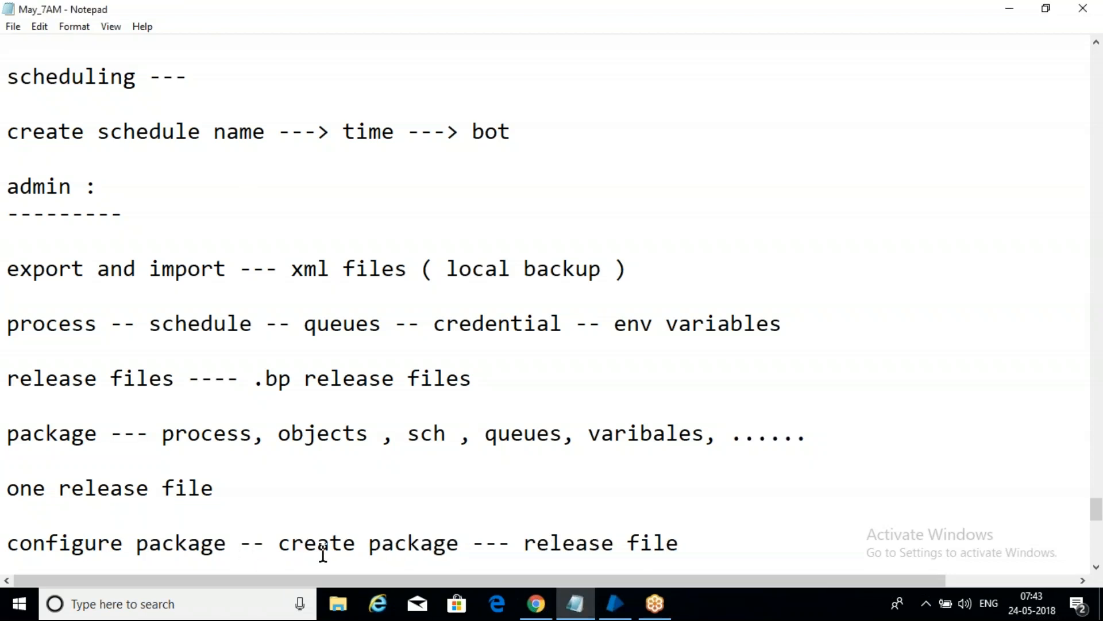
Step: Highlight "create" and then "release file" in the last notes line, and add blank lines below it
{"action": "double_click", "coordinate": [369, 542]}
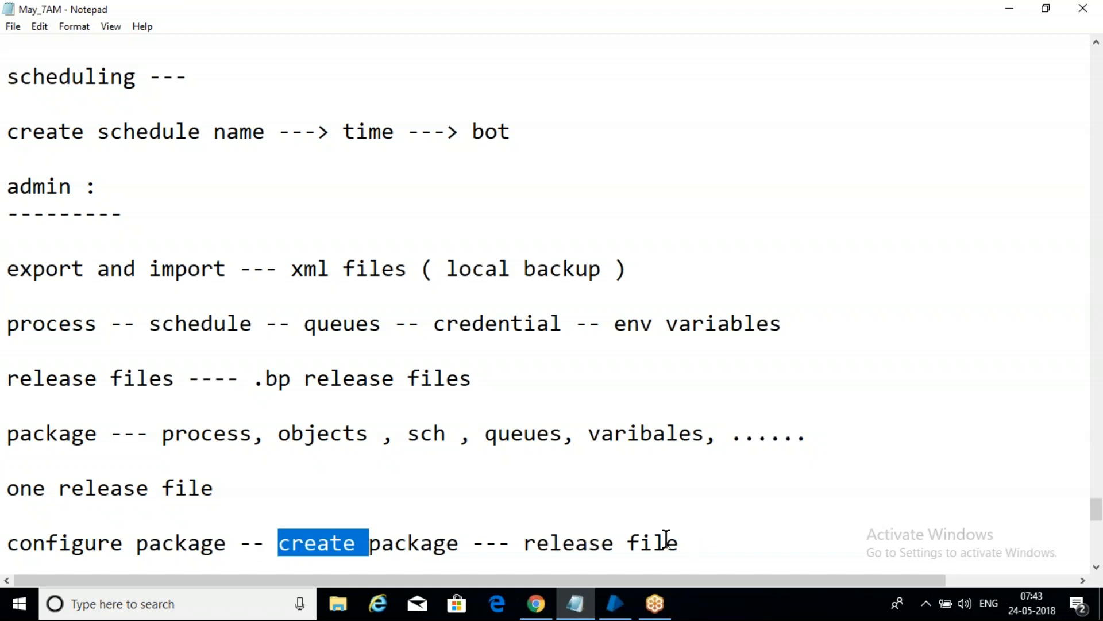
{"action": "left_click", "coordinate": [685, 551]}
{"action": "left_click_drag", "start_coordinate": [685, 551], "coordinate": [523, 543]}
{"action": "left_click", "coordinate": [764, 538]}
{"action": "key", "text": "Return"}
{"action": "key", "text": "Return"}
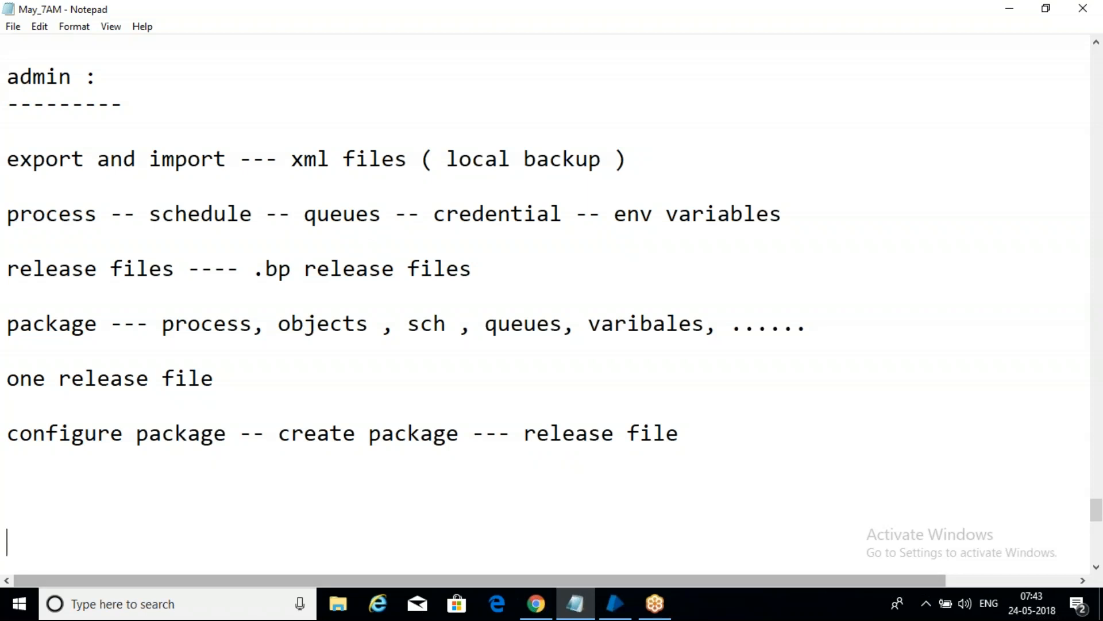
Step: Switch to Blue Prism's Releases area and start a new package named "MAY", leaving the description blank
{"action": "left_click", "coordinate": [616, 604]}
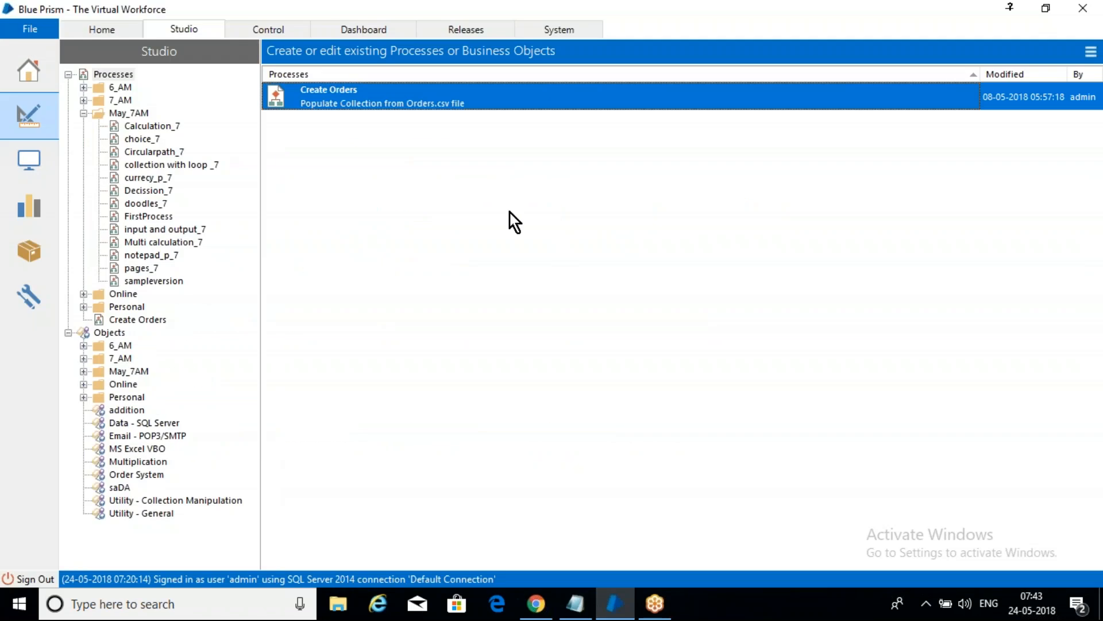
{"action": "left_click", "coordinate": [475, 30]}
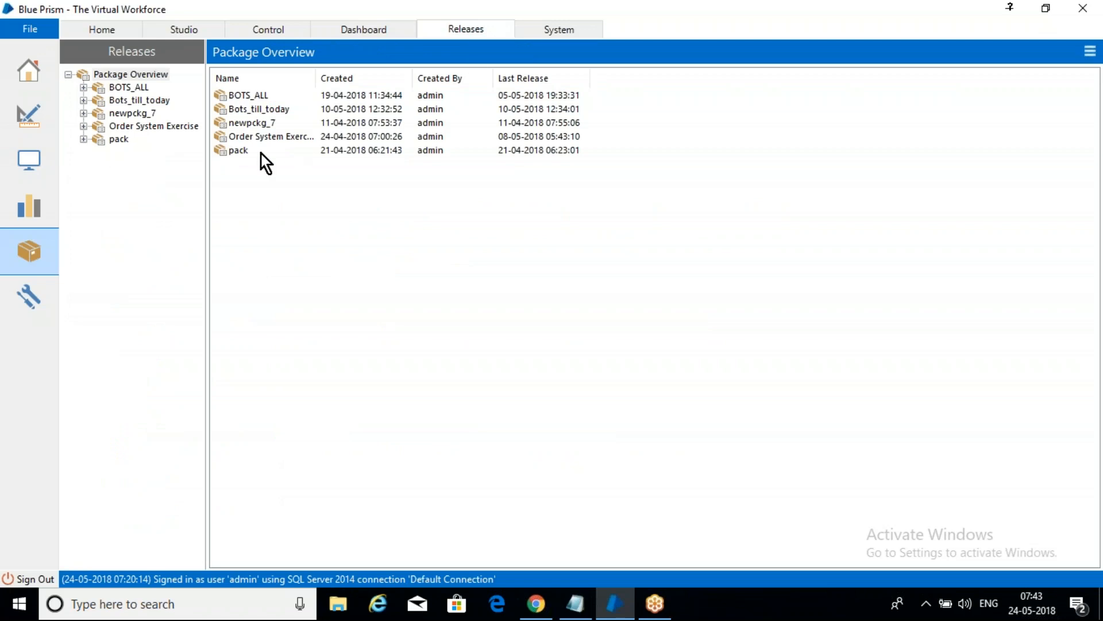
{"action": "right_click", "coordinate": [122, 73]}
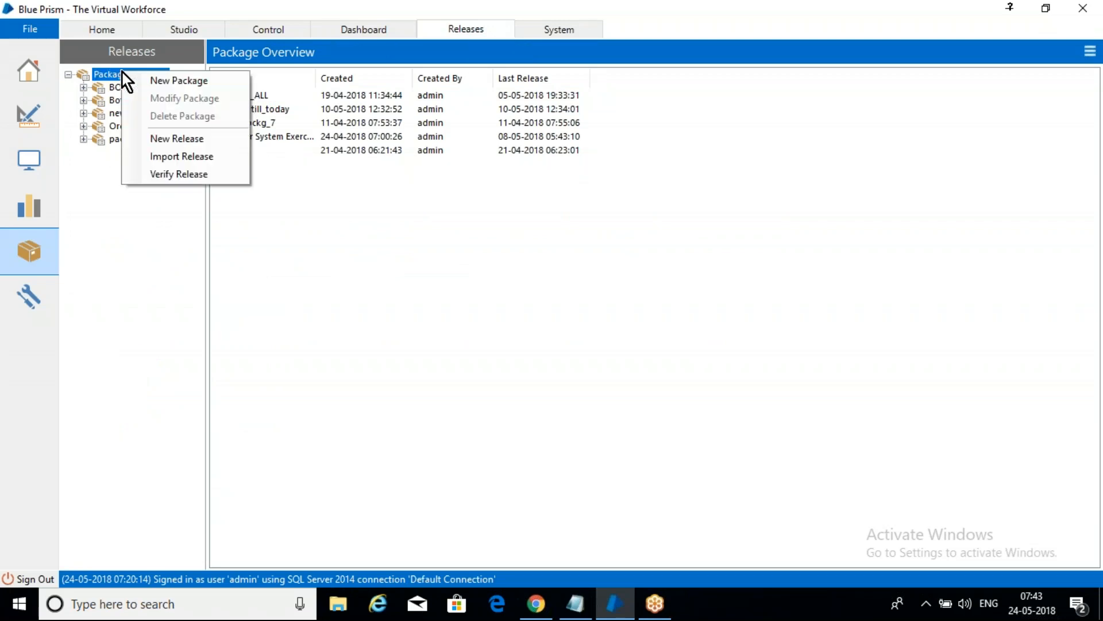
{"action": "left_click", "coordinate": [168, 77]}
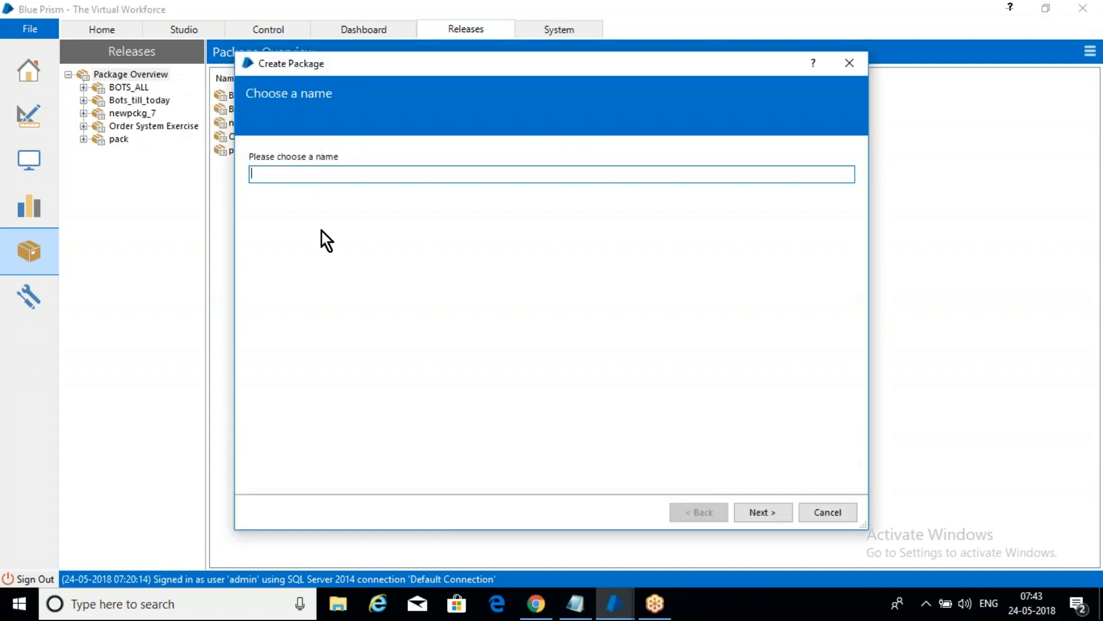
{"action": "type", "text": "MAY"}
{"action": "left_click", "coordinate": [767, 512]}
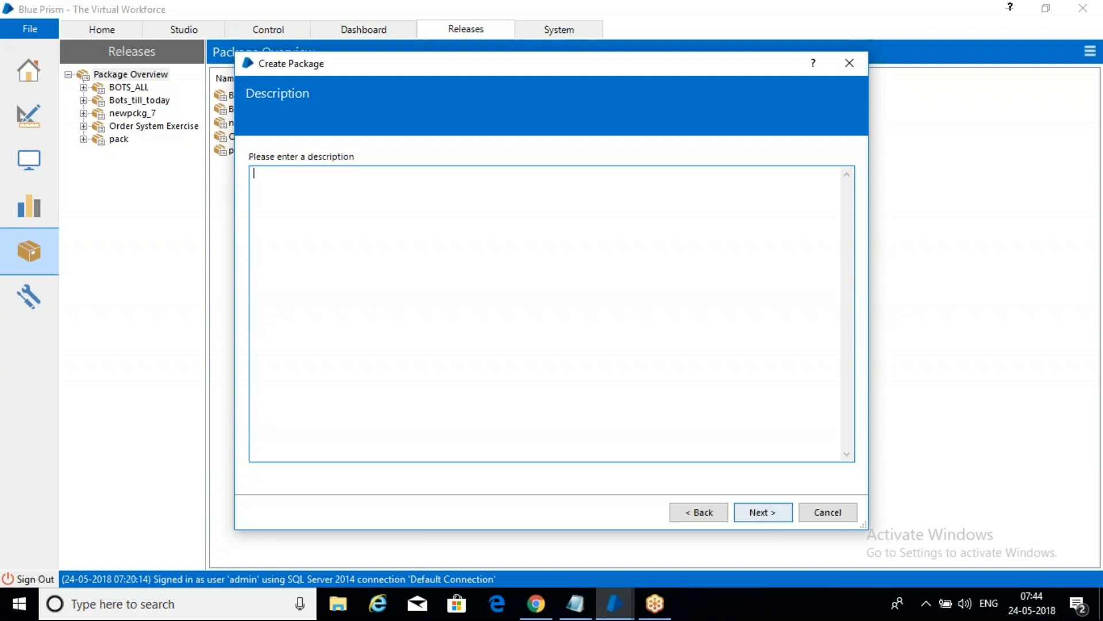
{"action": "left_click", "coordinate": [772, 519]}
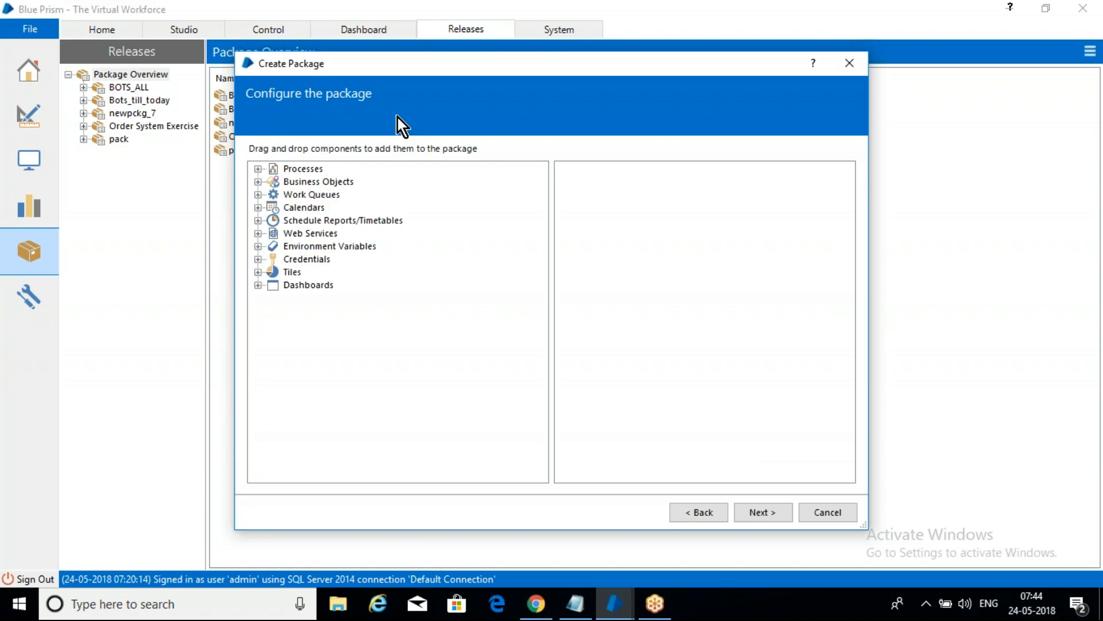
Step: Add the Calculation_7 process from the May_7AM process group to the package
{"action": "left_click", "coordinate": [260, 170]}
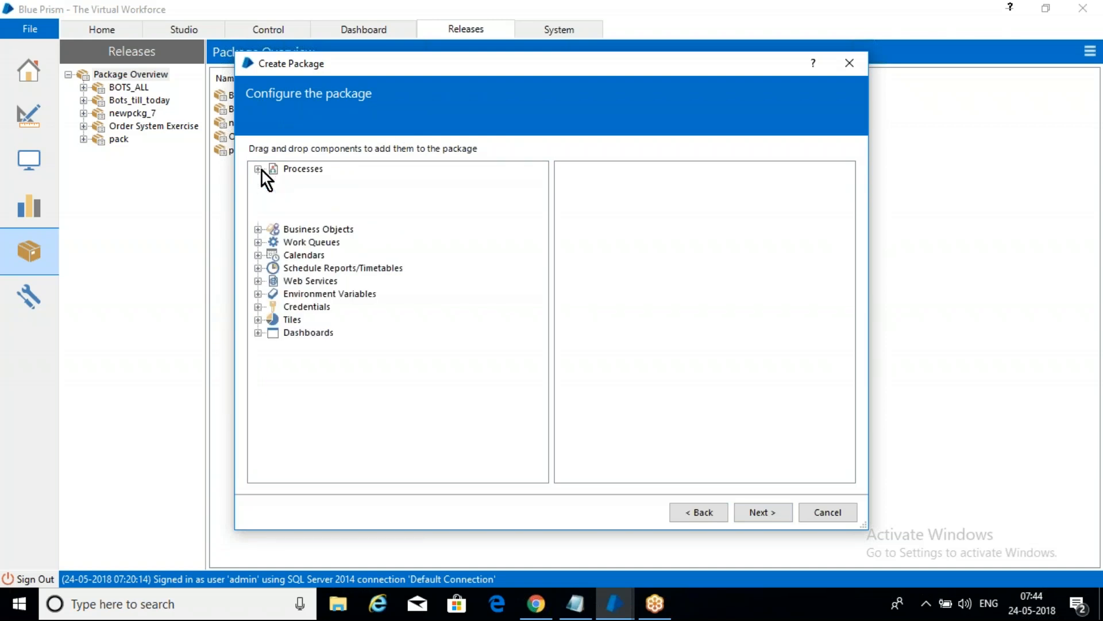
{"action": "left_click", "coordinate": [274, 208]}
{"action": "left_click", "coordinate": [341, 222]}
{"action": "left_click_drag", "start_coordinate": [331, 247], "coordinate": [665, 220]}
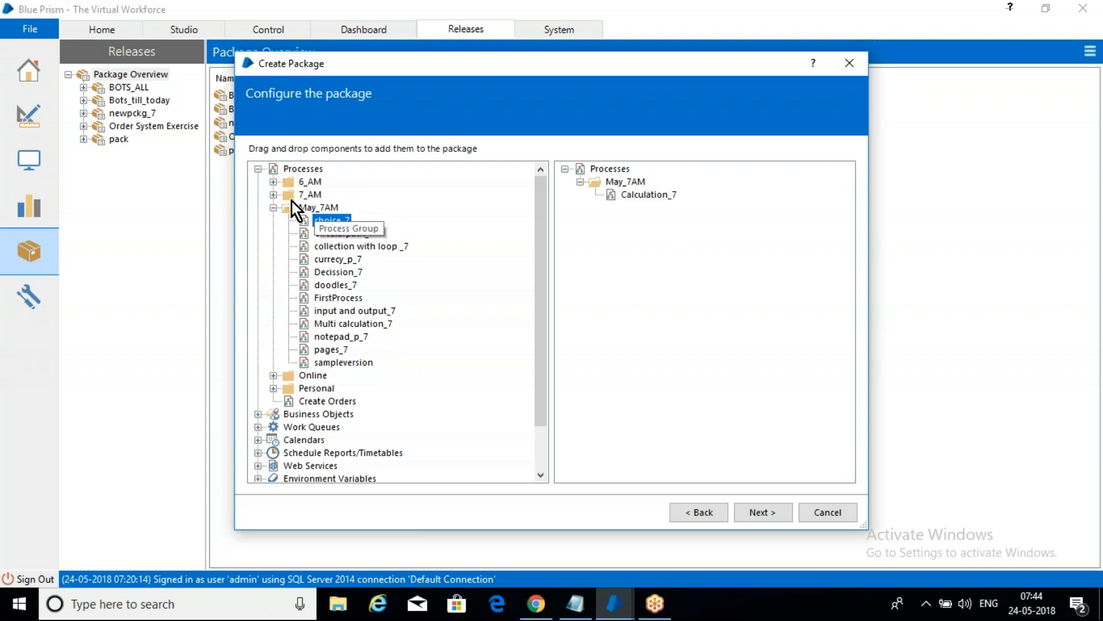
Step: Expand the May_7AM groups under Processes and Business Objects, and remove the single Calculation_7 process from the package contents
{"action": "left_click", "coordinate": [274, 208]}
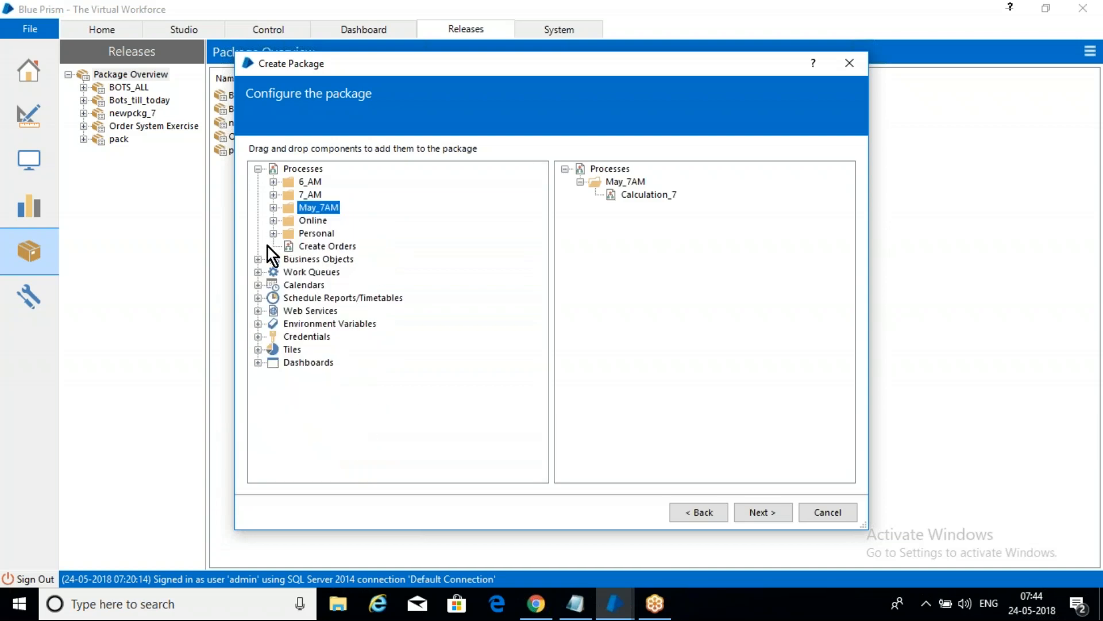
{"action": "left_click", "coordinate": [258, 258]}
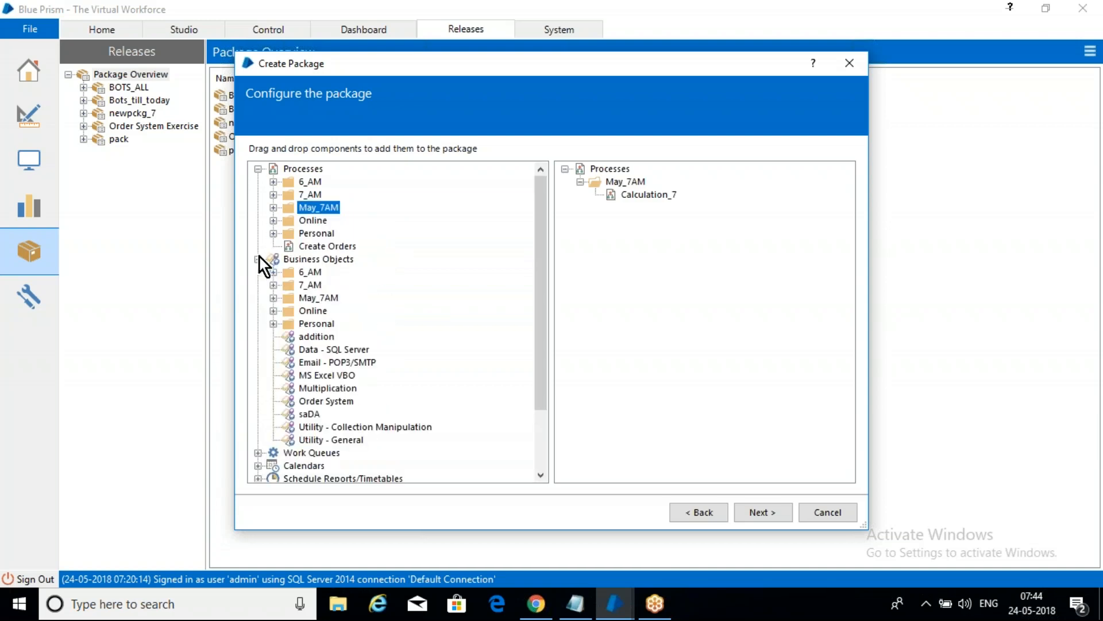
{"action": "left_click", "coordinate": [274, 299]}
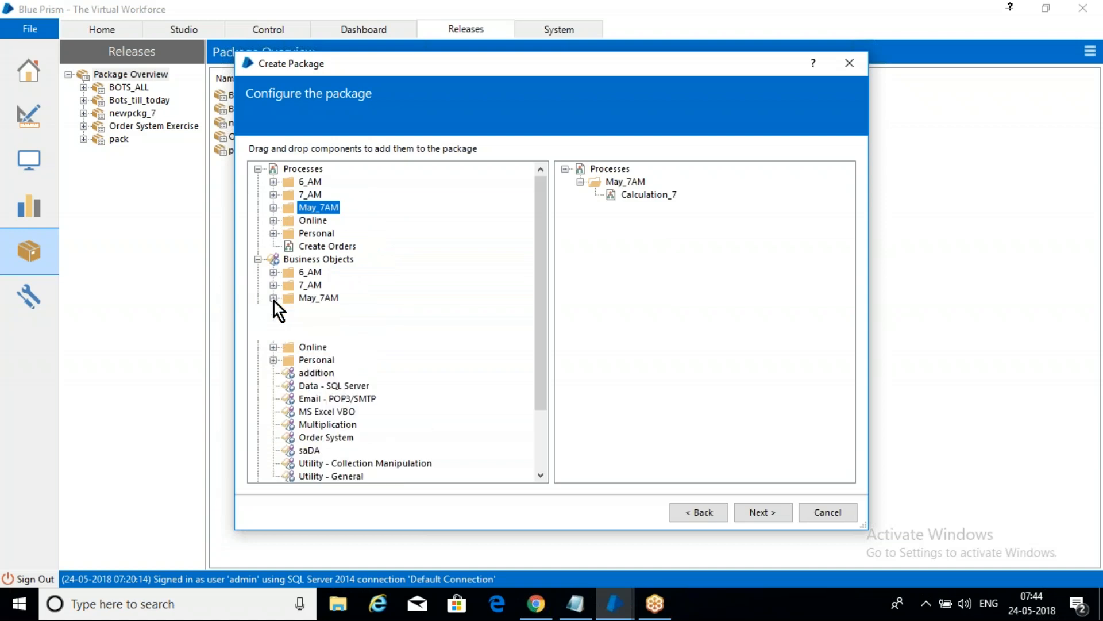
{"action": "left_click", "coordinate": [273, 208]}
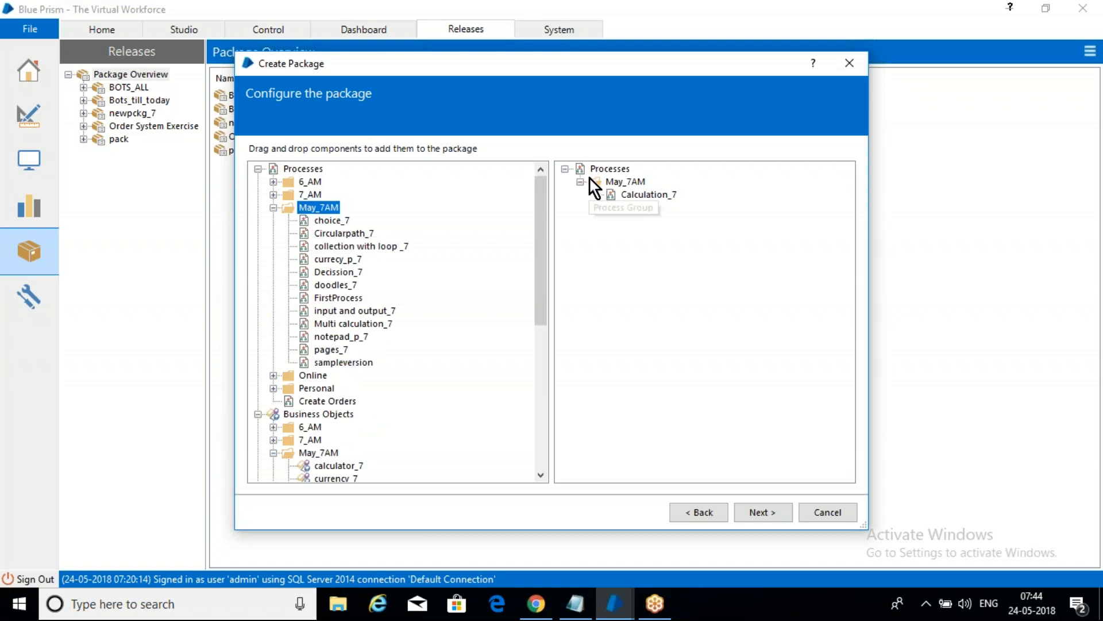
{"action": "left_click", "coordinate": [565, 169]}
{"action": "left_click_drag", "start_coordinate": [594, 169], "coordinate": [389, 232]}
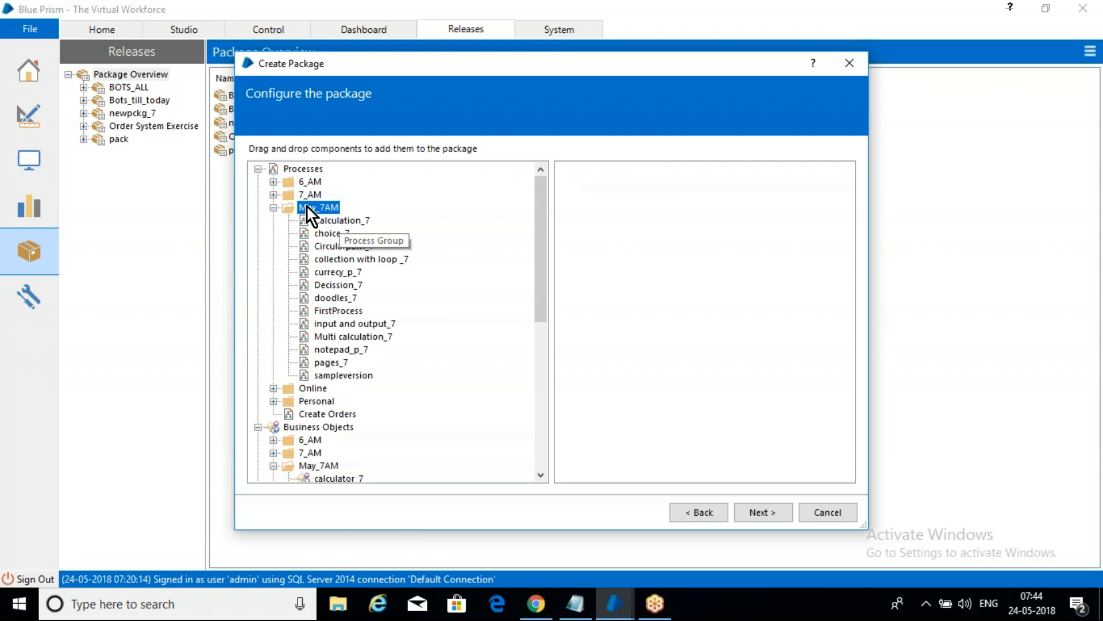
Step: Add the entire May_7AM process group and the May_7AM business object group to the package
{"action": "left_click_drag", "start_coordinate": [308, 208], "coordinate": [598, 205]}
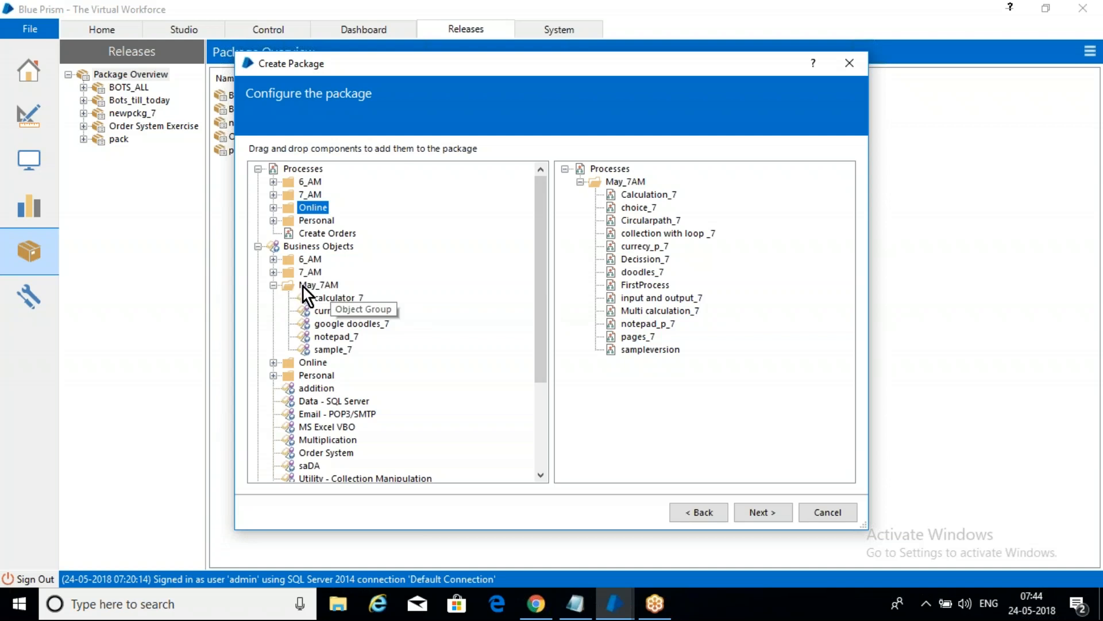
{"action": "left_click_drag", "start_coordinate": [310, 285], "coordinate": [646, 405]}
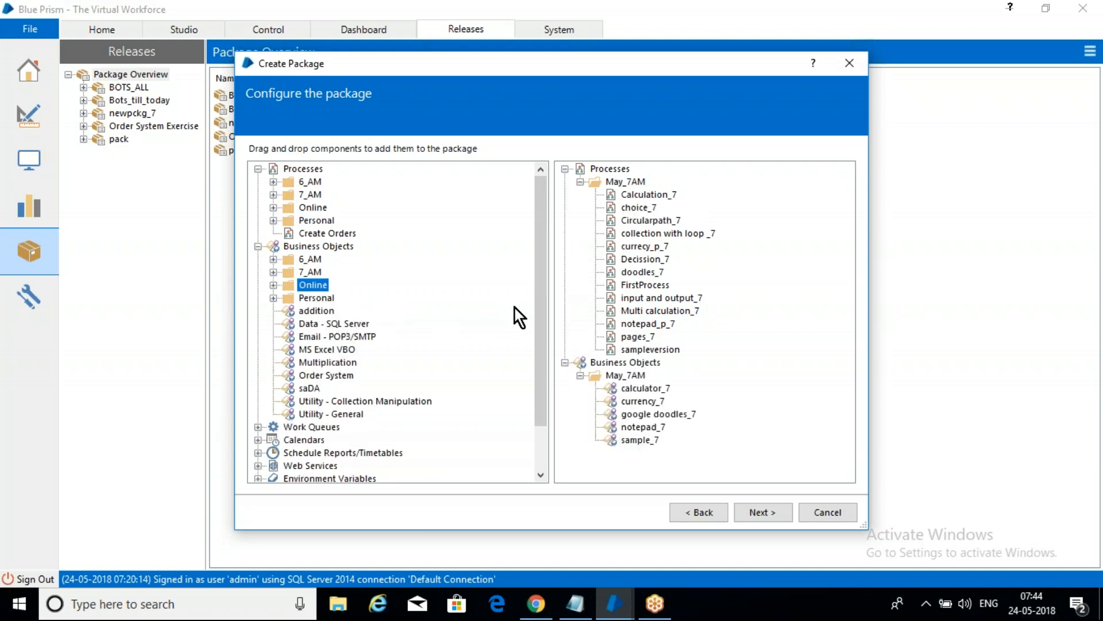
Step: Add the May_SCH schedule from Schedule Reports/Timetables to the package
{"action": "left_click_drag", "start_coordinate": [540, 302], "coordinate": [540, 364]}
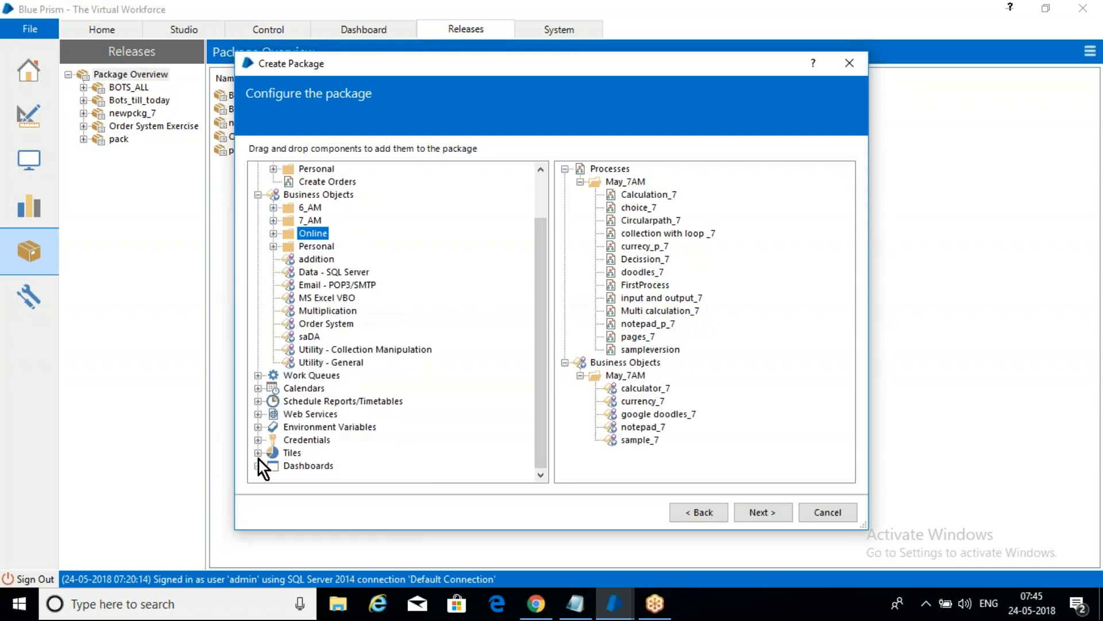
{"action": "left_click", "coordinate": [256, 403]}
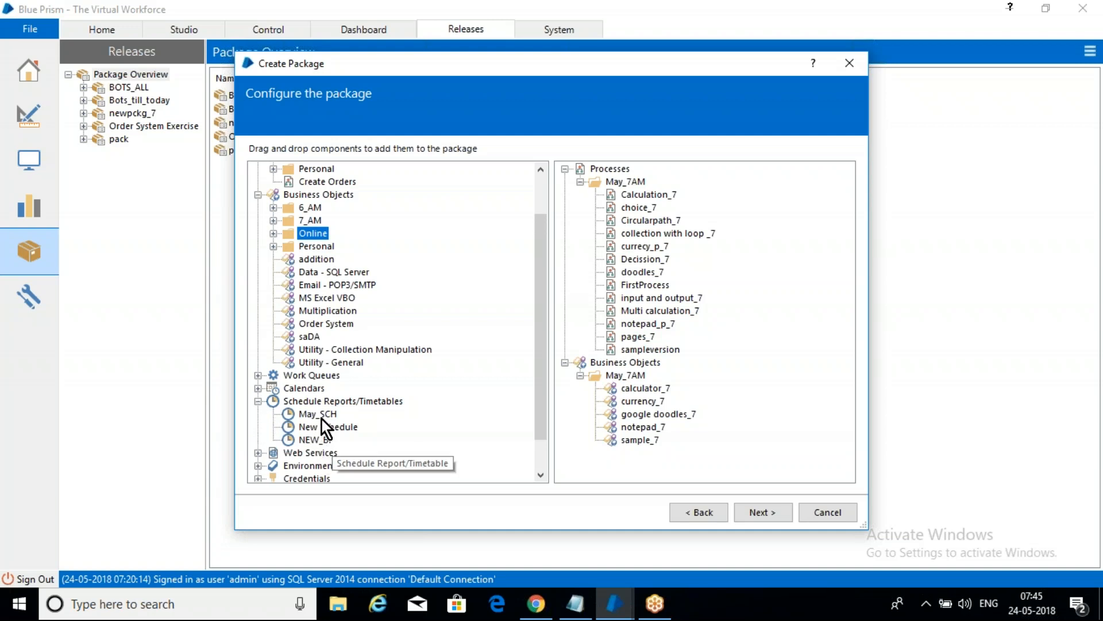
{"action": "left_click_drag", "start_coordinate": [319, 415], "coordinate": [598, 454]}
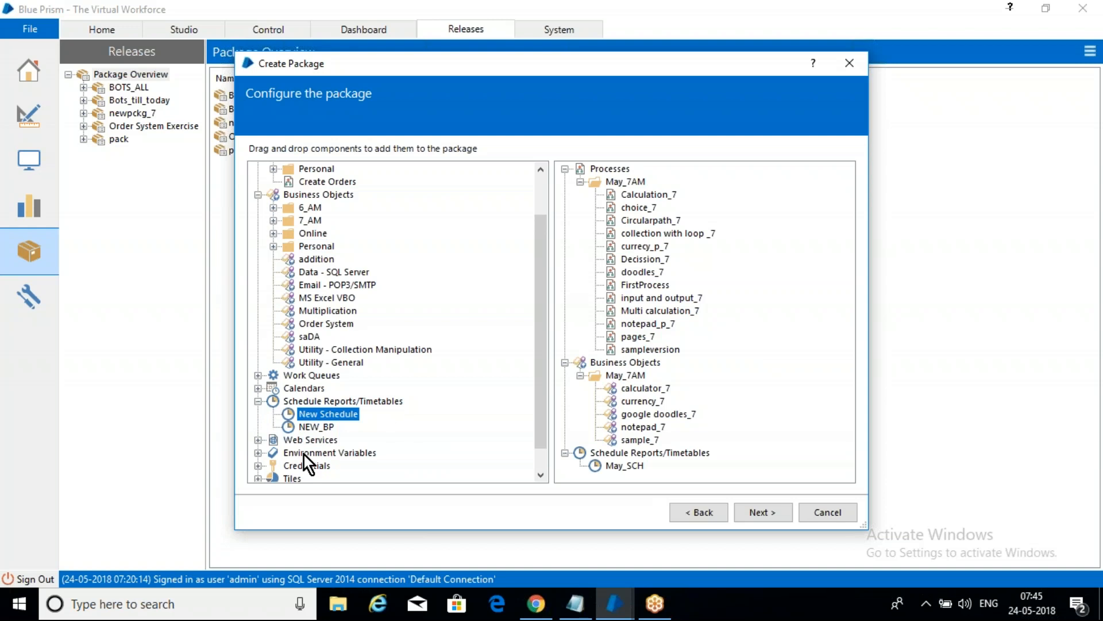
Step: Expand the available environment variables and credentials without adding any, and finish creating the package
{"action": "left_click", "coordinate": [257, 454]}
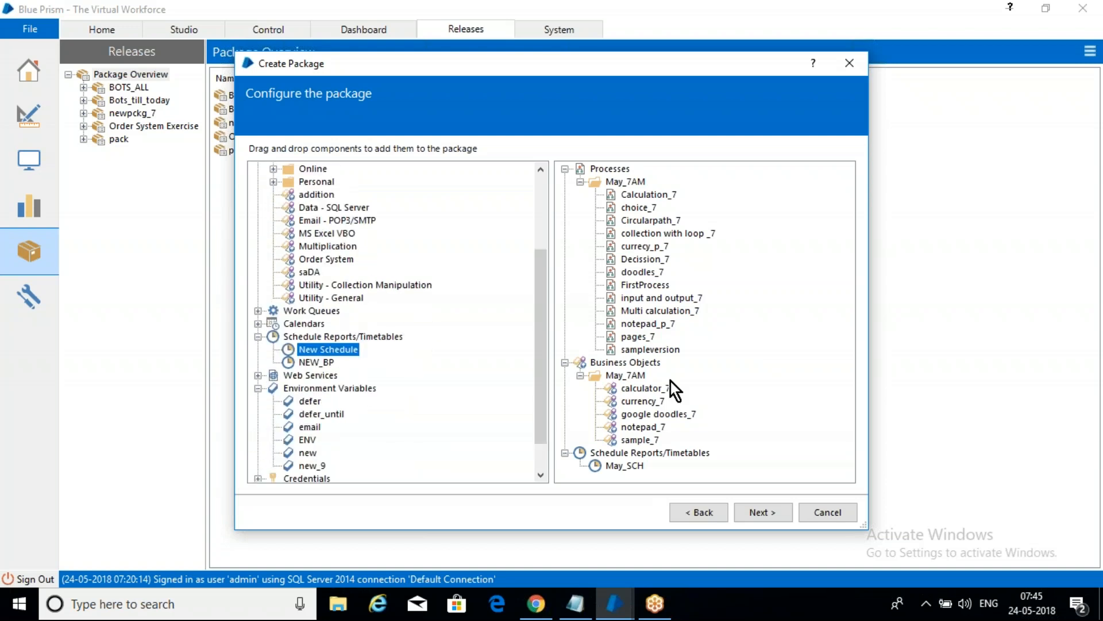
{"action": "left_click_drag", "start_coordinate": [540, 364], "coordinate": [528, 440]}
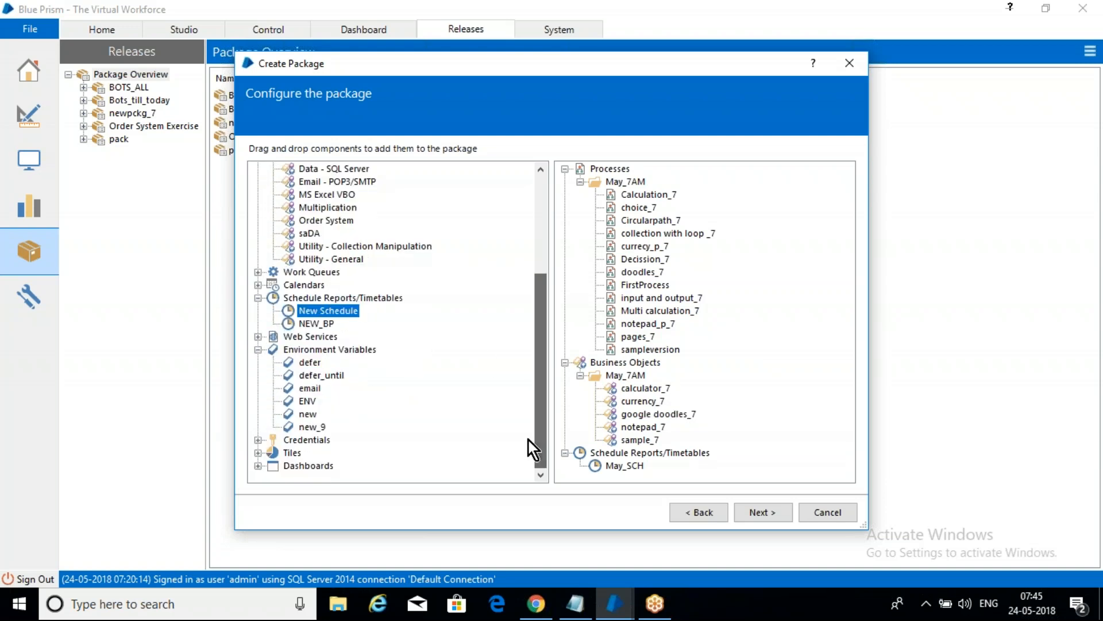
{"action": "left_click", "coordinate": [257, 442]}
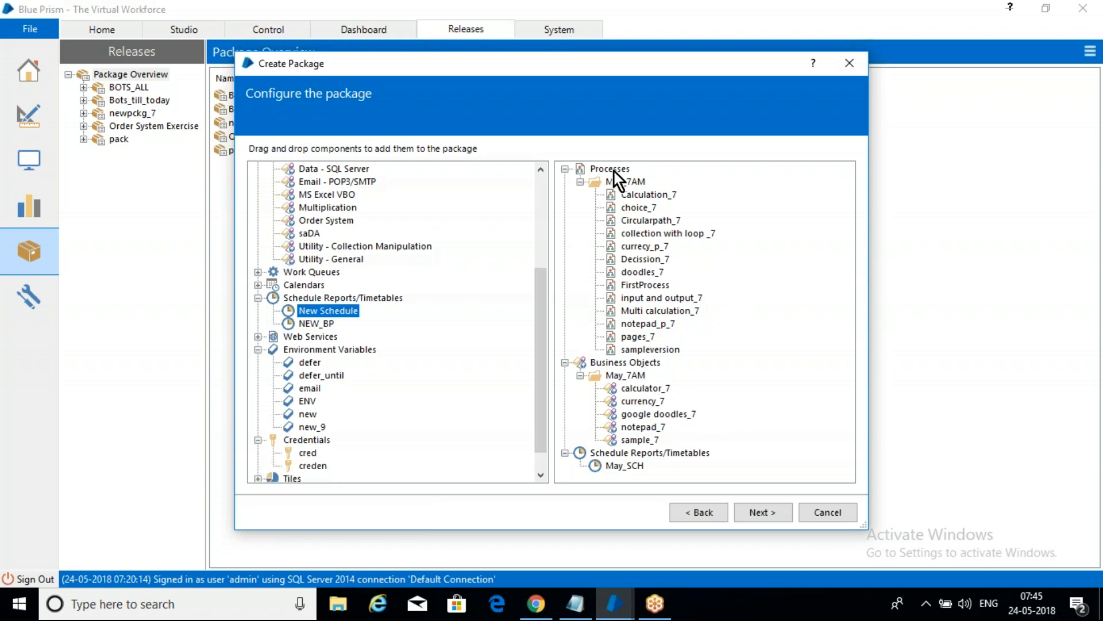
{"action": "left_click", "coordinate": [764, 515]}
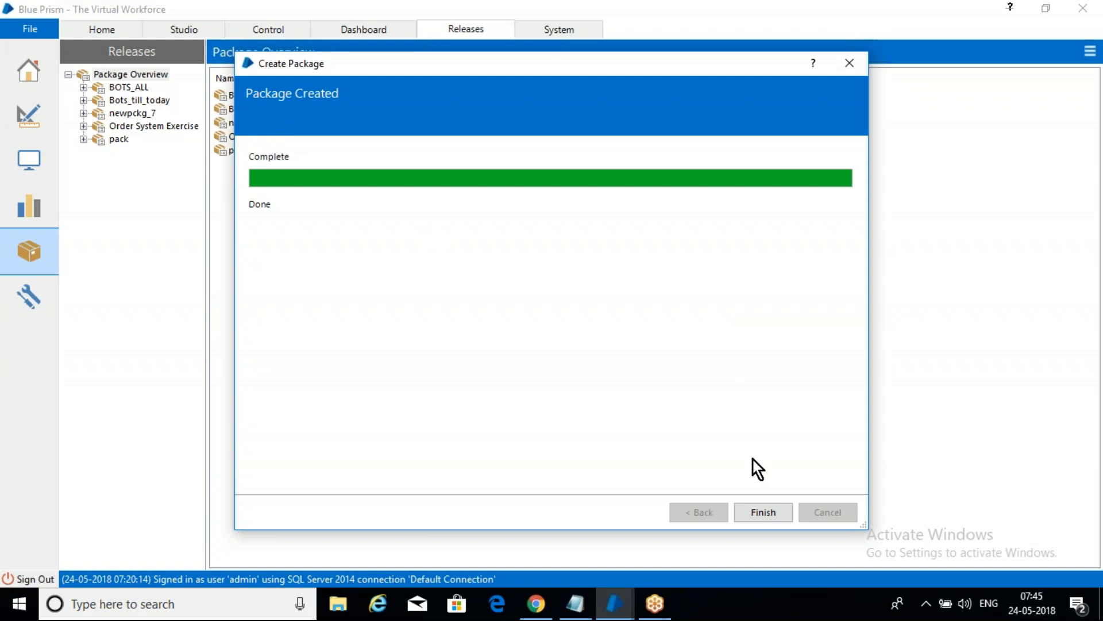
{"action": "left_click", "coordinate": [764, 513]}
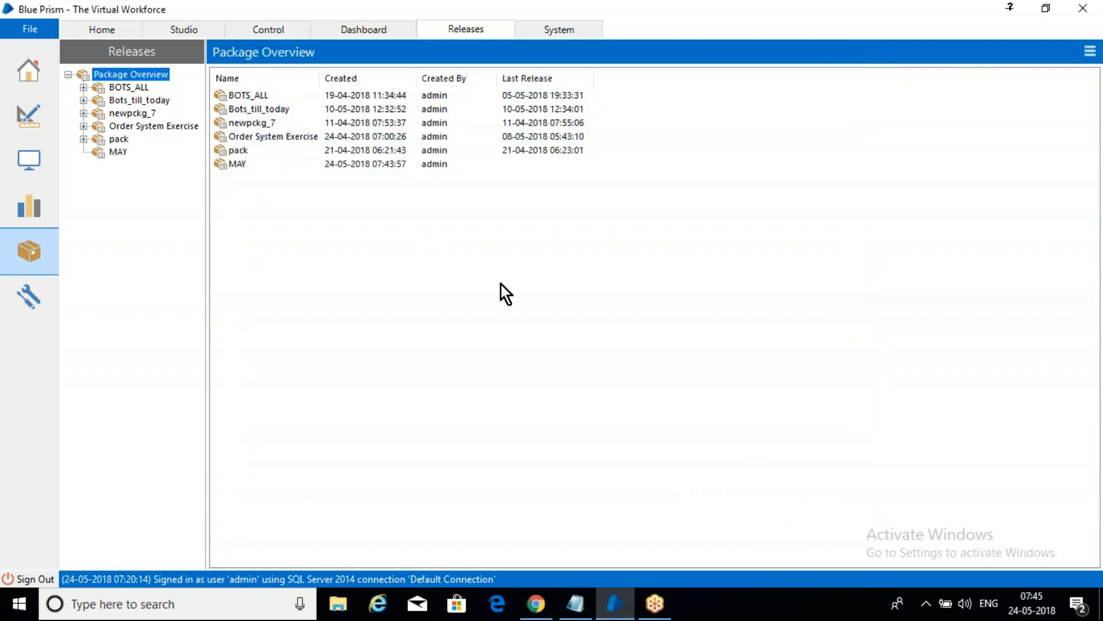
Step: Open the MAY package and start a new release of it named "May_24"
{"action": "left_click", "coordinate": [119, 152]}
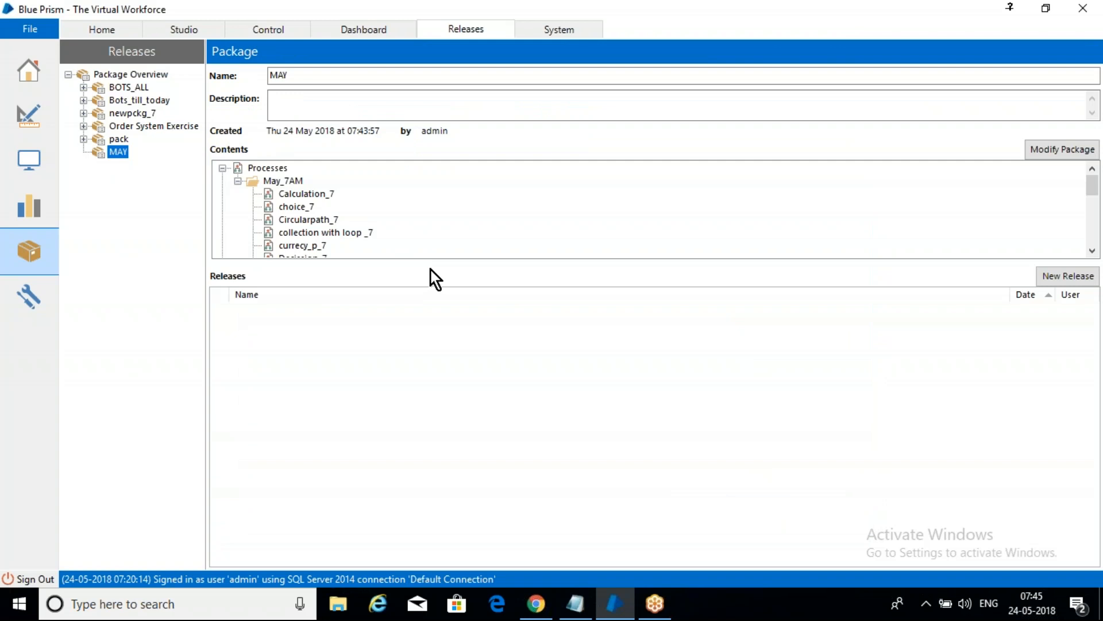
{"action": "mouse_move", "coordinate": [1095, 183]}
{"action": "left_mouse_down"}
{"action": "mouse_move", "coordinate": [1101, 271]}
{"action": "mouse_move", "coordinate": [1096, 173]}
{"action": "left_mouse_up"}
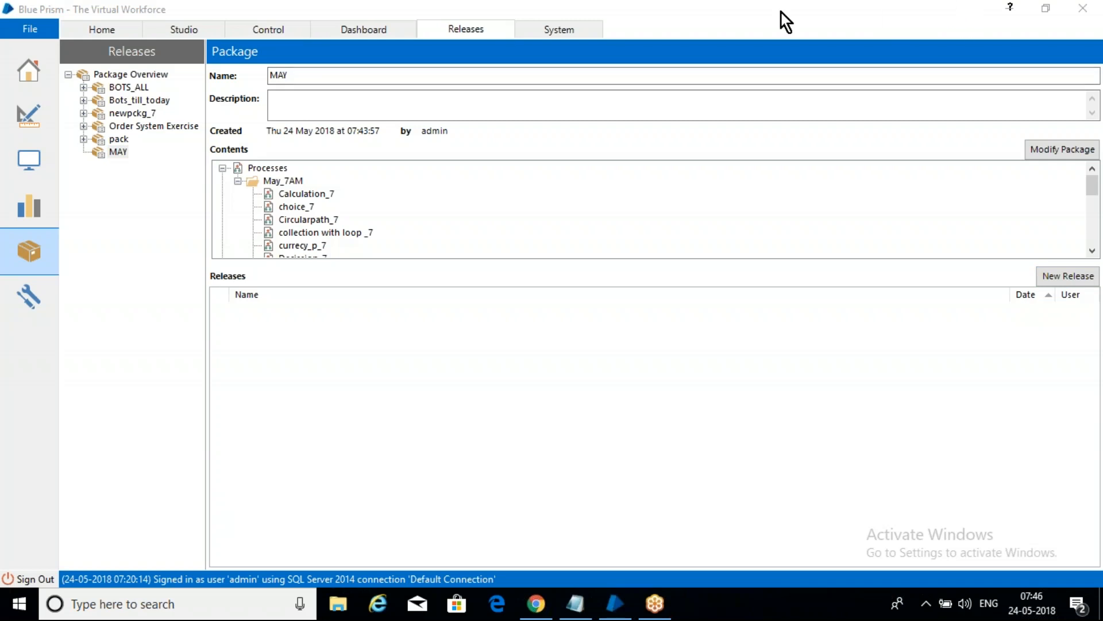
{"action": "left_click", "coordinate": [1072, 277]}
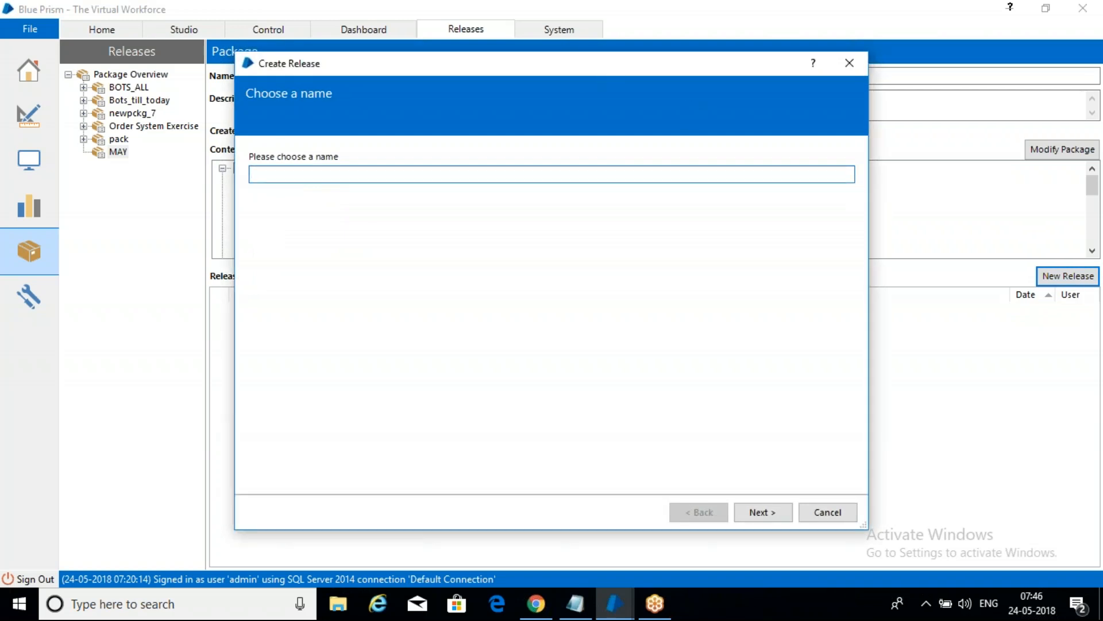
{"action": "type", "text": "May_new"}
{"action": "key", "text": "BackSpace"}
{"action": "key", "text": "BackSpace"}
{"action": "key", "text": "BackSpace"}
{"action": "type", "text": "24"}
Step: Export the release to the desktop as May_24.bprelease and complete the release wizard
{"action": "left_click", "coordinate": [757, 512]}
{"action": "left_click", "coordinate": [758, 510]}
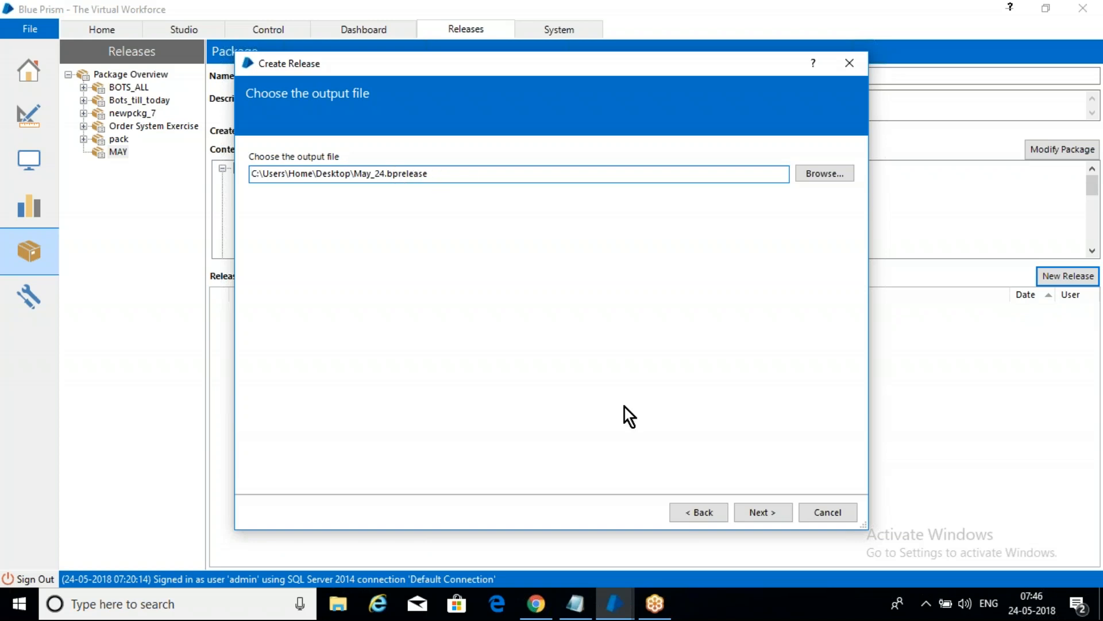
{"action": "left_click", "coordinate": [771, 518]}
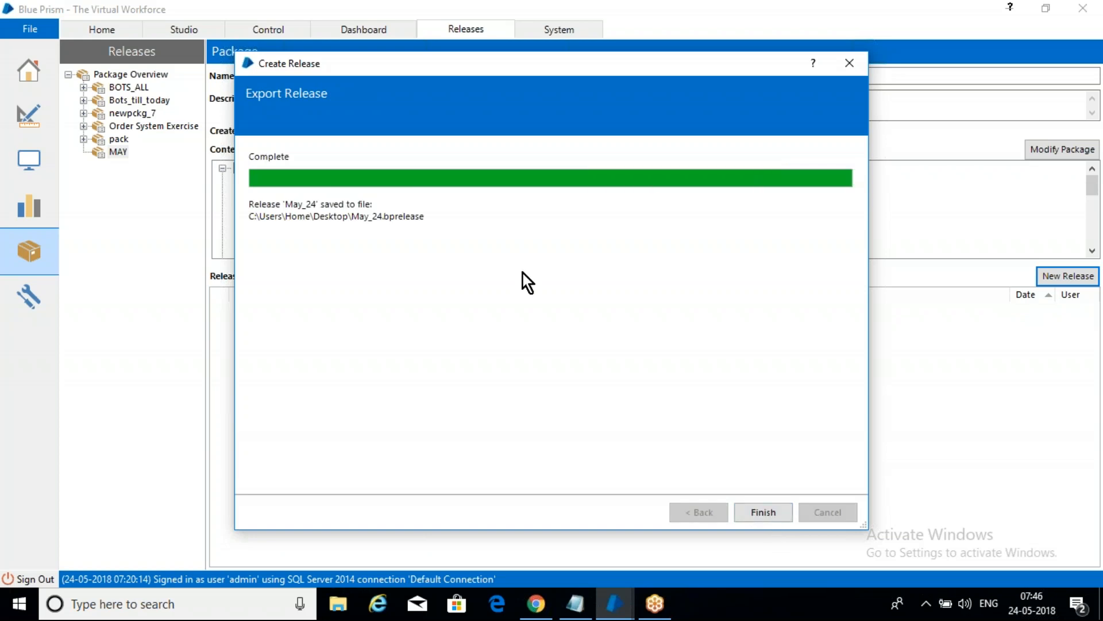
{"action": "left_click", "coordinate": [767, 510]}
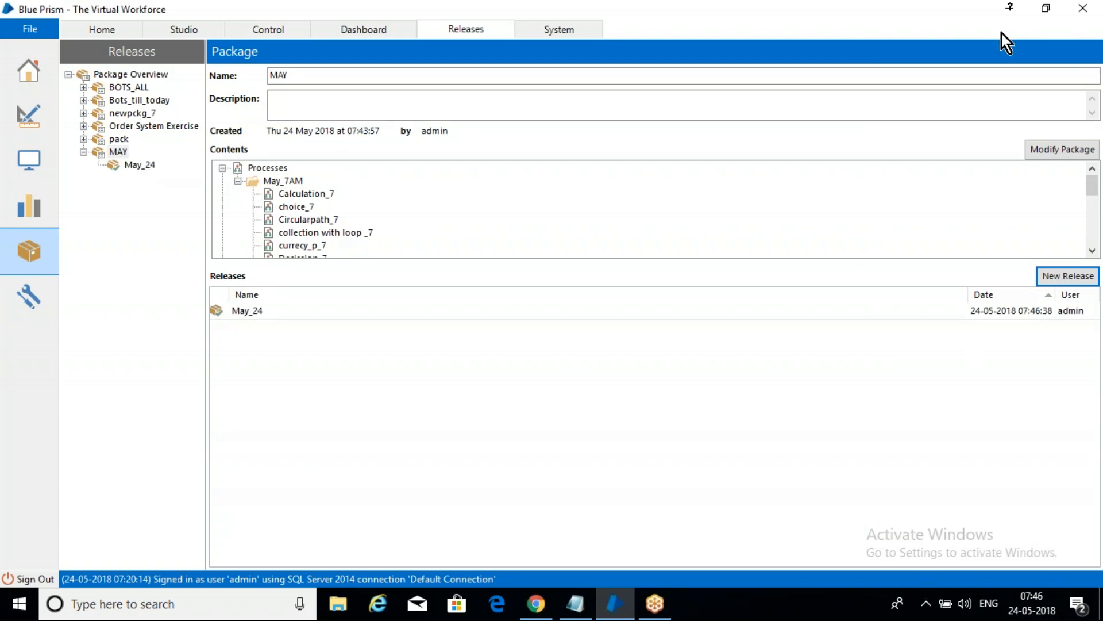
Step: Show the Windows desktop and select the exported May_24.bprelease file
{"action": "left_click", "coordinate": [994, 10]}
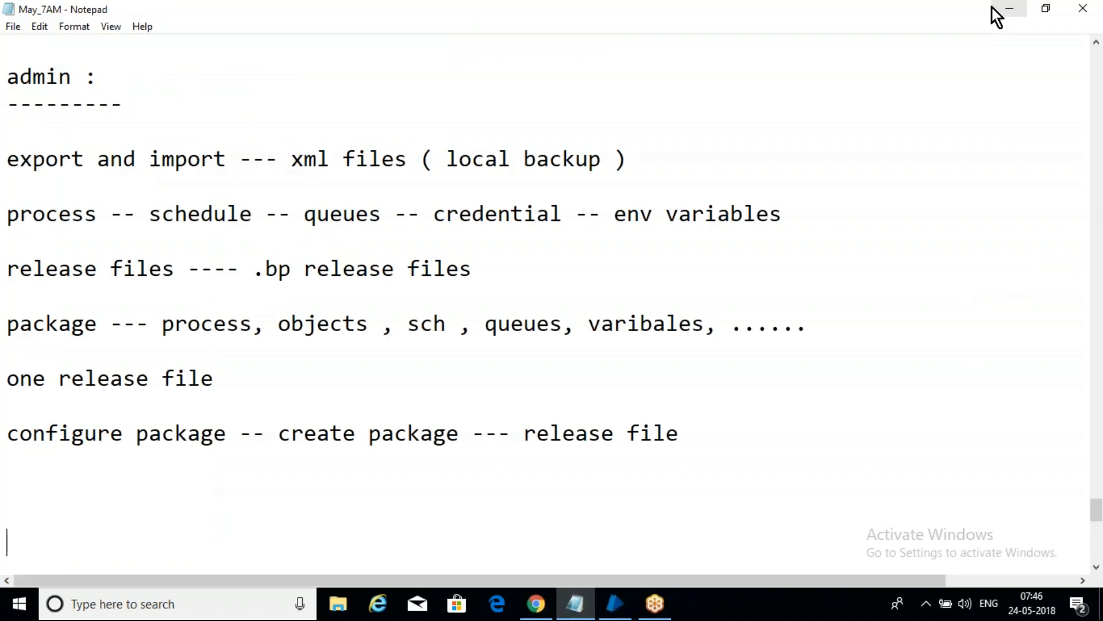
{"action": "left_click", "coordinate": [1102, 616]}
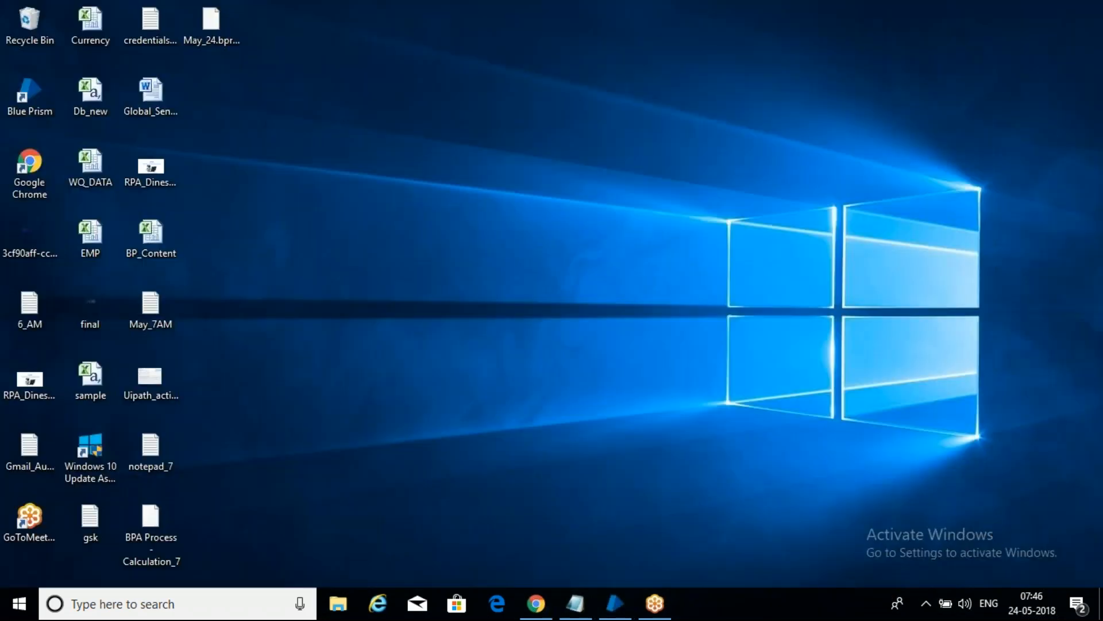
{"action": "left_click", "coordinate": [219, 19]}
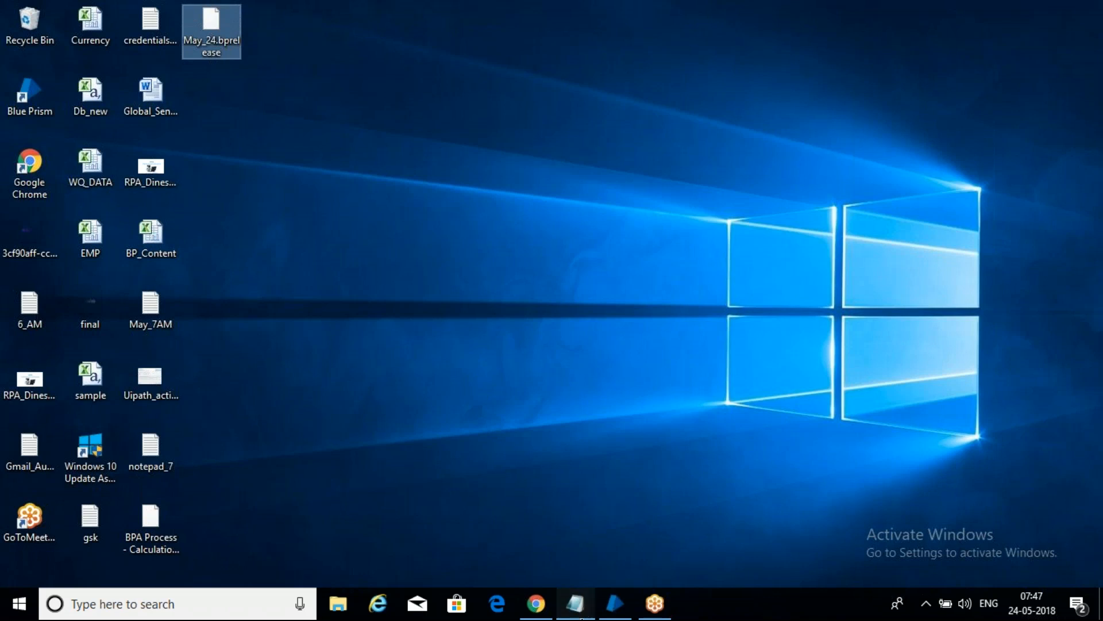
Step: Return to the Notepad notes and add the line "versions ---- release file_24" below the "configure package" line
{"action": "left_click", "coordinate": [575, 603]}
{"action": "left_click", "coordinate": [384, 468]}
{"action": "key", "text": "Return"}
{"action": "key", "text": "Return"}
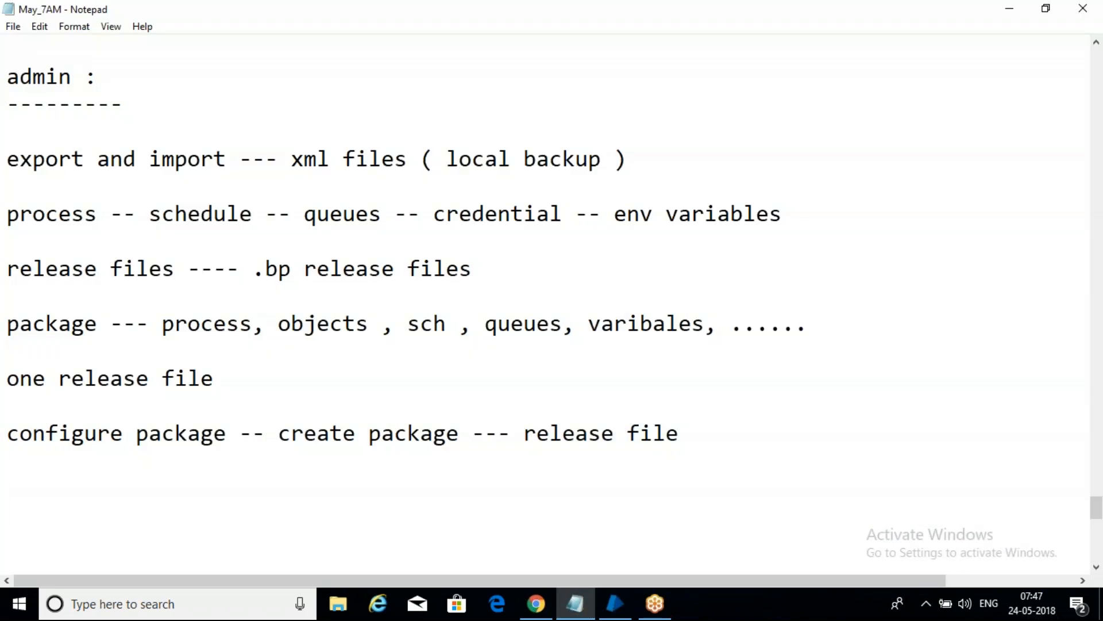
{"action": "type", "text": "version"}
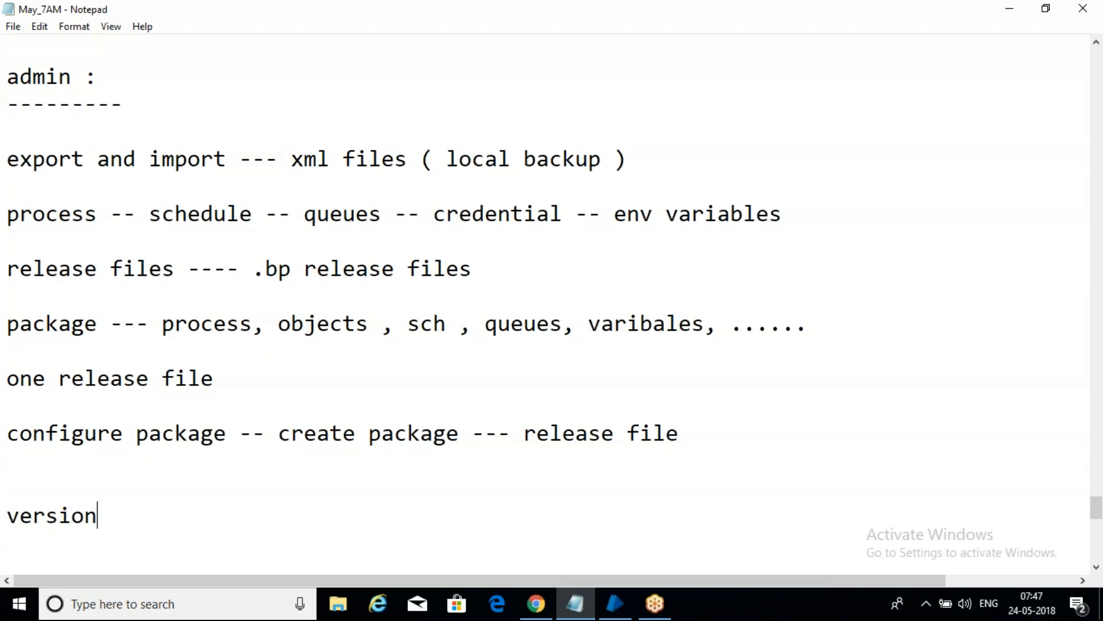
{"action": "type", "text": "s ----"}
{"action": "type", "text": "relea"}
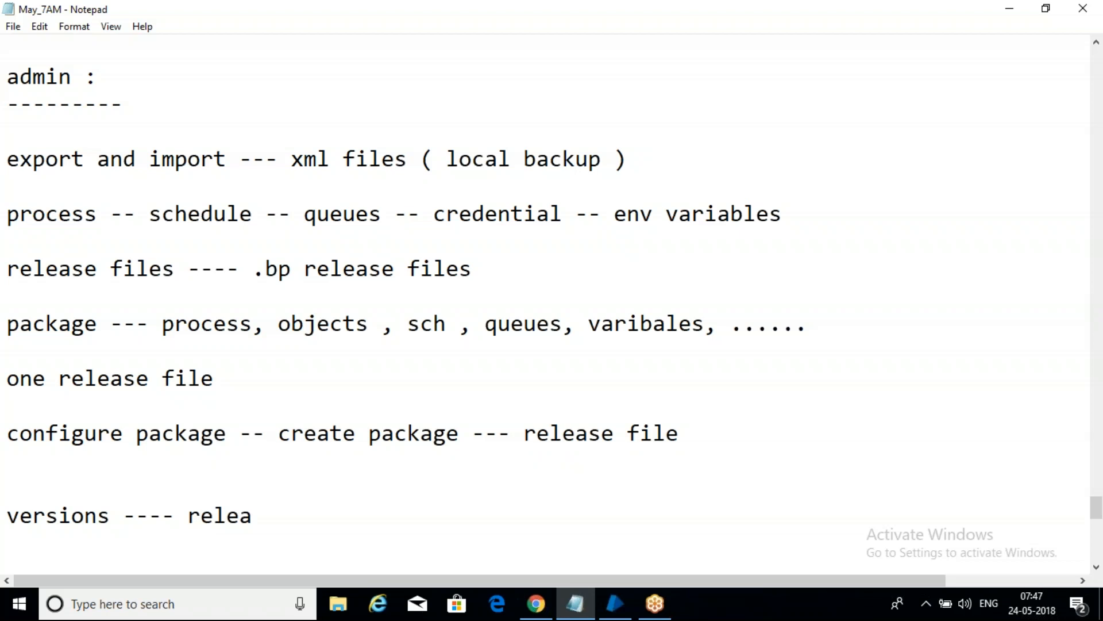
{"action": "type", "text": "se file"}
{"action": "key", "text": "BackSpace"}
{"action": "type", "text": "_24"}
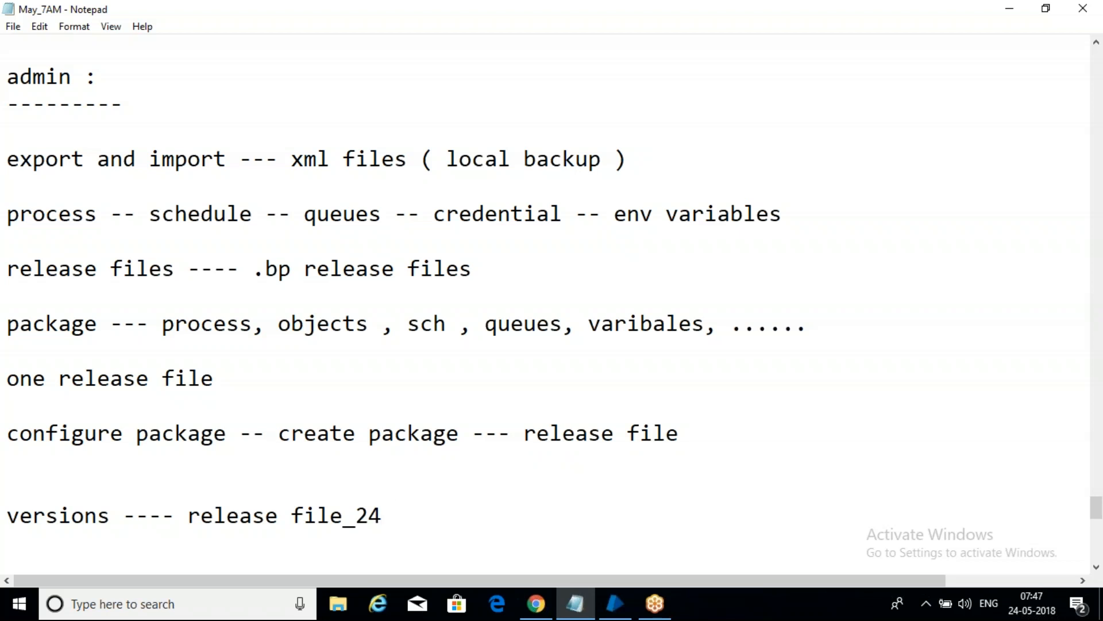
Step: Add the line "new version --- relase file_30---" below the "versions" line, leaving one blank line between them
{"action": "key", "text": "Return"}
{"action": "key", "text": "Return"}
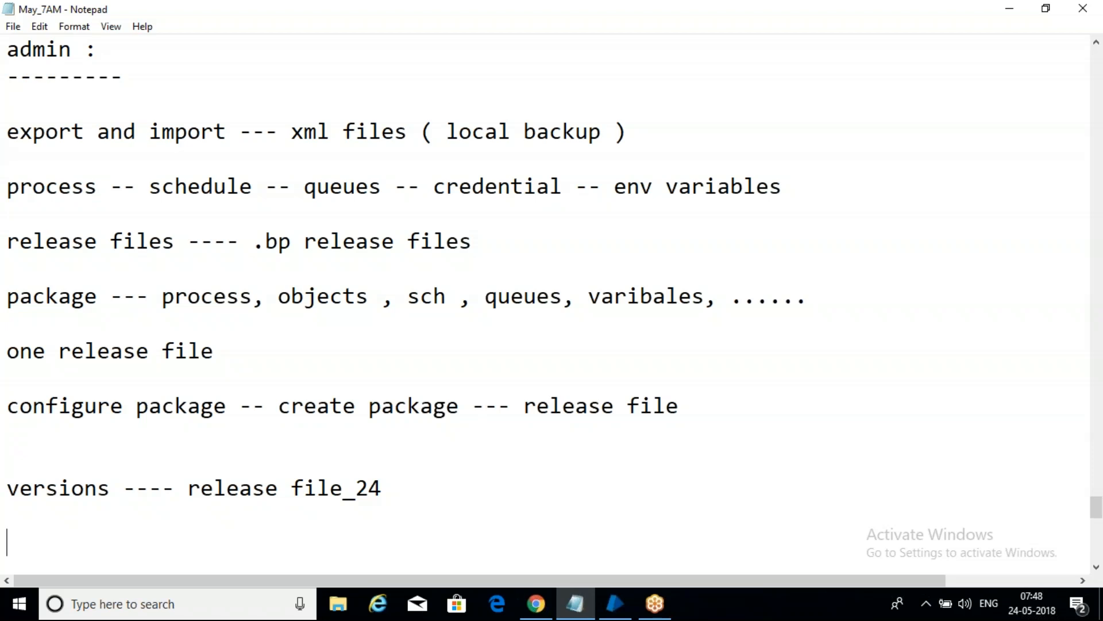
{"action": "type", "text": "new versio"}
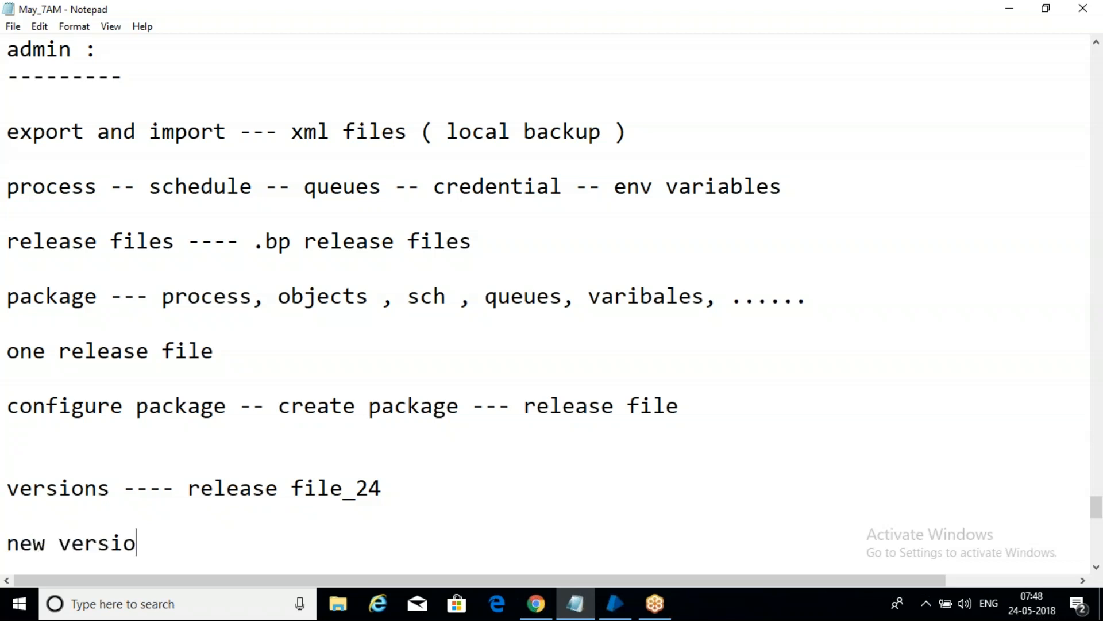
{"action": "type", "text": "n --- relase file"}
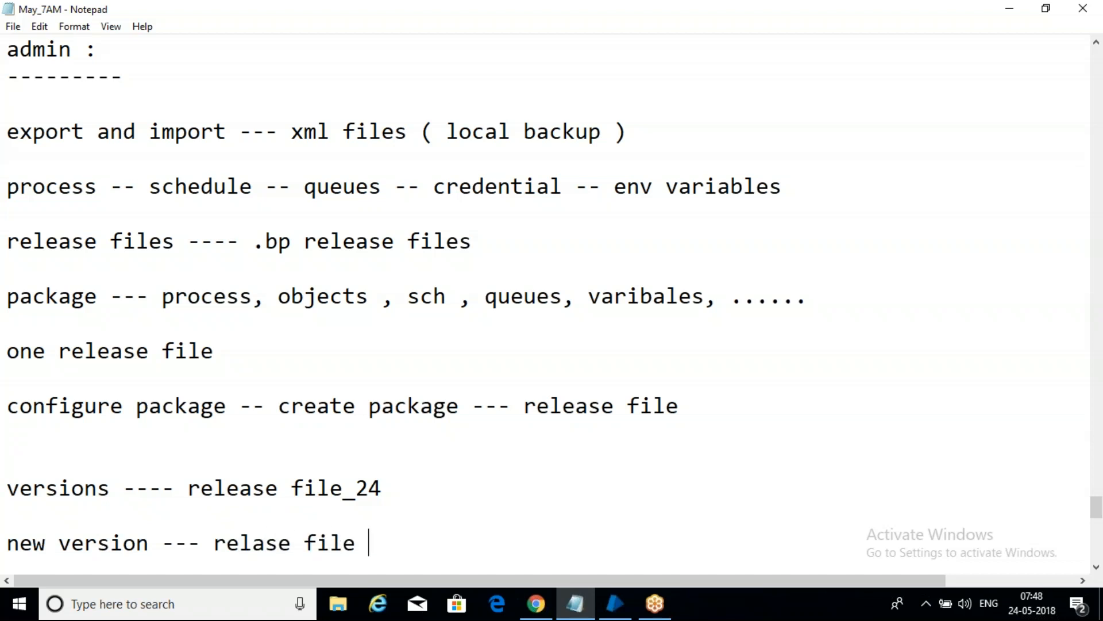
{"action": "key", "text": "BackSpace"}
{"action": "type", "text": "_30---"}
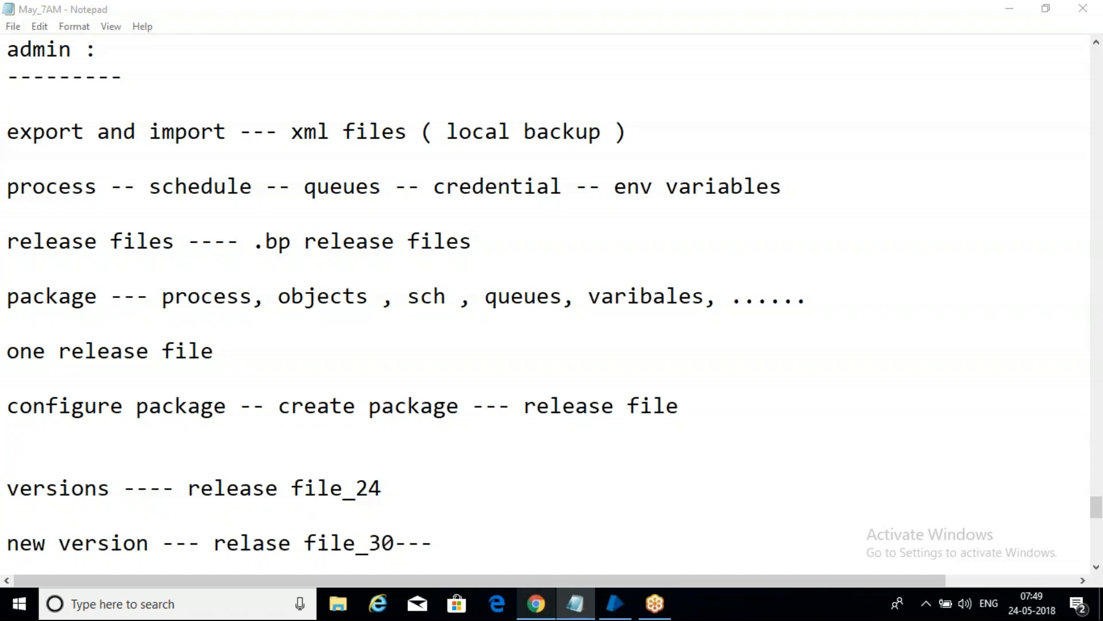
Step: Extend the release file name on the "versions" line to file_24_05_2018
{"action": "left_click", "coordinate": [439, 479]}
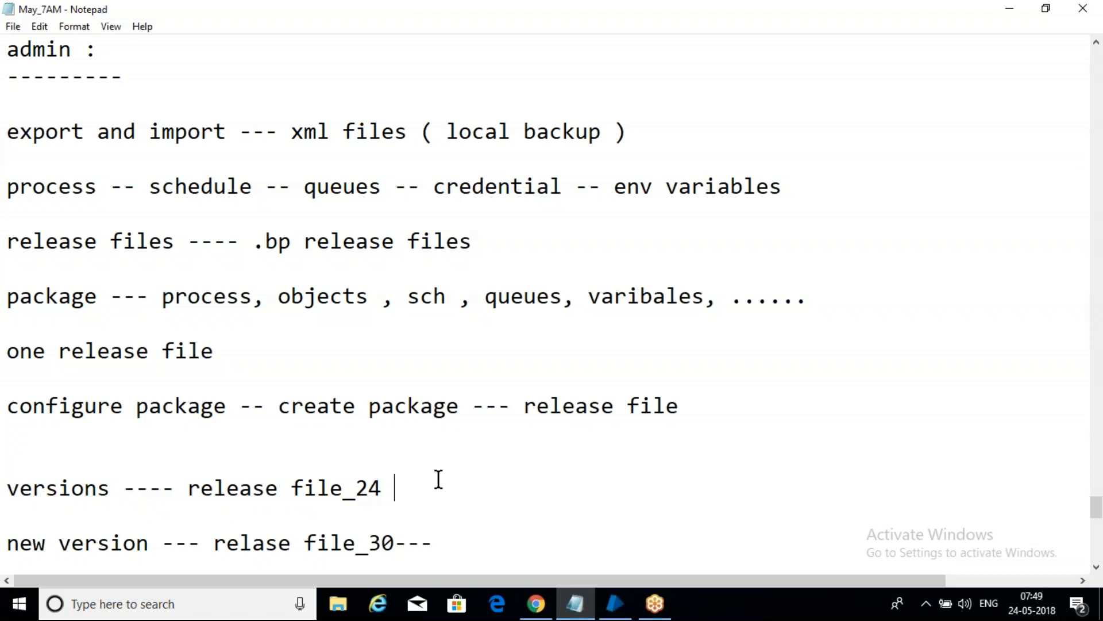
{"action": "key", "text": "BackSpace"}
{"action": "type", "text": "_05_2018"}
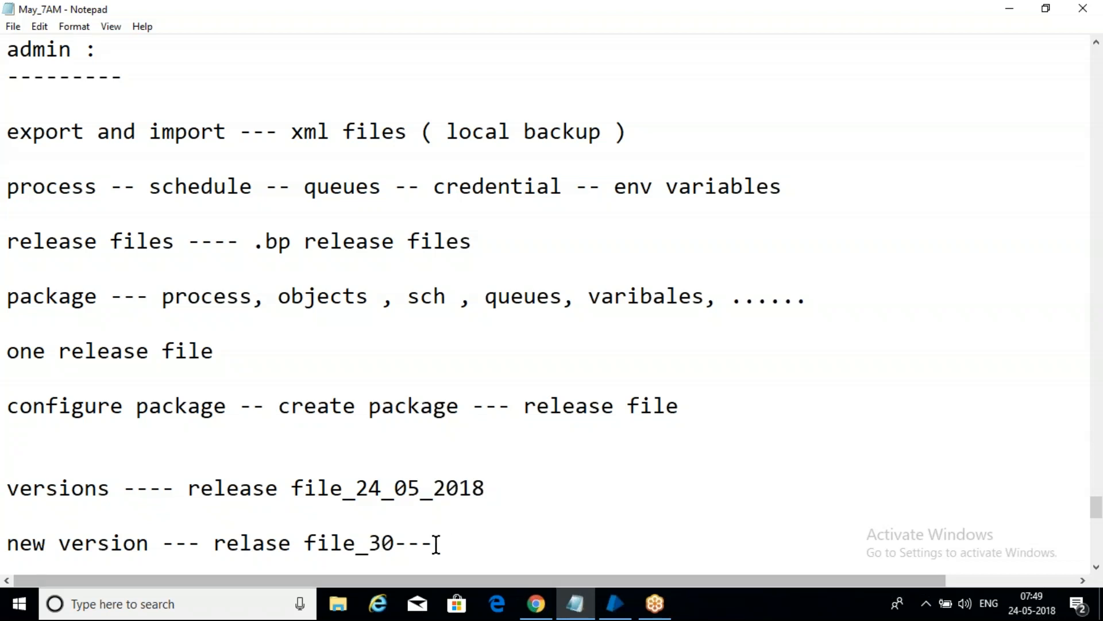
Step: Replace the trailing dashes on the "new version" line so its release file name reads file_30_05_2018
{"action": "key", "text": "BackSpace"}
{"action": "key", "text": "BackSpace"}
{"action": "key", "text": "BackSpace"}
{"action": "type", "text": "_05_2018"}
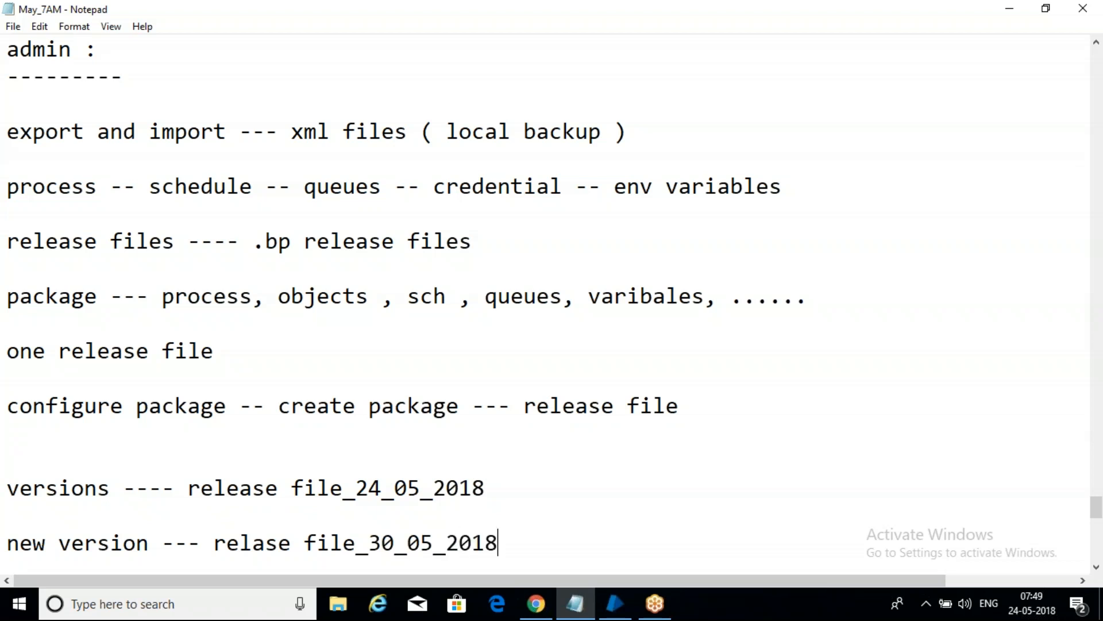
{"action": "left_click", "coordinate": [514, 500]}
{"action": "left_click", "coordinate": [527, 547]}
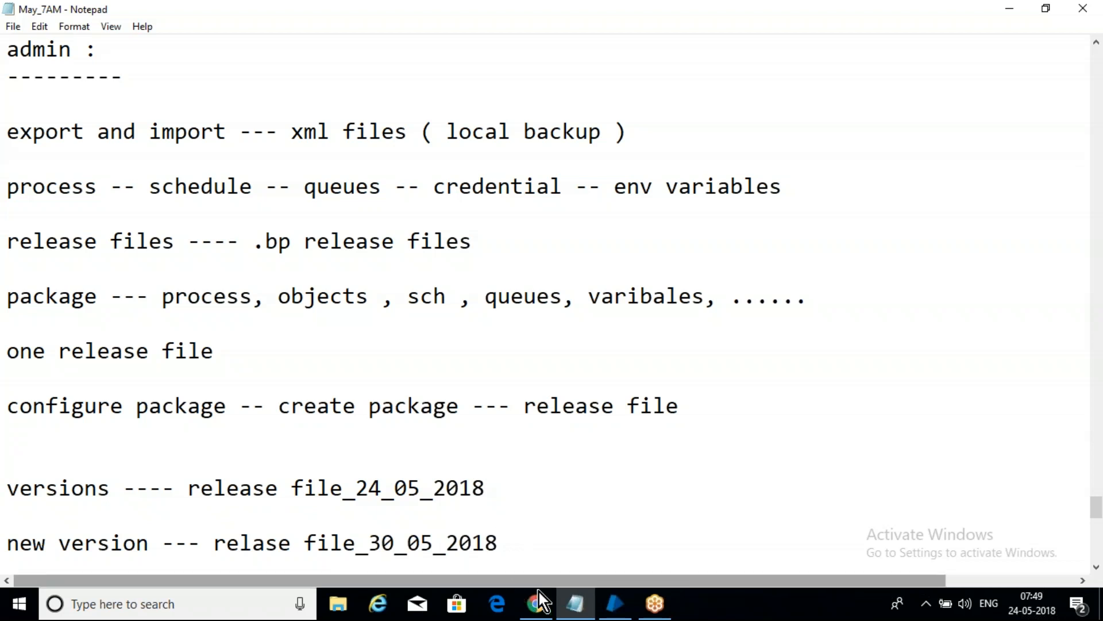
Step: Switch to Blue Prism and start a new release of the MAY package named may_new
{"action": "left_click", "coordinate": [614, 595]}
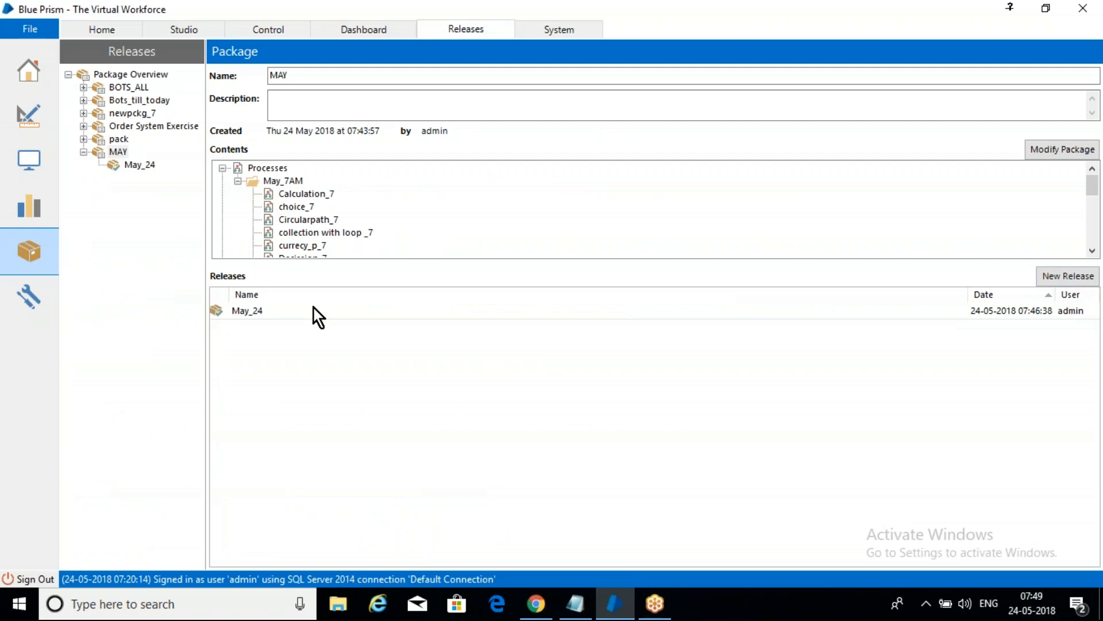
{"action": "left_click", "coordinate": [254, 316]}
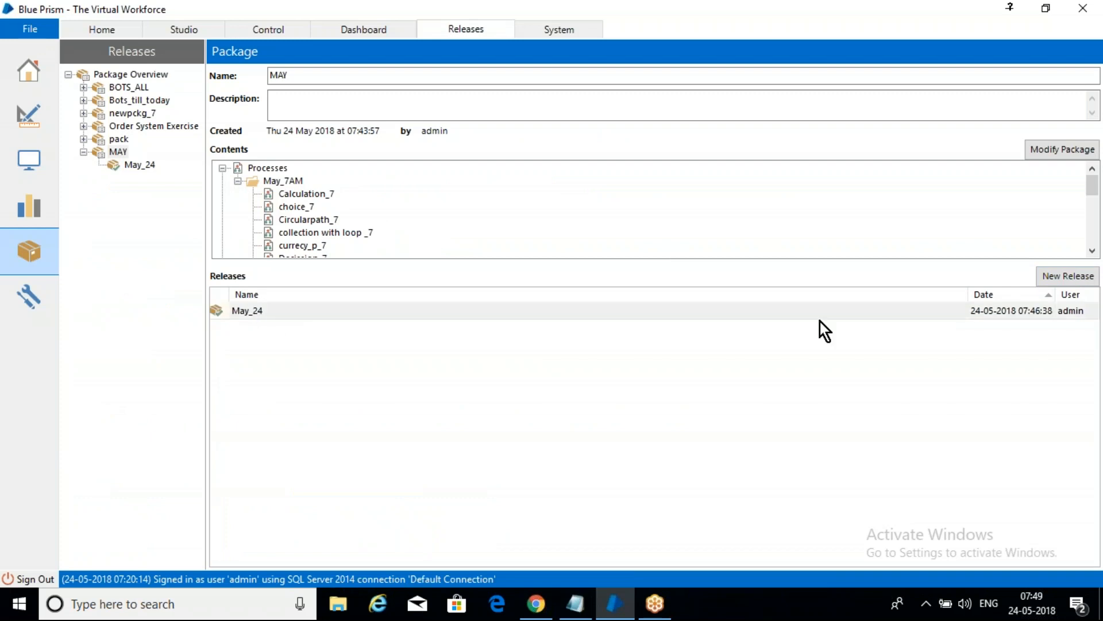
{"action": "left_click", "coordinate": [1054, 281]}
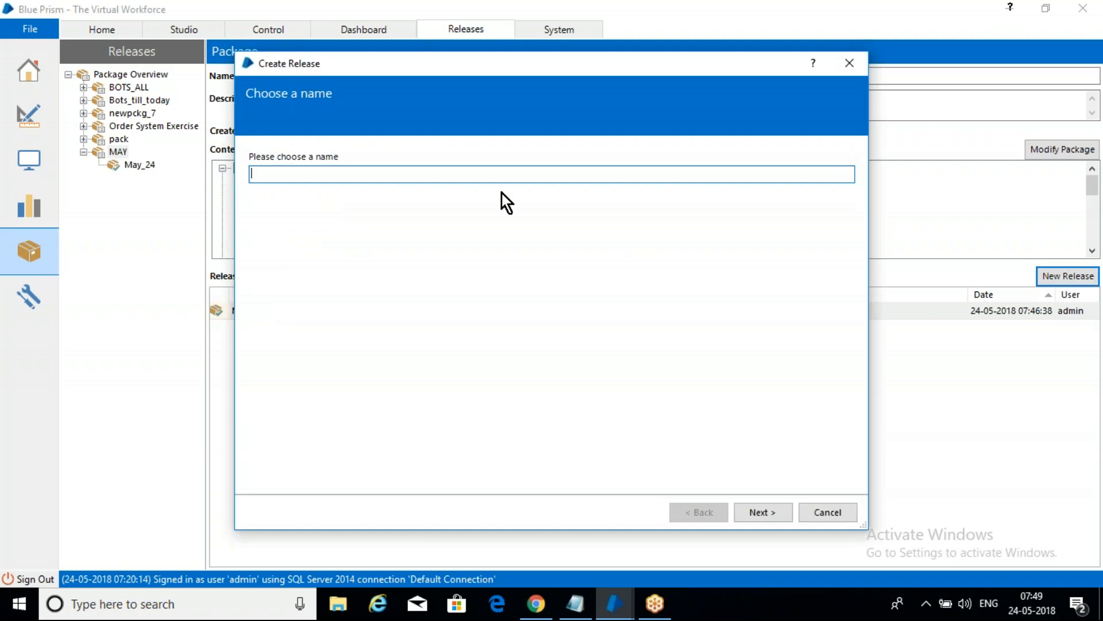
{"action": "type", "text": "may_ne2"}
{"action": "key", "text": "BackSpace"}
{"action": "type", "text": "w"}
Step: Export the new release to the desktop as may_new.bprelease and complete the release wizard
{"action": "left_click", "coordinate": [765, 509]}
{"action": "left_click", "coordinate": [765, 510]}
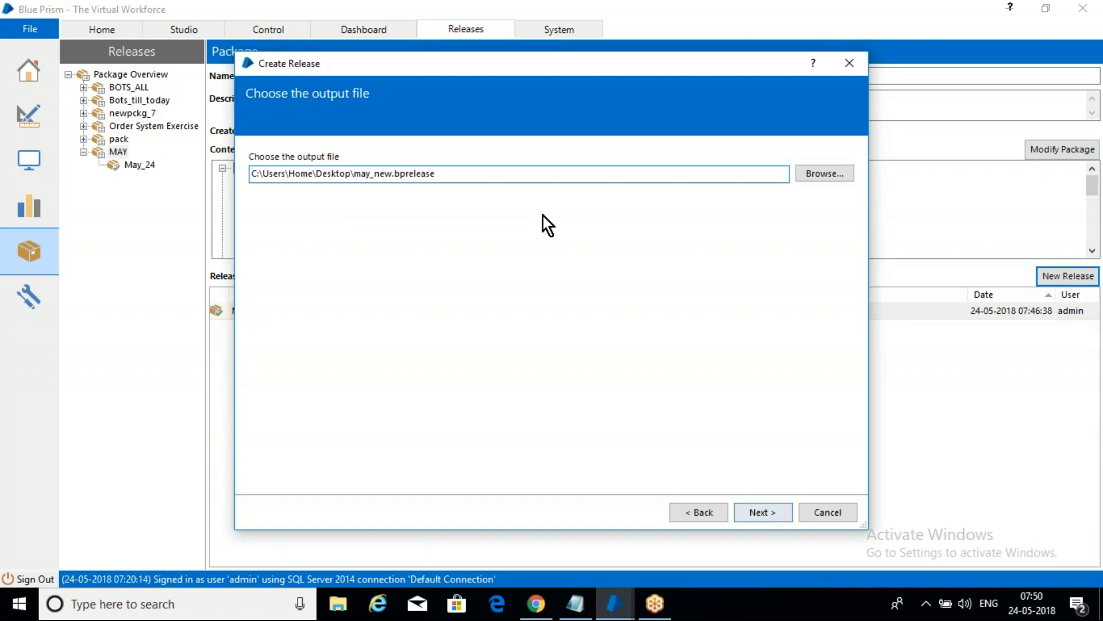
{"action": "left_click", "coordinate": [772, 509]}
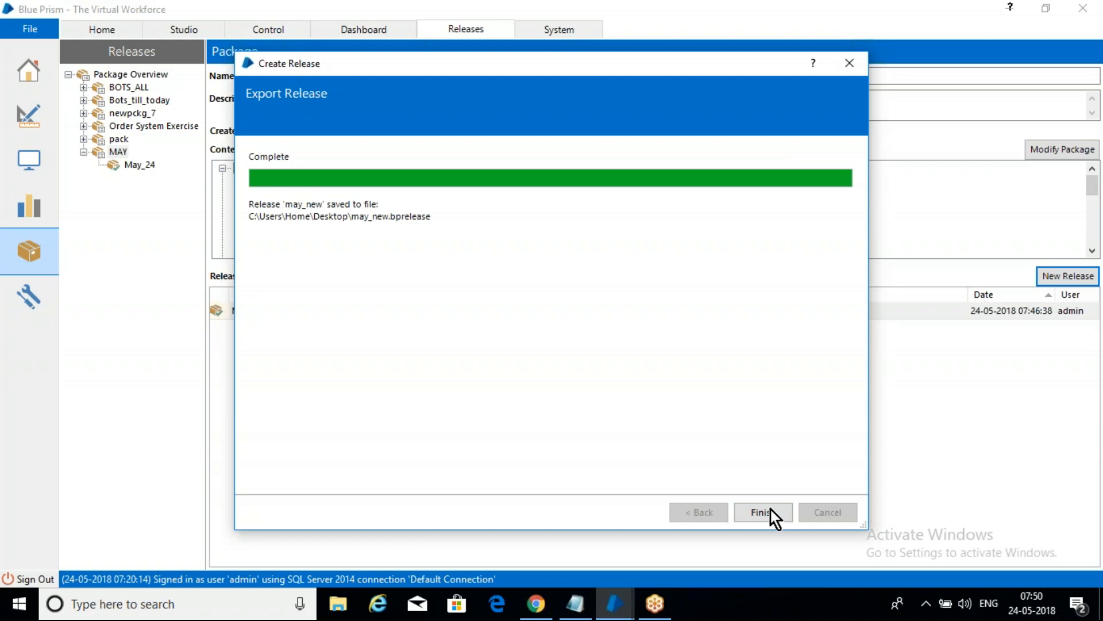
{"action": "left_click", "coordinate": [762, 516]}
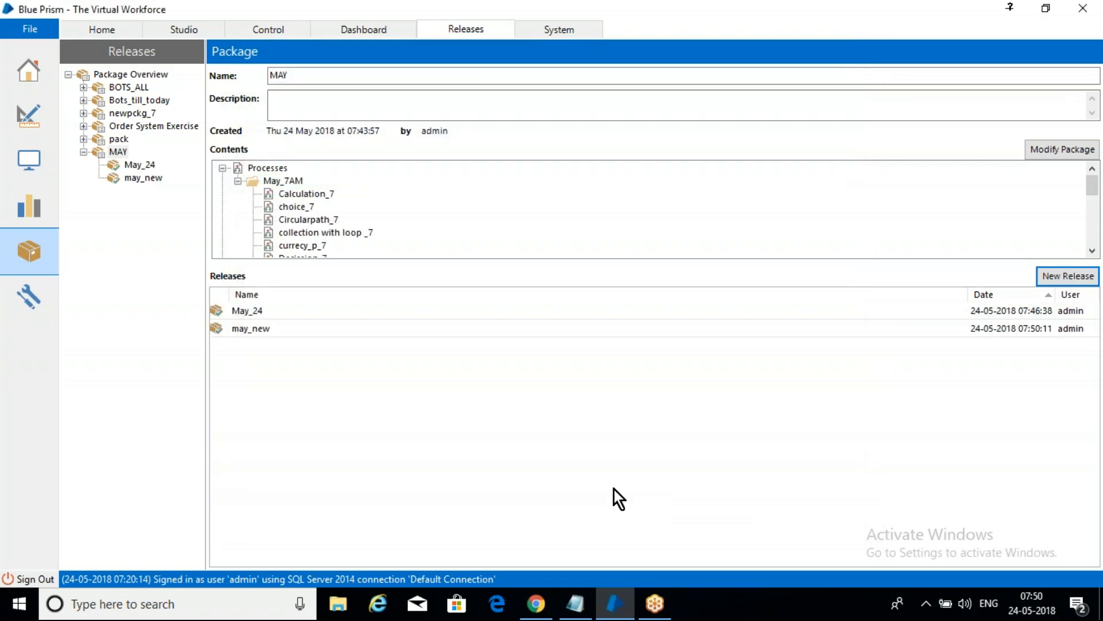
Step: Compare the May_24 and may_new releases of the MAY package and the components each one contains
{"action": "left_click", "coordinate": [253, 305]}
{"action": "left_click", "coordinate": [261, 323]}
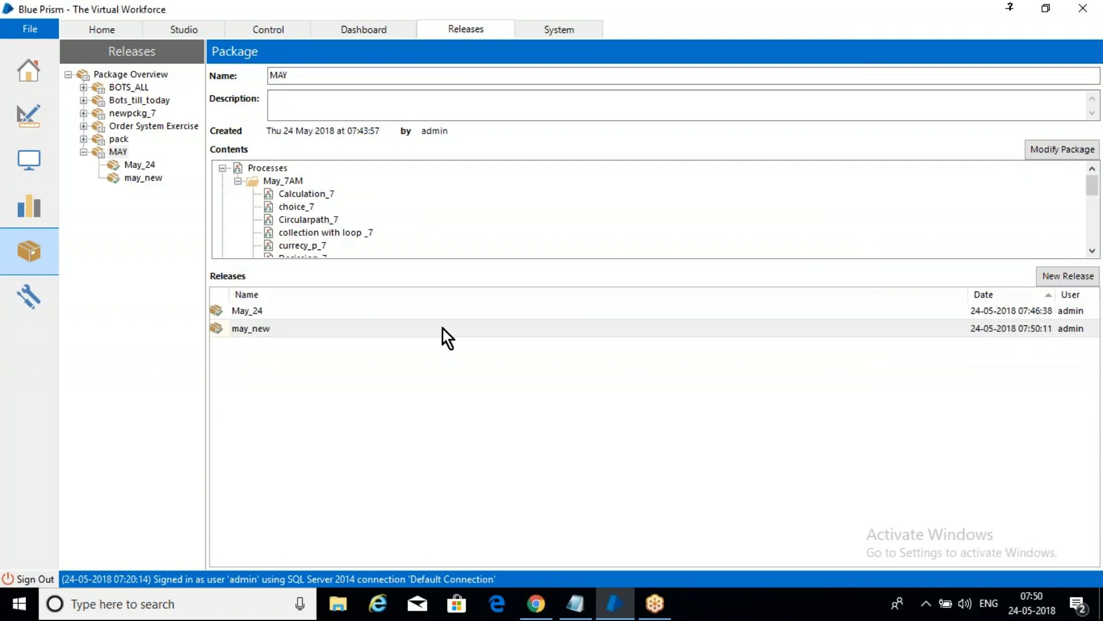
{"action": "left_click", "coordinate": [432, 309]}
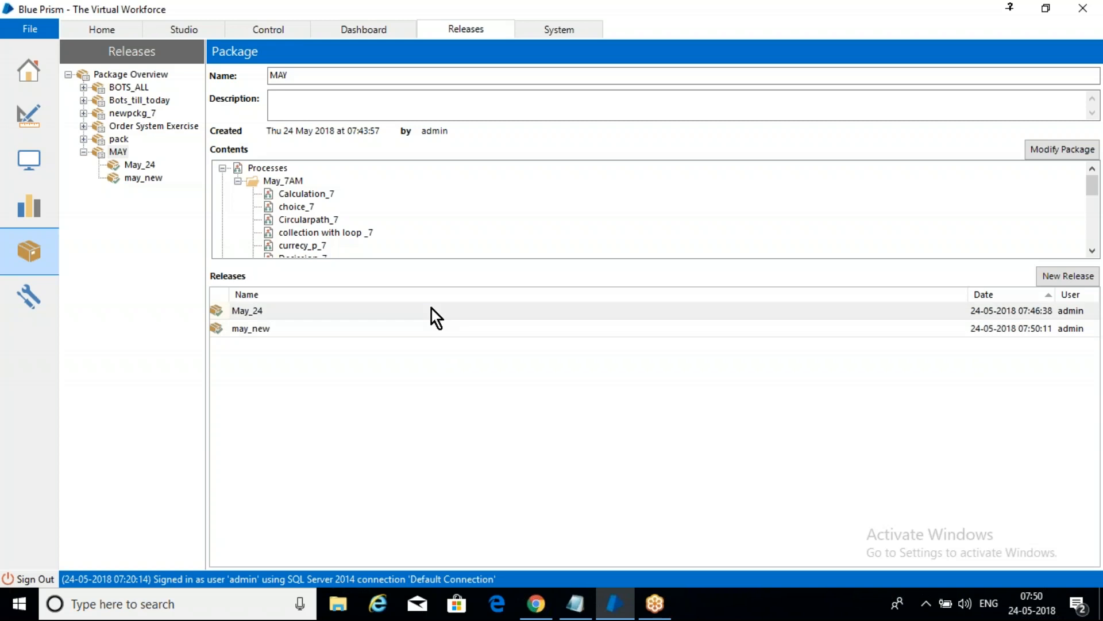
{"action": "left_click", "coordinate": [140, 177]}
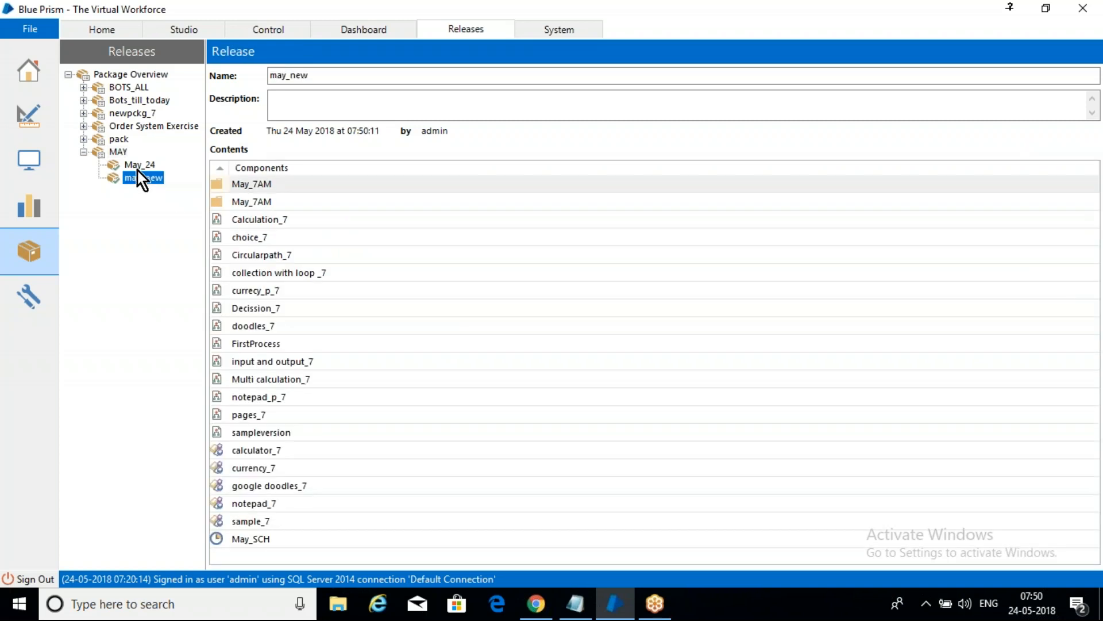
{"action": "left_click", "coordinate": [135, 165]}
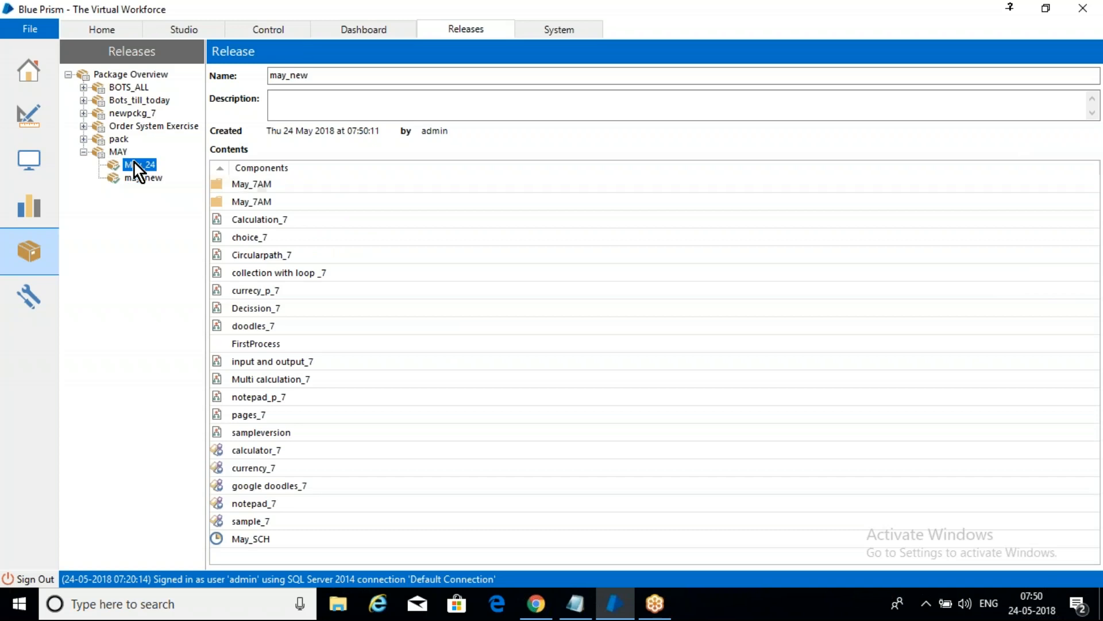
{"action": "left_click", "coordinate": [143, 177]}
{"action": "left_click", "coordinate": [143, 164]}
{"action": "left_click", "coordinate": [1082, 411]}
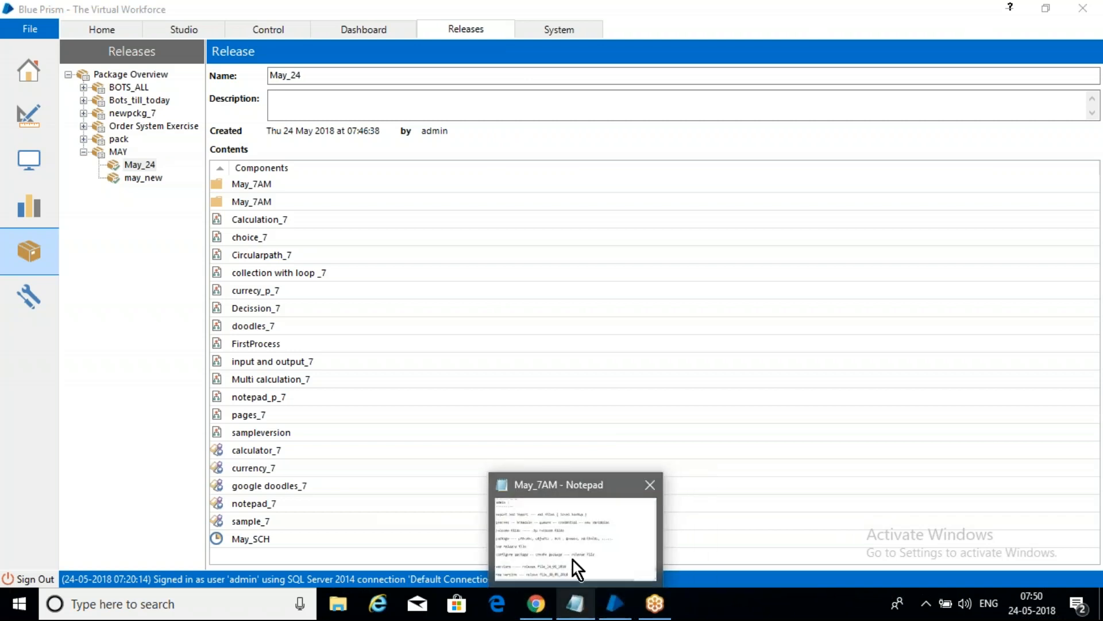
Step: Switch to the Notepad notes and look back from the admin section up to the Deployment section
{"action": "left_click", "coordinate": [574, 560]}
{"action": "left_click", "coordinate": [548, 355]}
{"action": "key", "text": "Up"}
{"action": "key", "text": "Up"}
{"action": "key", "text": "Up"}
{"action": "key", "text": "Up"}
{"action": "key", "text": "Up"}
{"action": "key", "text": "Up"}
{"action": "key", "text": "Up"}
{"action": "key", "text": "Up"}
{"action": "key", "text": "Up"}
{"action": "key", "text": "Up"}
{"action": "key", "text": "Up"}
{"action": "key", "text": "Up"}
{"action": "key", "text": "Up"}
{"action": "key", "text": "Up"}
{"action": "key", "text": "Up"}
{"action": "key", "text": "Up"}
{"action": "key", "text": "Up"}
{"action": "key", "text": "Up"}
{"action": "key", "text": "Up"}
{"action": "key", "text": "Up"}
{"action": "key", "text": "Up"}
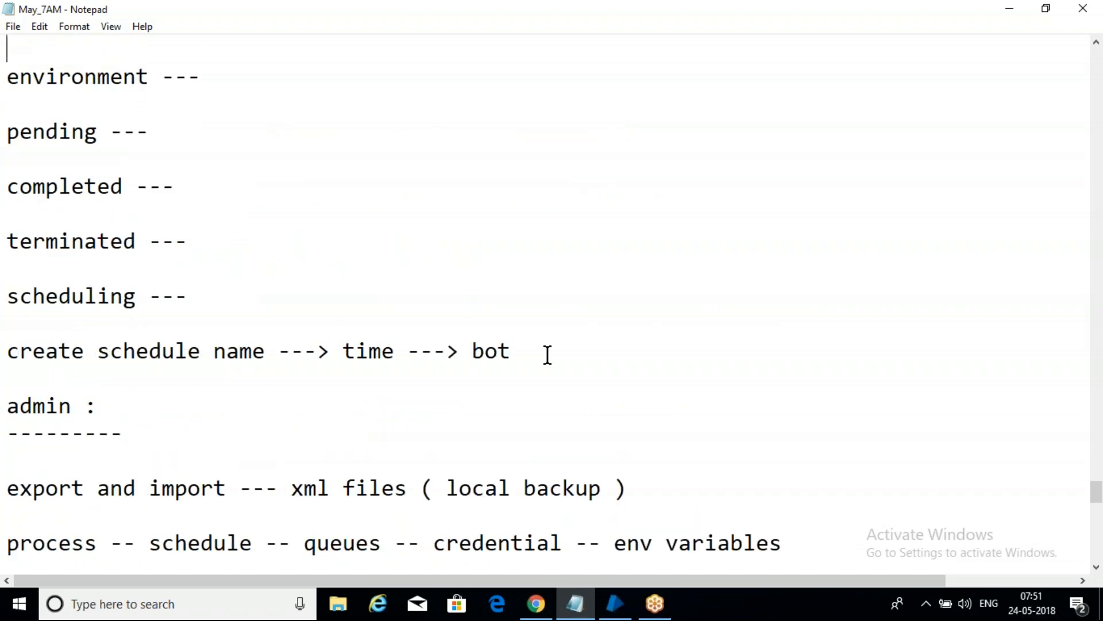
{"action": "key", "text": "Up"}
{"action": "key", "text": "Down"}
{"action": "key", "text": "Down"}
{"action": "key", "text": "Down"}
{"action": "key", "text": "Down"}
{"action": "key", "text": "Down"}
{"action": "key", "text": "Down"}
{"action": "key", "text": "Down"}
{"action": "key", "text": "Down"}
{"action": "key", "text": "Down"}
{"action": "key", "text": "Down"}
{"action": "key", "text": "Down"}
{"action": "key", "text": "Down"}
{"action": "key", "text": "Down"}
{"action": "key", "text": "Down"}
{"action": "key", "text": "Down"}
{"action": "key", "text": "Down"}
{"action": "key", "text": "Down"}
{"action": "key", "text": "Down"}
{"action": "key", "text": "Down"}
{"action": "key", "text": "Down"}
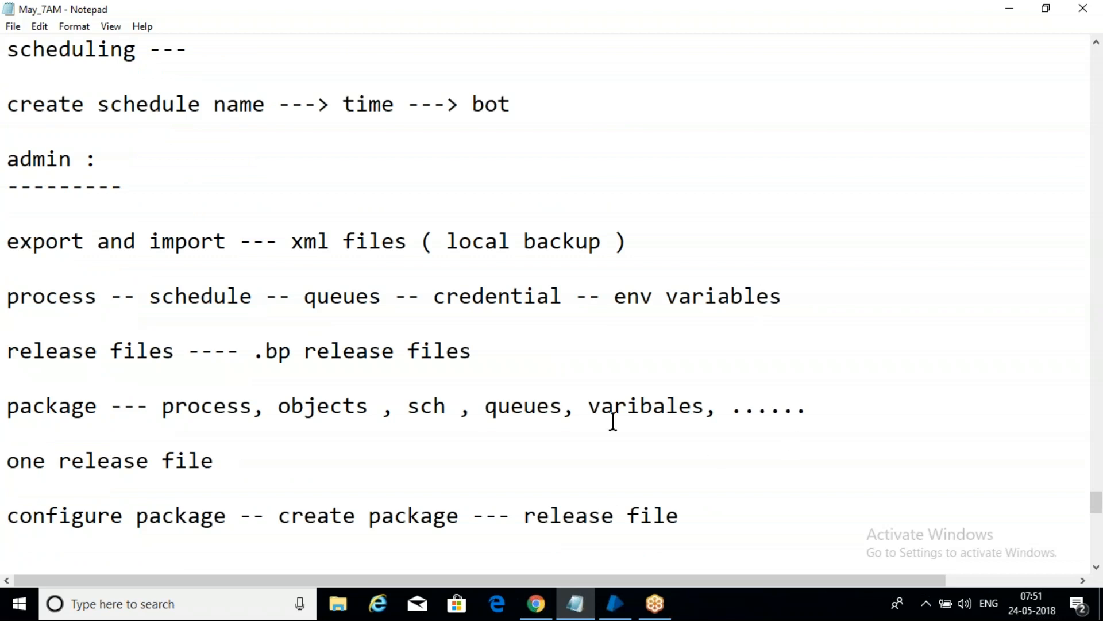
{"action": "left_click", "coordinate": [509, 185]}
{"action": "key", "text": "Up"}
{"action": "key", "text": "Up"}
{"action": "key", "text": "Up"}
{"action": "key", "text": "Up"}
{"action": "key", "text": "Up"}
{"action": "key", "text": "Up"}
{"action": "key", "text": "Up"}
{"action": "key", "text": "Up"}
{"action": "key", "text": "Up"}
{"action": "key", "text": "Up"}
{"action": "key", "text": "Up"}
{"action": "key", "text": "Up"}
{"action": "key", "text": "Up"}
{"action": "key", "text": "Up"}
{"action": "key", "text": "Up"}
{"action": "key", "text": "Up"}
{"action": "key", "text": "Up"}
{"action": "key", "text": "Up"}
{"action": "key", "text": "Up"}
{"action": "key", "text": "Up"}
{"action": "key", "text": "Up"}
{"action": "key", "text": "Up"}
{"action": "key", "text": "Up"}
{"action": "key", "text": "Up"}
{"action": "key", "text": "Up"}
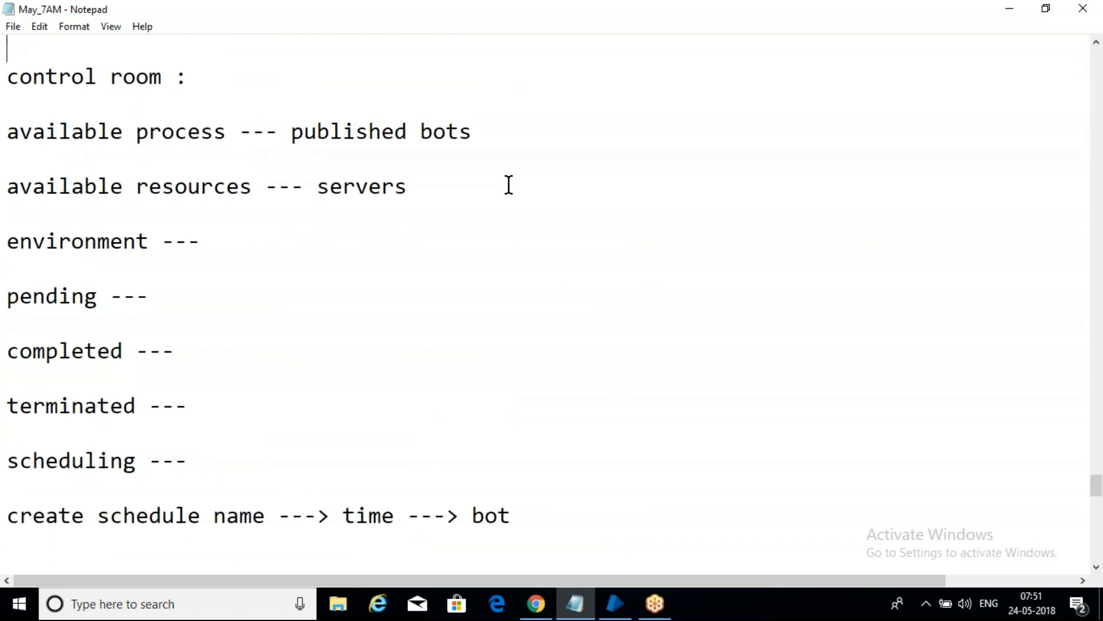
{"action": "key", "text": "Up"}
{"action": "key", "text": "Up"}
{"action": "key", "text": "Up"}
{"action": "key", "text": "Up"}
{"action": "key", "text": "Up"}
{"action": "key", "text": "Up"}
{"action": "key", "text": "Up"}
{"action": "key", "text": "Up"}
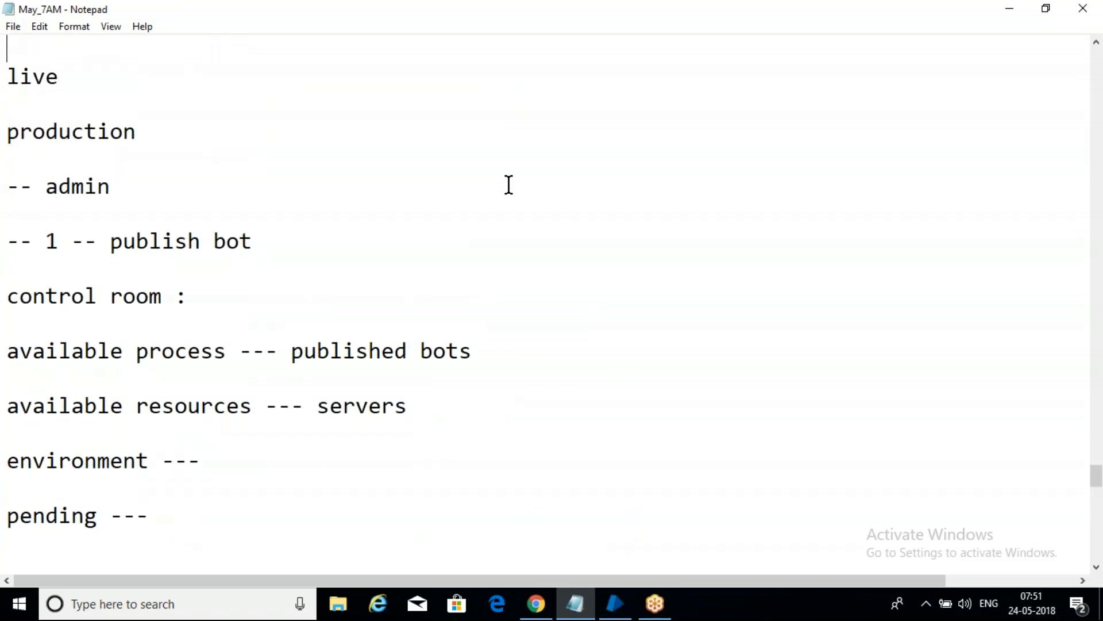
{"action": "key", "text": "Down"}
{"action": "key", "text": "Down"}
{"action": "key", "text": "Down"}
{"action": "key", "text": "Down"}
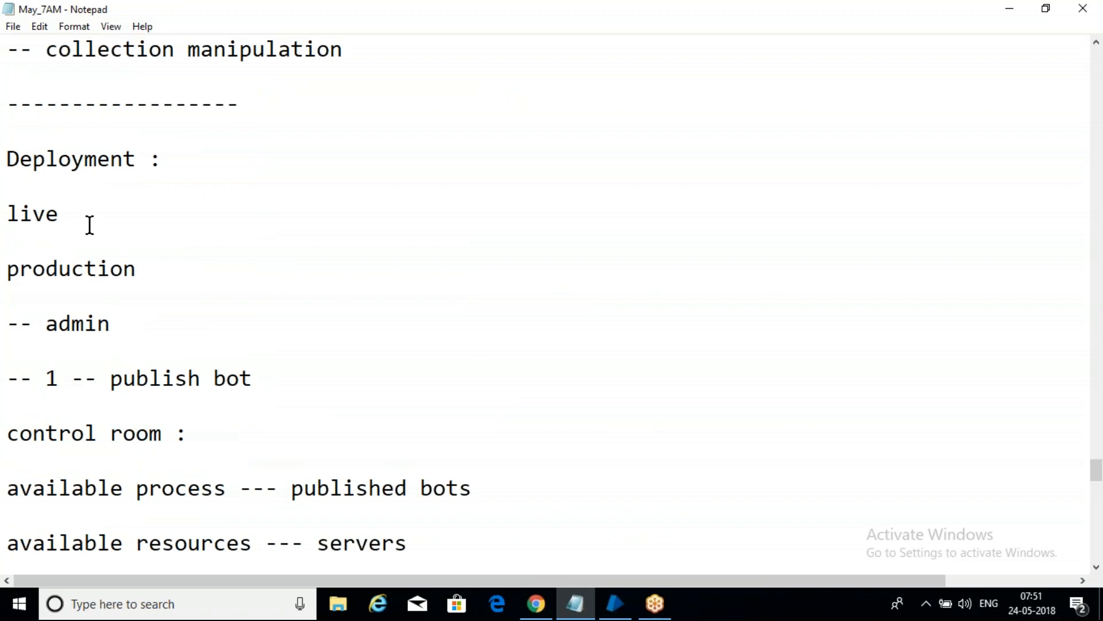
Step: Review the notes from the Deployment section down through the control room entries
{"action": "left_click", "coordinate": [178, 303]}
{"action": "left_click", "coordinate": [163, 332]}
{"action": "key", "text": "Down"}
{"action": "key", "text": "Down"}
{"action": "key", "text": "Down"}
{"action": "key", "text": "Down"}
{"action": "key", "text": "Down"}
{"action": "key", "text": "Down"}
{"action": "key", "text": "Down"}
{"action": "key", "text": "Down"}
{"action": "key", "text": "Down"}
{"action": "key", "text": "Down"}
{"action": "key", "text": "Down"}
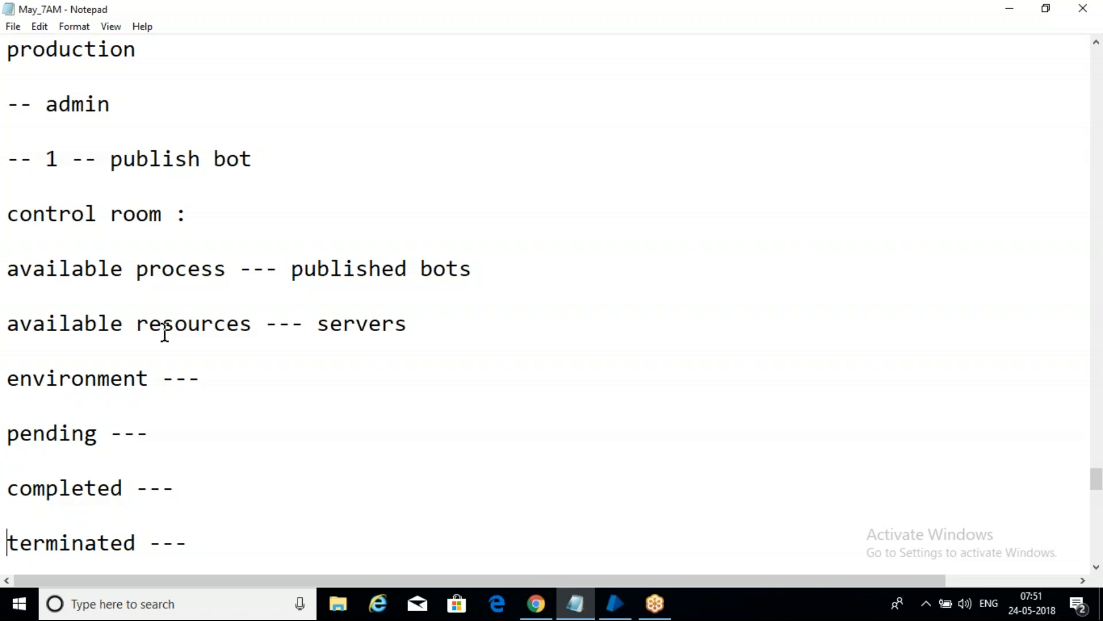
{"action": "left_click", "coordinate": [182, 231]}
Step: Switch to Blue Prism's Control room, select the DESKTOP-V9GPARA resource and list the available processes in the May_7AM folder
{"action": "left_click", "coordinate": [616, 603]}
{"action": "left_click", "coordinate": [270, 31]}
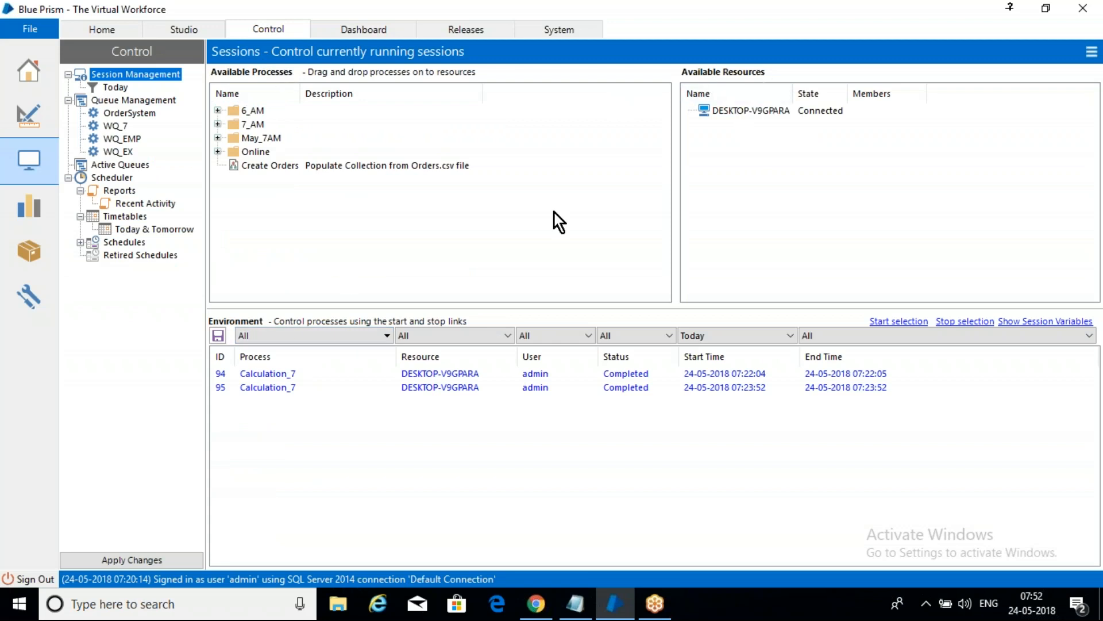
{"action": "left_click", "coordinate": [746, 111]}
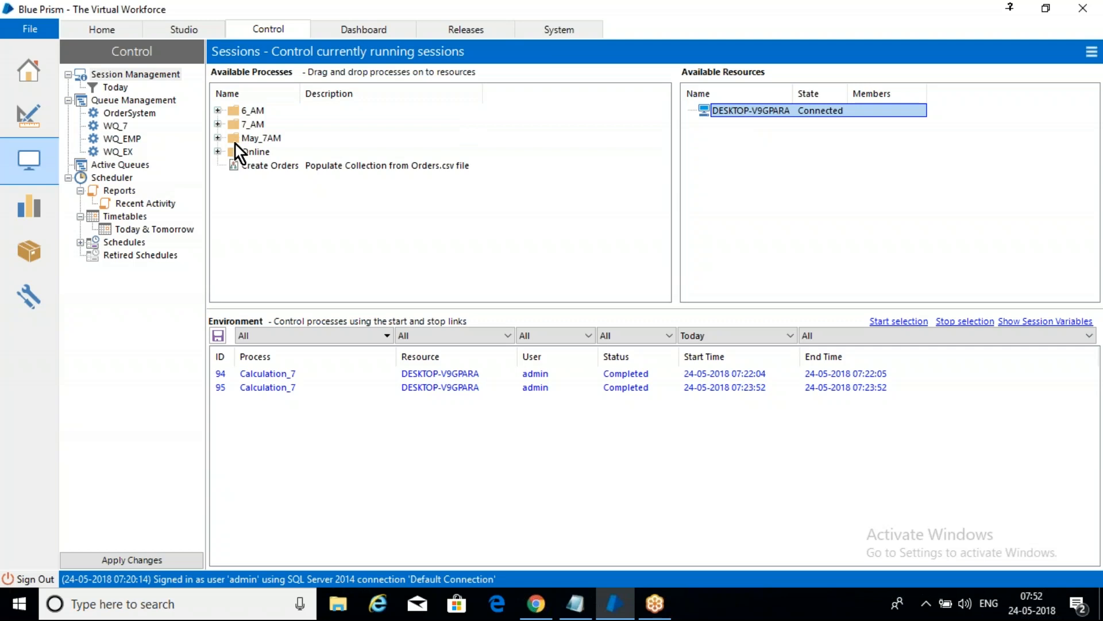
{"action": "left_click", "coordinate": [217, 141]}
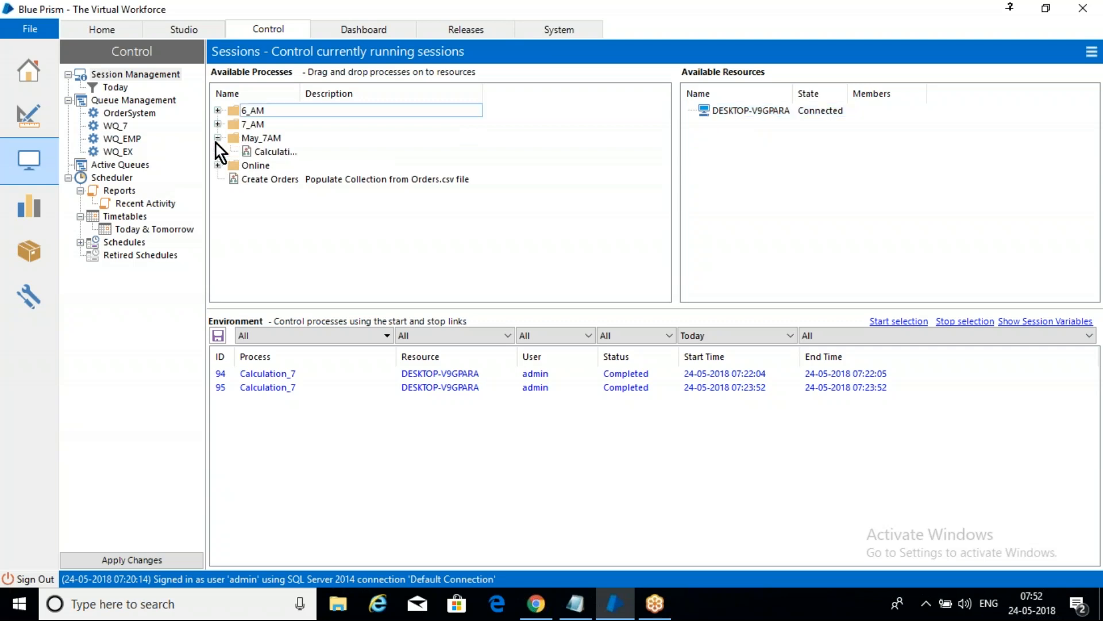
Step: Open the Circularpath_7 process from the May_7AM folder in Studio and set it to be published to Control Room
{"action": "left_click", "coordinate": [183, 29]}
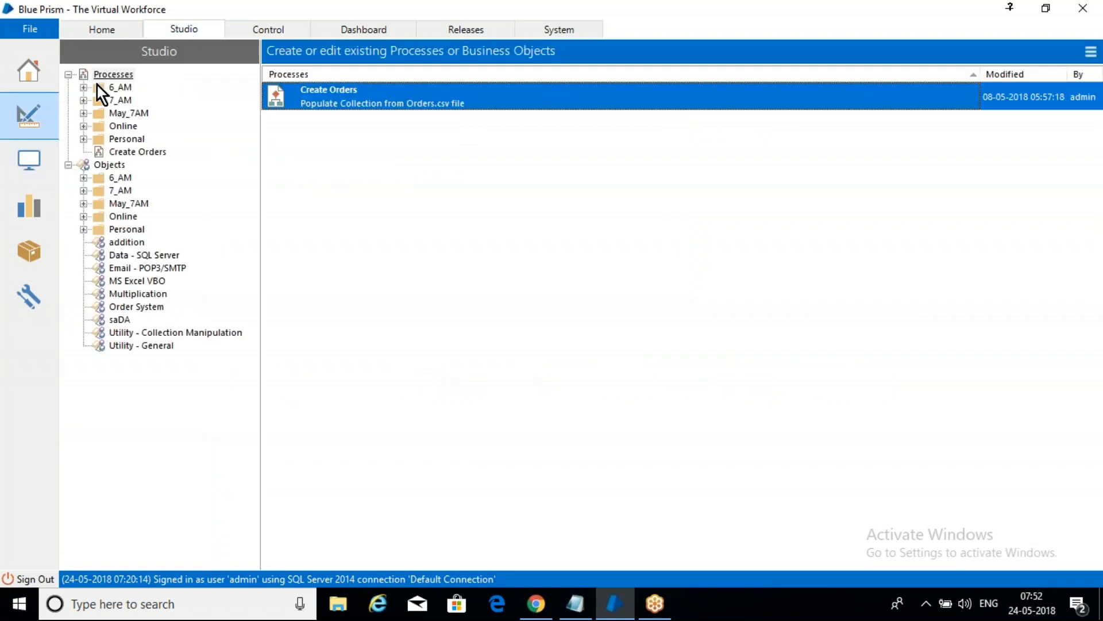
{"action": "left_click", "coordinate": [81, 114]}
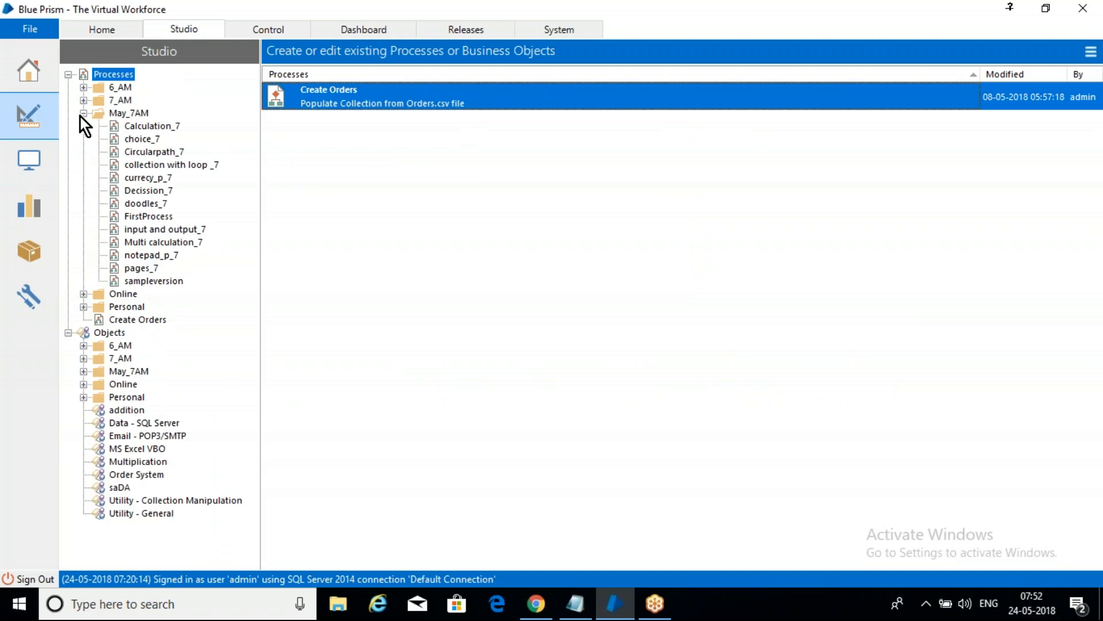
{"action": "double_click", "coordinate": [143, 153]}
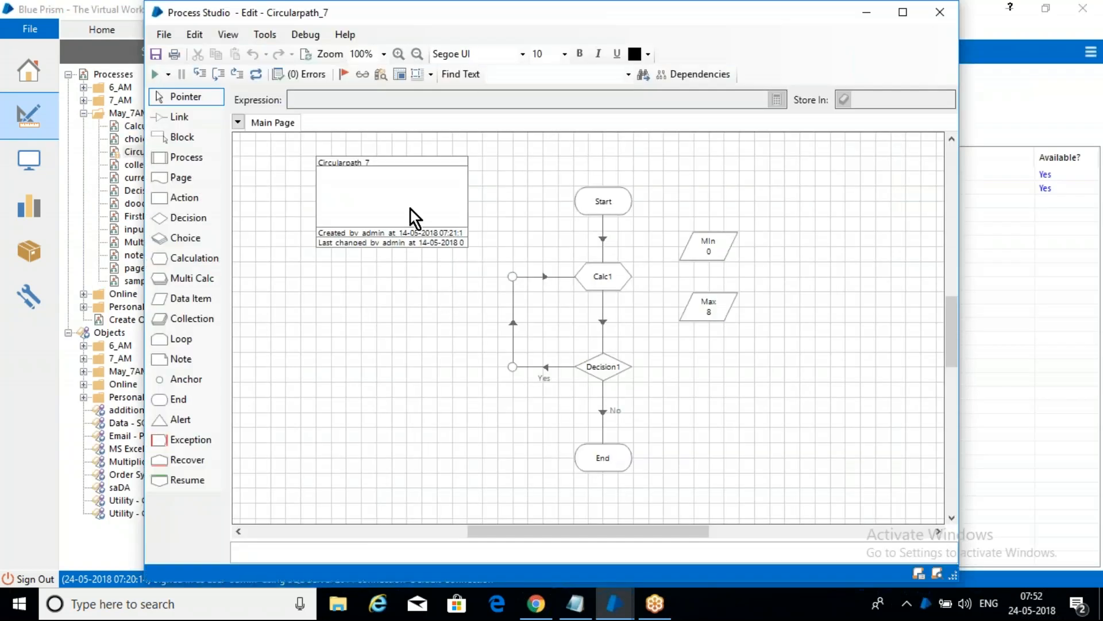
{"action": "double_click", "coordinate": [409, 208]}
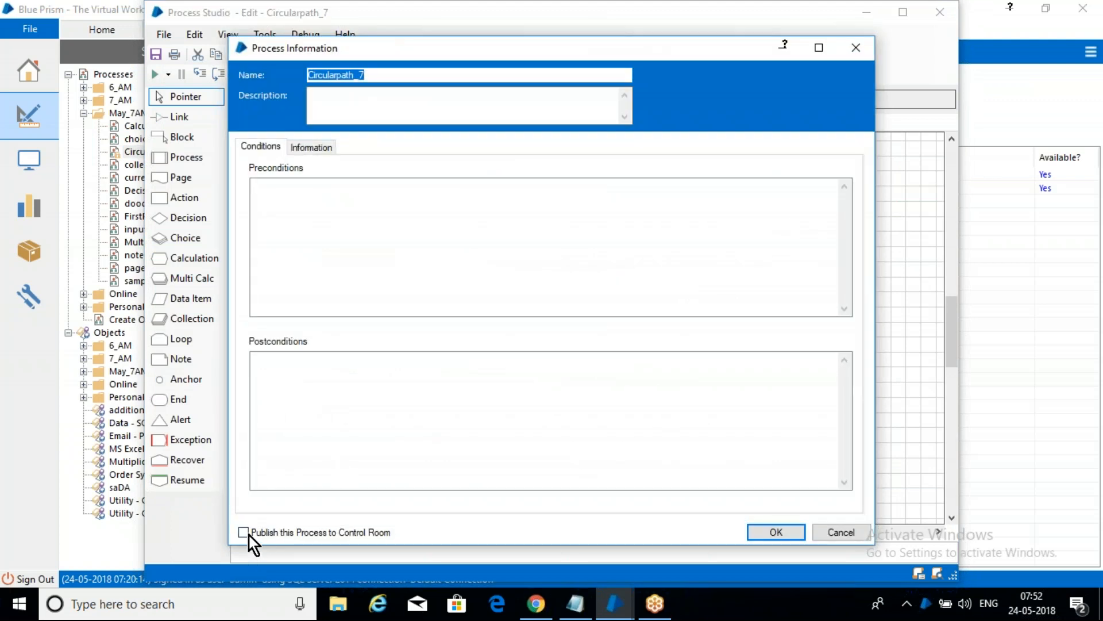
{"action": "left_click", "coordinate": [249, 534]}
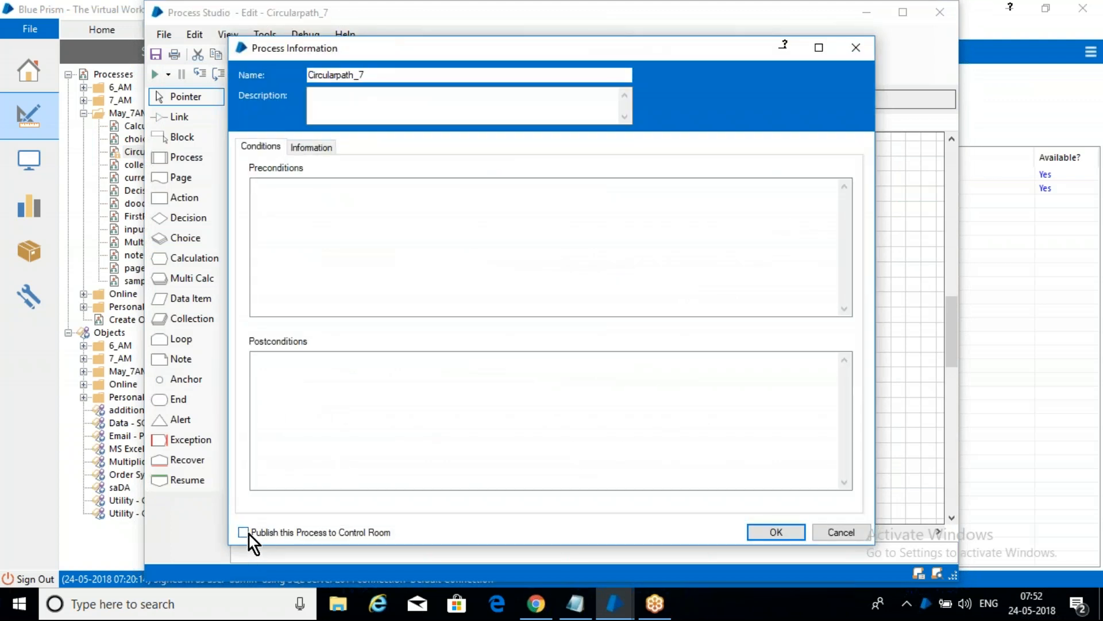
{"action": "left_click", "coordinate": [776, 532]}
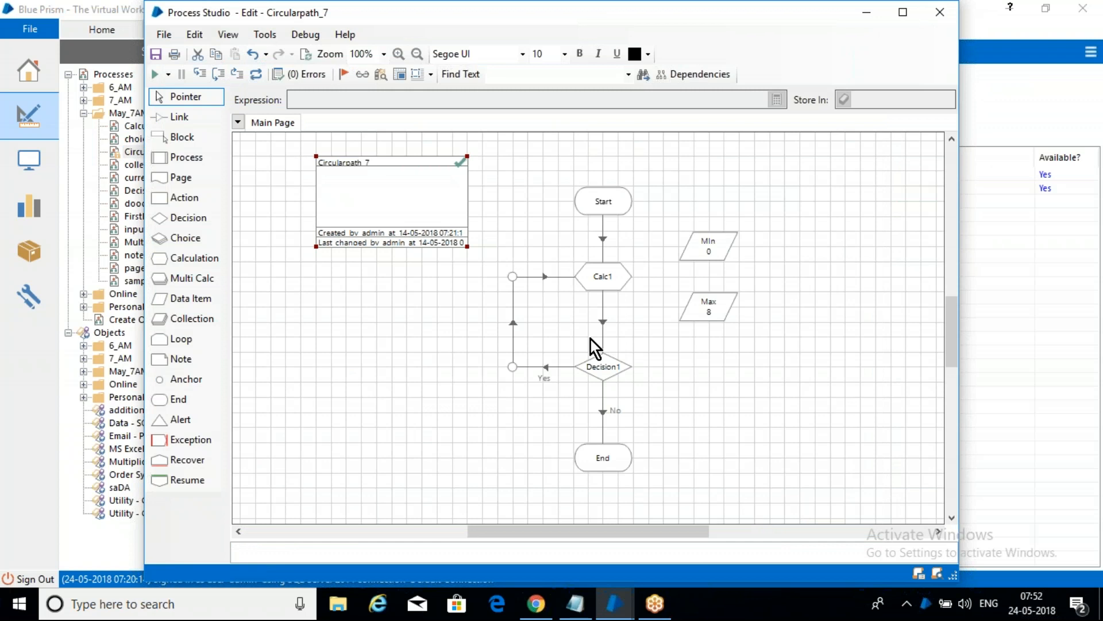
Step: Save the Circularpath_7 process with the change summary "a" and close its Process Studio window
{"action": "key", "text": "ctrl+s"}
{"action": "type", "text": "a"}
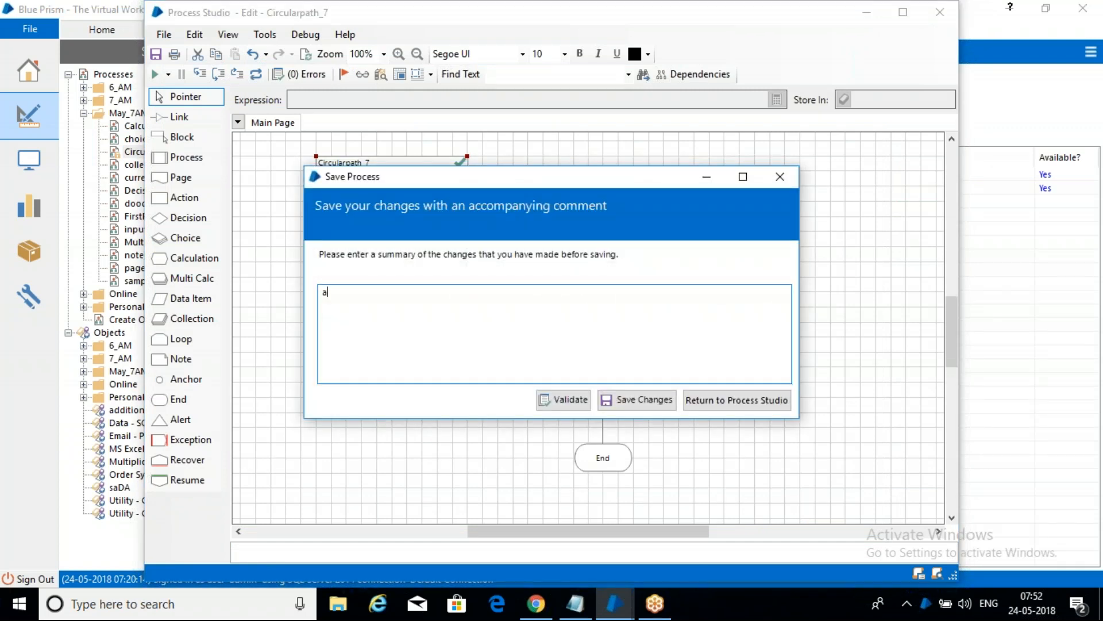
{"action": "left_click", "coordinate": [643, 396]}
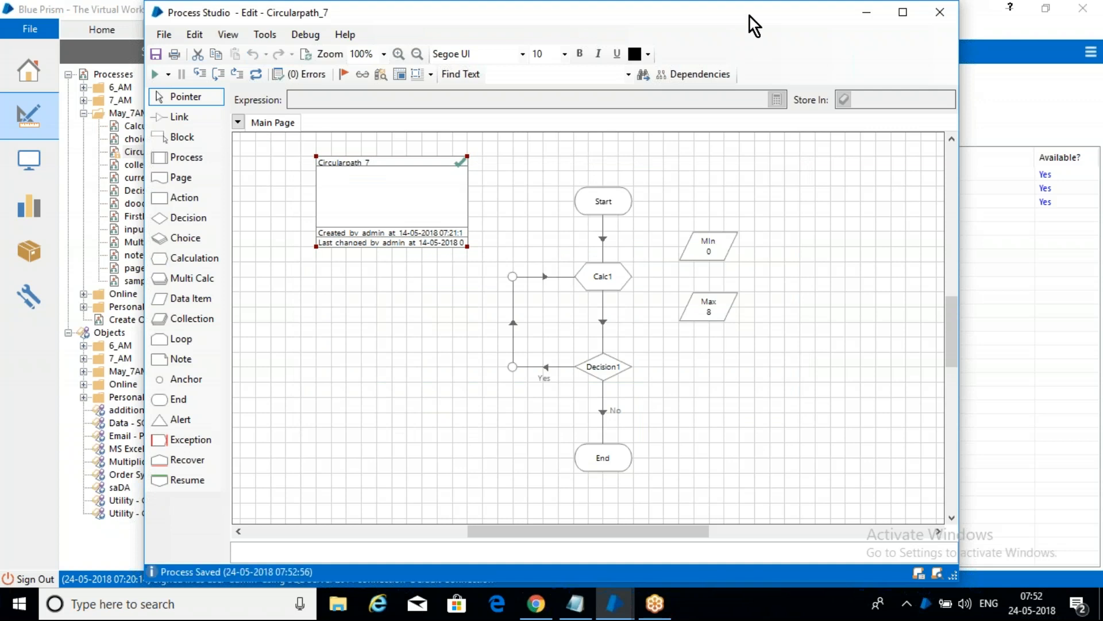
{"action": "left_click_drag", "start_coordinate": [726, 19], "coordinate": [583, 60]}
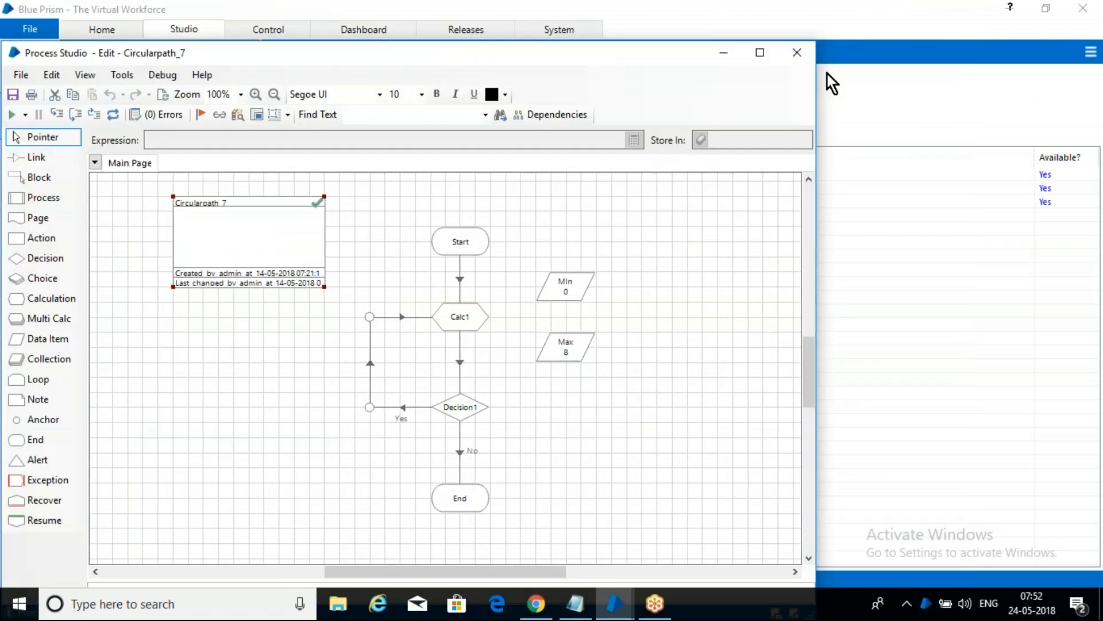
{"action": "left_click", "coordinate": [796, 53]}
Step: Return to the Control room and expand the May_7AM folder to check its published processes
{"action": "left_click", "coordinate": [278, 31]}
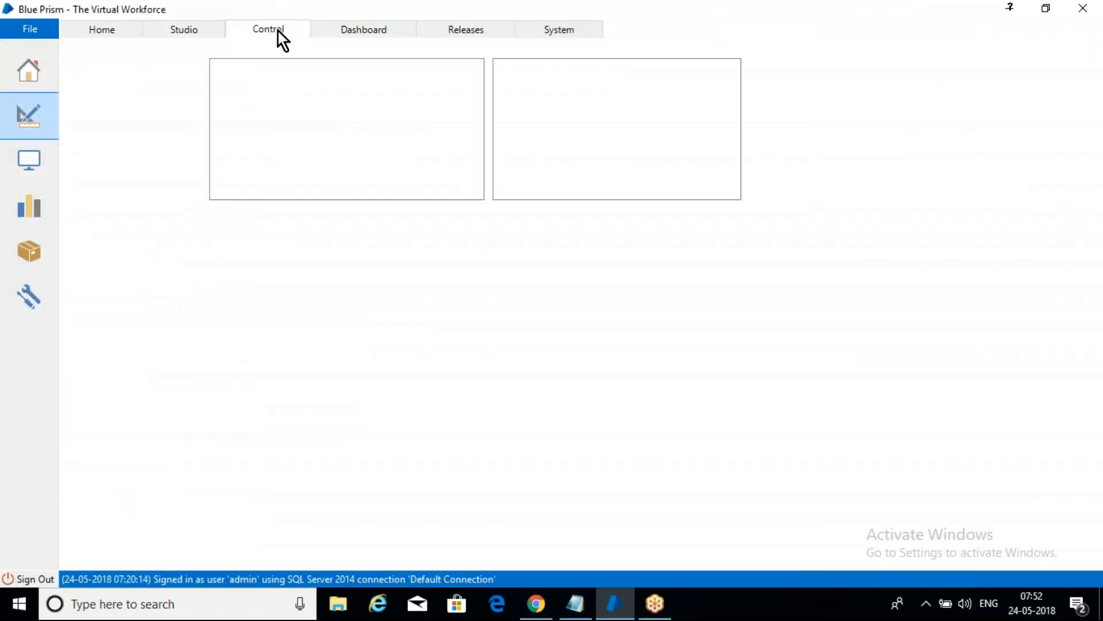
{"action": "left_click", "coordinate": [218, 138]}
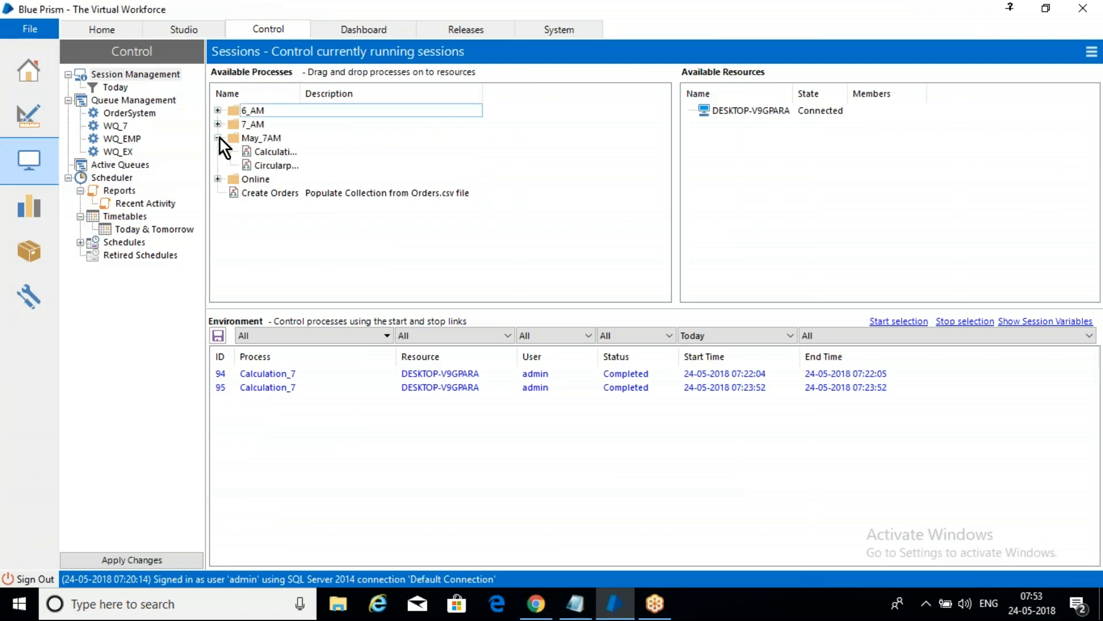
Step: Assign the Circularpath_7 process from the May_7AM folder to the DESKTOP-V9GPARA resource and start its pending session
{"action": "double_click", "coordinate": [300, 93]}
{"action": "left_click", "coordinate": [295, 166]}
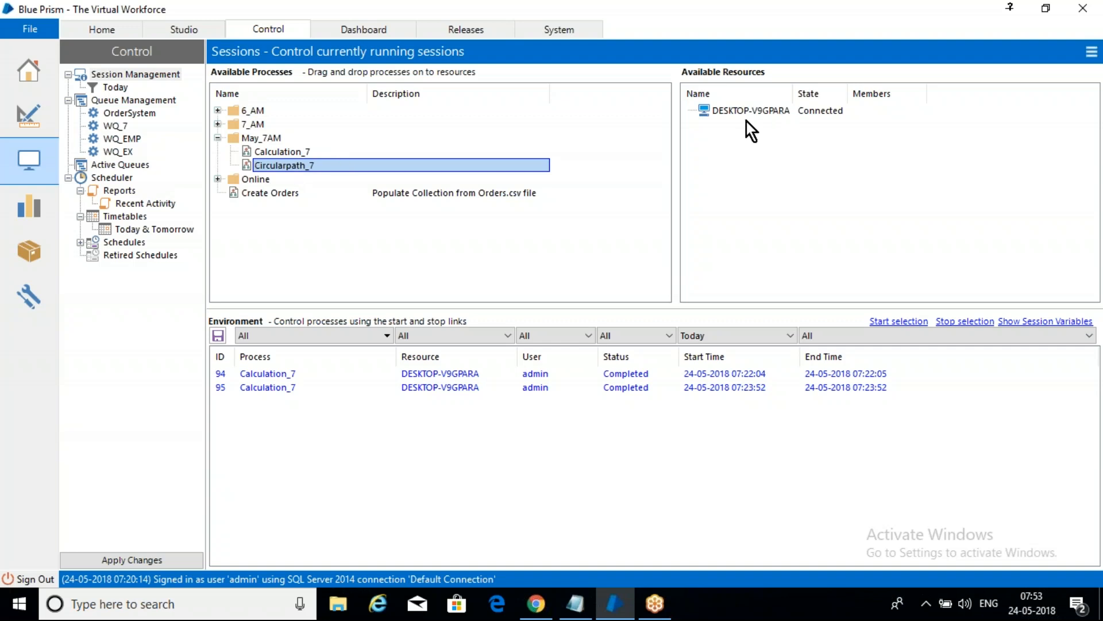
{"action": "left_click_drag", "start_coordinate": [288, 167], "coordinate": [760, 115]}
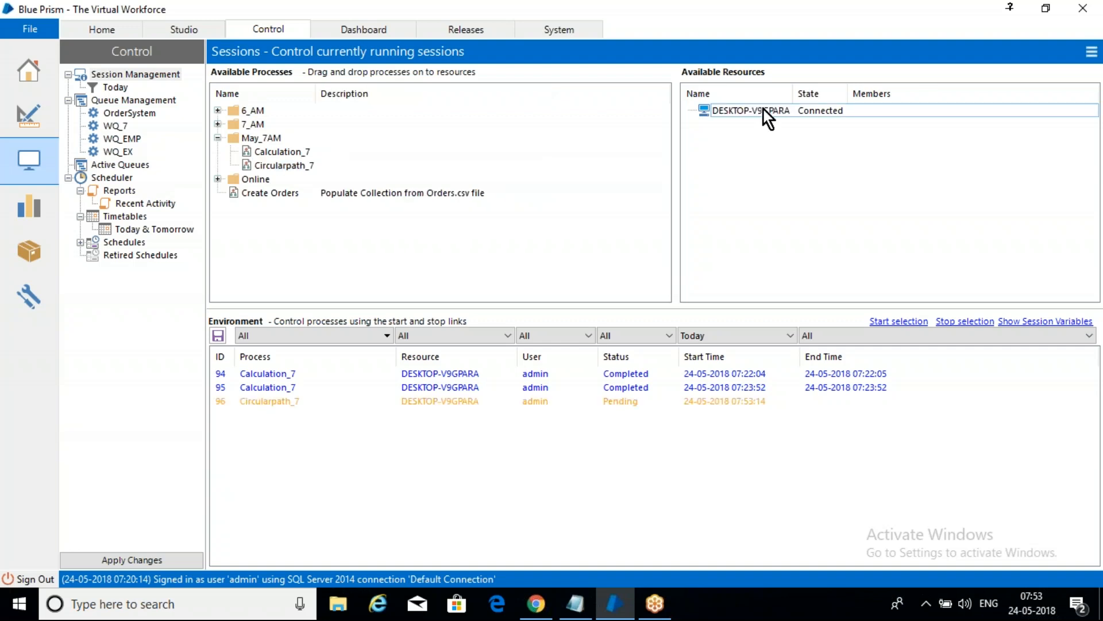
{"action": "left_click", "coordinate": [294, 402]}
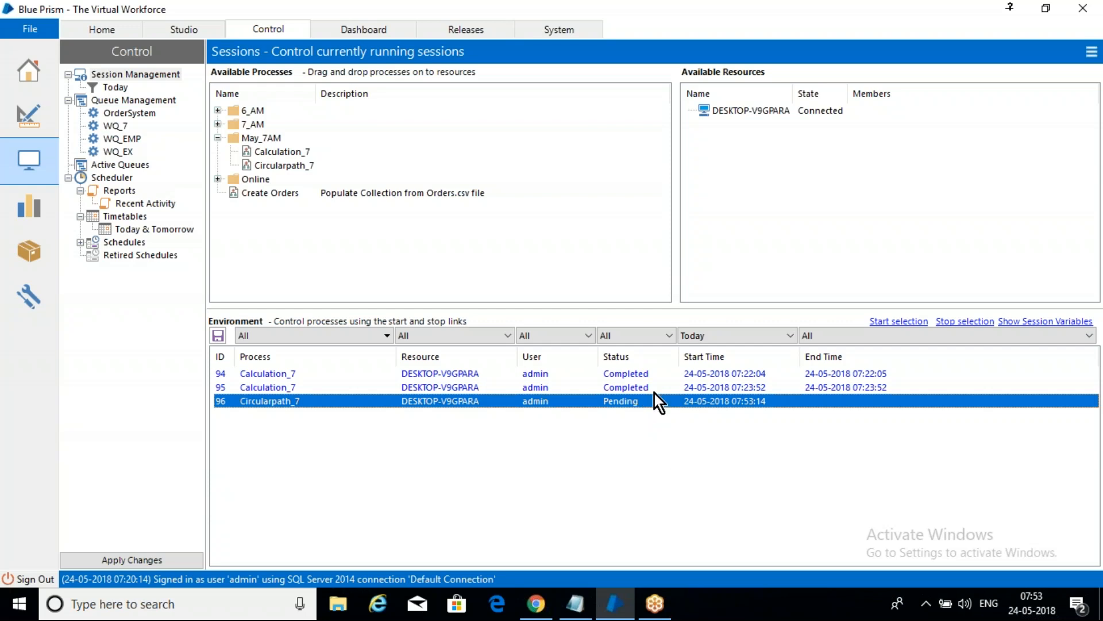
{"action": "right_click", "coordinate": [540, 402]}
{"action": "left_click", "coordinate": [571, 409]}
{"action": "right_click", "coordinate": [525, 402]}
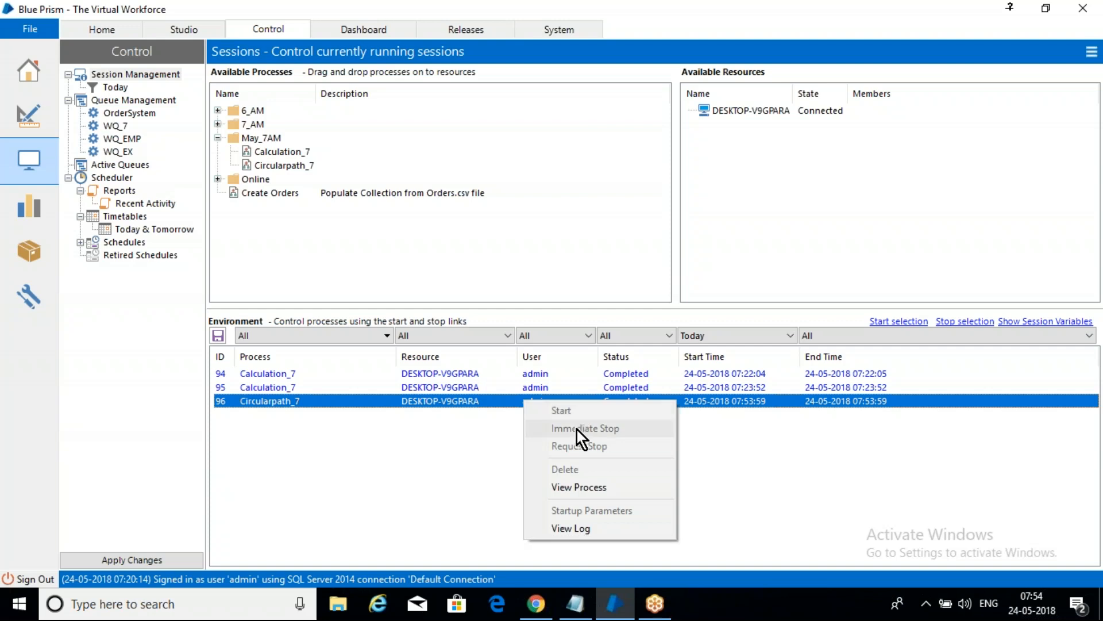
Step: Create a new schedule with the default name and task in the Control room's Scheduler
{"action": "left_click", "coordinate": [123, 244]}
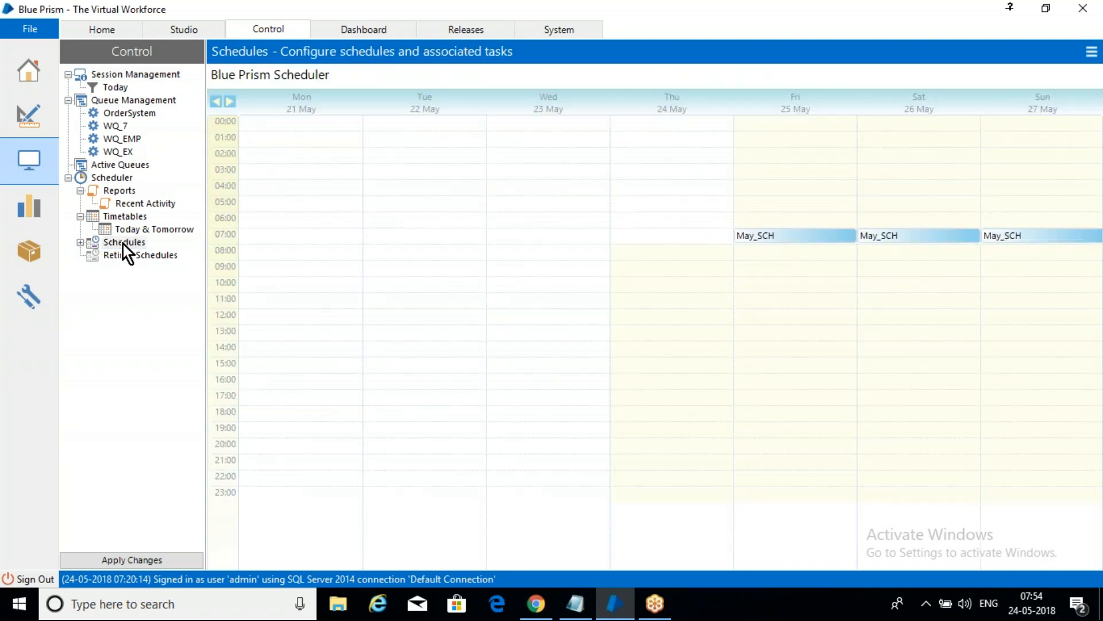
{"action": "right_click", "coordinate": [123, 243]}
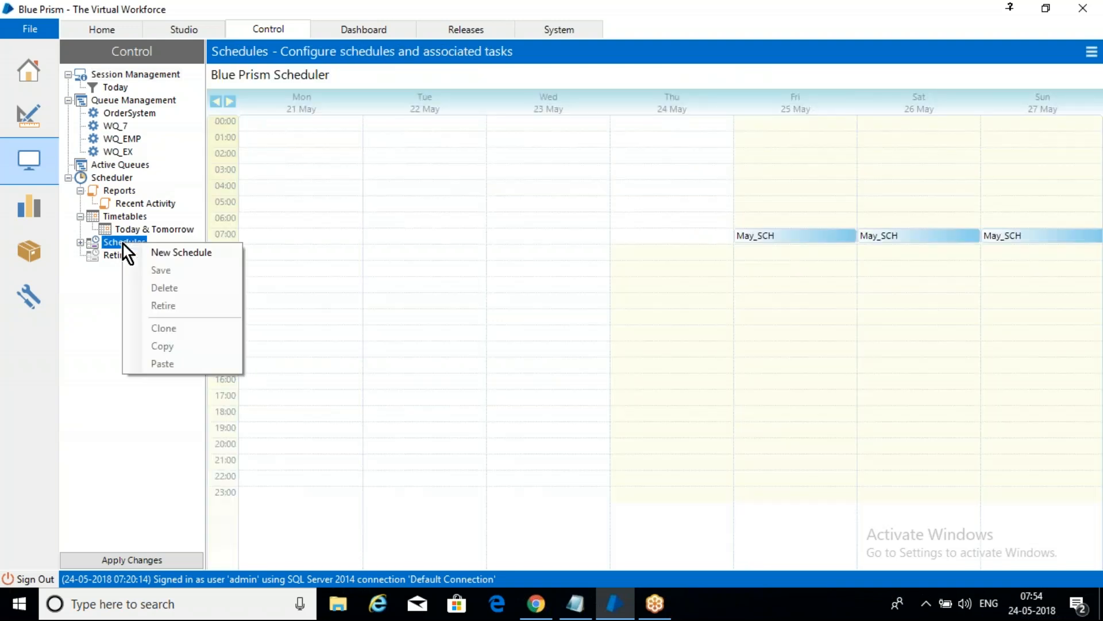
{"action": "left_click", "coordinate": [191, 252]}
{"action": "left_click", "coordinate": [372, 74]}
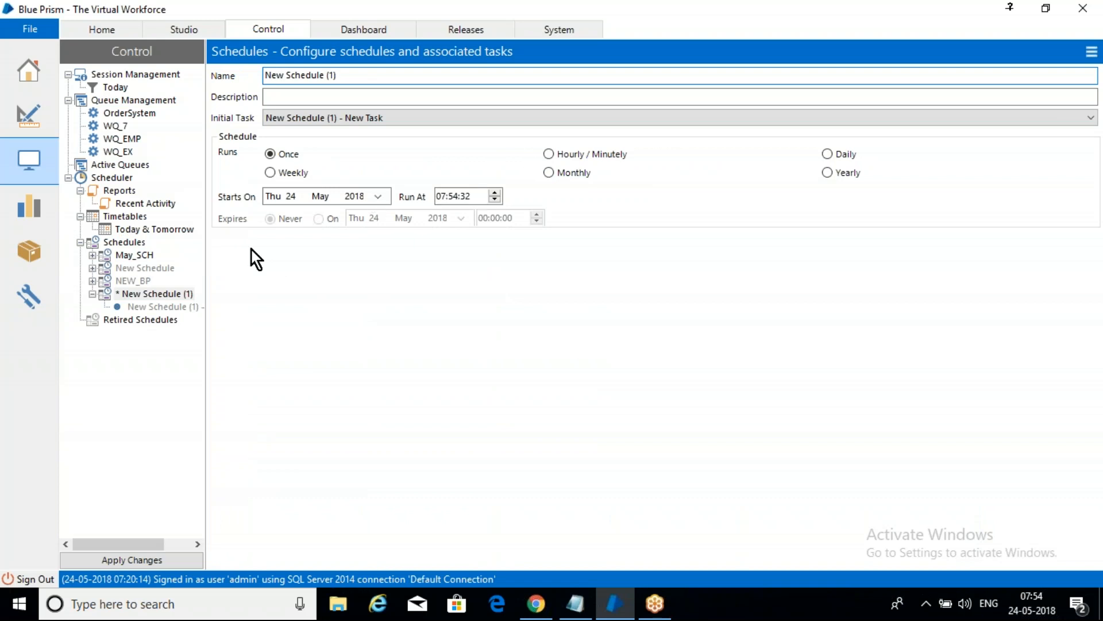
{"action": "left_click", "coordinate": [169, 305]}
Step: Review the May_SCH schedule's task and list the processes available to it in the May_7AM folder
{"action": "left_click", "coordinate": [139, 253]}
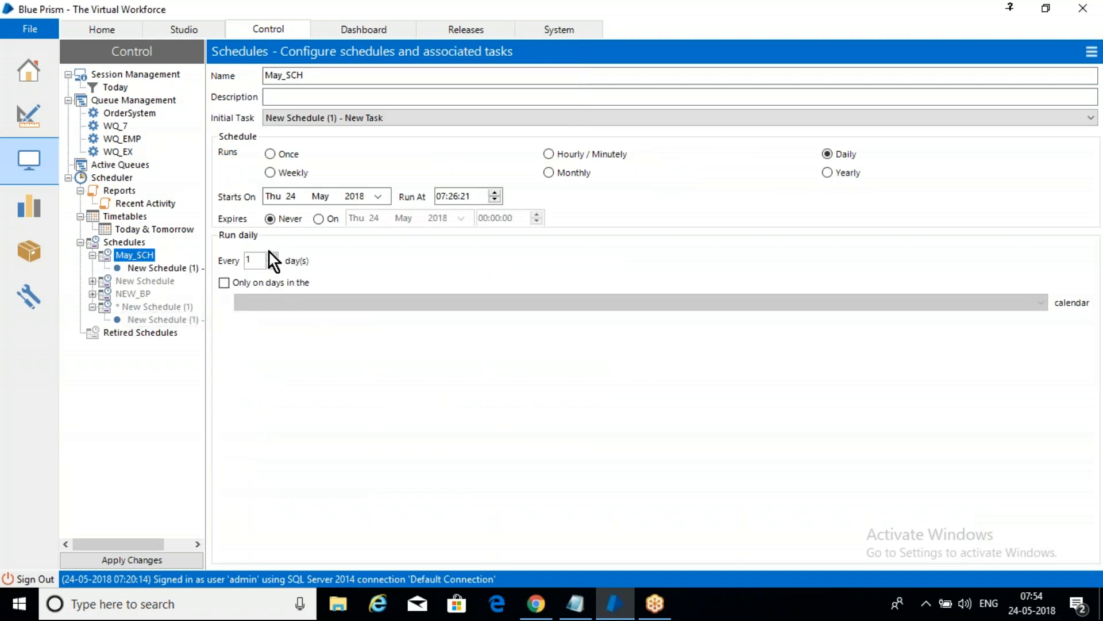
{"action": "left_click", "coordinate": [175, 269]}
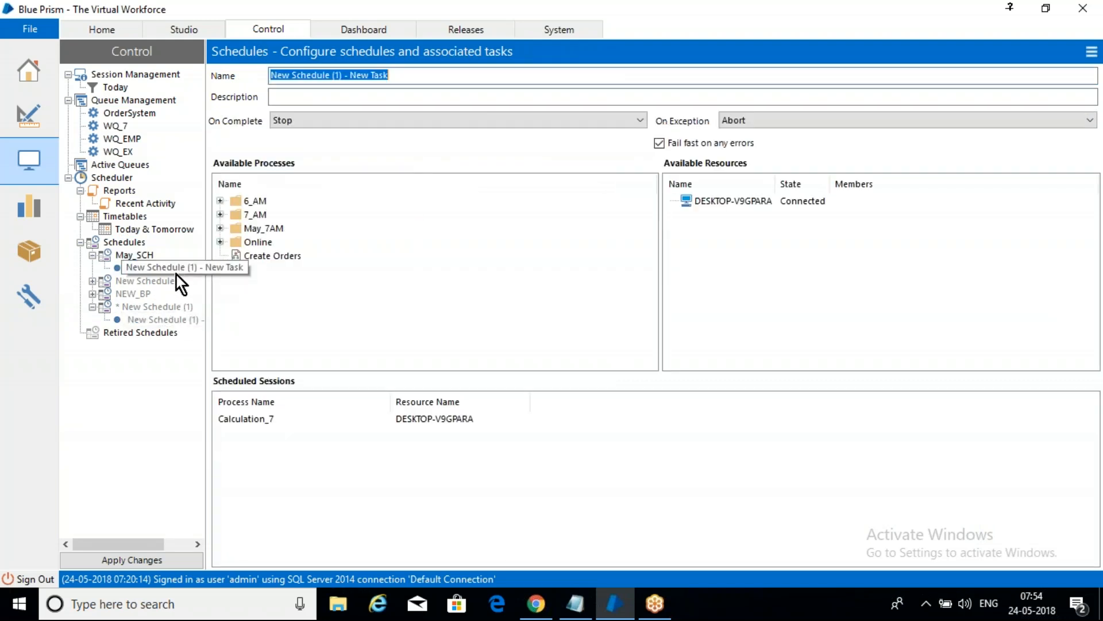
{"action": "left_click", "coordinate": [221, 228]}
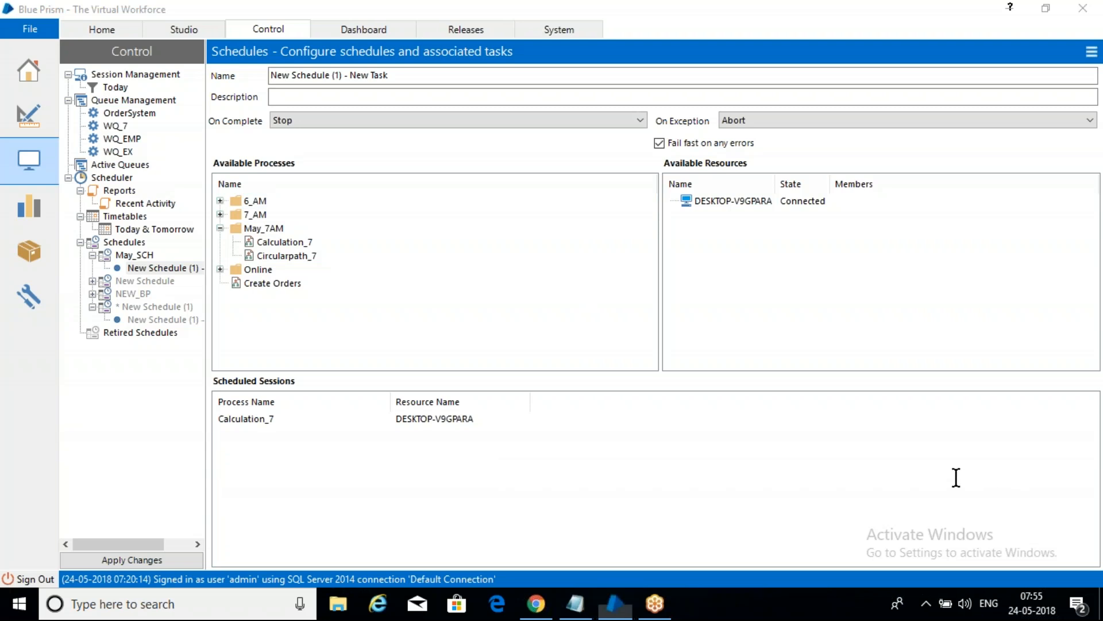
{"action": "left_click", "coordinate": [402, 214]}
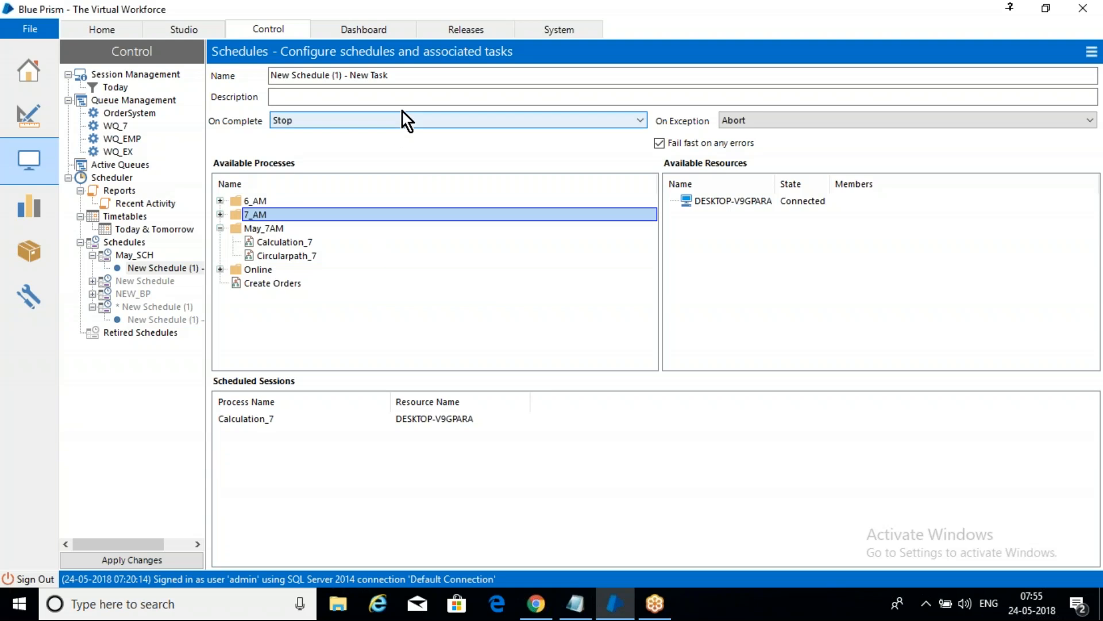
Step: Switch to the package overview in Releases, saving the pending scheduler changes
{"action": "left_click", "coordinate": [488, 30]}
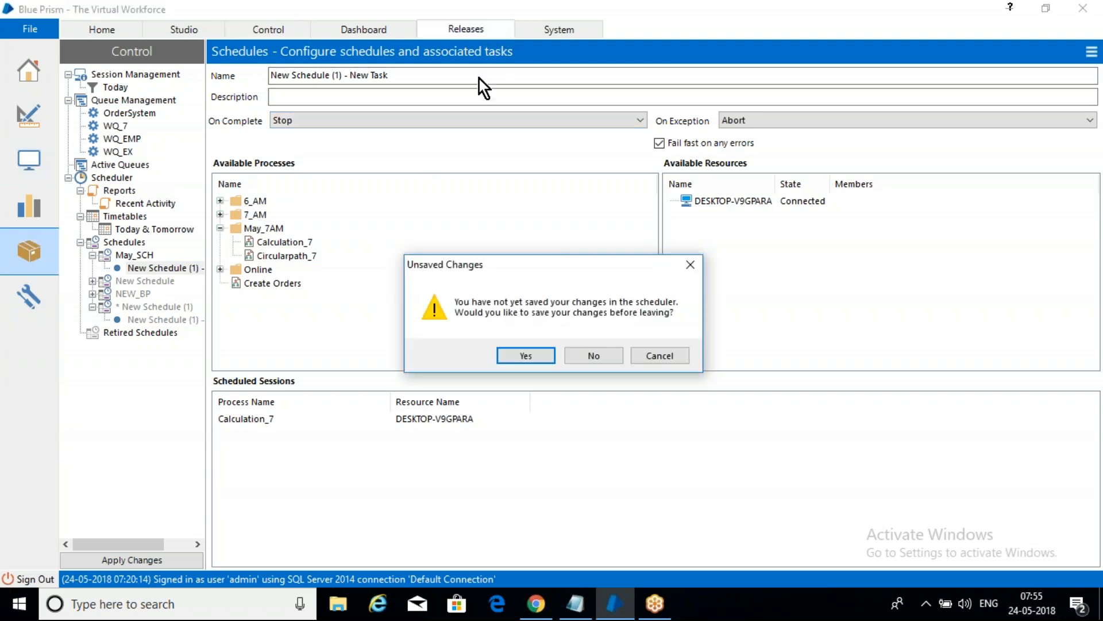
{"action": "left_click", "coordinate": [531, 353]}
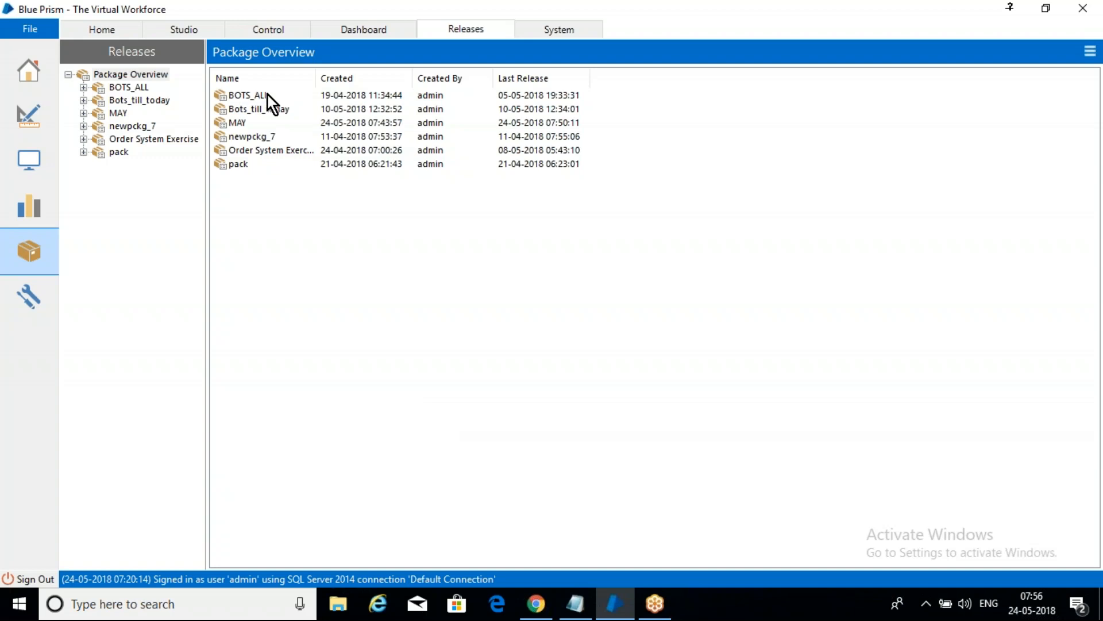
{"action": "right_click", "coordinate": [129, 74]}
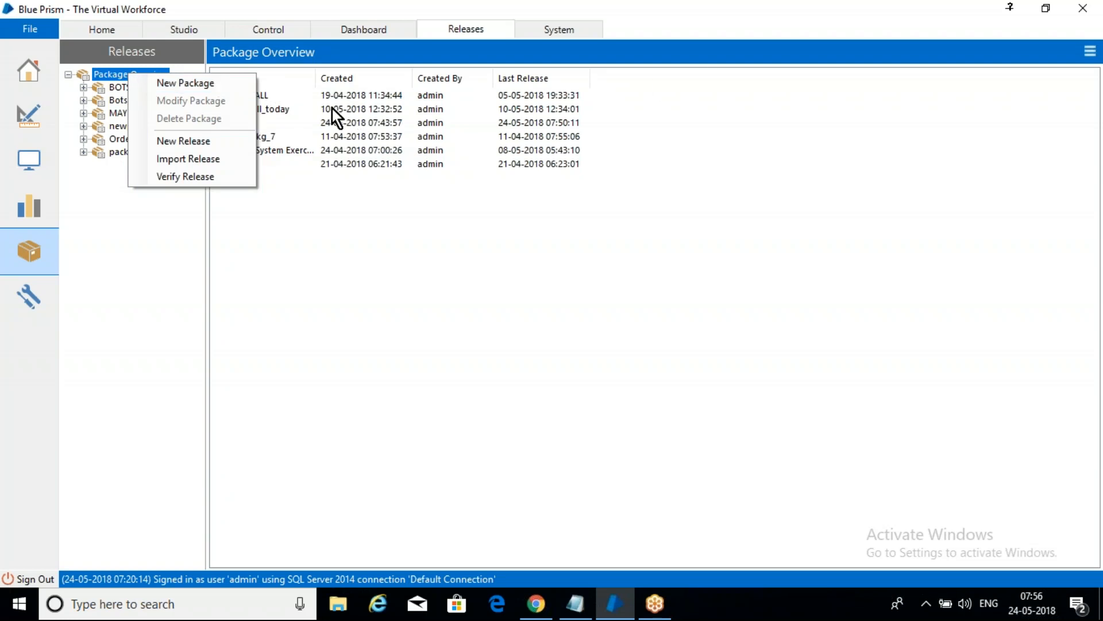
{"action": "left_click", "coordinate": [207, 2]}
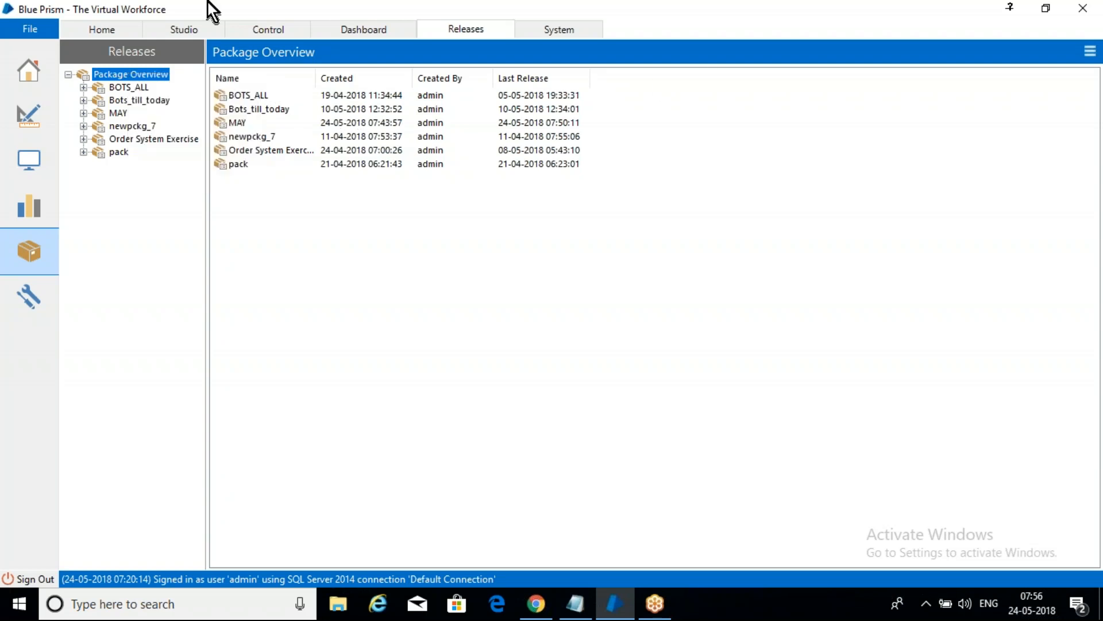
Step: Begin a new package named dwsd with a blank description and proceed to configuring its components
{"action": "right_click", "coordinate": [131, 76]}
{"action": "left_click", "coordinate": [154, 86]}
{"action": "type", "text": "dwsd"}
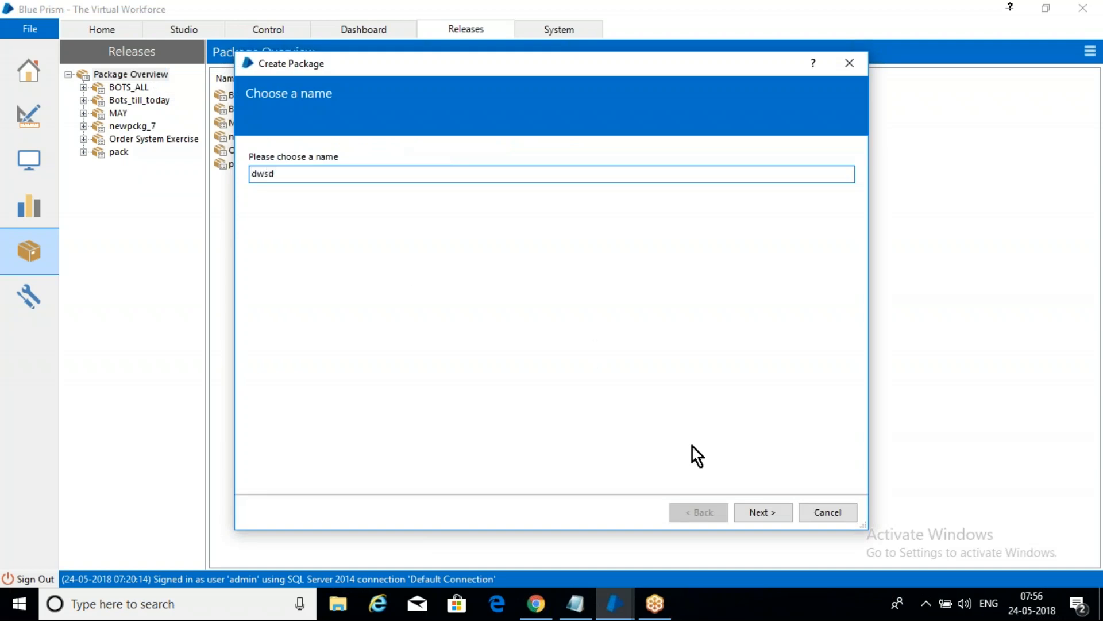
{"action": "left_click", "coordinate": [778, 516]}
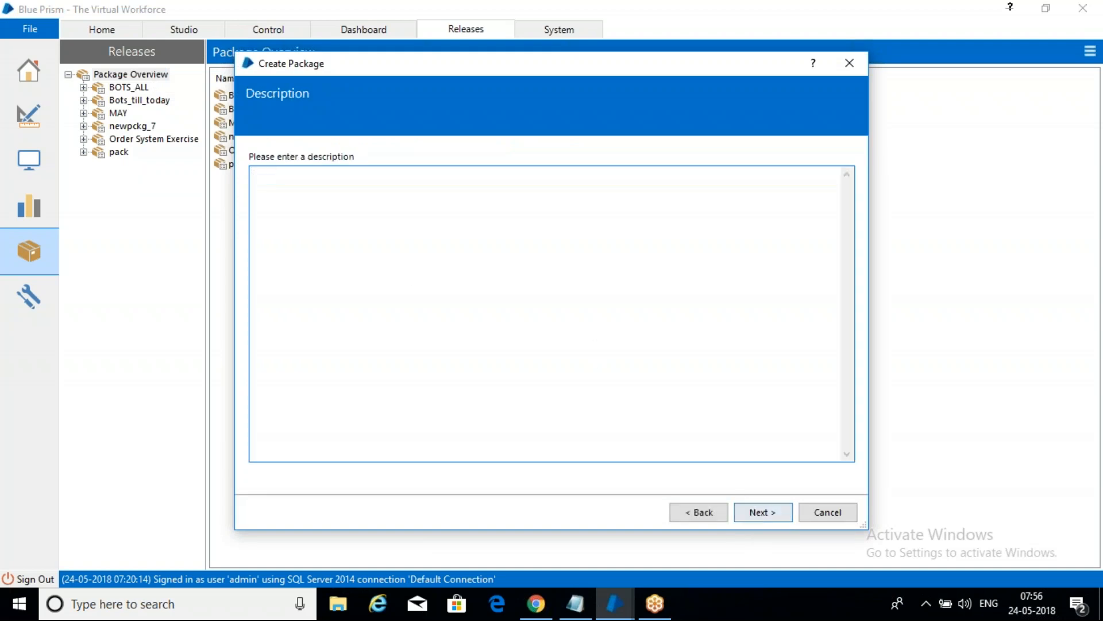
{"action": "left_click", "coordinate": [754, 516]}
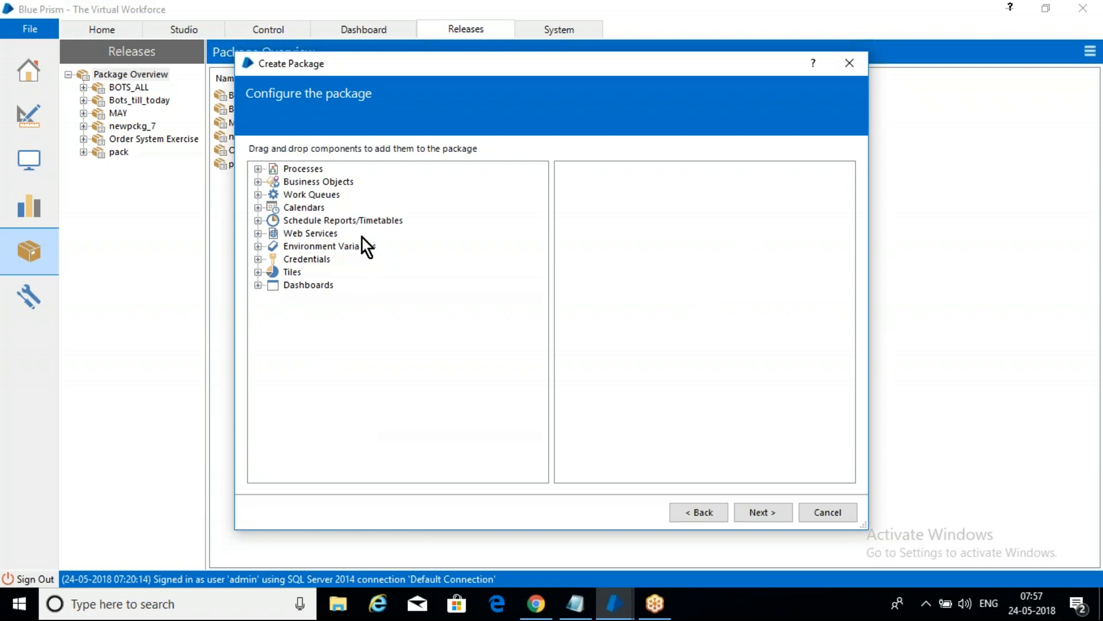
Step: Add the choice_7 process from the May_7AM folder and the MS Excel VBO business object to the package
{"action": "left_click", "coordinate": [258, 170]}
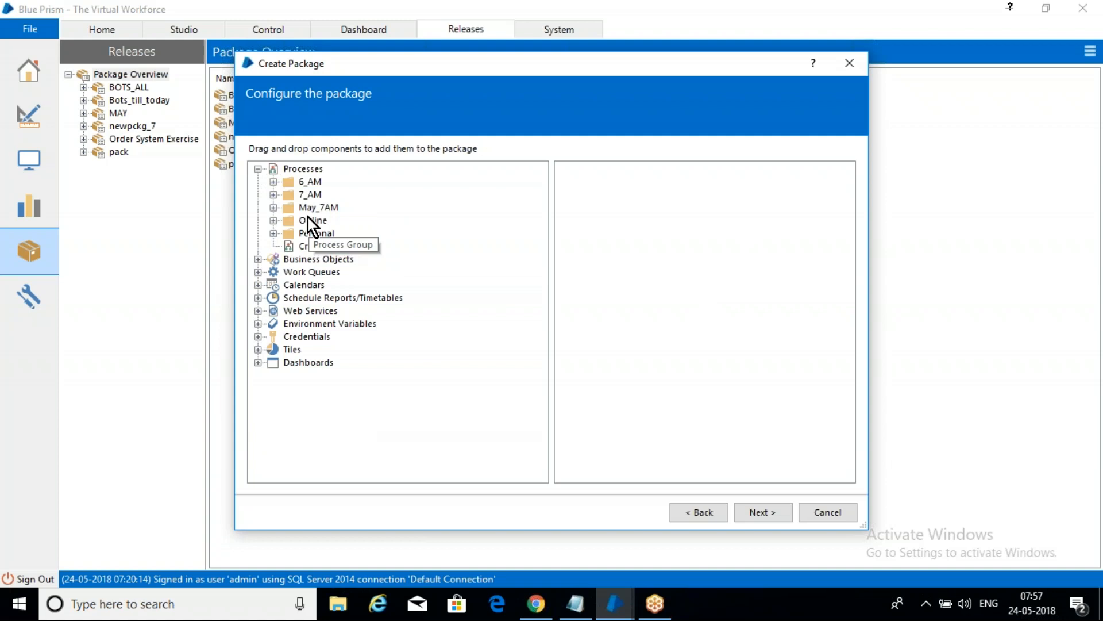
{"action": "left_click", "coordinate": [273, 206]}
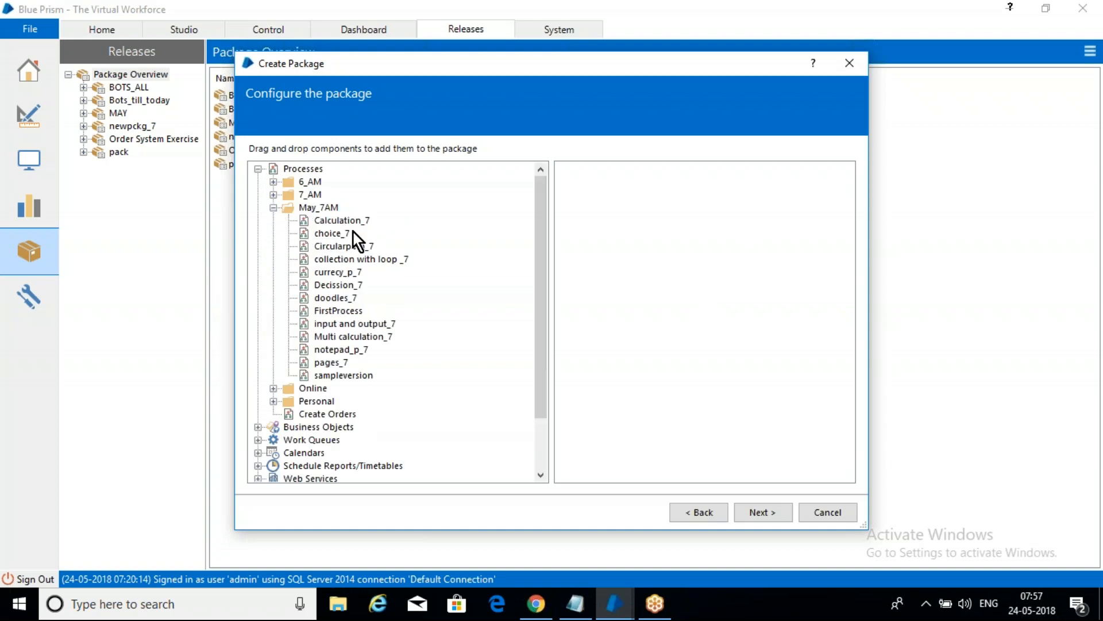
{"action": "left_click_drag", "start_coordinate": [327, 236], "coordinate": [643, 238]}
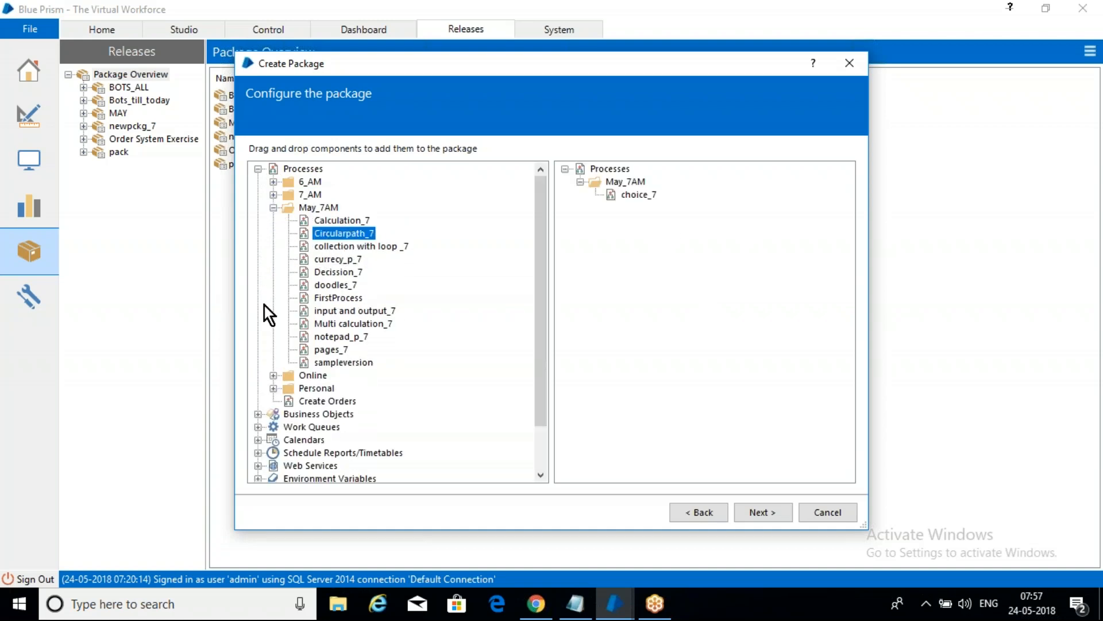
{"action": "left_click", "coordinate": [258, 414]}
{"action": "left_click", "coordinate": [316, 401]}
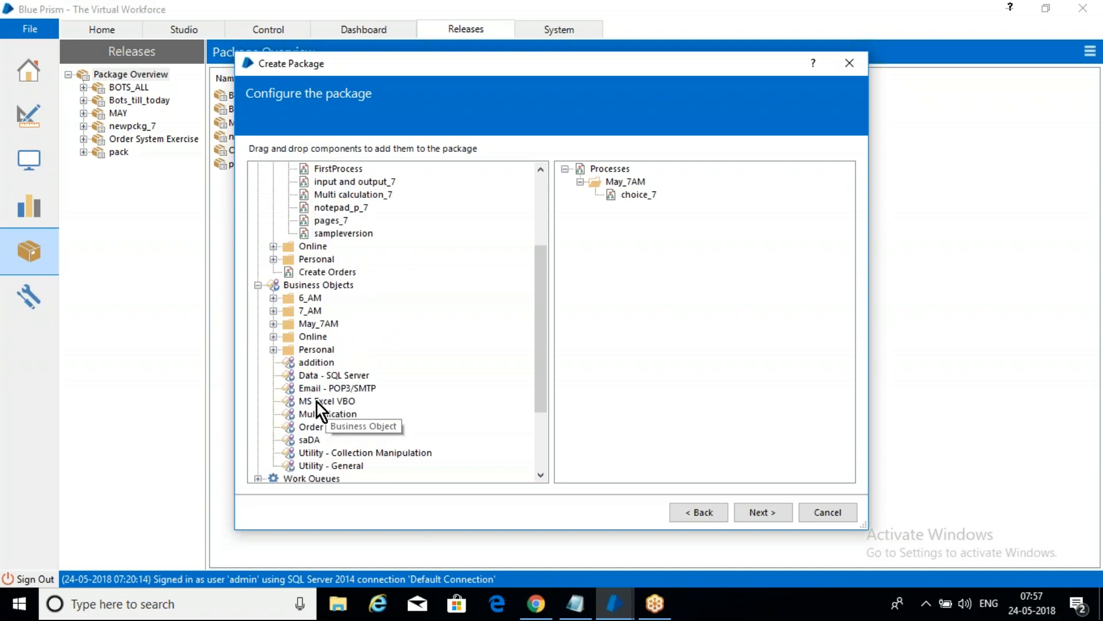
{"action": "left_click_drag", "start_coordinate": [322, 402], "coordinate": [638, 322]}
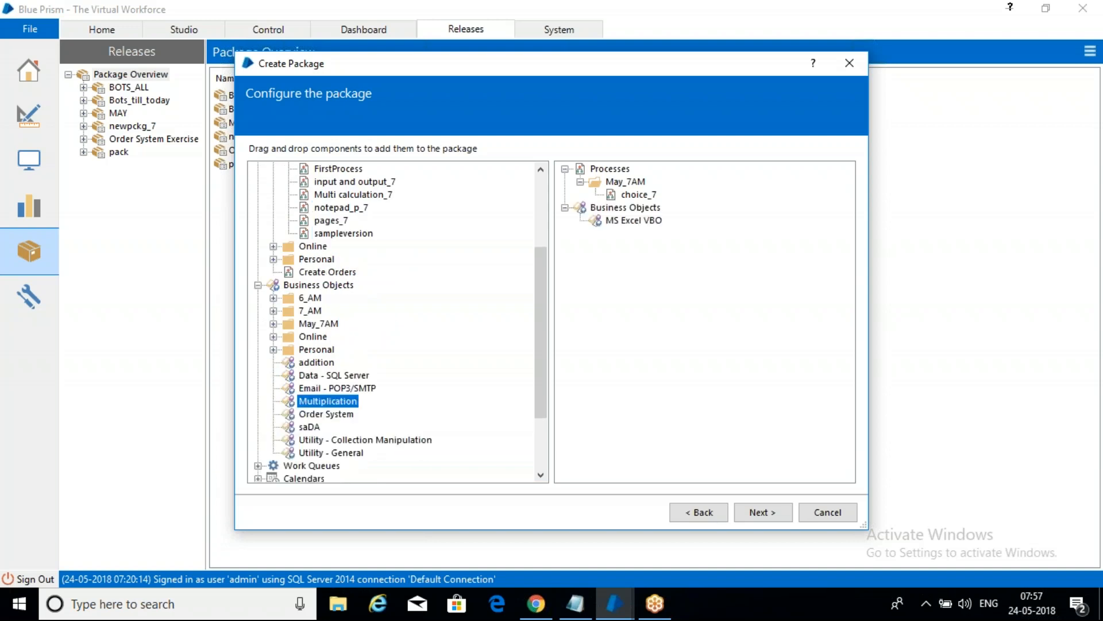
{"action": "left_click", "coordinate": [258, 286]}
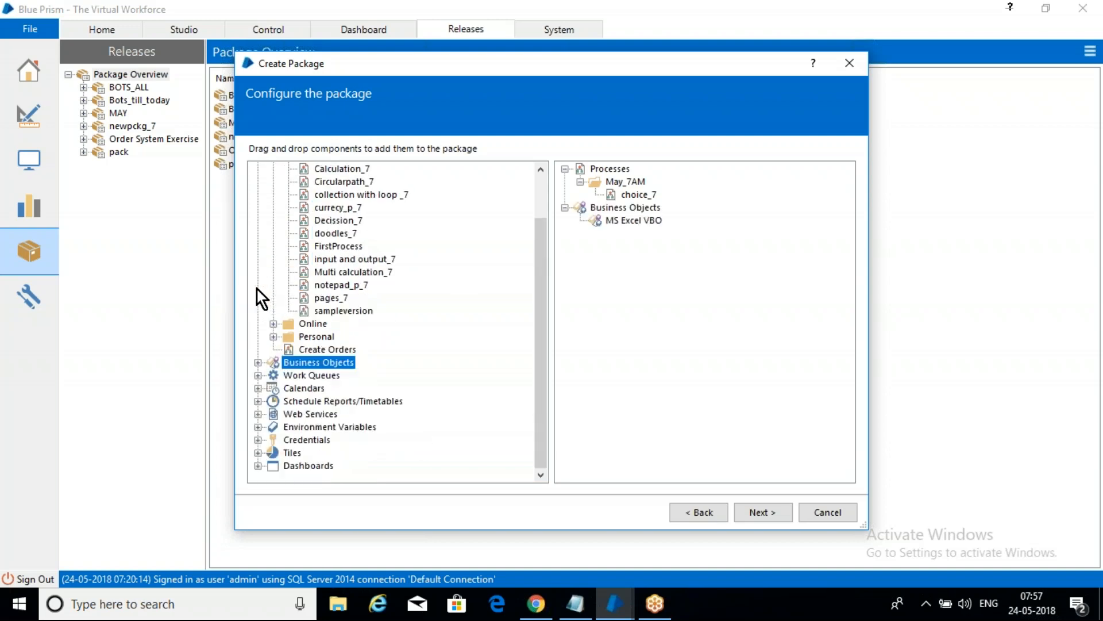
Step: Add the WQ_7 work queue and the defer_until environment variable to the package
{"action": "left_click", "coordinate": [259, 378]}
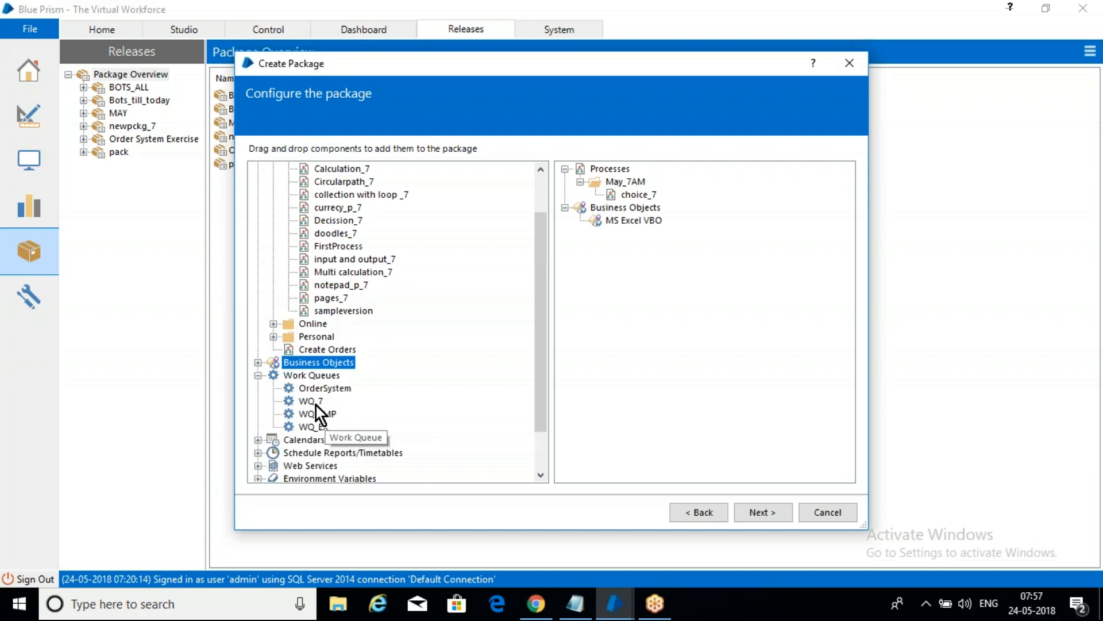
{"action": "left_click", "coordinate": [316, 402]}
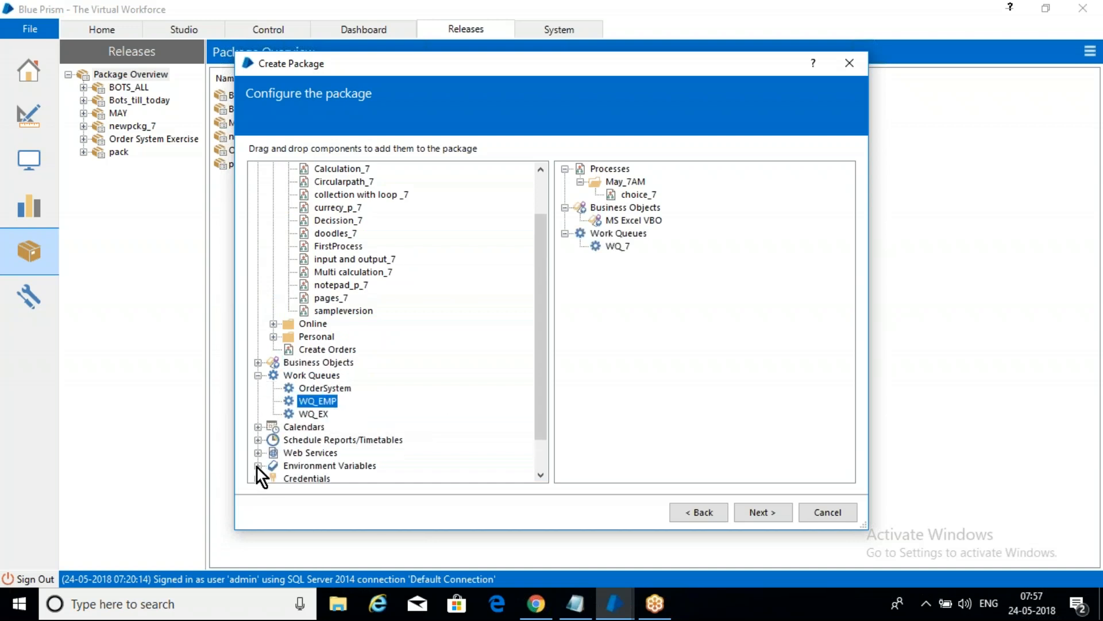
{"action": "left_click", "coordinate": [258, 466]}
{"action": "left_click", "coordinate": [314, 415]}
{"action": "double_click", "coordinate": [313, 415]}
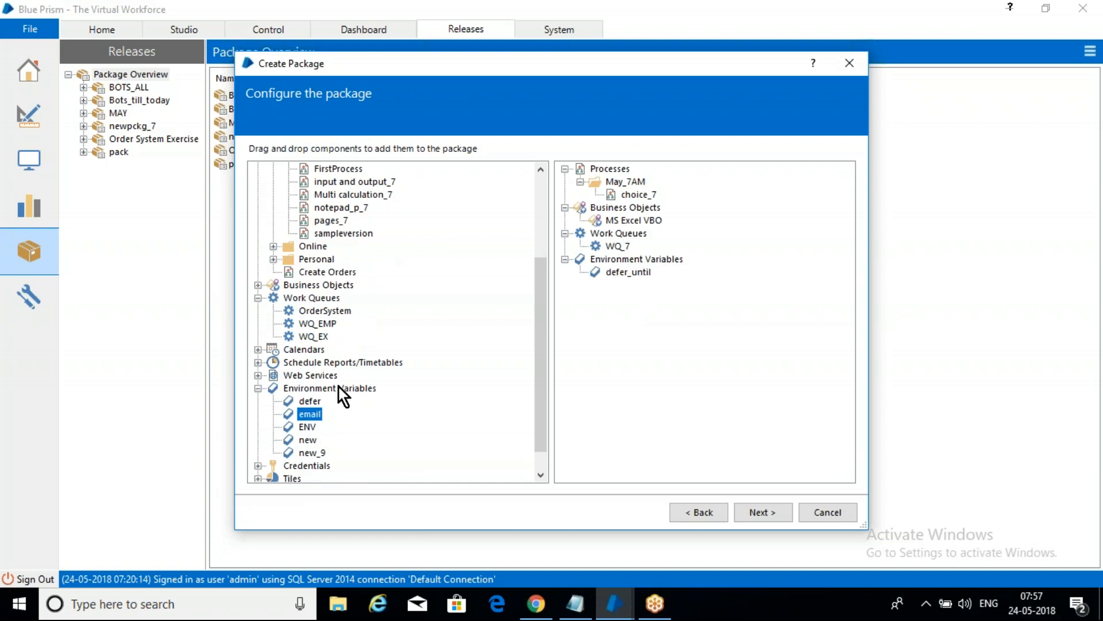
Step: Add the schedule New Schedule (1) to the package and finish creating it
{"action": "left_click", "coordinate": [258, 362]}
{"action": "double_click", "coordinate": [314, 401]}
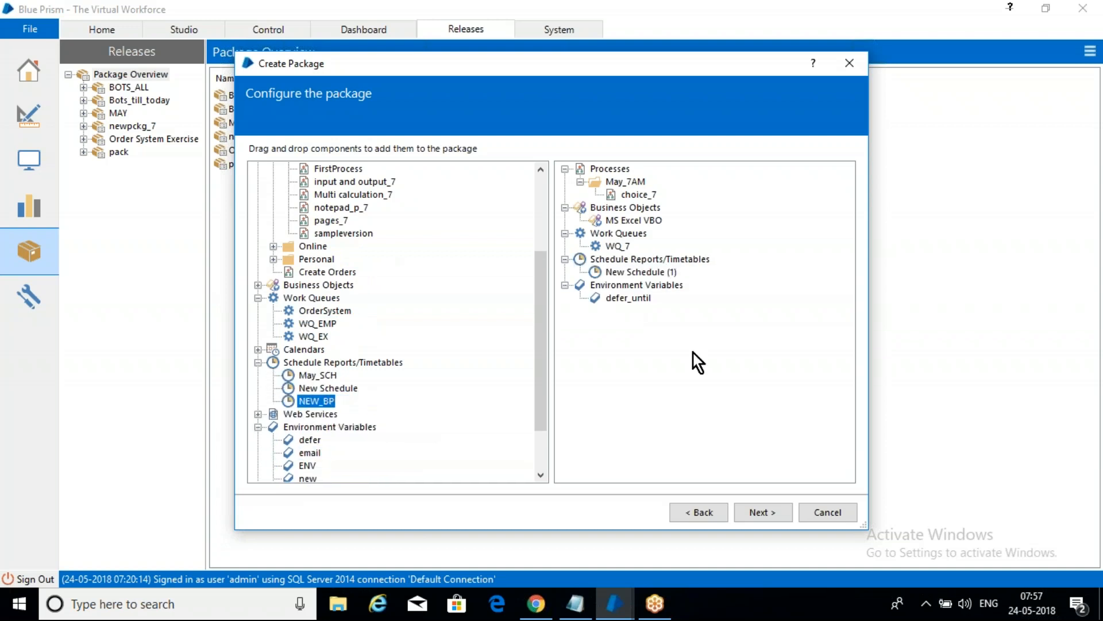
{"action": "left_click", "coordinate": [766, 512]}
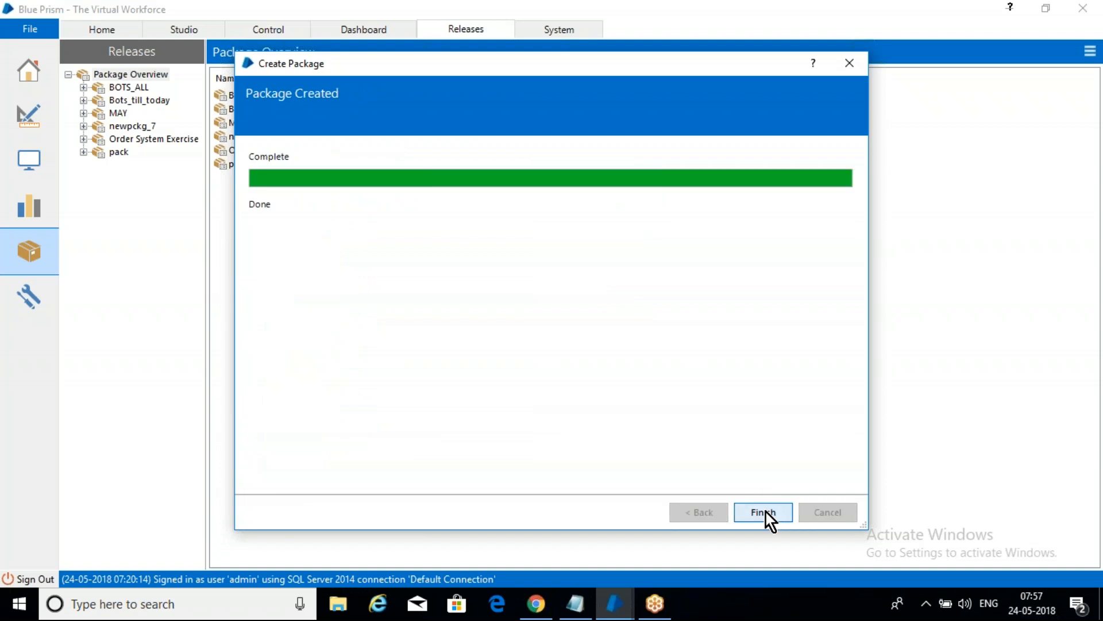
{"action": "left_click", "coordinate": [766, 512]}
Step: Create a release named wdq from the dwsd package and export it to C:\Users\Home\Desktop\wdq.bprelease
{"action": "left_click", "coordinate": [117, 165]}
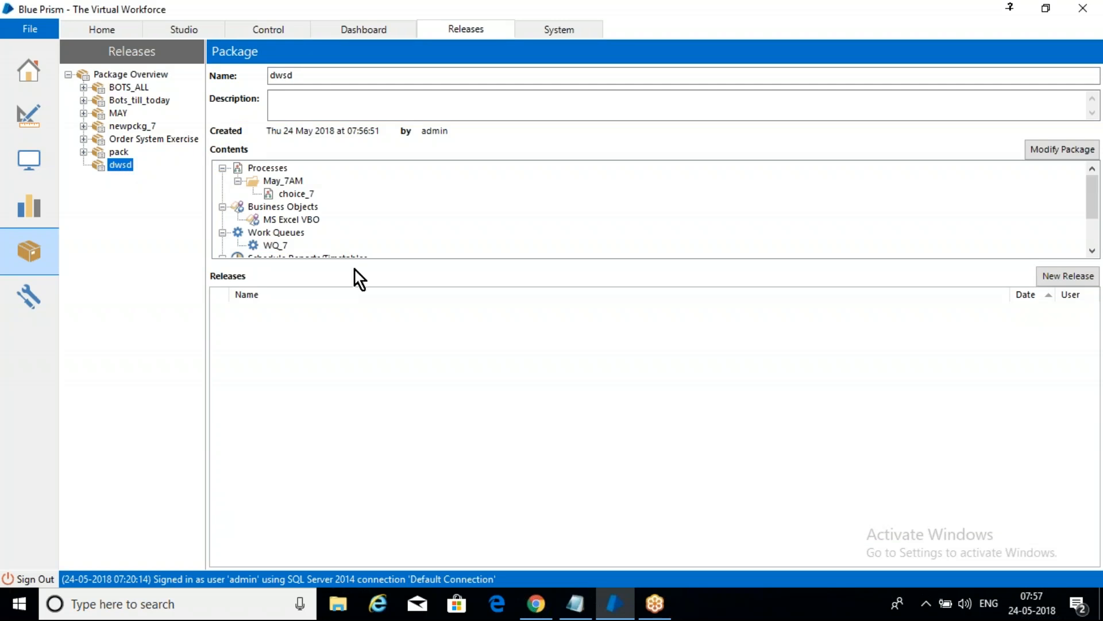
{"action": "left_click", "coordinate": [985, 27]}
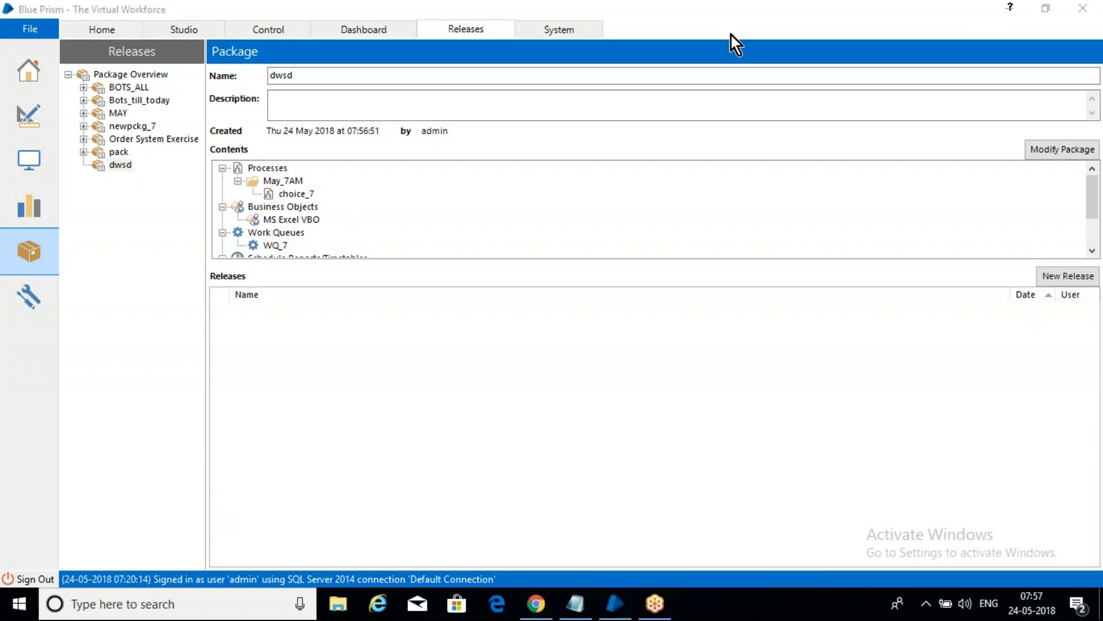
{"action": "left_click", "coordinate": [1047, 270]}
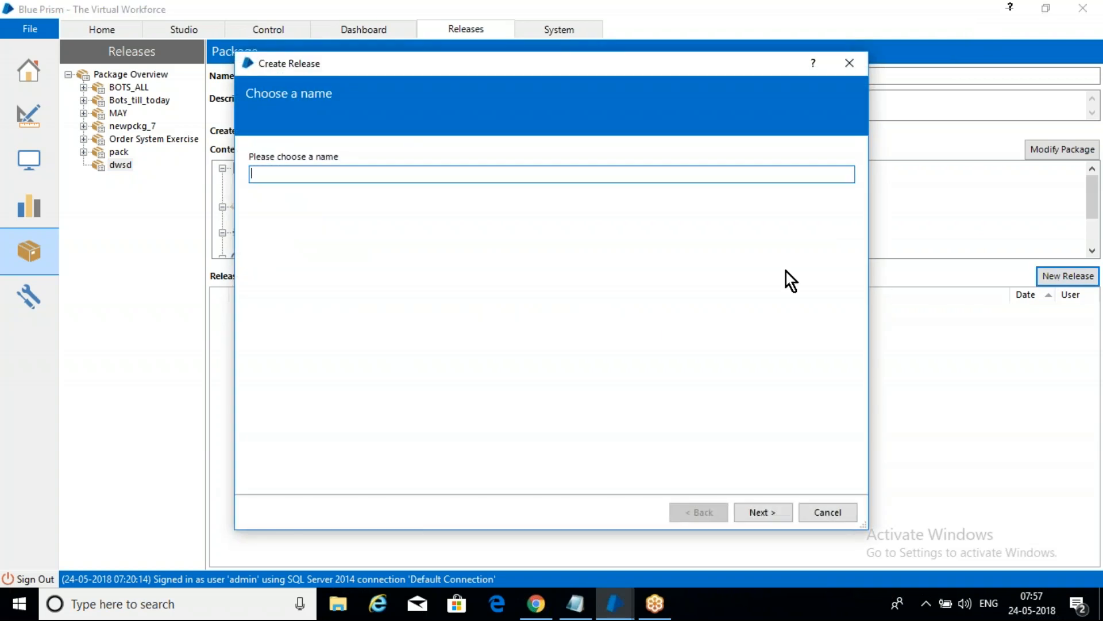
{"action": "type", "text": "wdq"}
{"action": "left_click", "coordinate": [726, 29]}
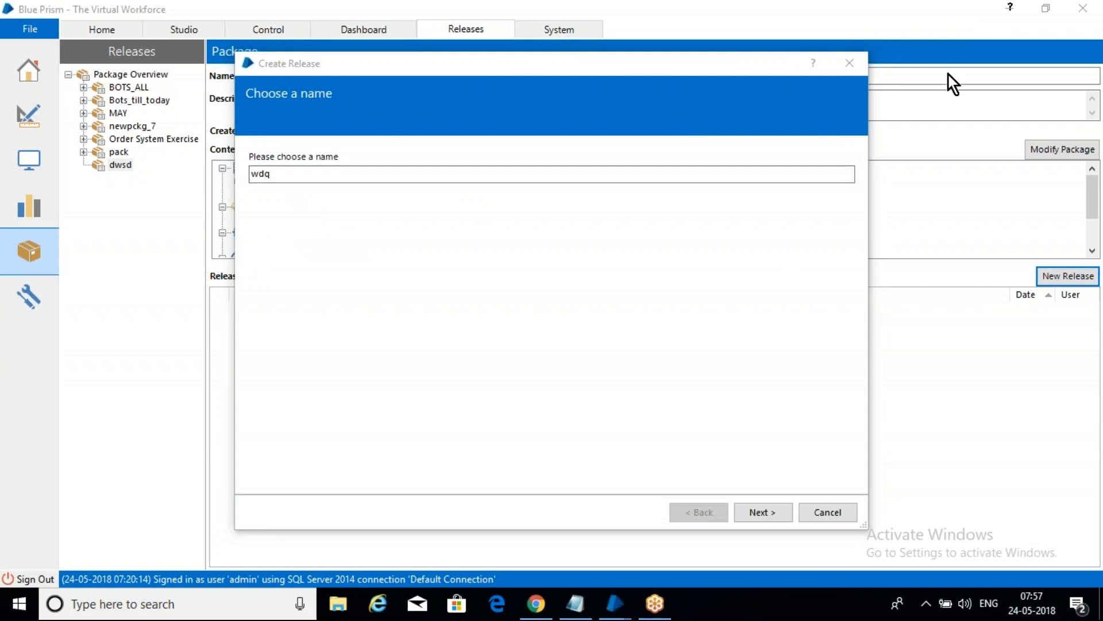
{"action": "left_click", "coordinate": [768, 512]}
{"action": "left_click", "coordinate": [768, 513]}
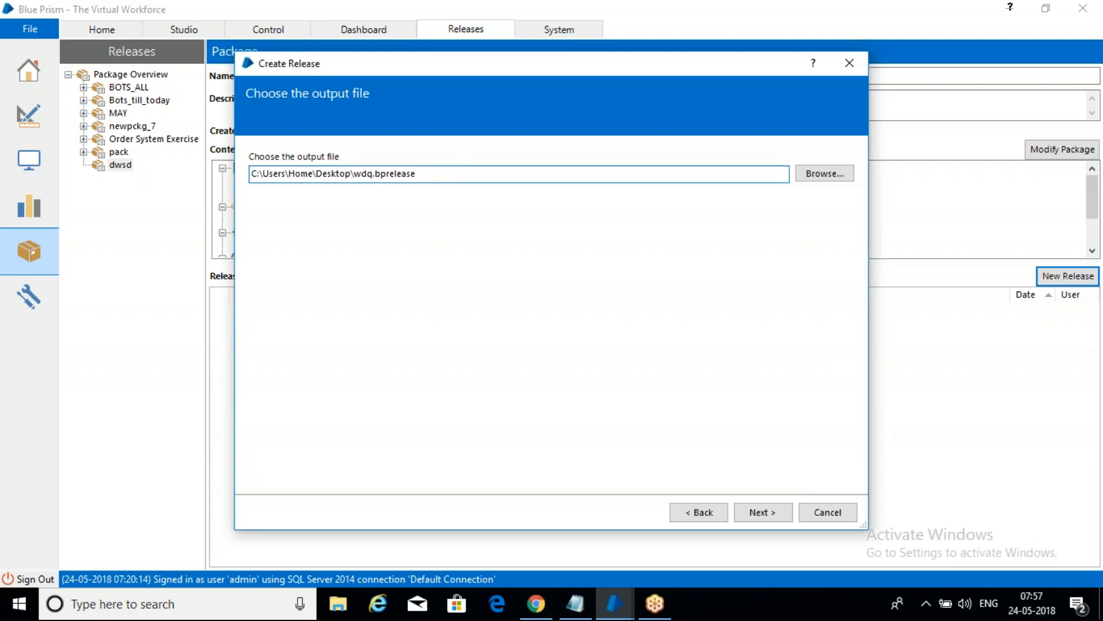
{"action": "left_click", "coordinate": [763, 512]}
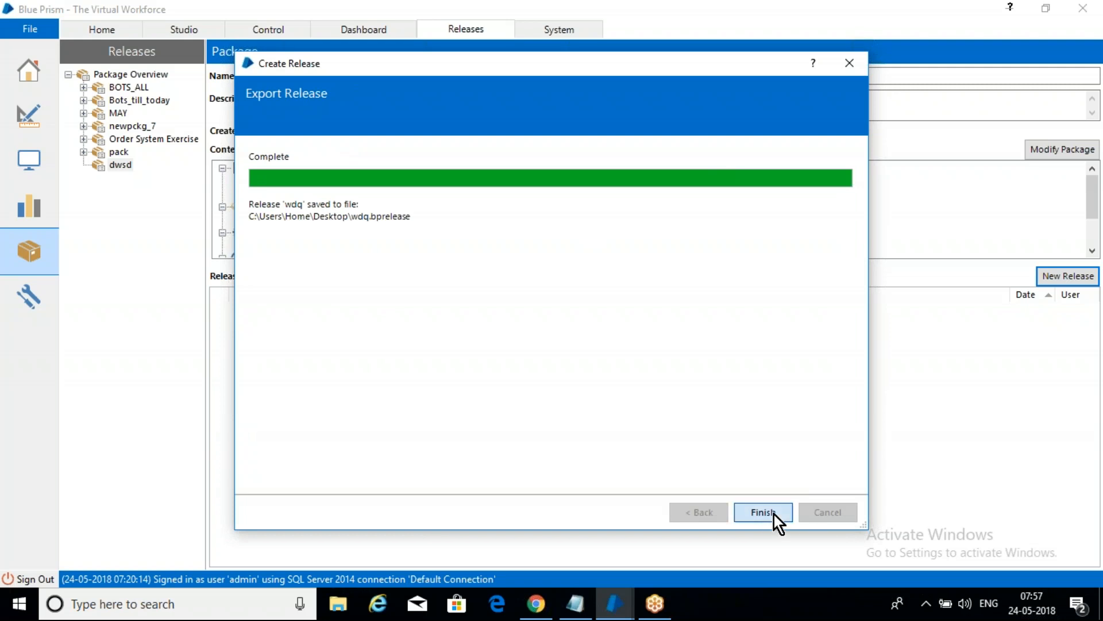
Step: Finish the Create Release wizard for the wdq release and return to the dwsd package
{"action": "left_click", "coordinate": [773, 515]}
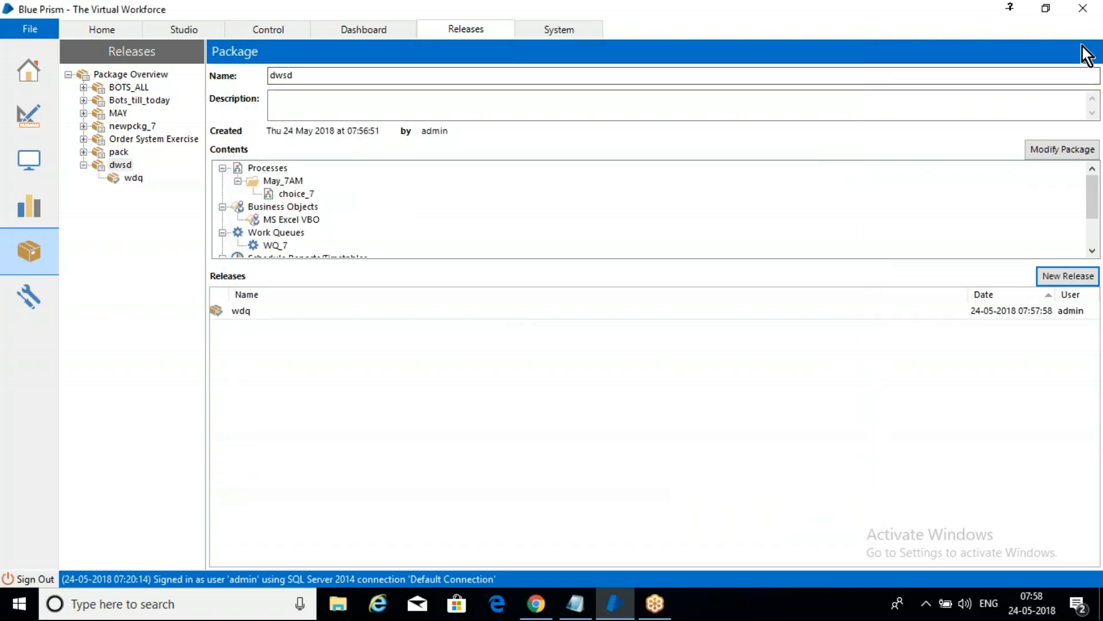
{"action": "left_click", "coordinate": [1081, 5]}
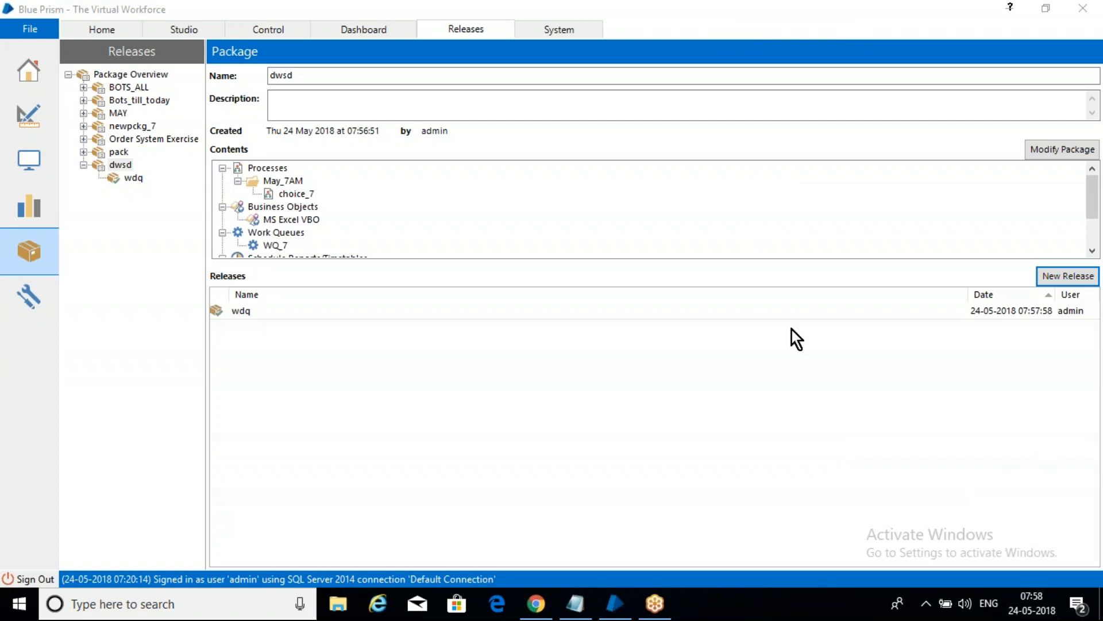
{"action": "left_click", "coordinate": [629, 374]}
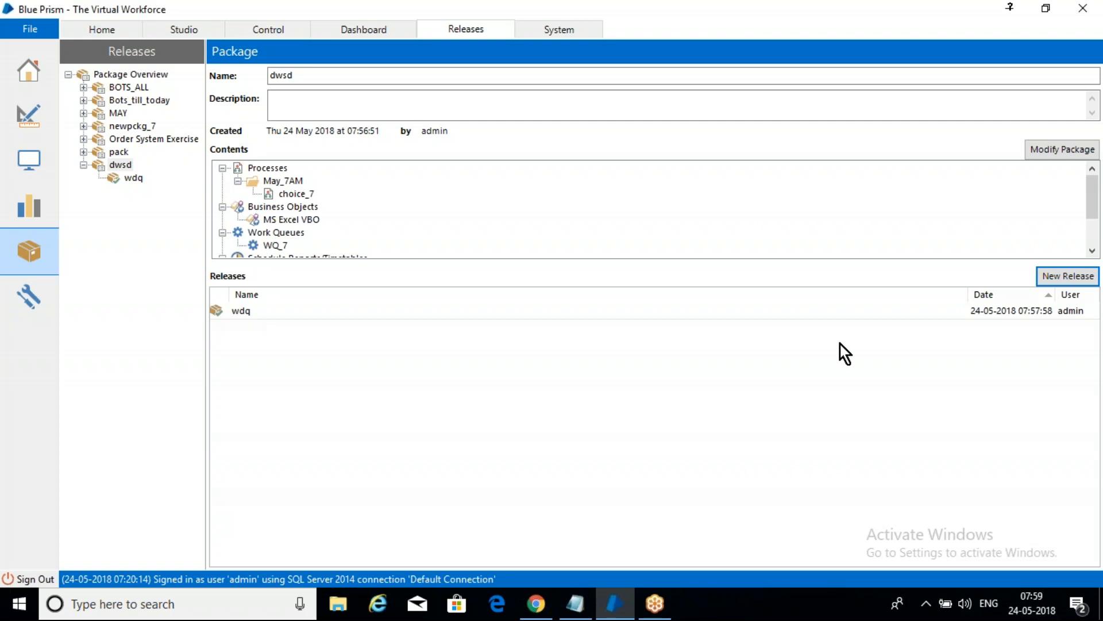
{"action": "key", "text": "alt+Tab"}
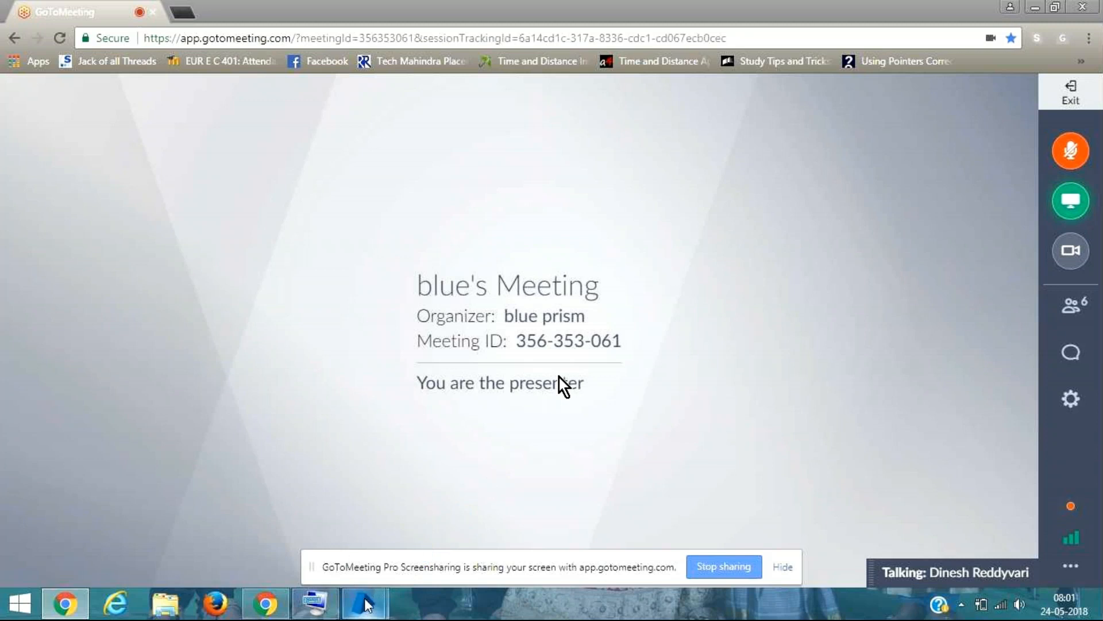
Step: Unmute the microphone in GoToMeeting and switch to the gmail object open in Object Studio
{"action": "mouse_move", "coordinate": [366, 604]}
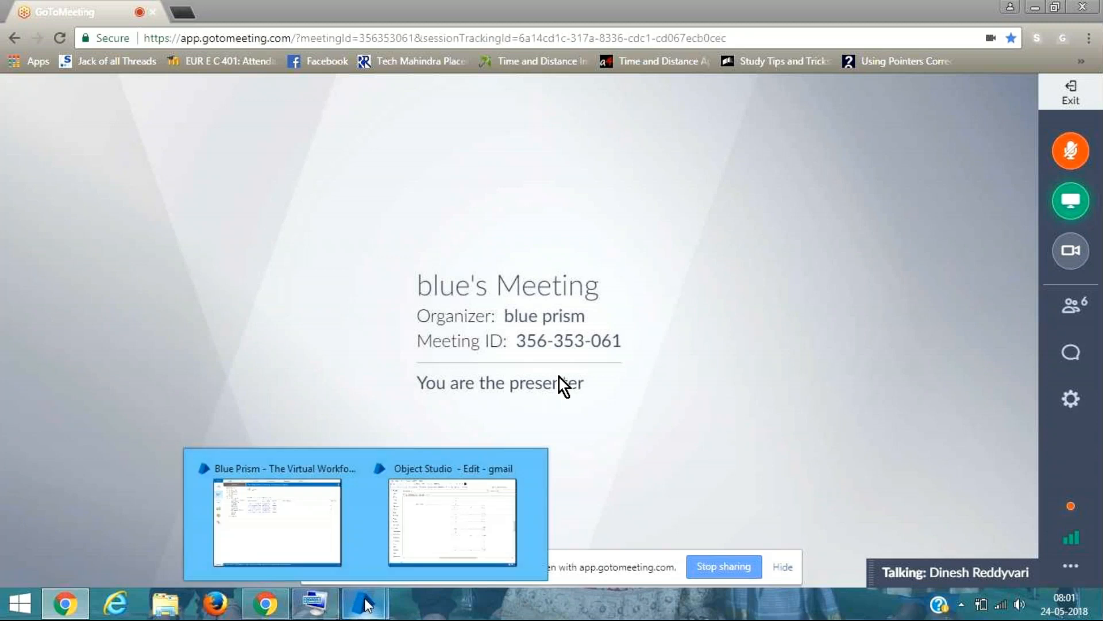
{"action": "left_click", "coordinate": [443, 543]}
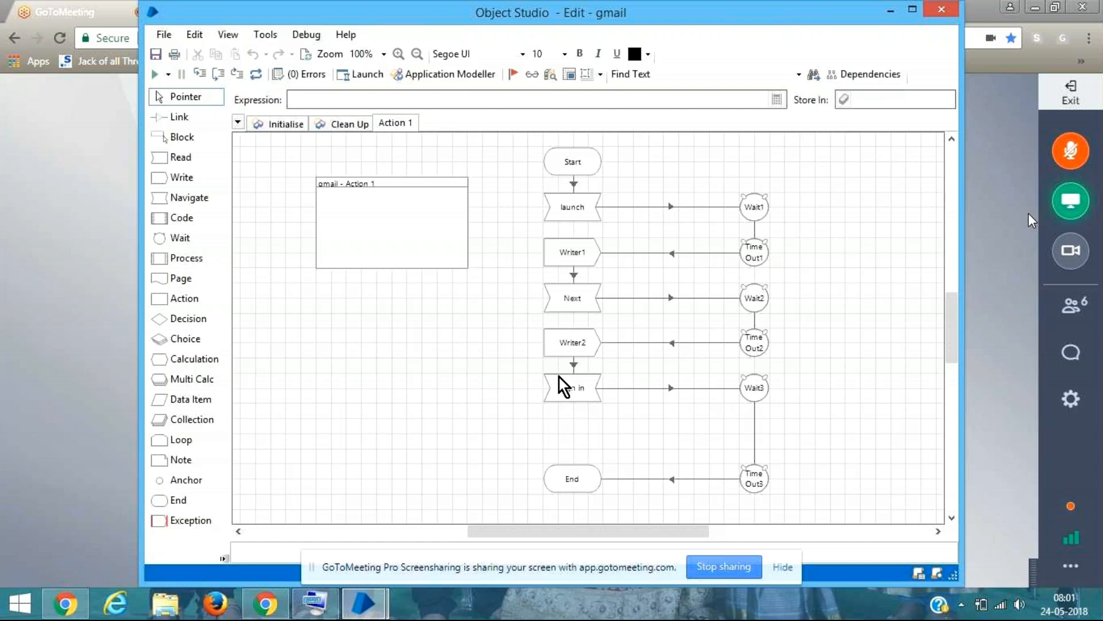
{"action": "left_click", "coordinate": [1083, 154]}
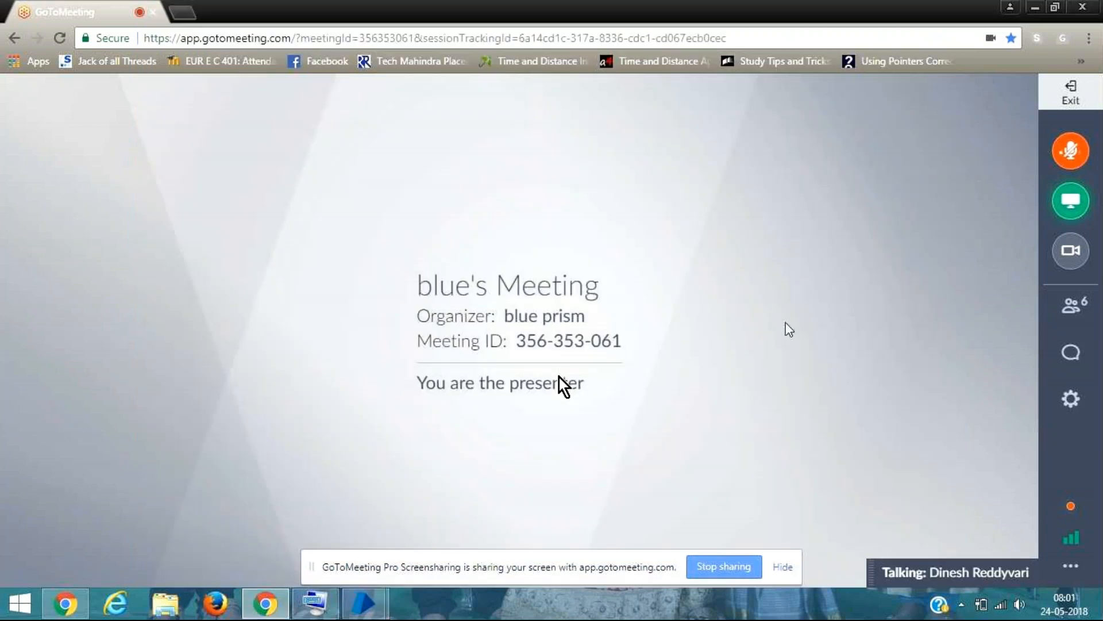
{"action": "mouse_move", "coordinate": [363, 600]}
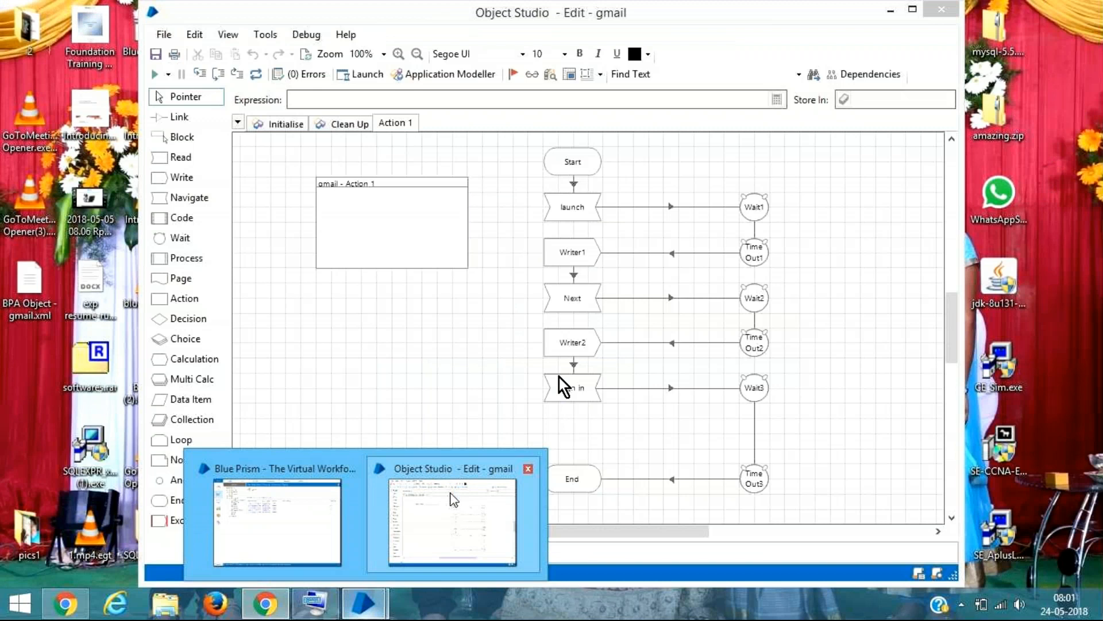
{"action": "left_click", "coordinate": [451, 499]}
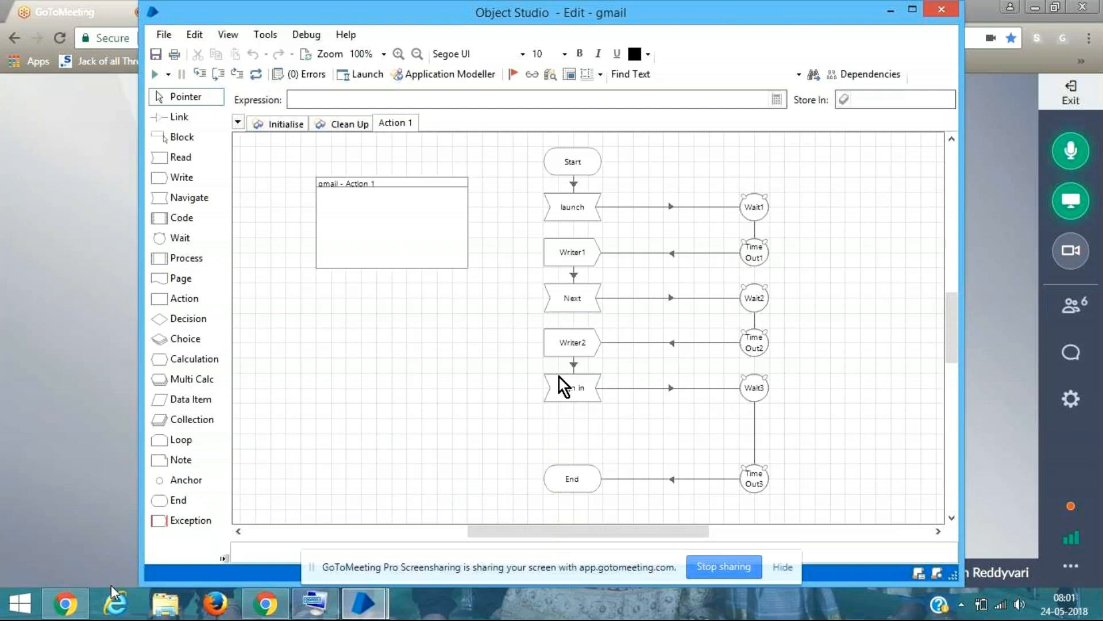
Step: Minimize the gmail Object Studio window and bring the Chrome browser to the front
{"action": "mouse_move", "coordinate": [83, 615]}
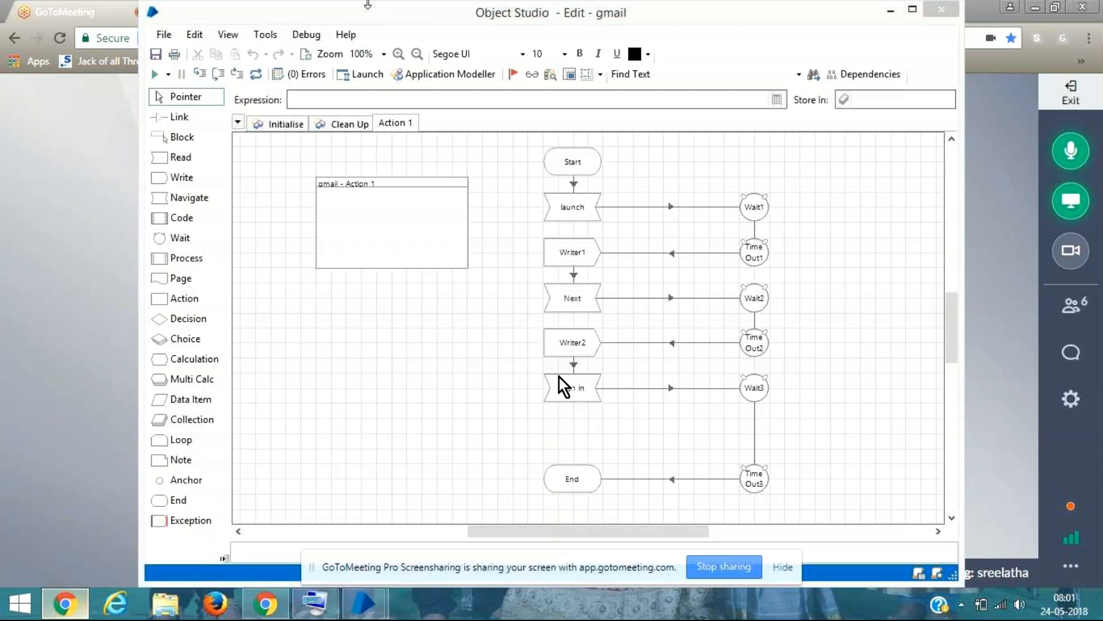
{"action": "left_click", "coordinate": [1034, 7]}
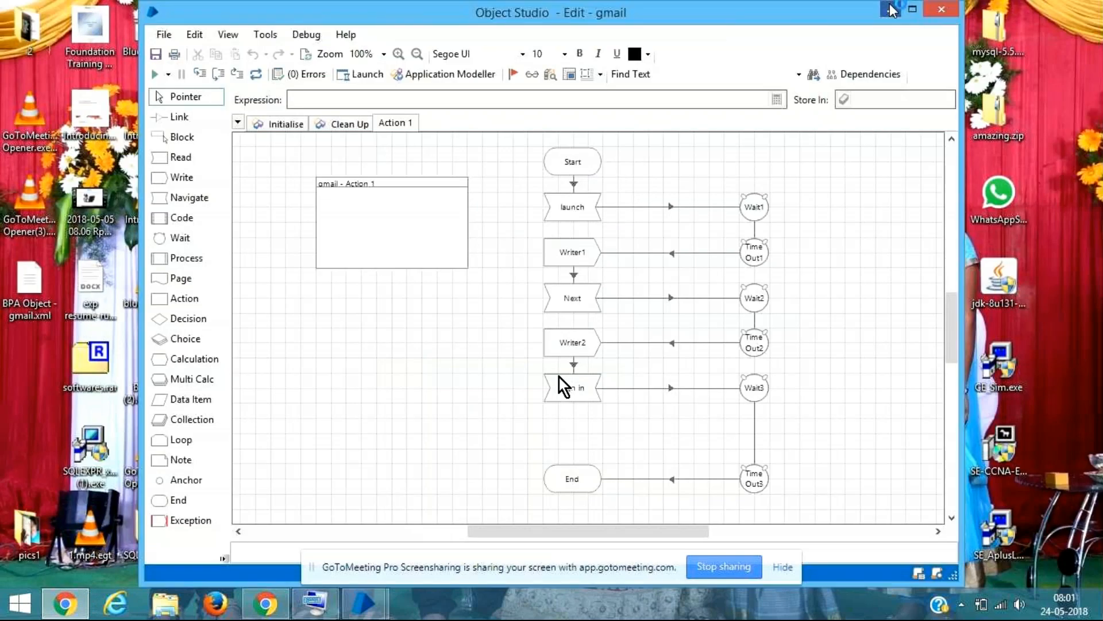
{"action": "left_click", "coordinate": [891, 9]}
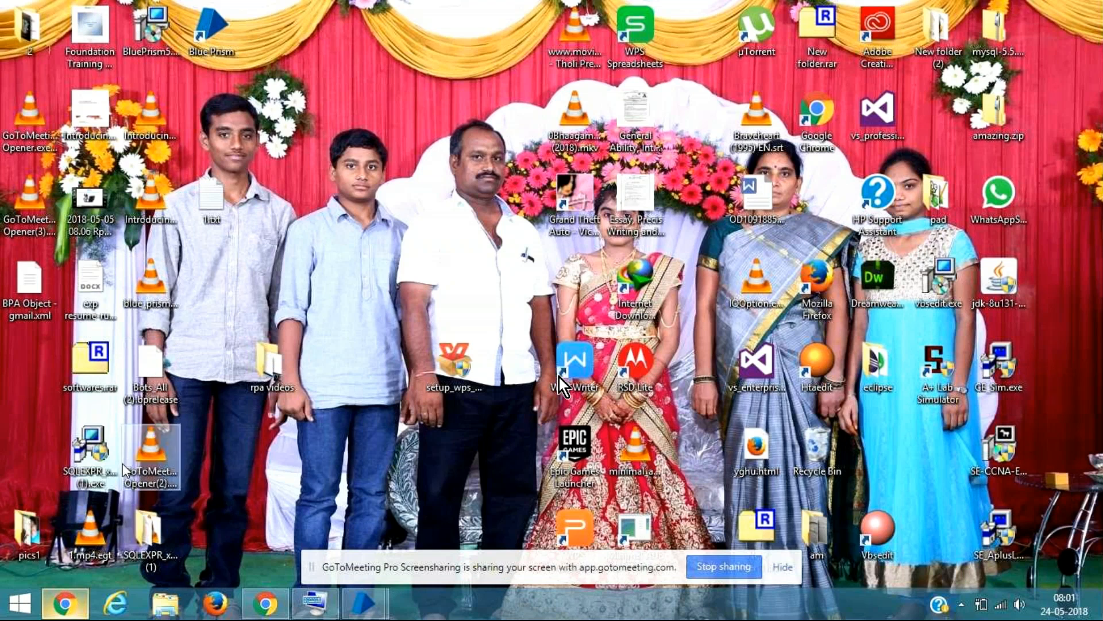
{"action": "mouse_move", "coordinate": [255, 606]}
{"action": "left_click", "coordinate": [264, 603]}
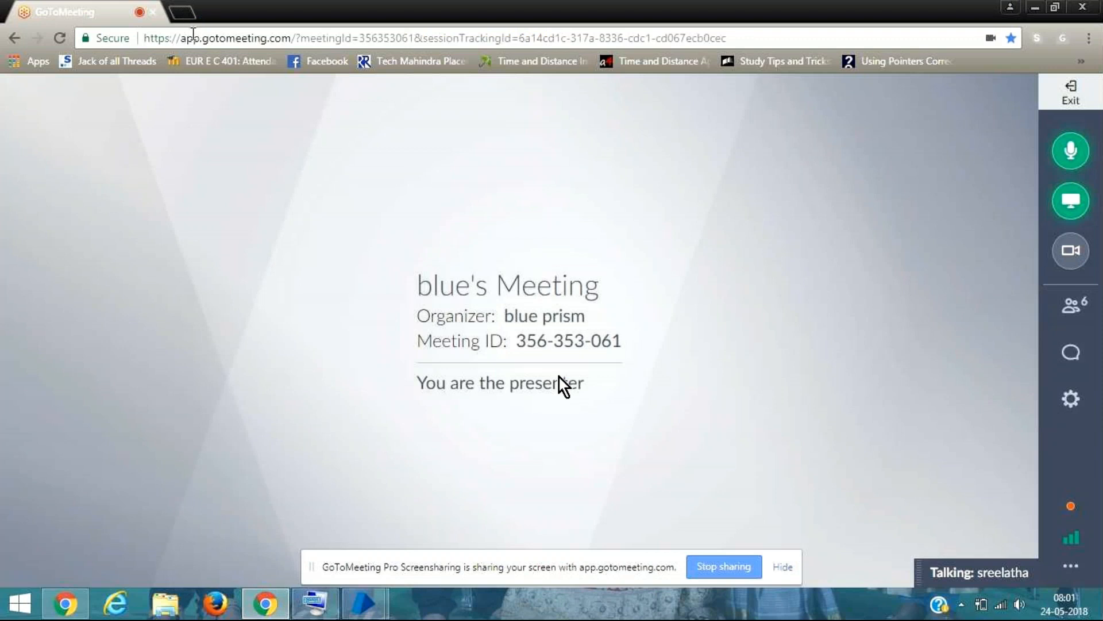
Step: Open gmail.com in a new browser tab
{"action": "key", "text": "ctrl+t"}
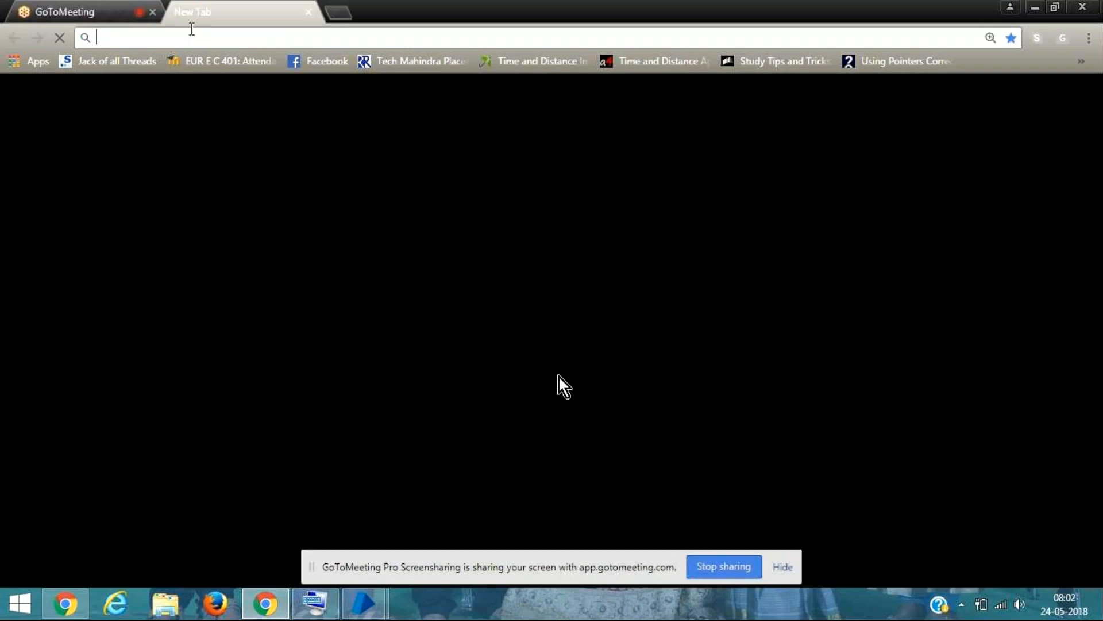
{"action": "type", "text": "gmi"}
{"action": "key", "text": "BackSpace"}
{"action": "type", "text": "ail"}
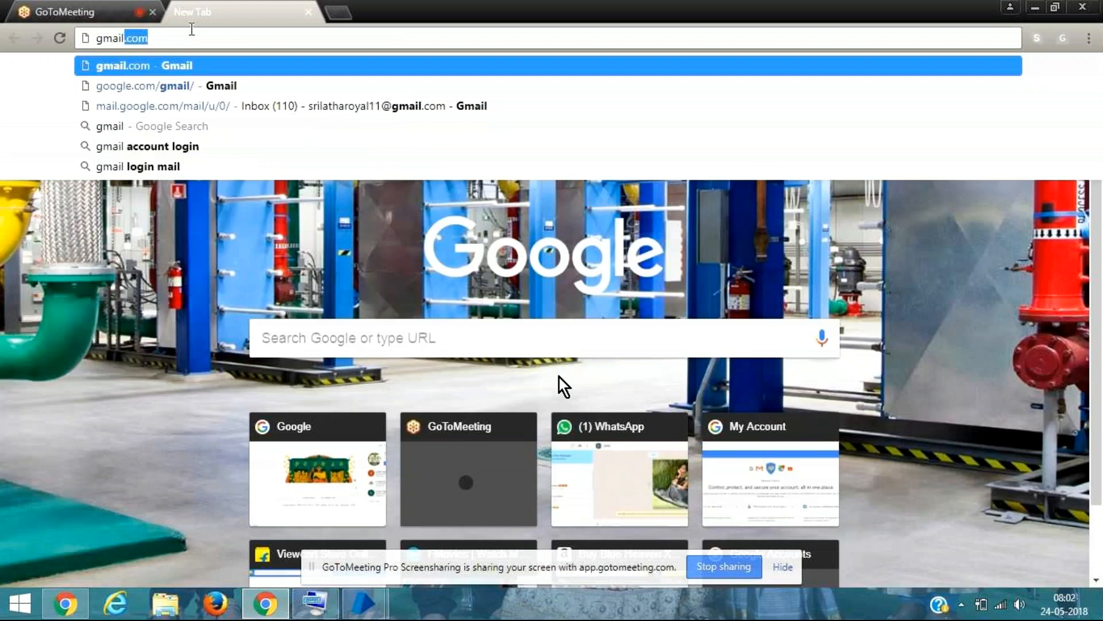
{"action": "key", "text": "Return"}
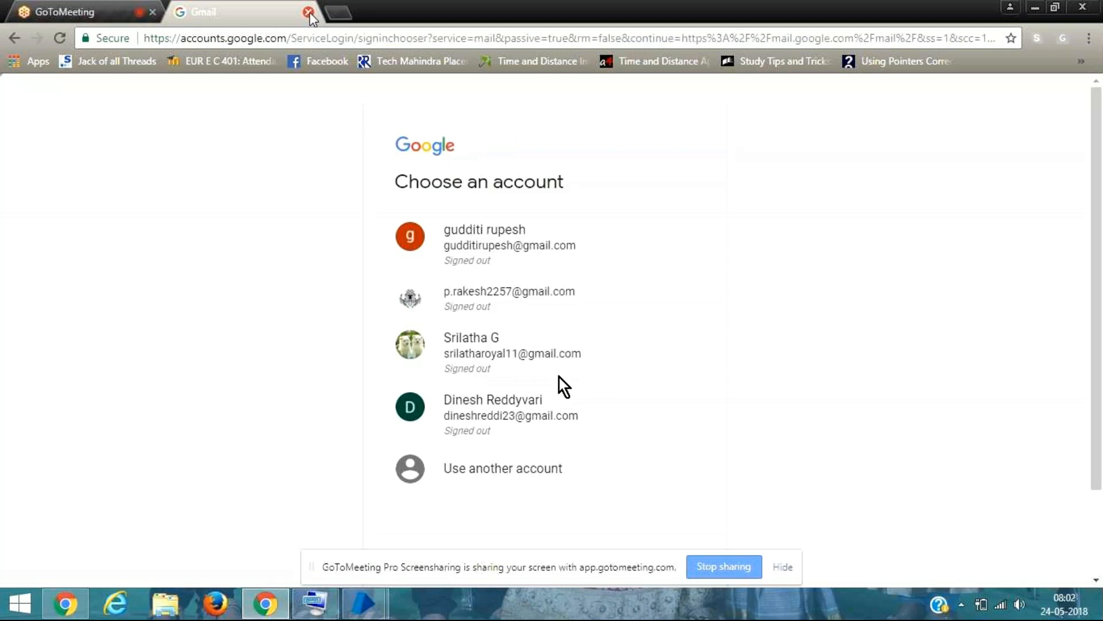
Step: Choose the third saved Google account and sign in to Gmail with the account password
{"action": "left_click", "coordinate": [498, 352]}
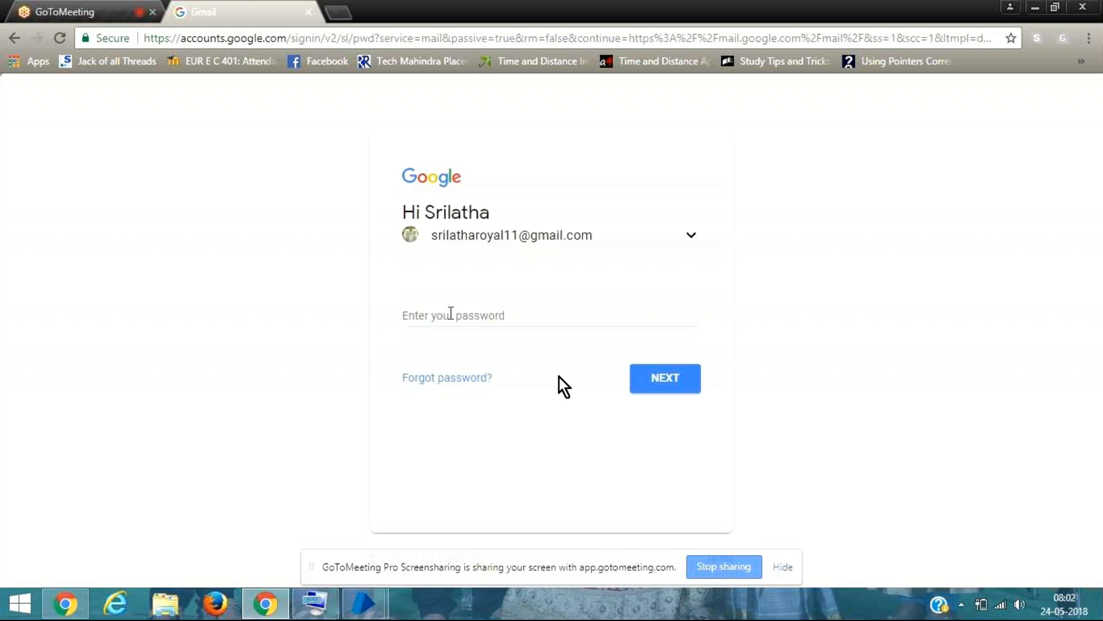
{"action": "left_click", "coordinate": [451, 313]}
{"action": "type", "text": "*********"}
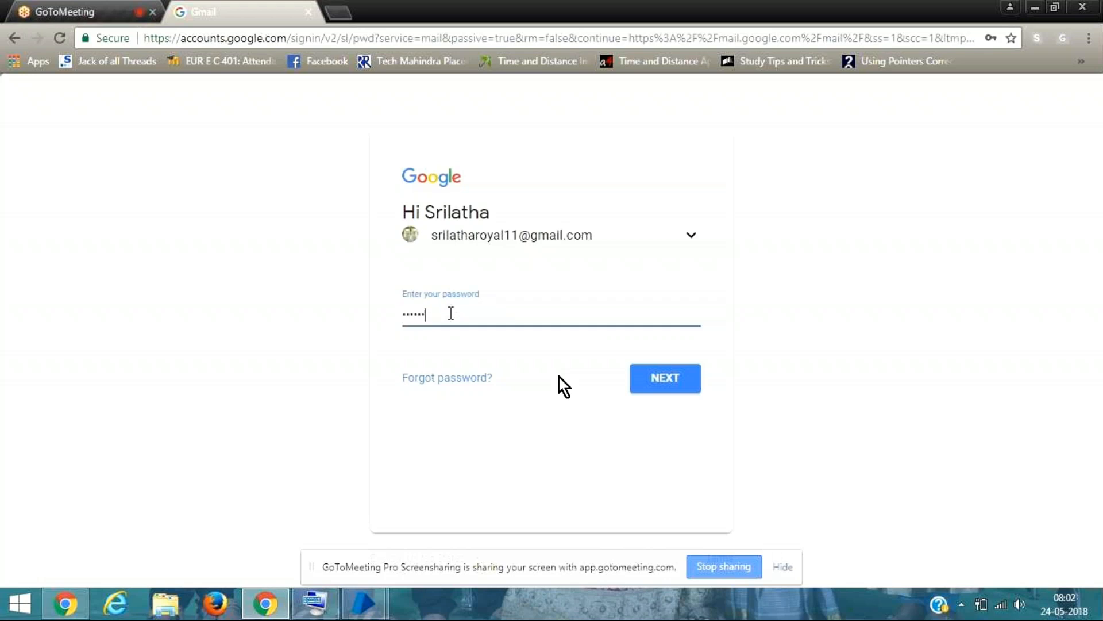
{"action": "left_click", "coordinate": [655, 380]}
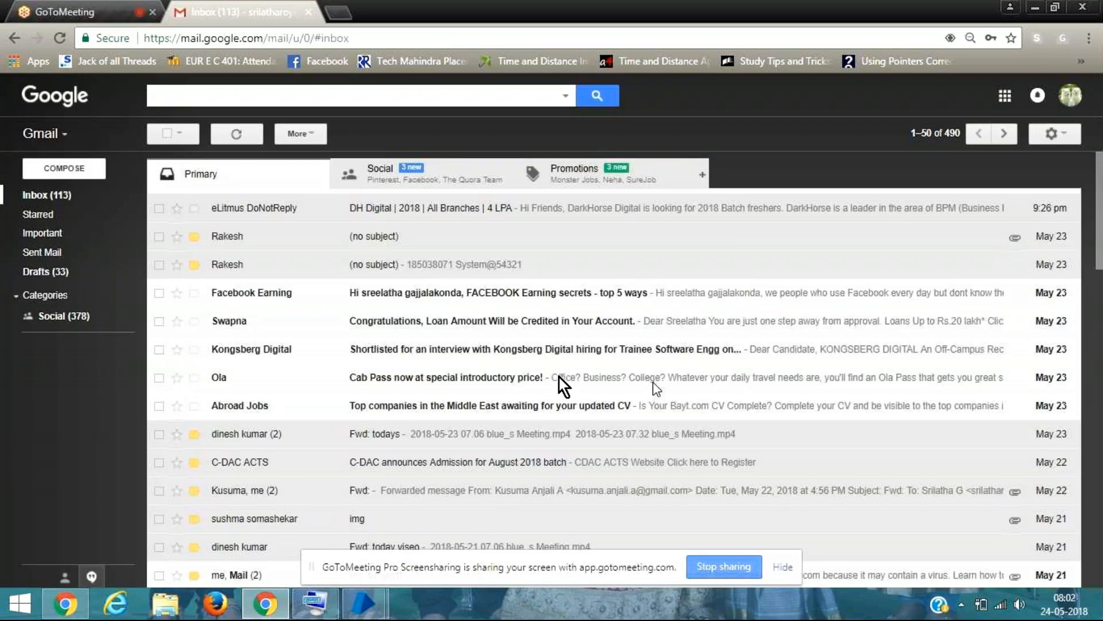
Step: Open the Sign-in & security settings in the signed-in account's My Account page
{"action": "left_click", "coordinate": [1066, 133]}
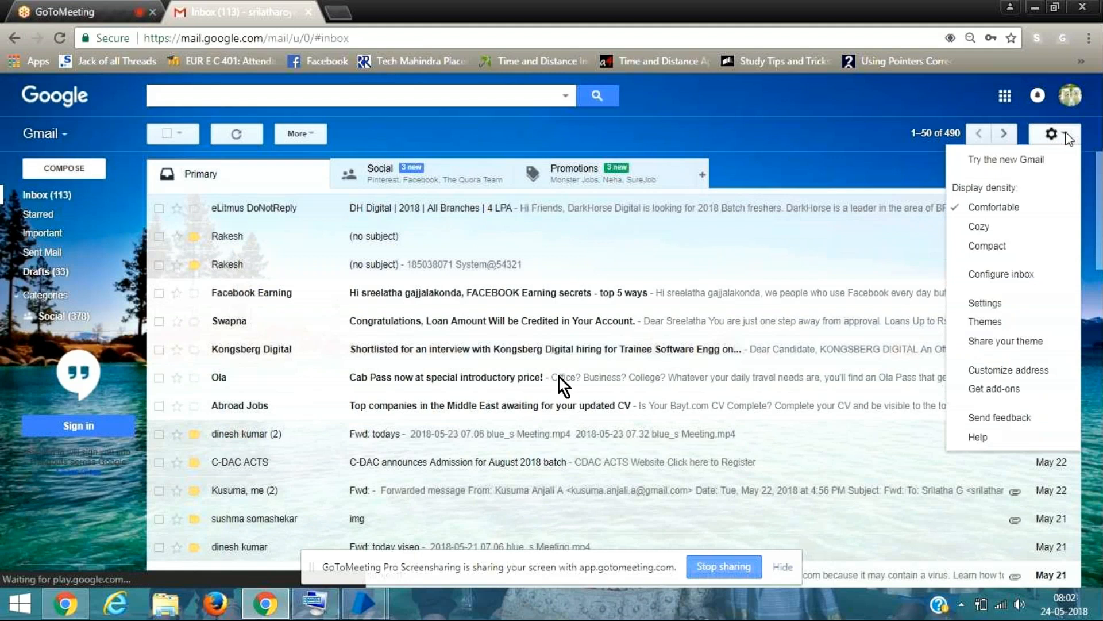
{"action": "left_click", "coordinate": [1069, 98]}
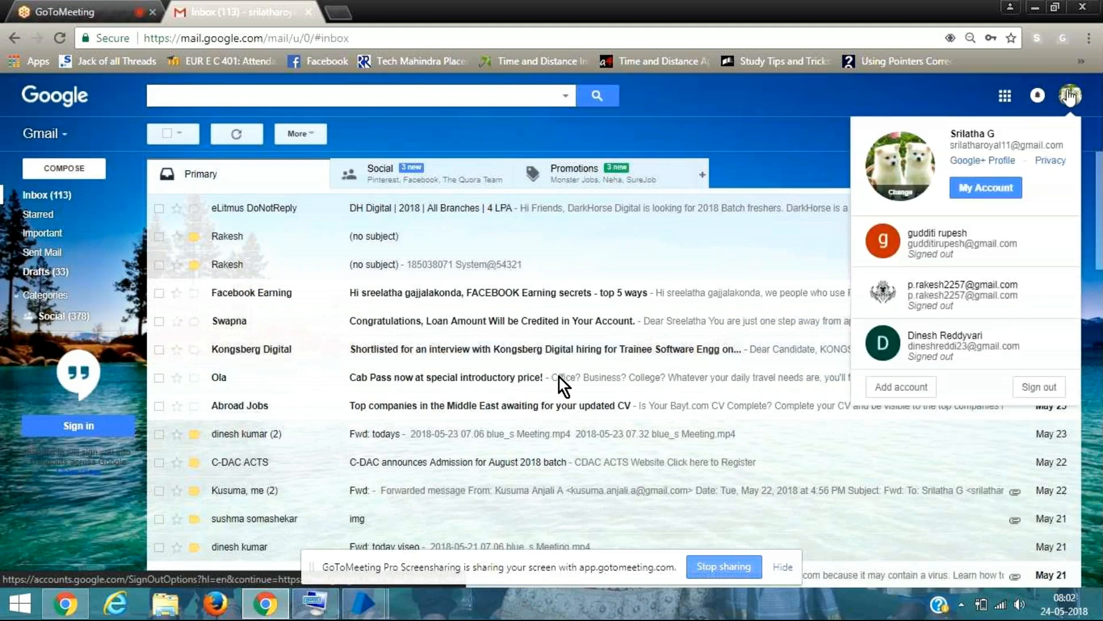
{"action": "left_click", "coordinate": [981, 192]}
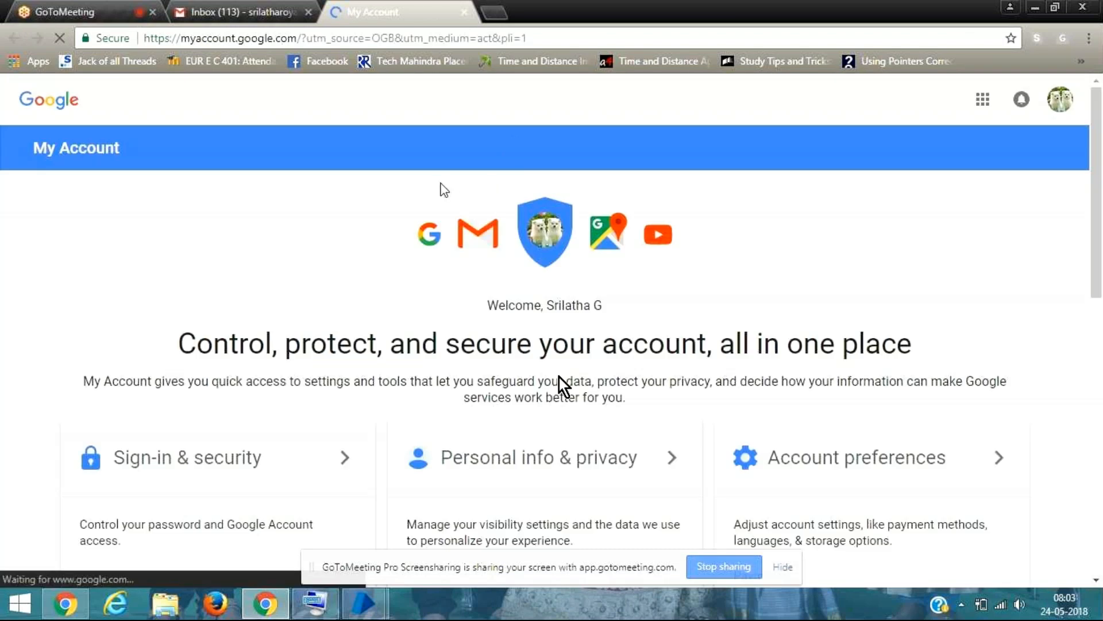
{"action": "left_click", "coordinate": [230, 458]}
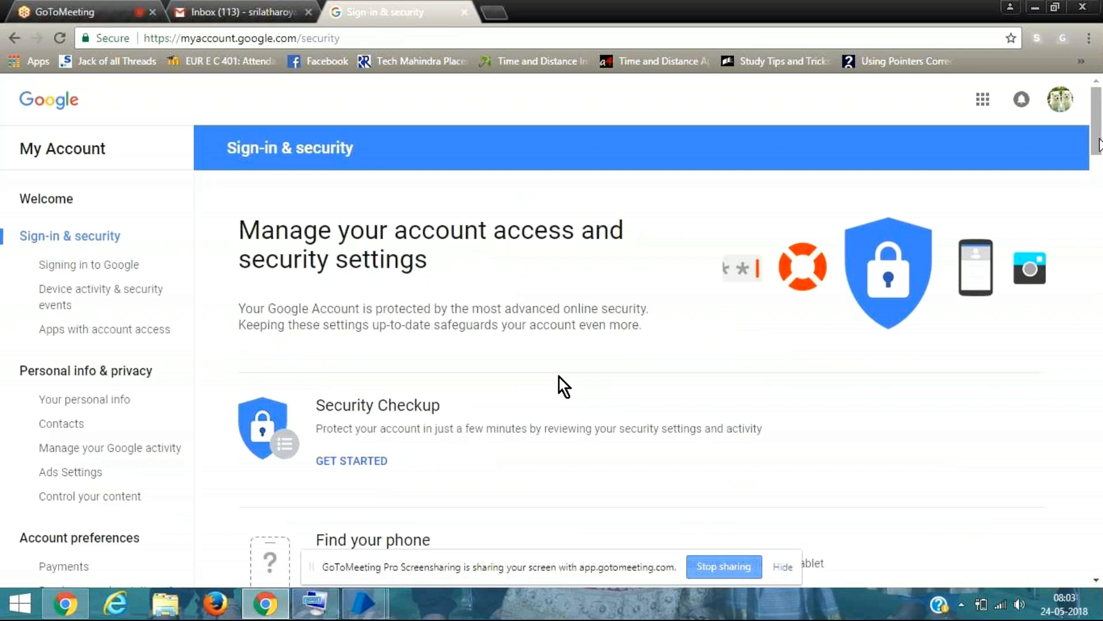
Step: Find the Allow less secure apps setting on the Sign-in & security page and toggle it
{"action": "left_click_drag", "start_coordinate": [1099, 144], "coordinate": [1100, 381]}
{"action": "scroll", "coordinate": [562, 385], "scroll_direction": "down", "scroll_amount": 10}
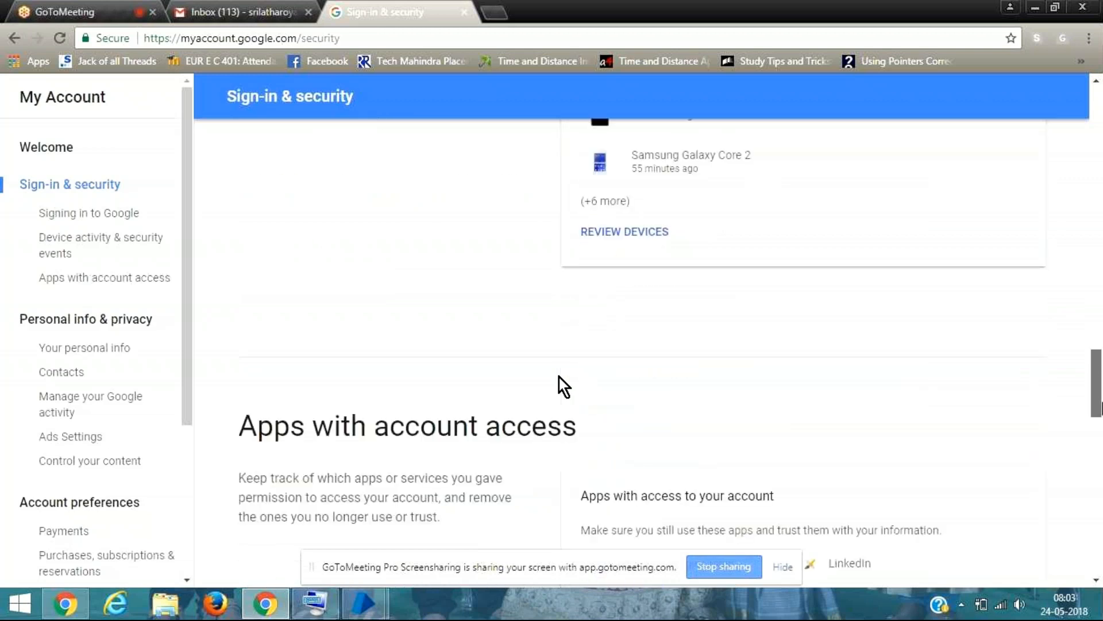
{"action": "scroll", "coordinate": [563, 385], "scroll_direction": "down", "scroll_amount": 8}
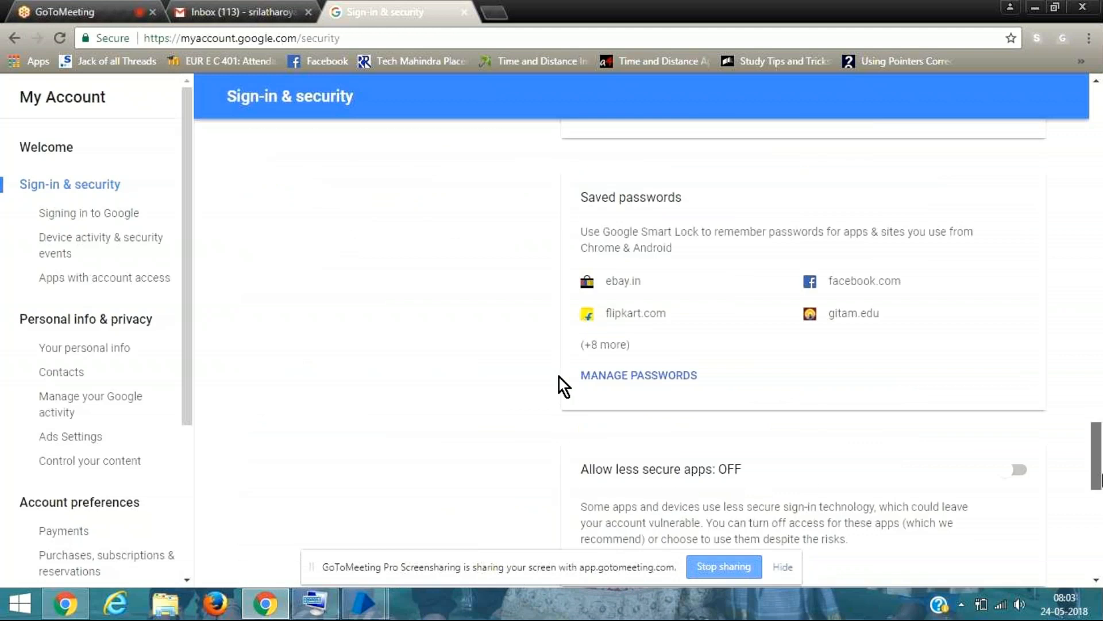
{"action": "scroll", "coordinate": [563, 386], "scroll_direction": "down", "scroll_amount": 6}
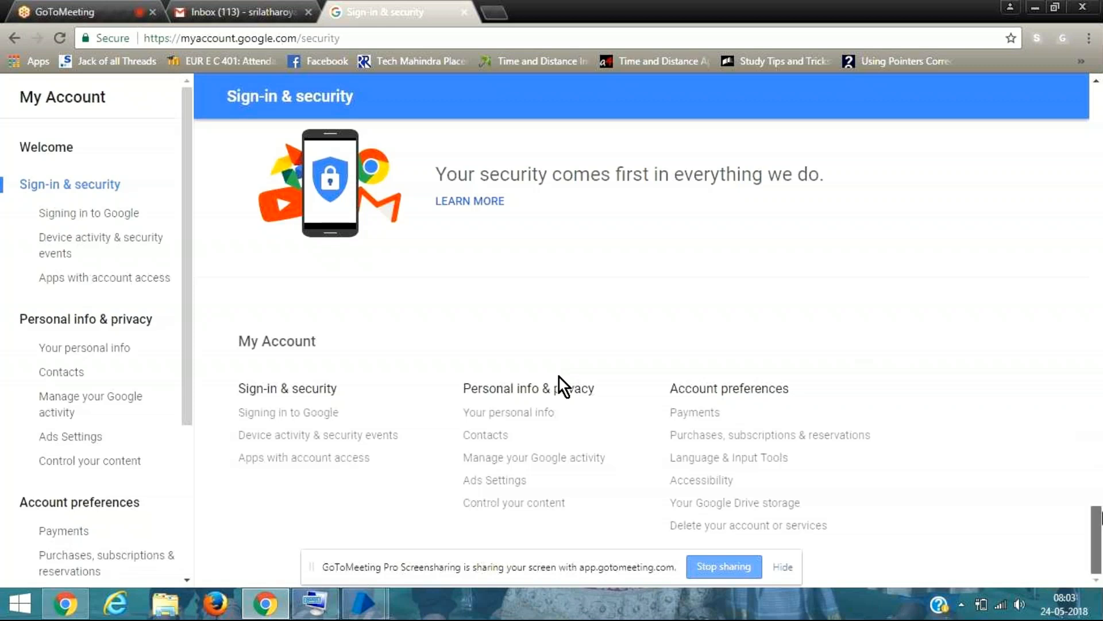
{"action": "scroll", "coordinate": [559, 377], "scroll_direction": "up", "scroll_amount": 3}
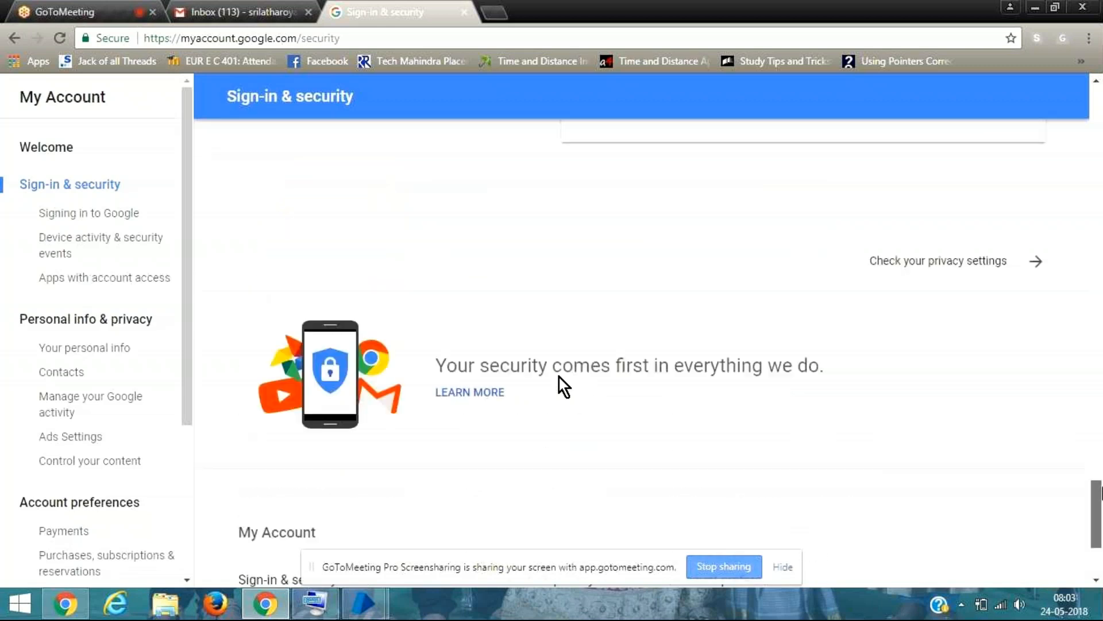
{"action": "scroll", "coordinate": [559, 377], "scroll_direction": "up", "scroll_amount": 4}
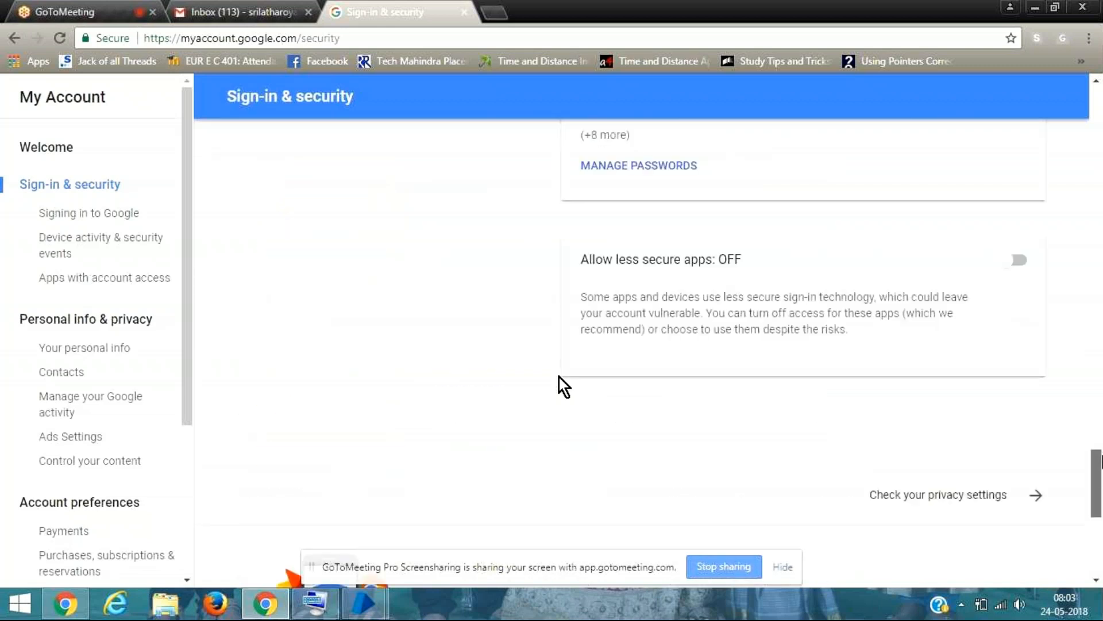
{"action": "scroll", "coordinate": [563, 386], "scroll_direction": "up", "scroll_amount": 2}
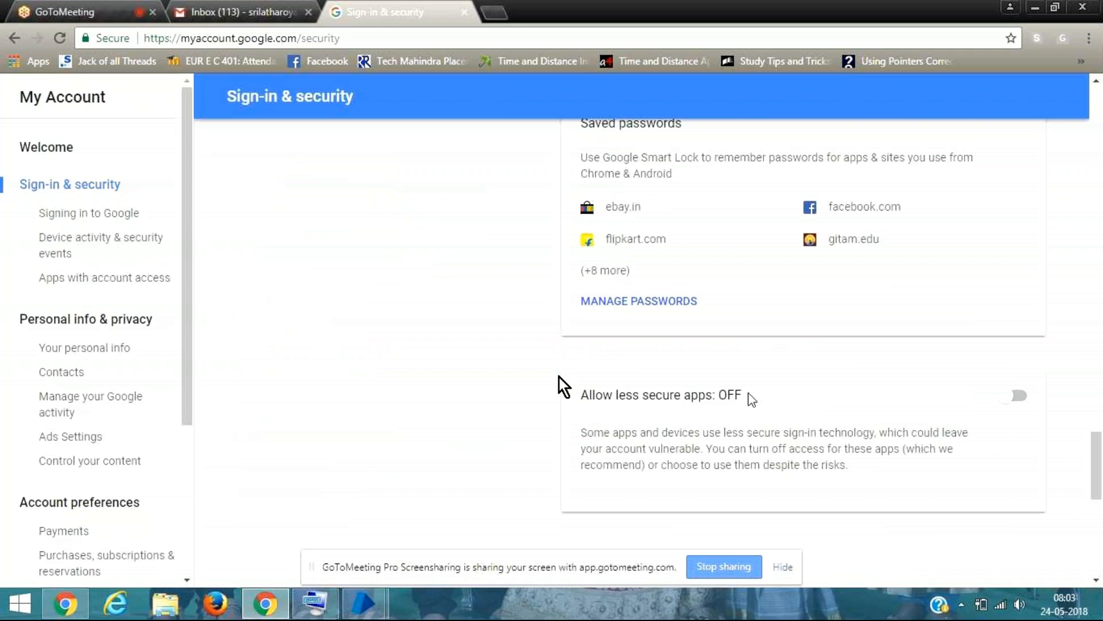
{"action": "left_click", "coordinate": [1006, 402]}
Step: Return to the GoToMeeting session and mute the microphone
{"action": "left_click", "coordinate": [86, 8]}
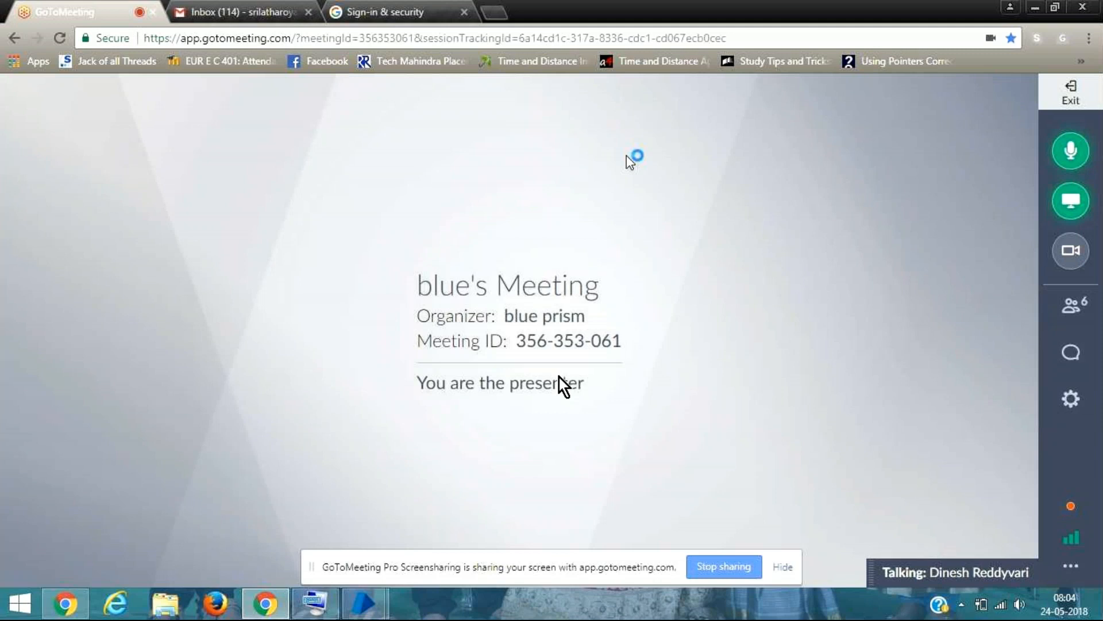
{"action": "left_click", "coordinate": [1073, 152]}
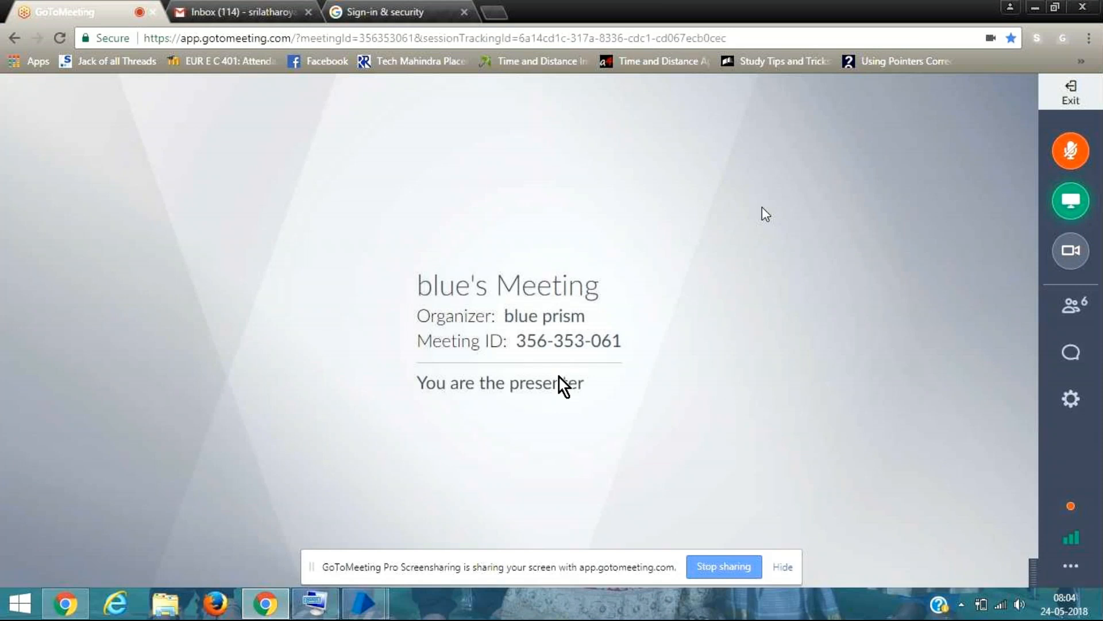